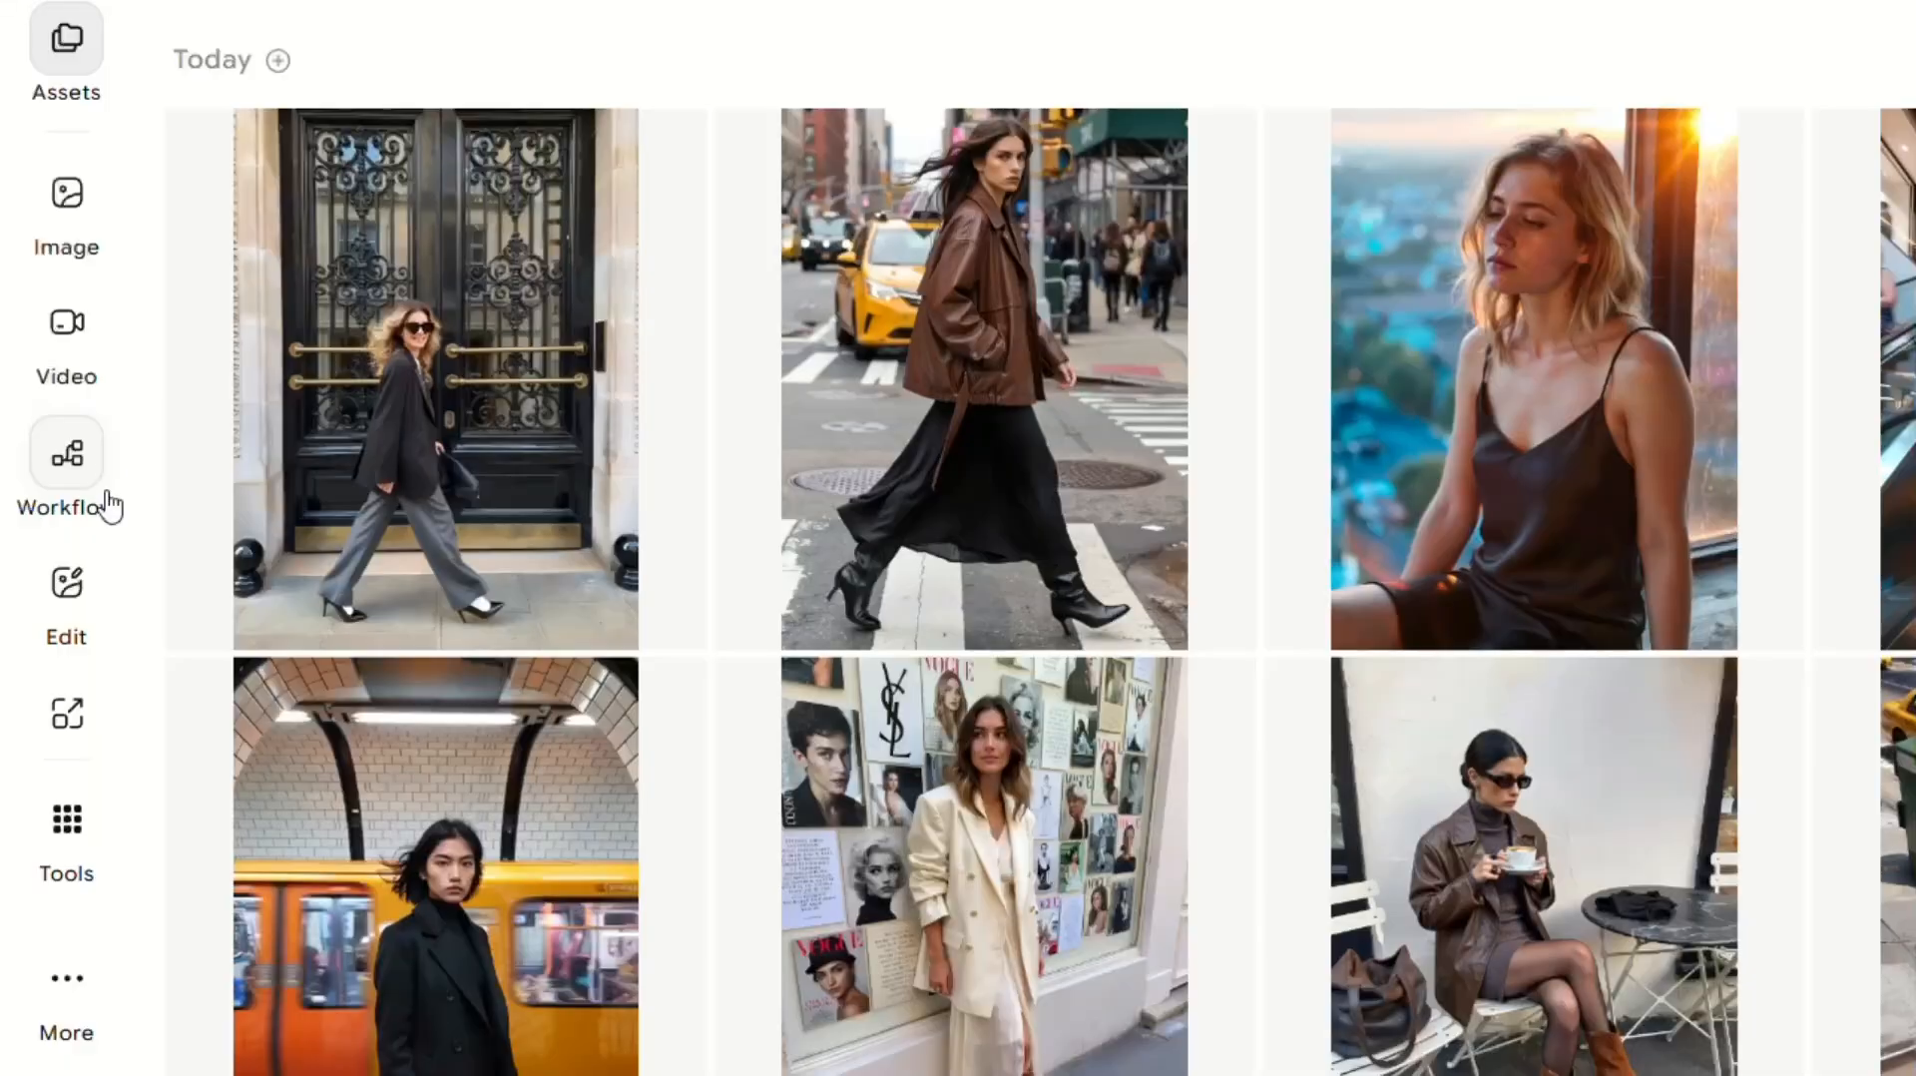
Open the E-Commerce Listings template from the fashion workflow gallery.
{"action": "left_click", "coordinate": [58, 451]}
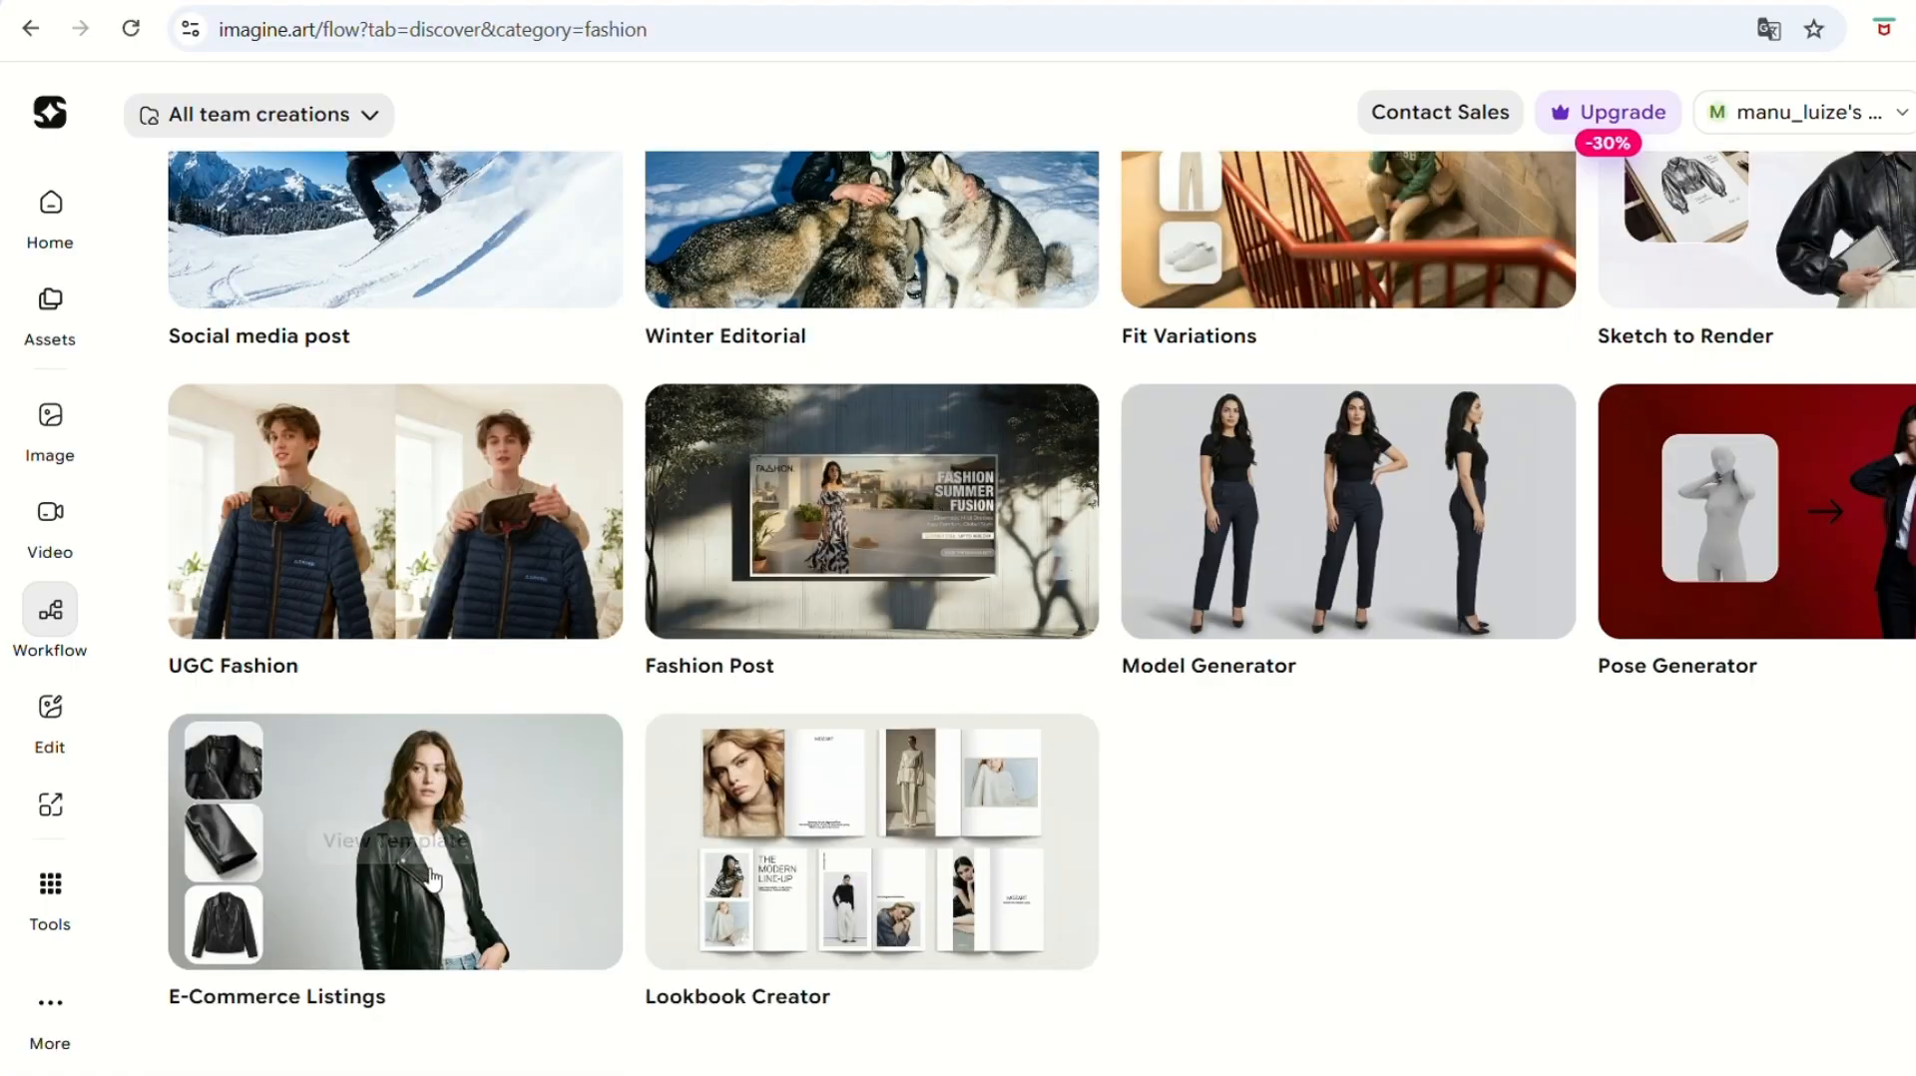
{"action": "left_click", "coordinate": [449, 991]}
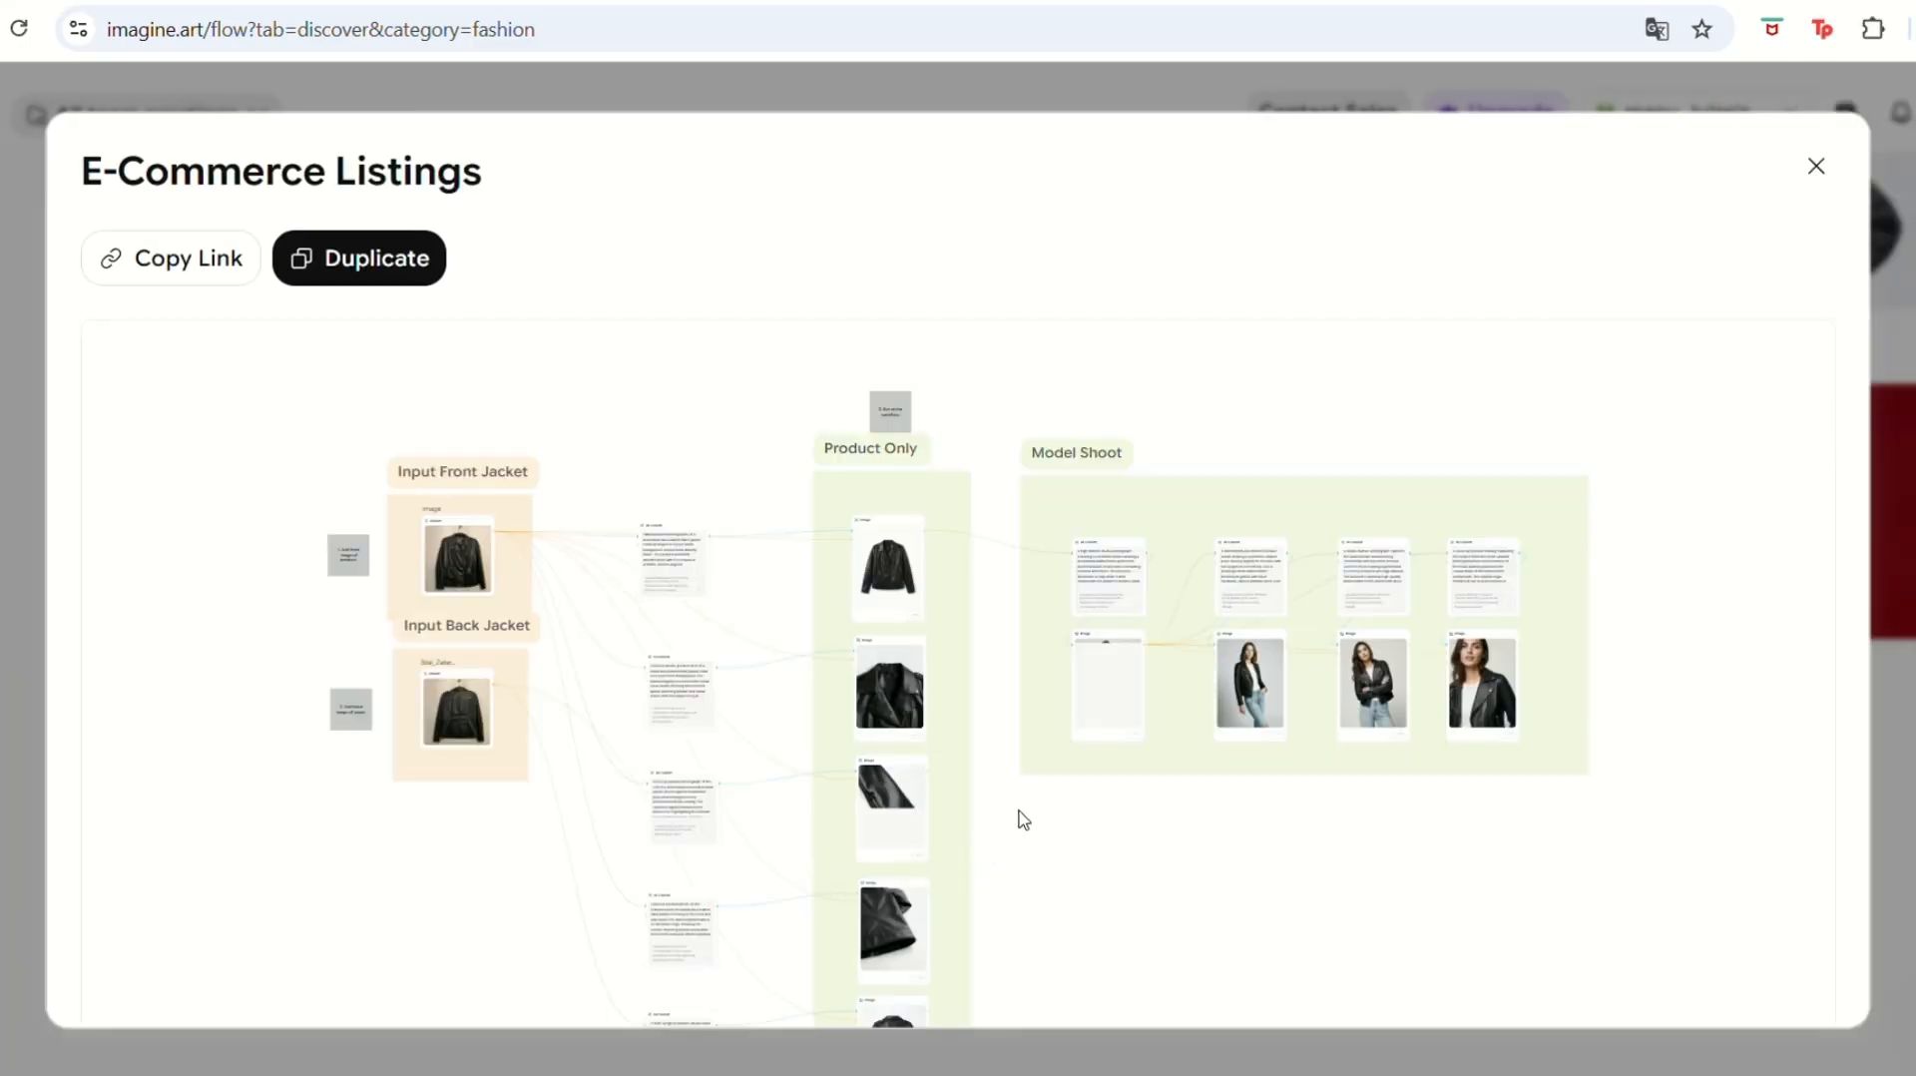
Preview the E-Commerce Listings workflow and duplicate it into an editable copy.
{"action": "left_click", "coordinate": [1108, 721]}
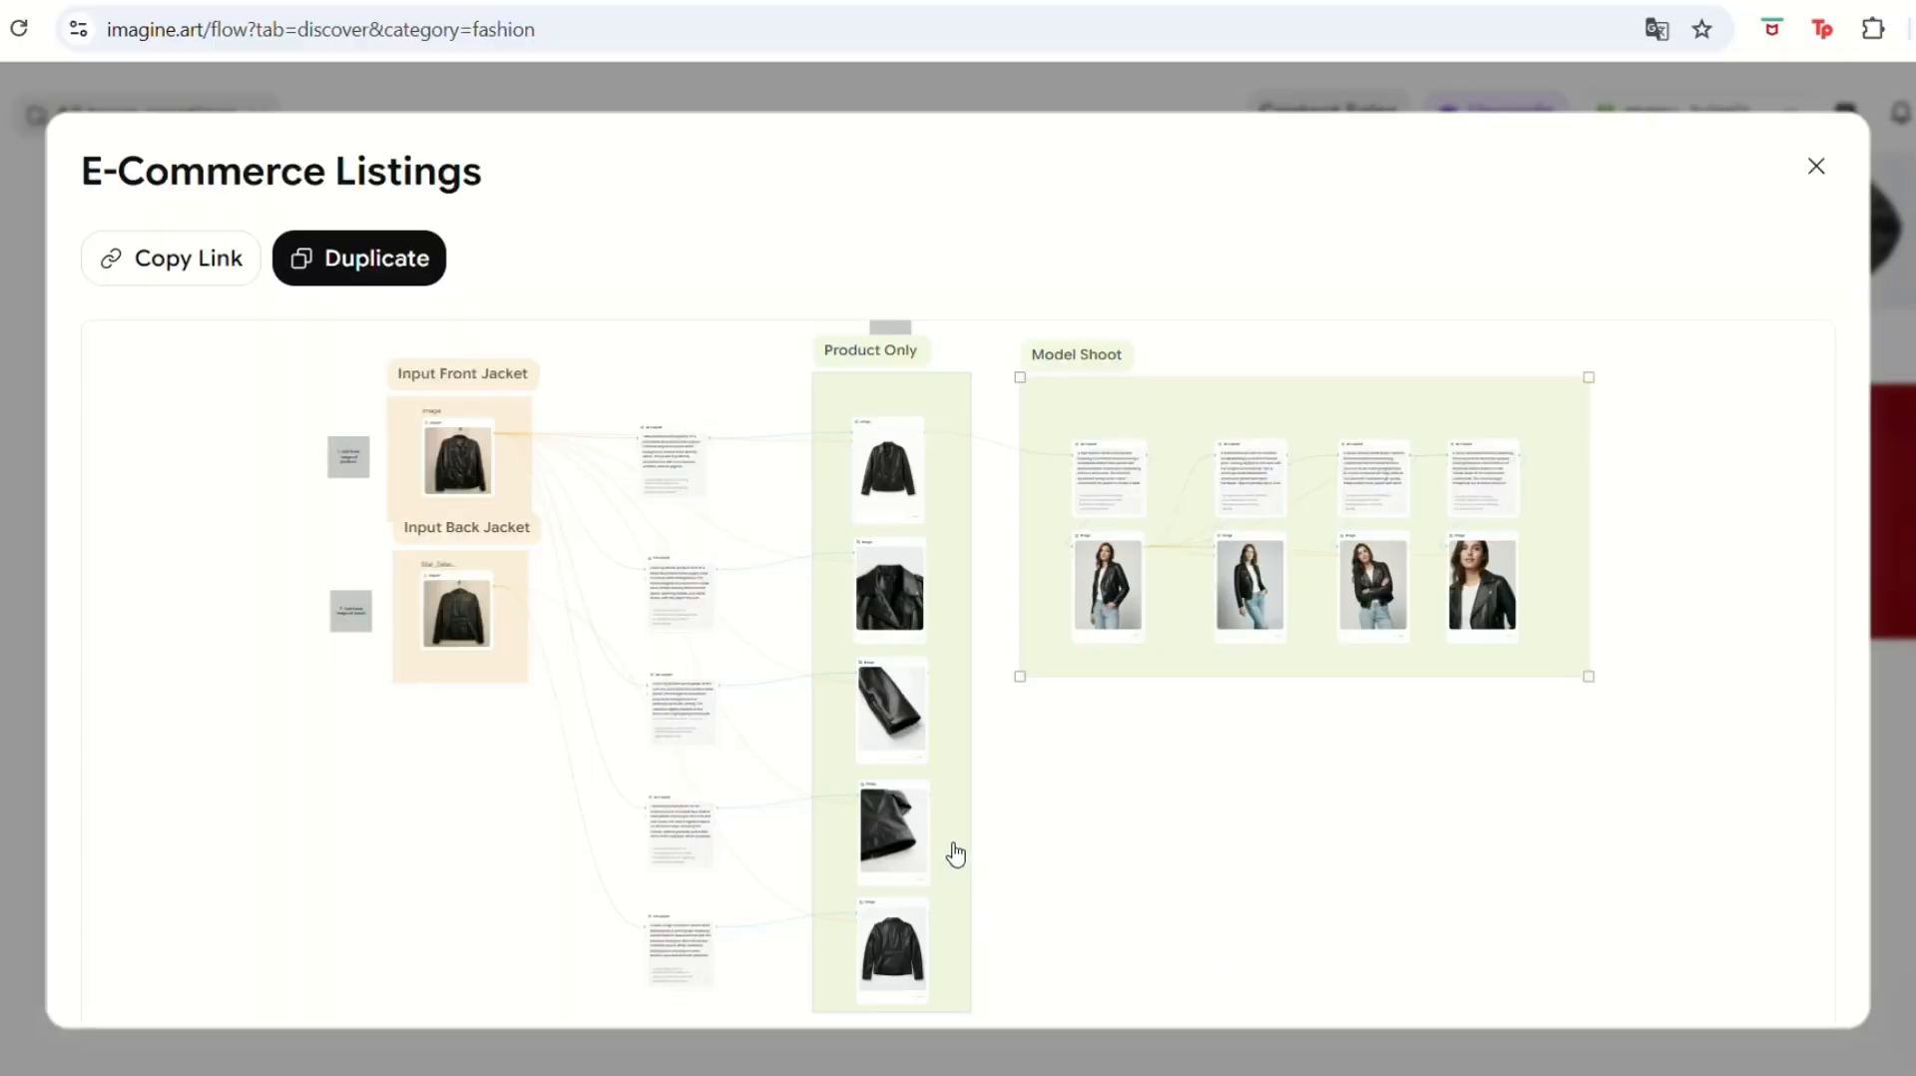
{"action": "scroll", "coordinate": [941, 736], "scroll_direction": "down", "scroll_amount": 1}
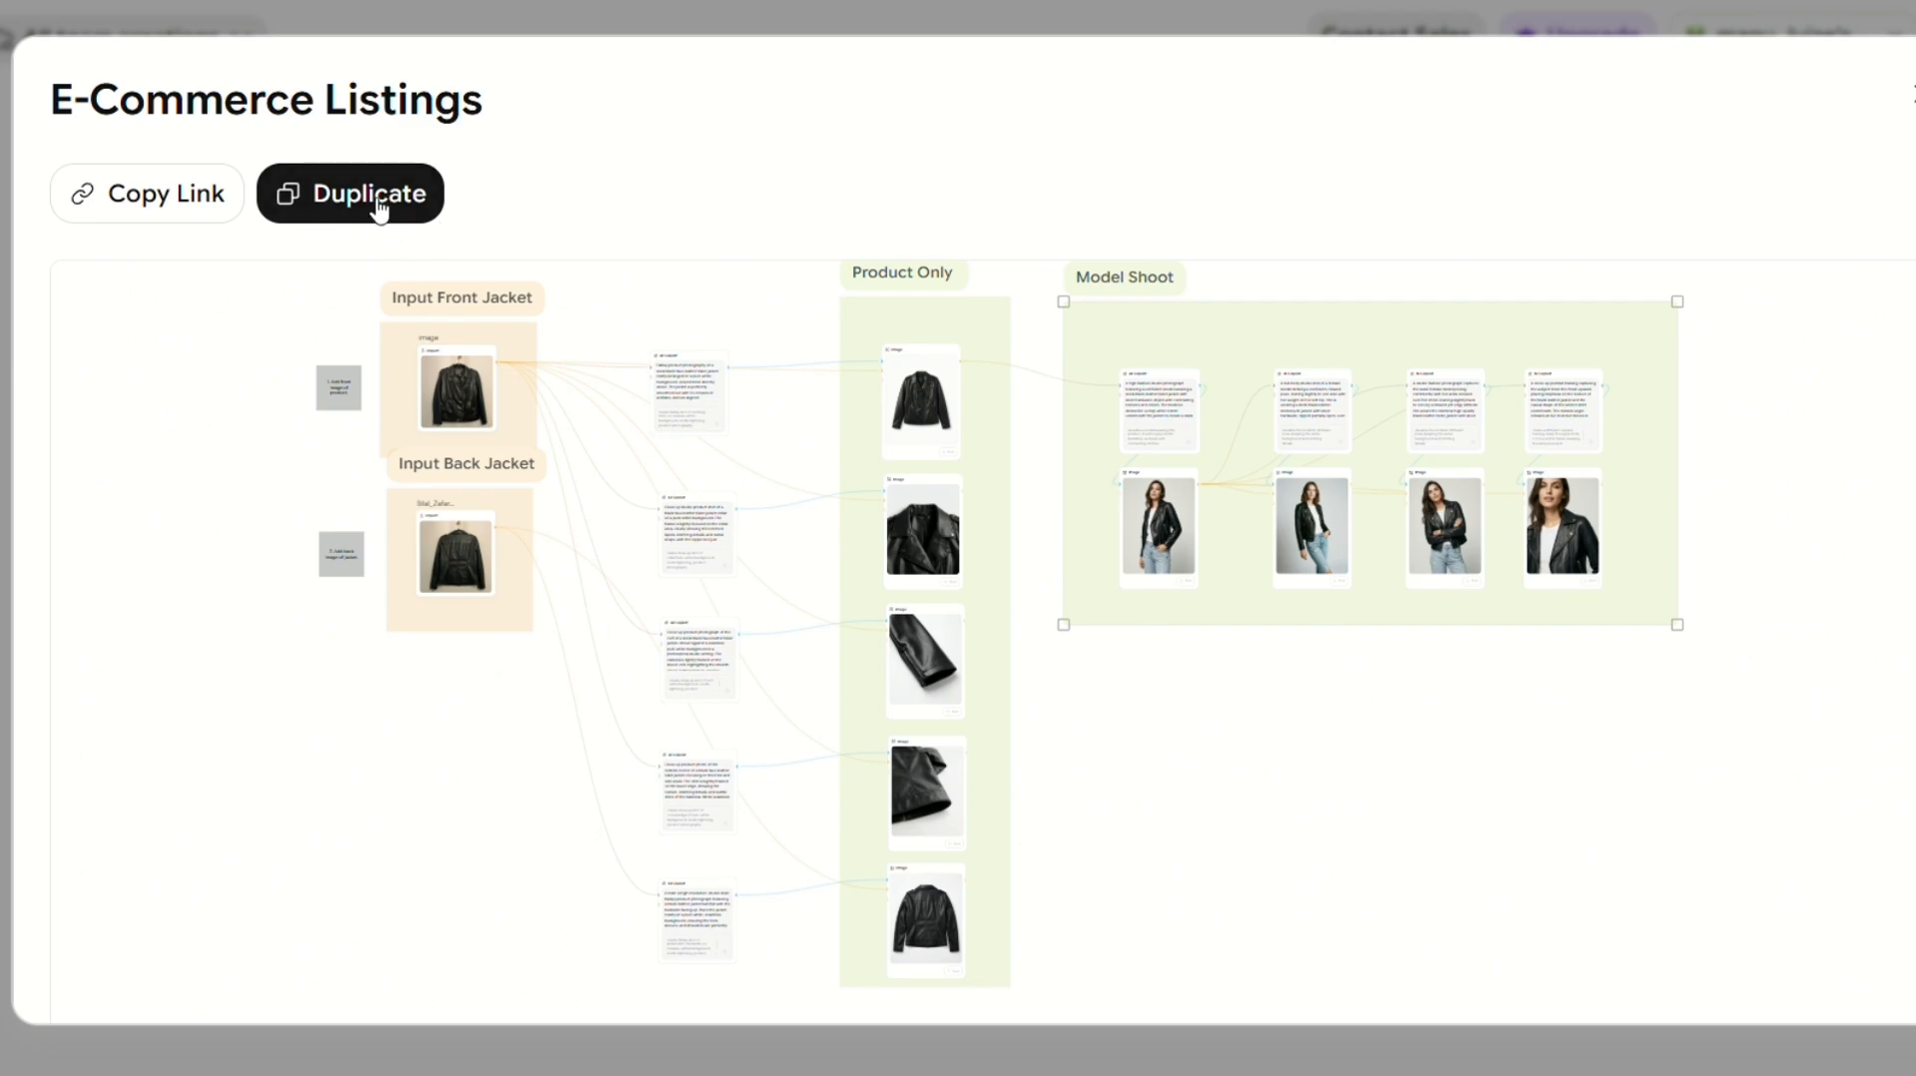
{"action": "left_click", "coordinate": [376, 203]}
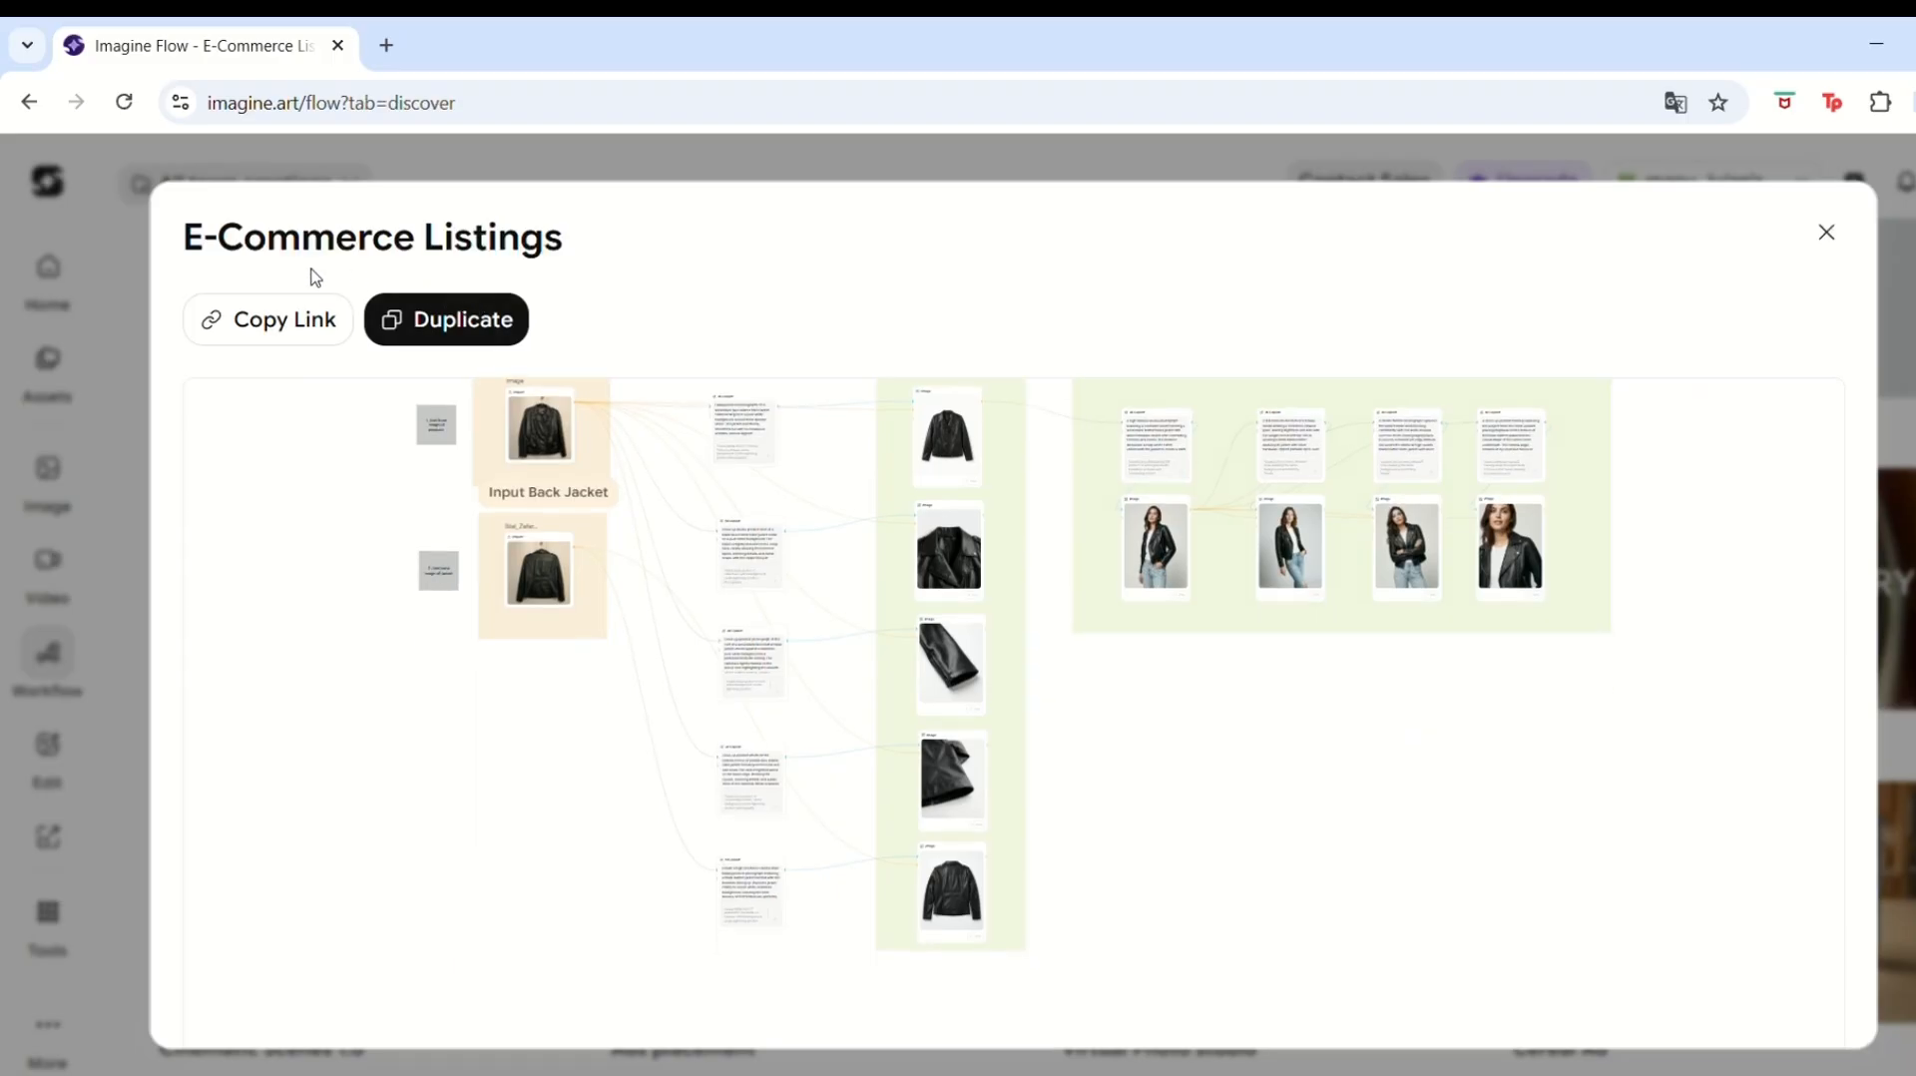
{"action": "left_click", "coordinate": [460, 324]}
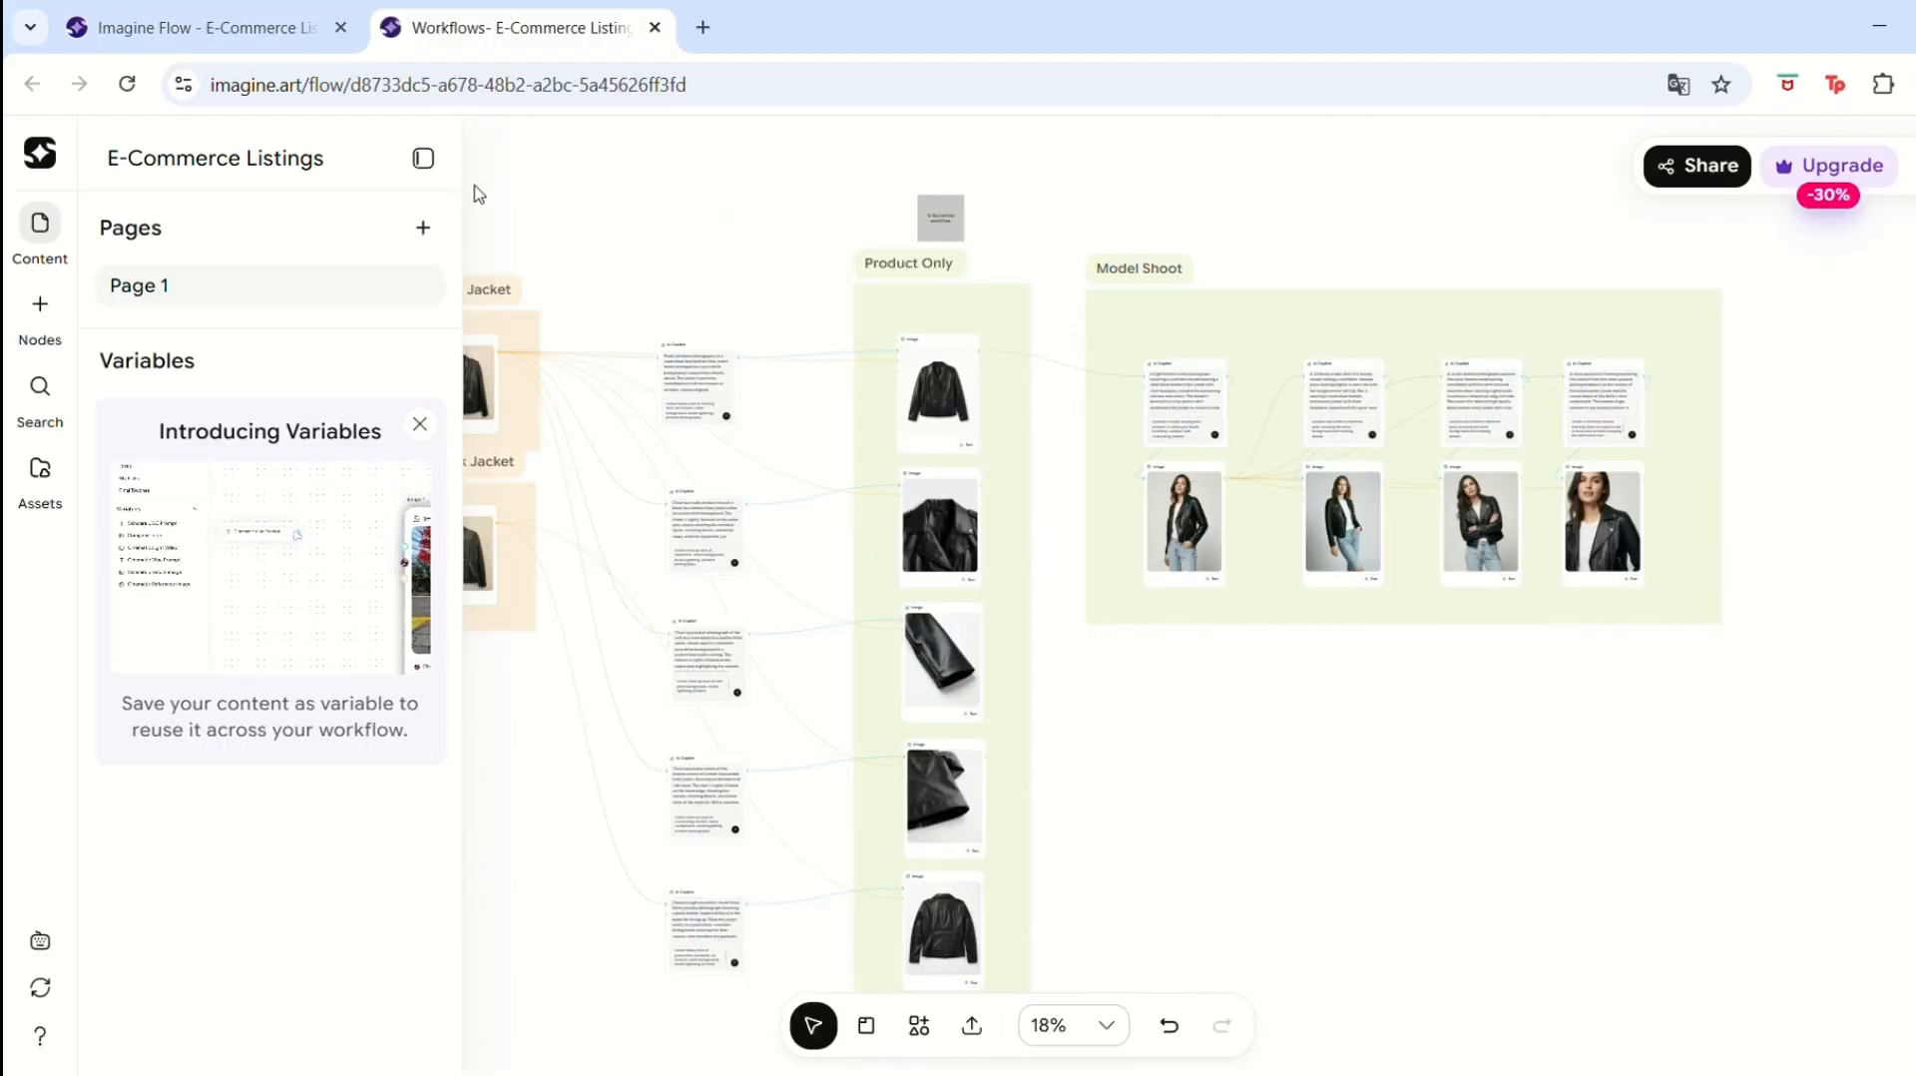
Paste the front photo of the chevron shorts into the Input Front Jacket image node.
{"action": "left_click", "coordinate": [423, 158]}
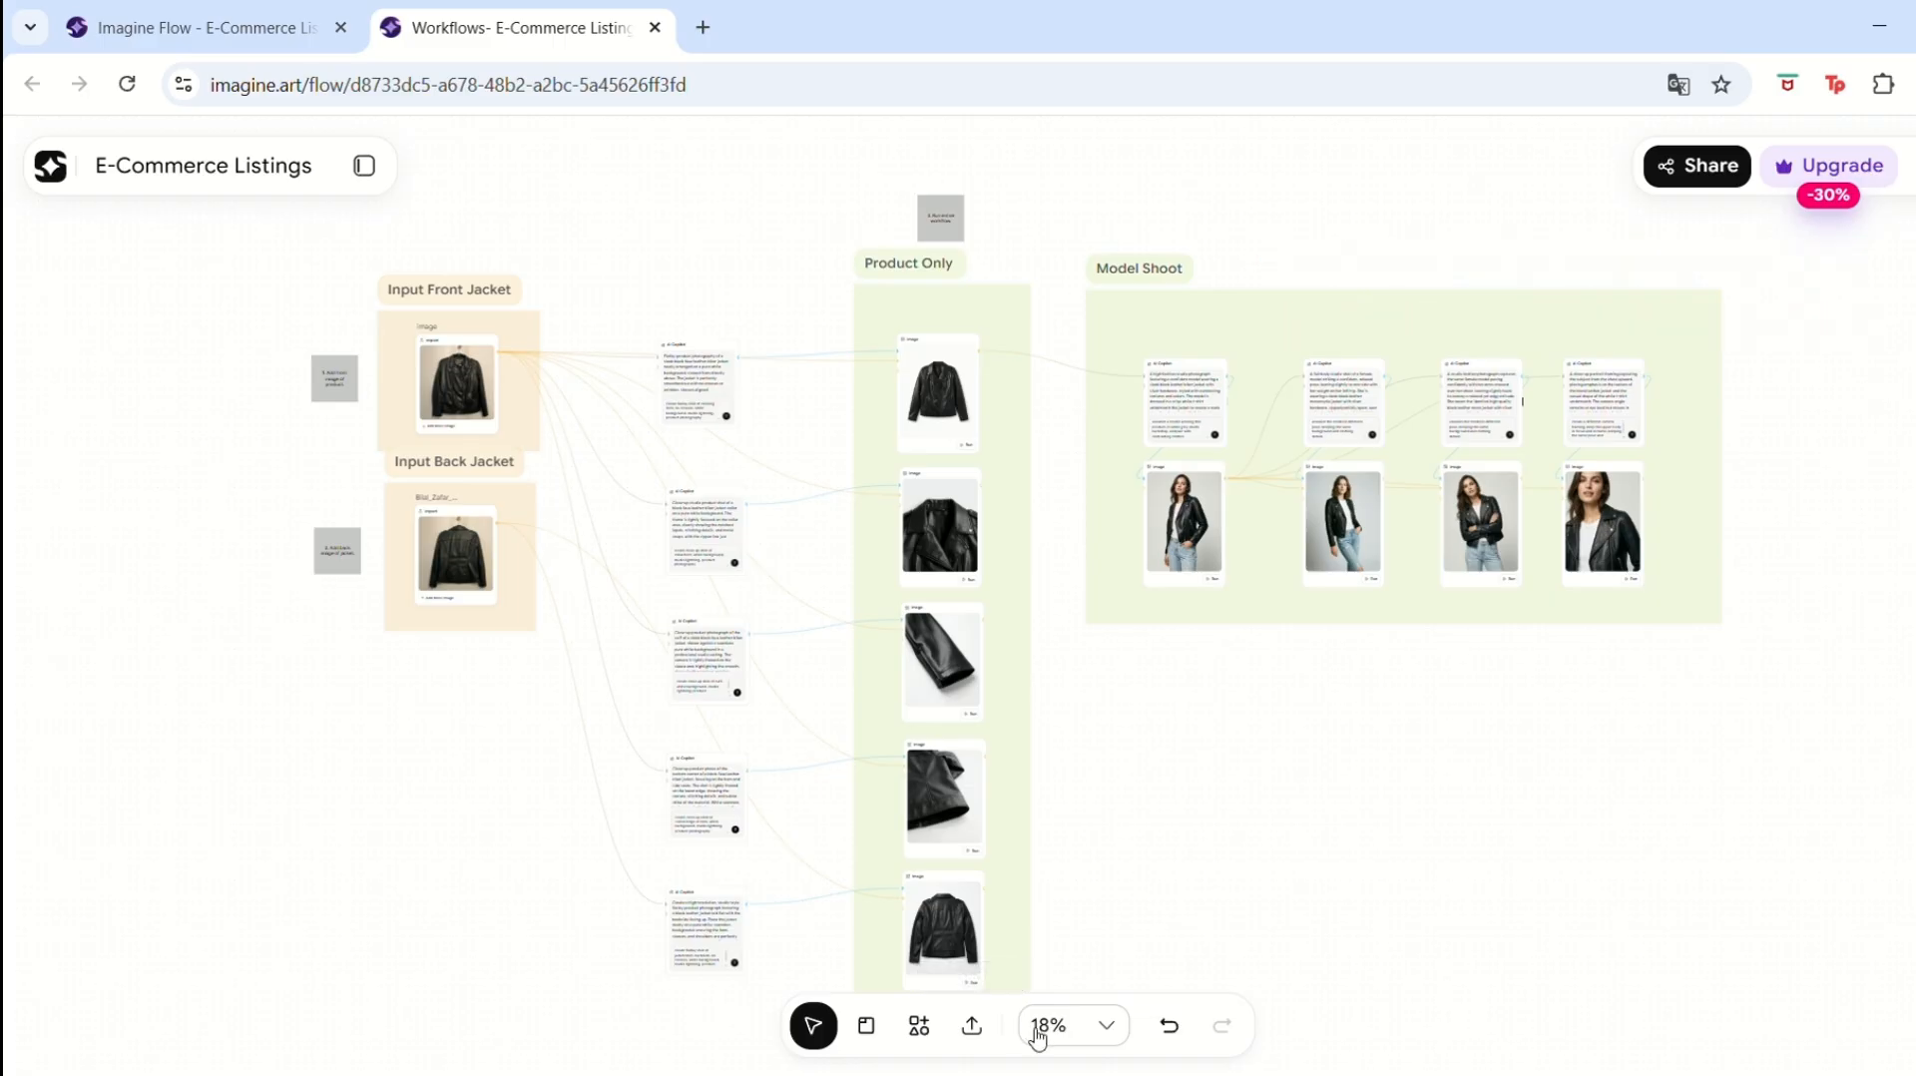
{"action": "left_click", "coordinate": [1083, 1025]}
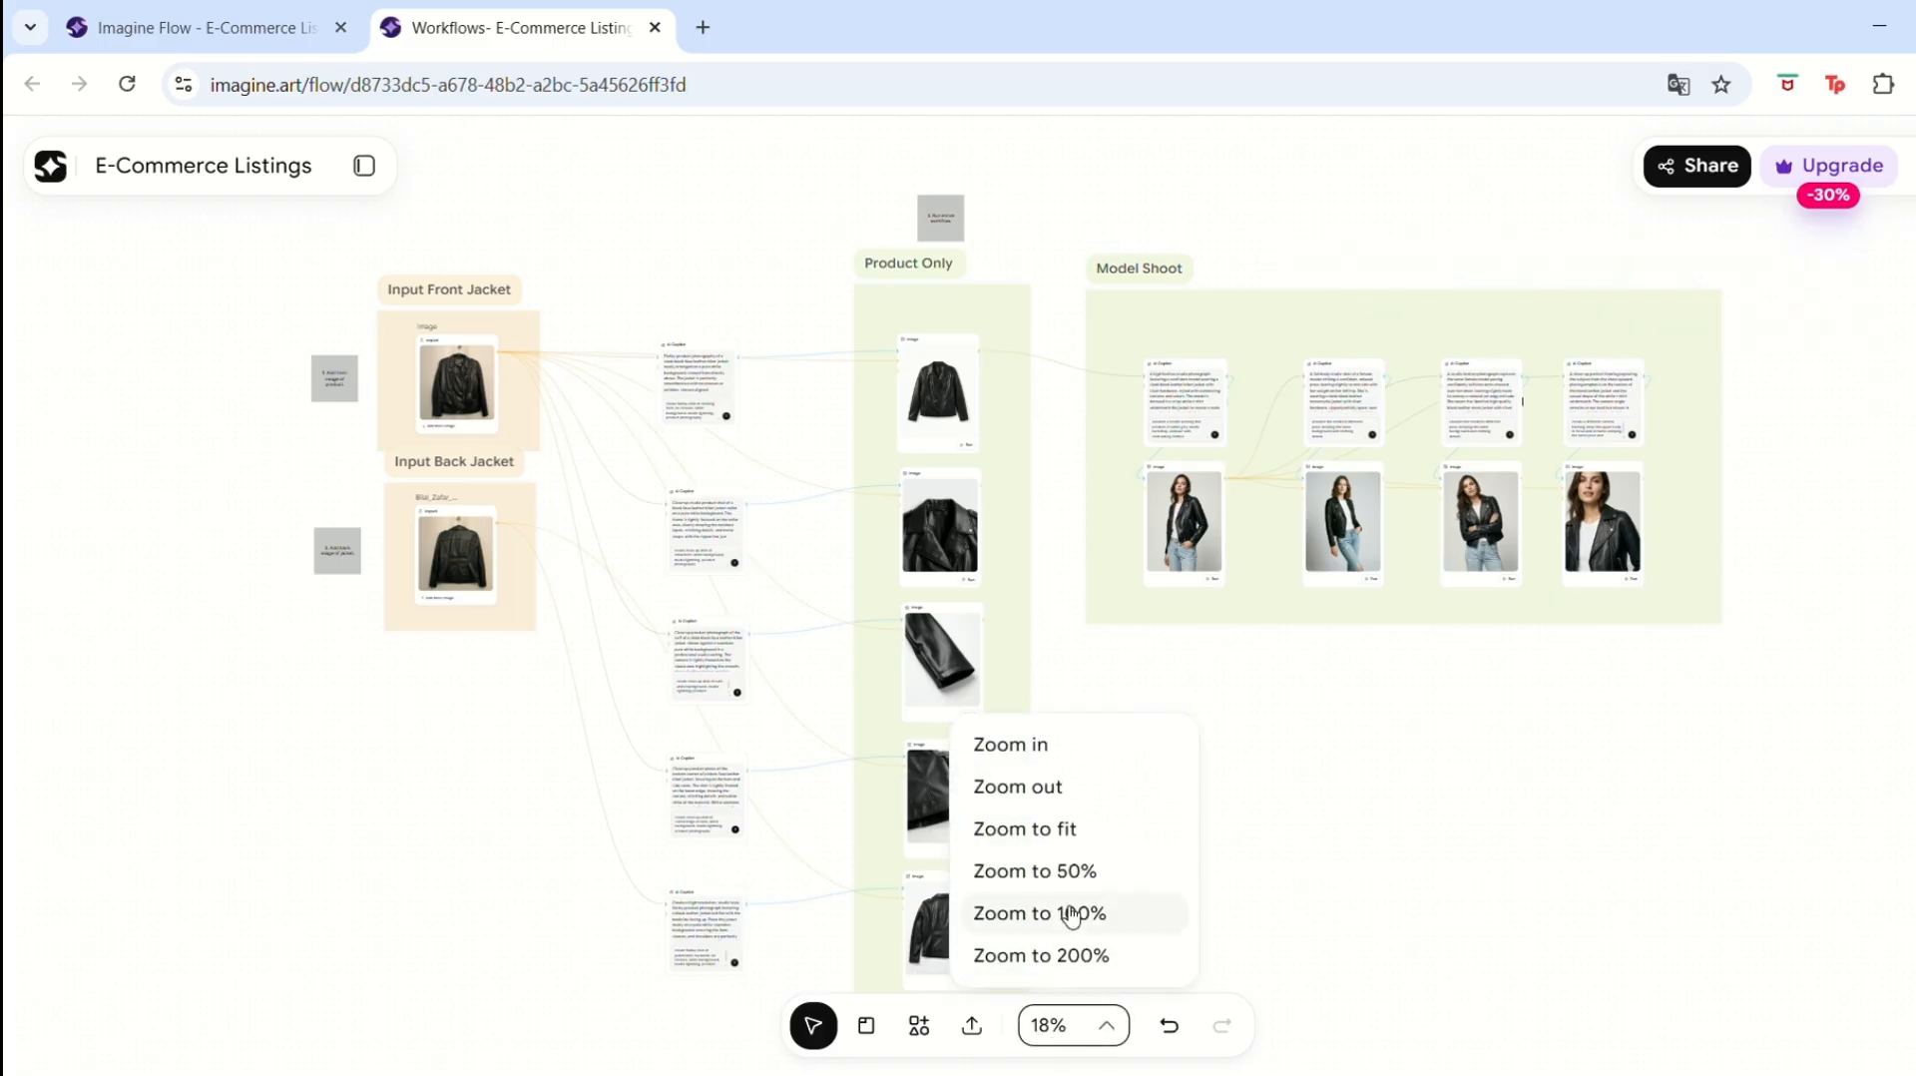
{"action": "left_click", "coordinate": [1041, 914]}
{"action": "scroll", "coordinate": [1411, 479], "scroll_direction": "left", "scroll_amount": 10}
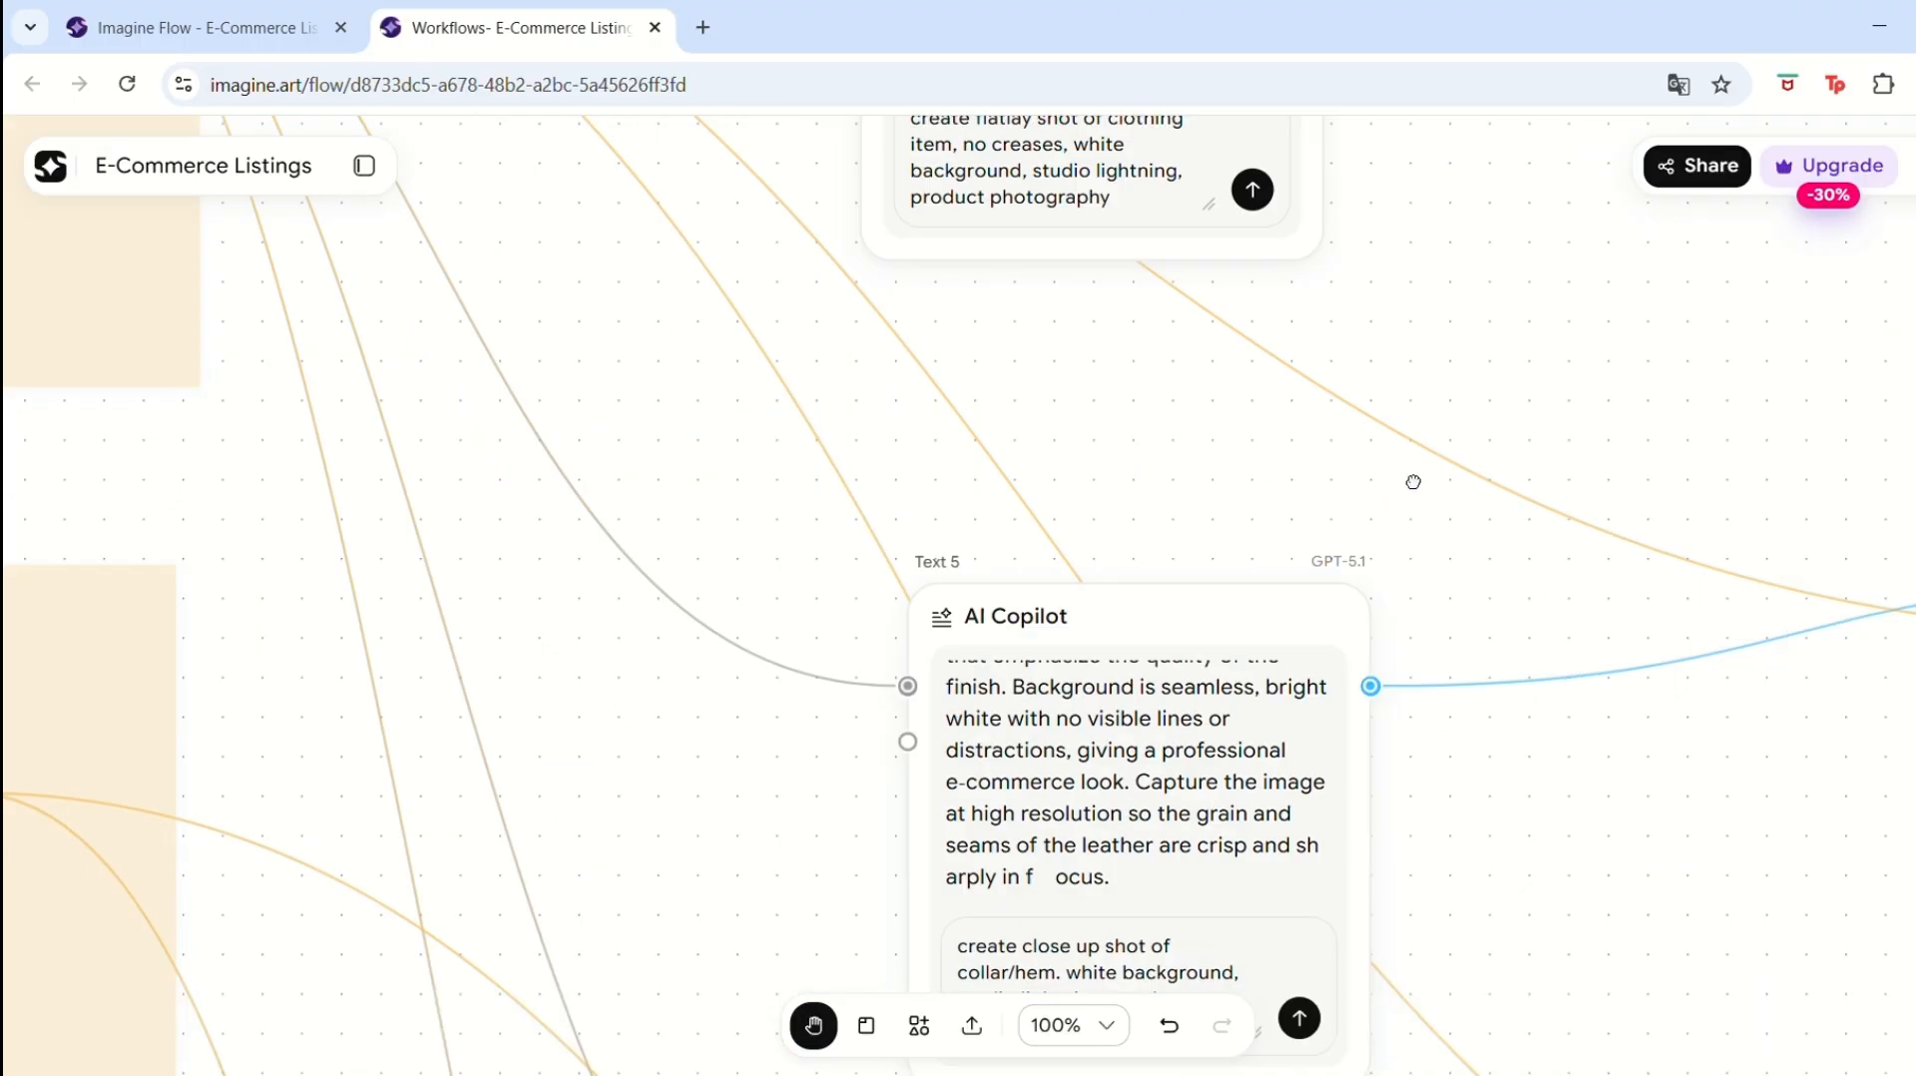
{"action": "left_click_drag", "start_coordinate": [746, 461], "coordinate": [1206, 765]}
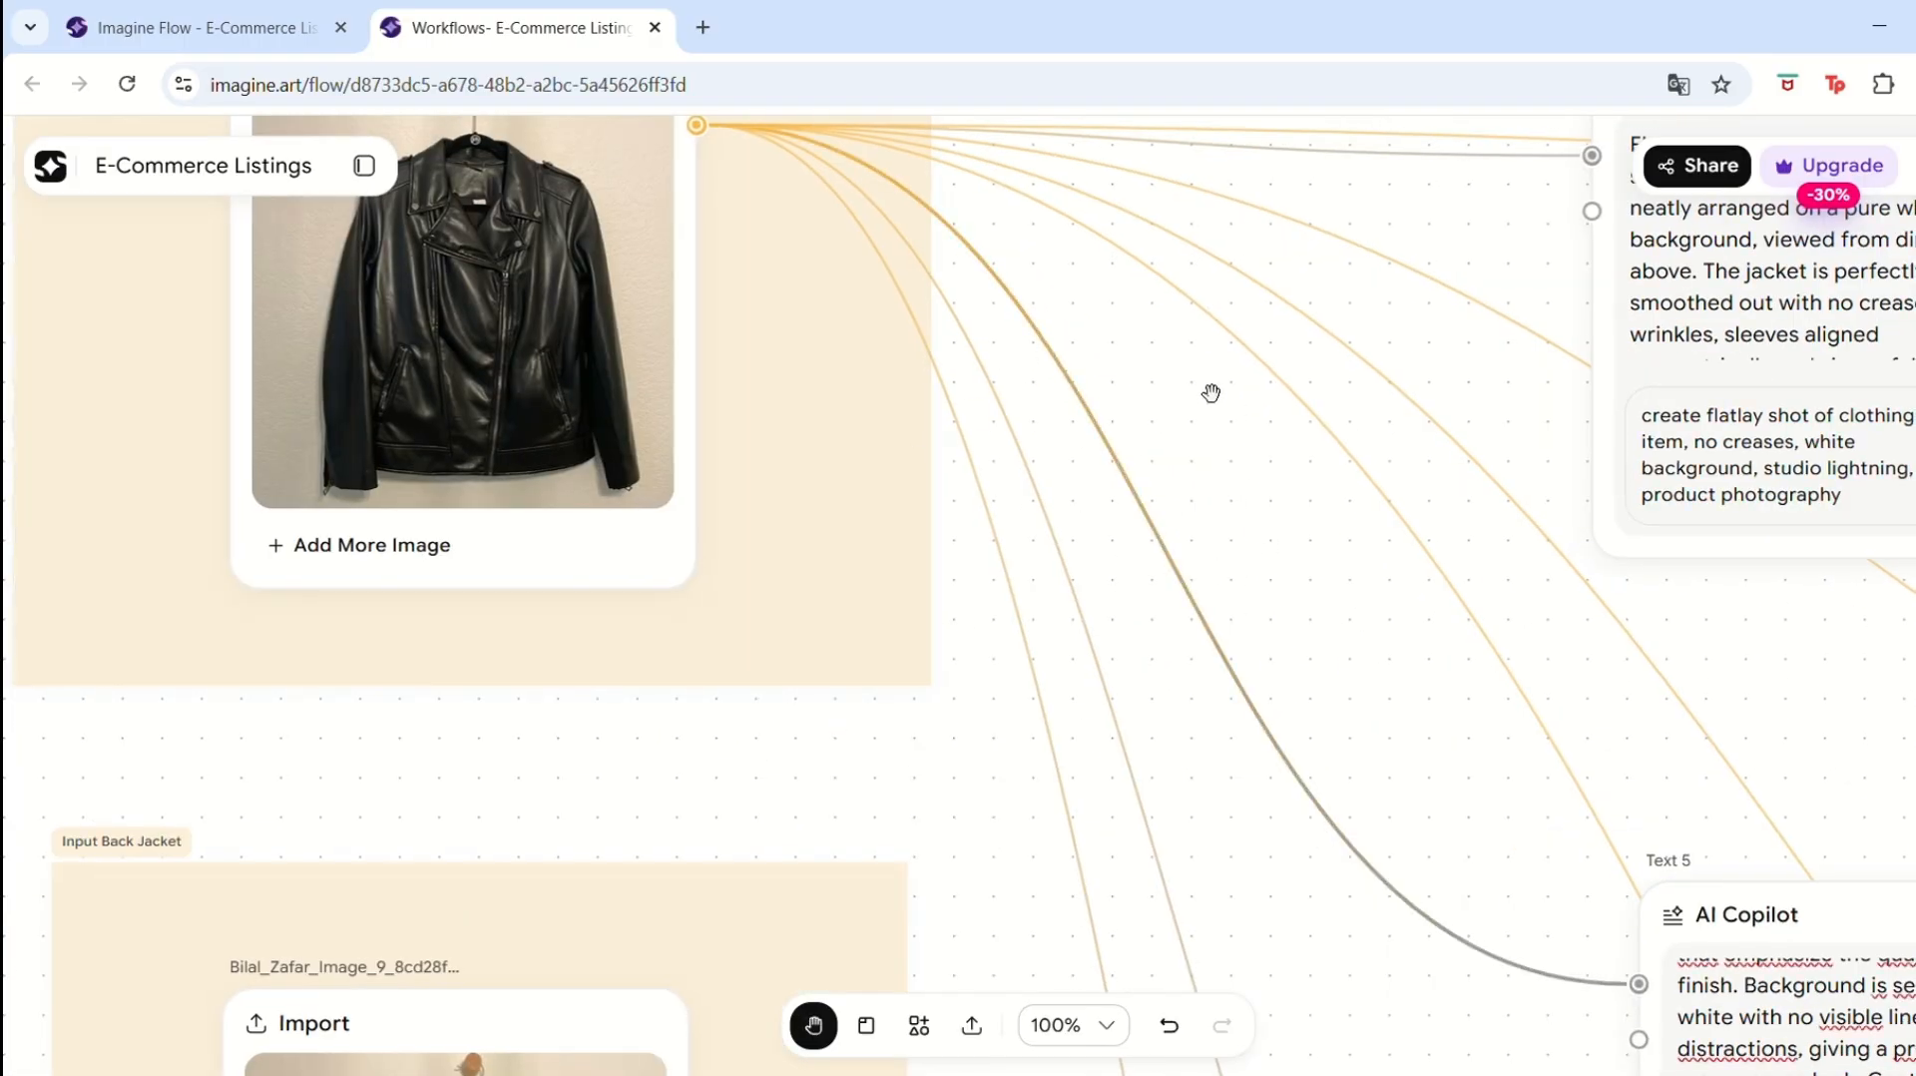
{"action": "left_click_drag", "start_coordinate": [1210, 394], "coordinate": [1594, 690]}
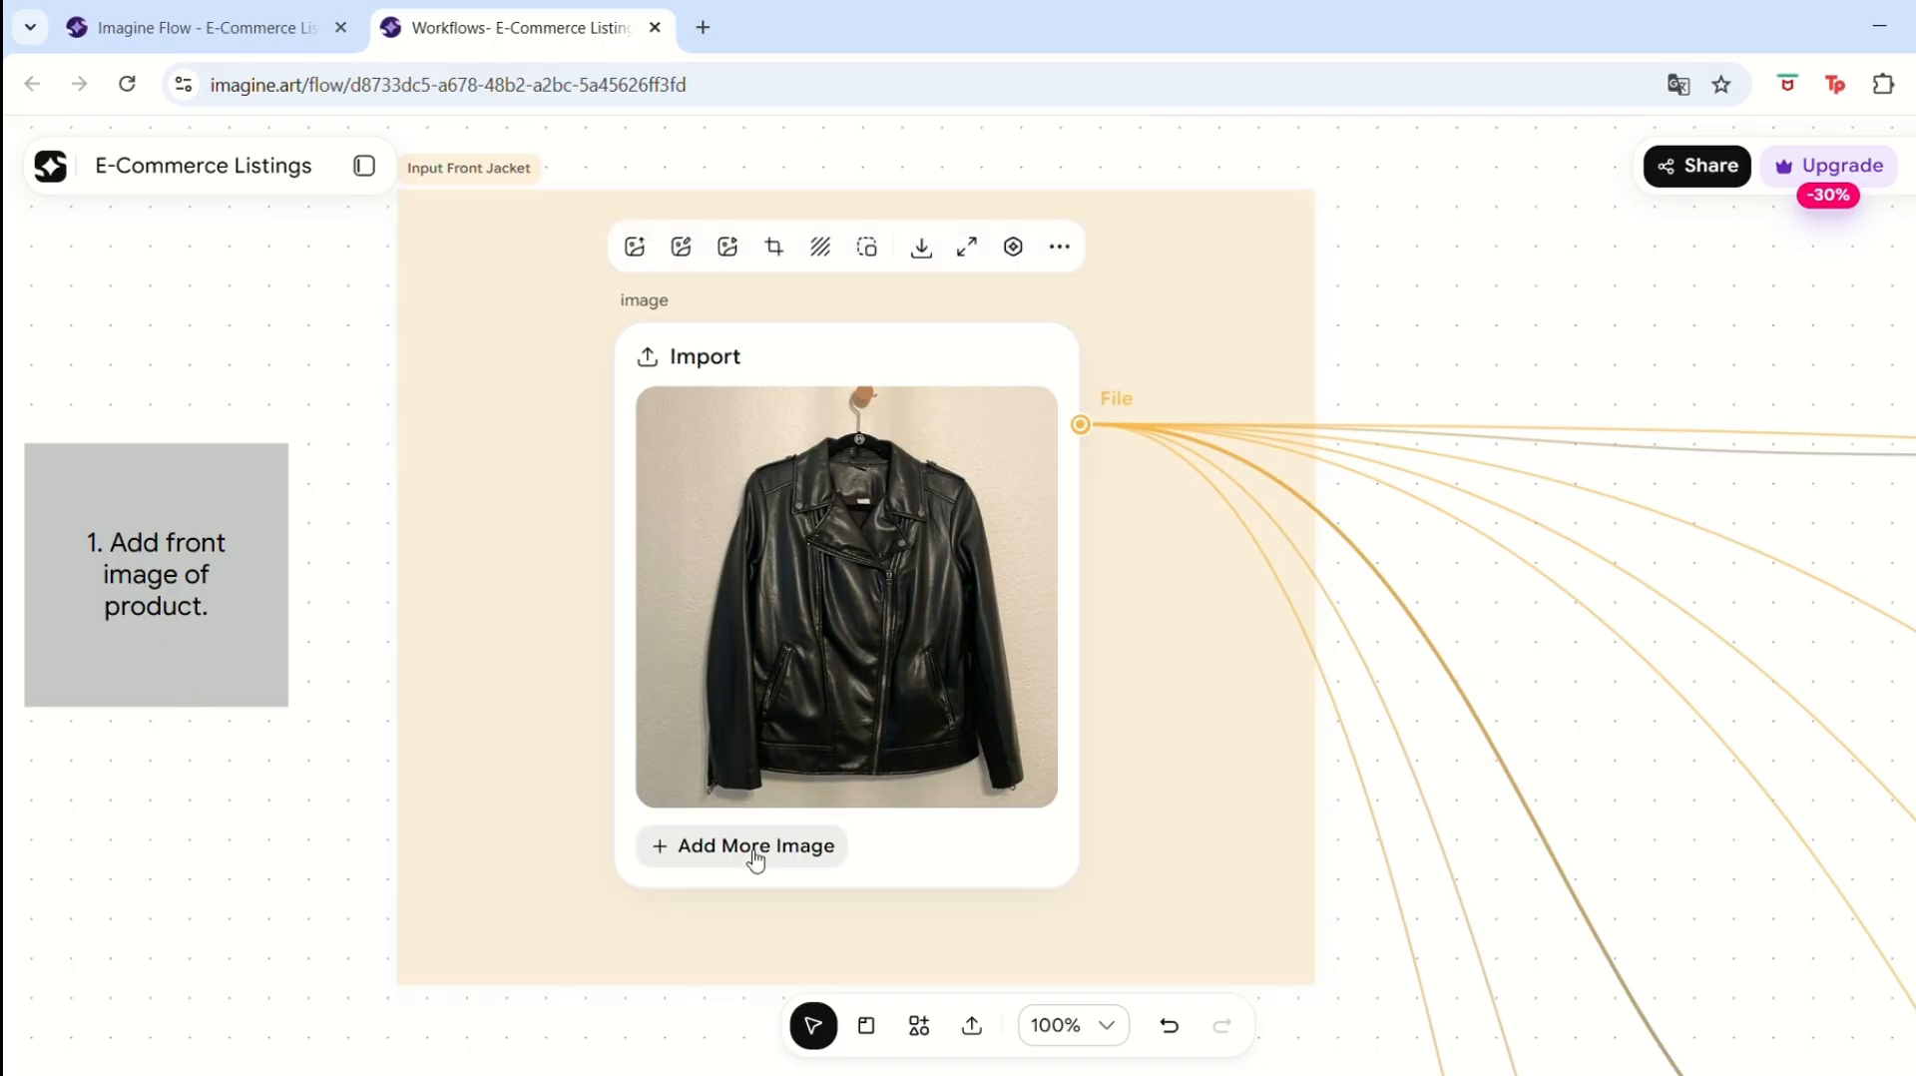
{"action": "key", "text": "ctrl+v"}
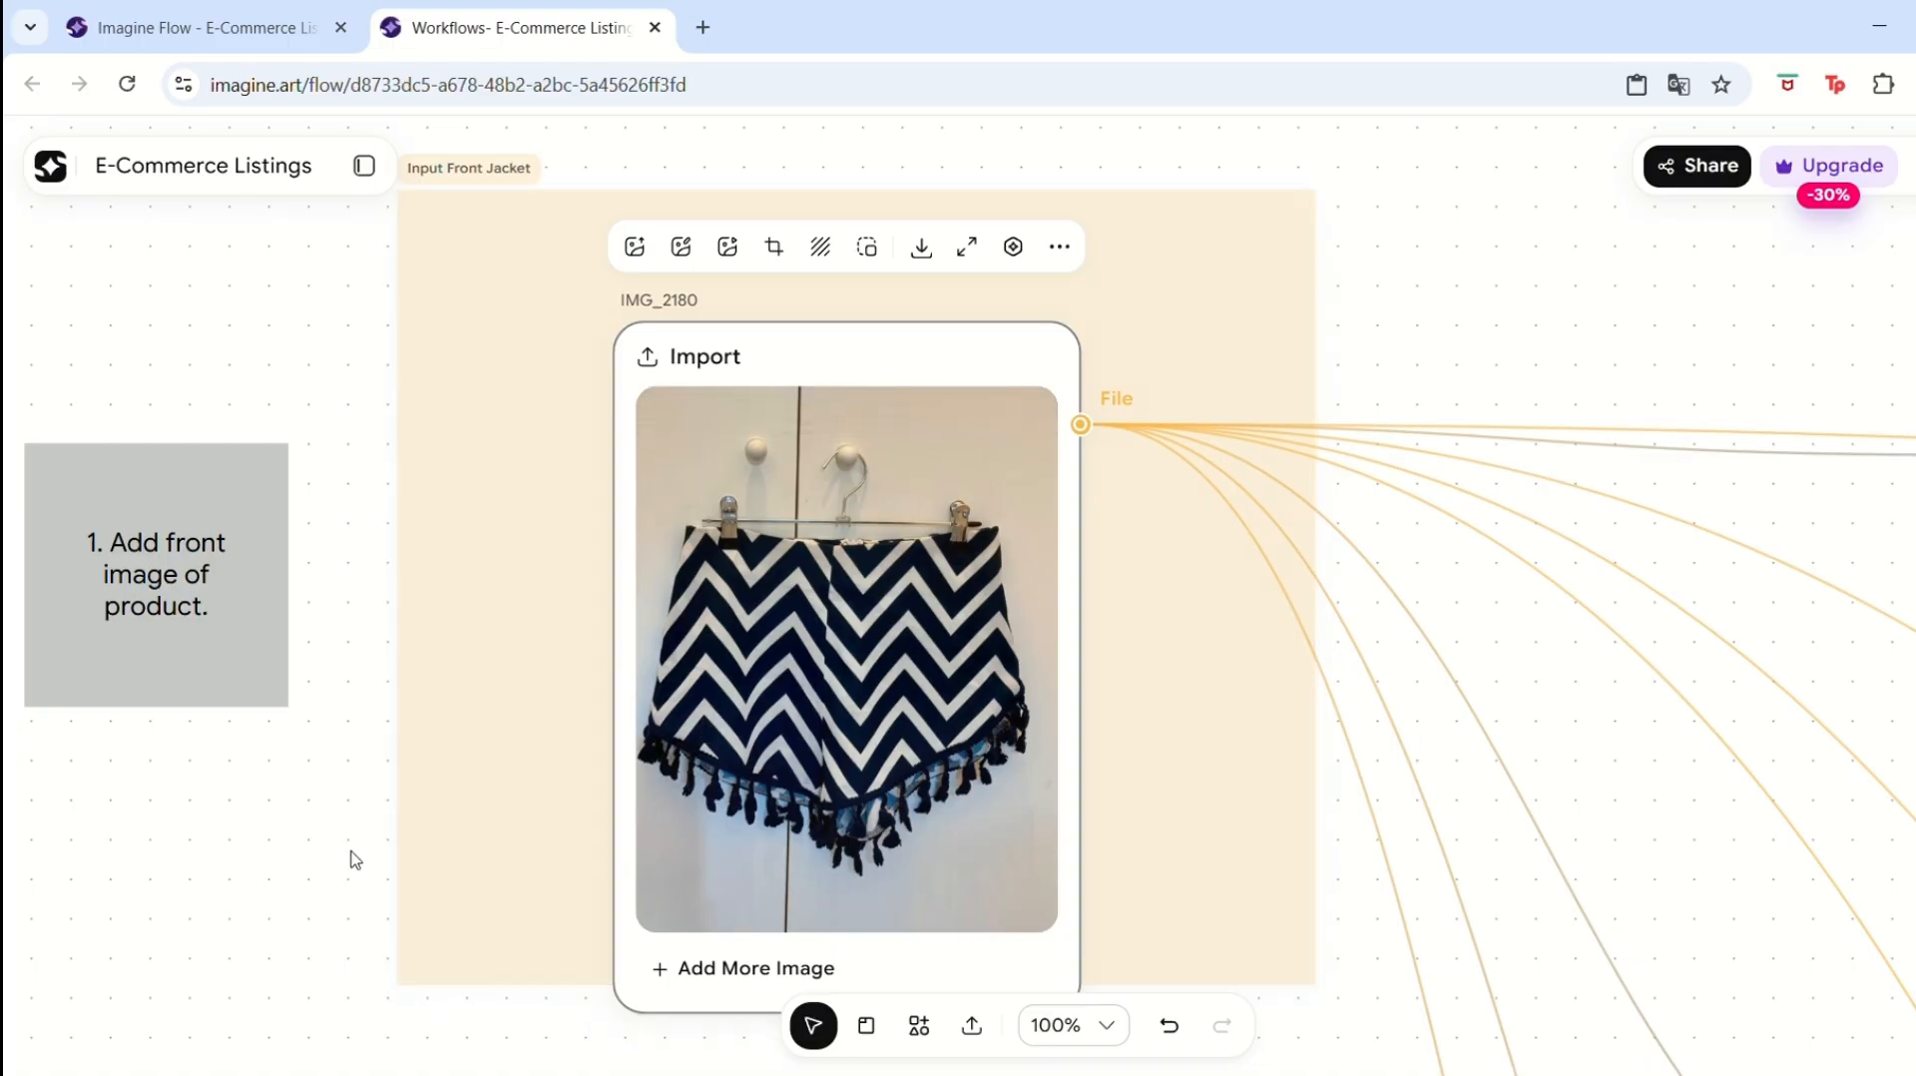
Replace the Input Back Jacket image with the pasted back photo of the shorts.
{"action": "key", "text": "h"}
{"action": "scroll", "coordinate": [409, 413], "scroll_direction": "down", "scroll_amount": 5}
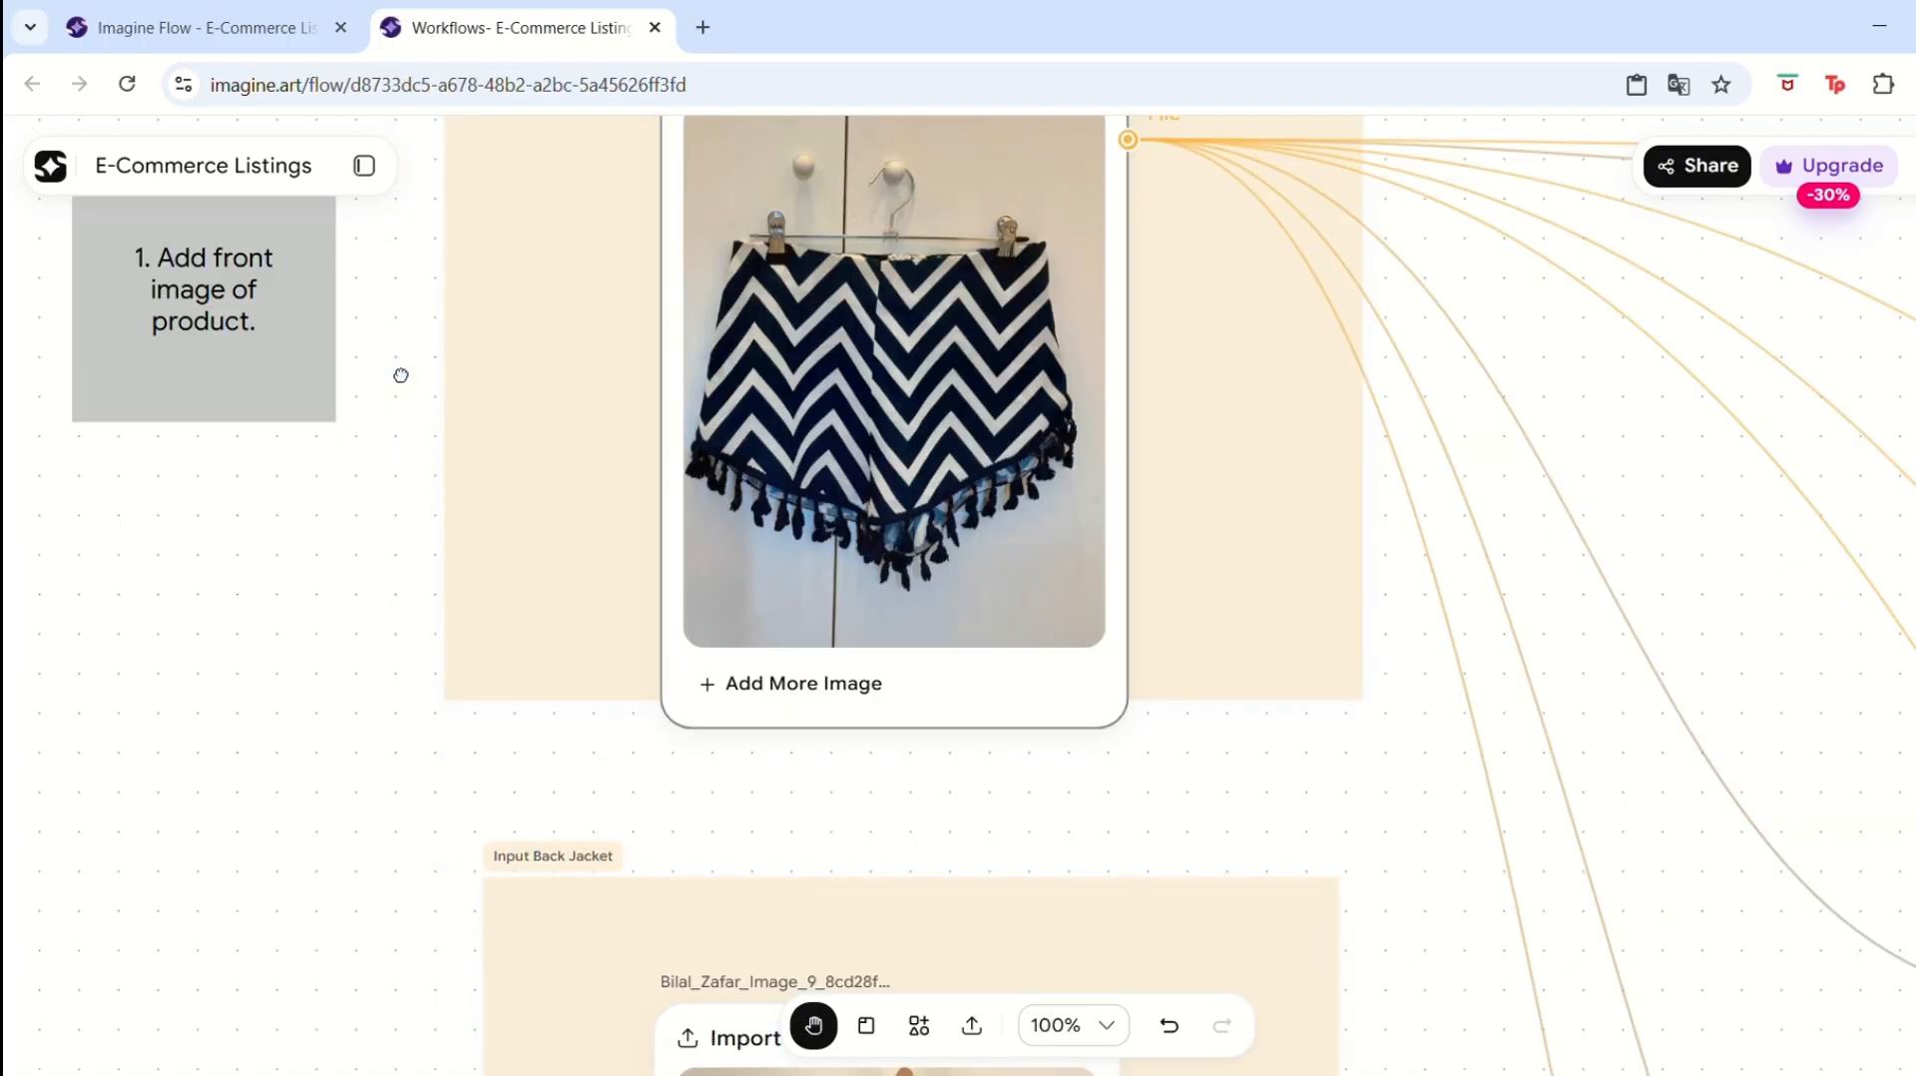
{"action": "scroll", "coordinate": [449, 436], "scroll_direction": "down", "scroll_amount": 3}
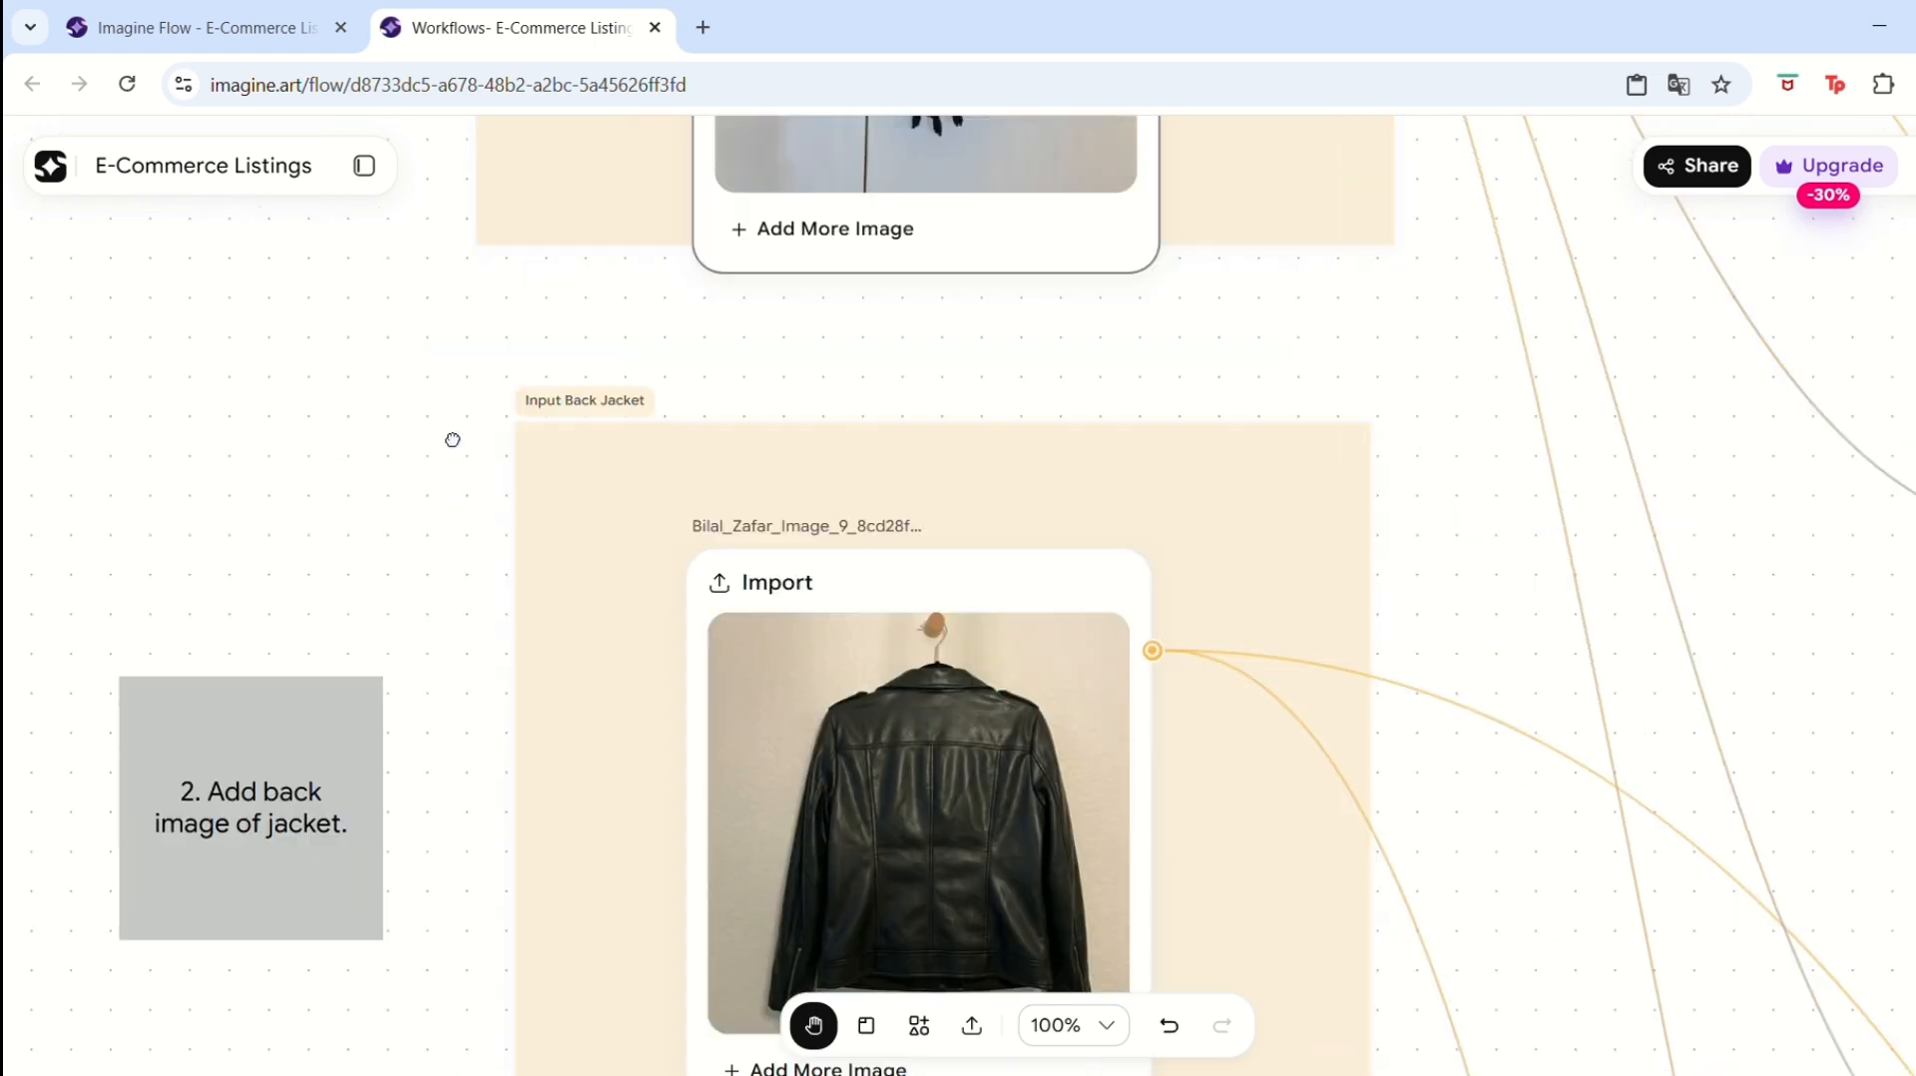
{"action": "scroll", "coordinate": [513, 505], "scroll_direction": "down", "scroll_amount": 2}
{"action": "left_click_drag", "start_coordinate": [521, 483], "coordinate": [526, 535]}
{"action": "key", "text": "v"}
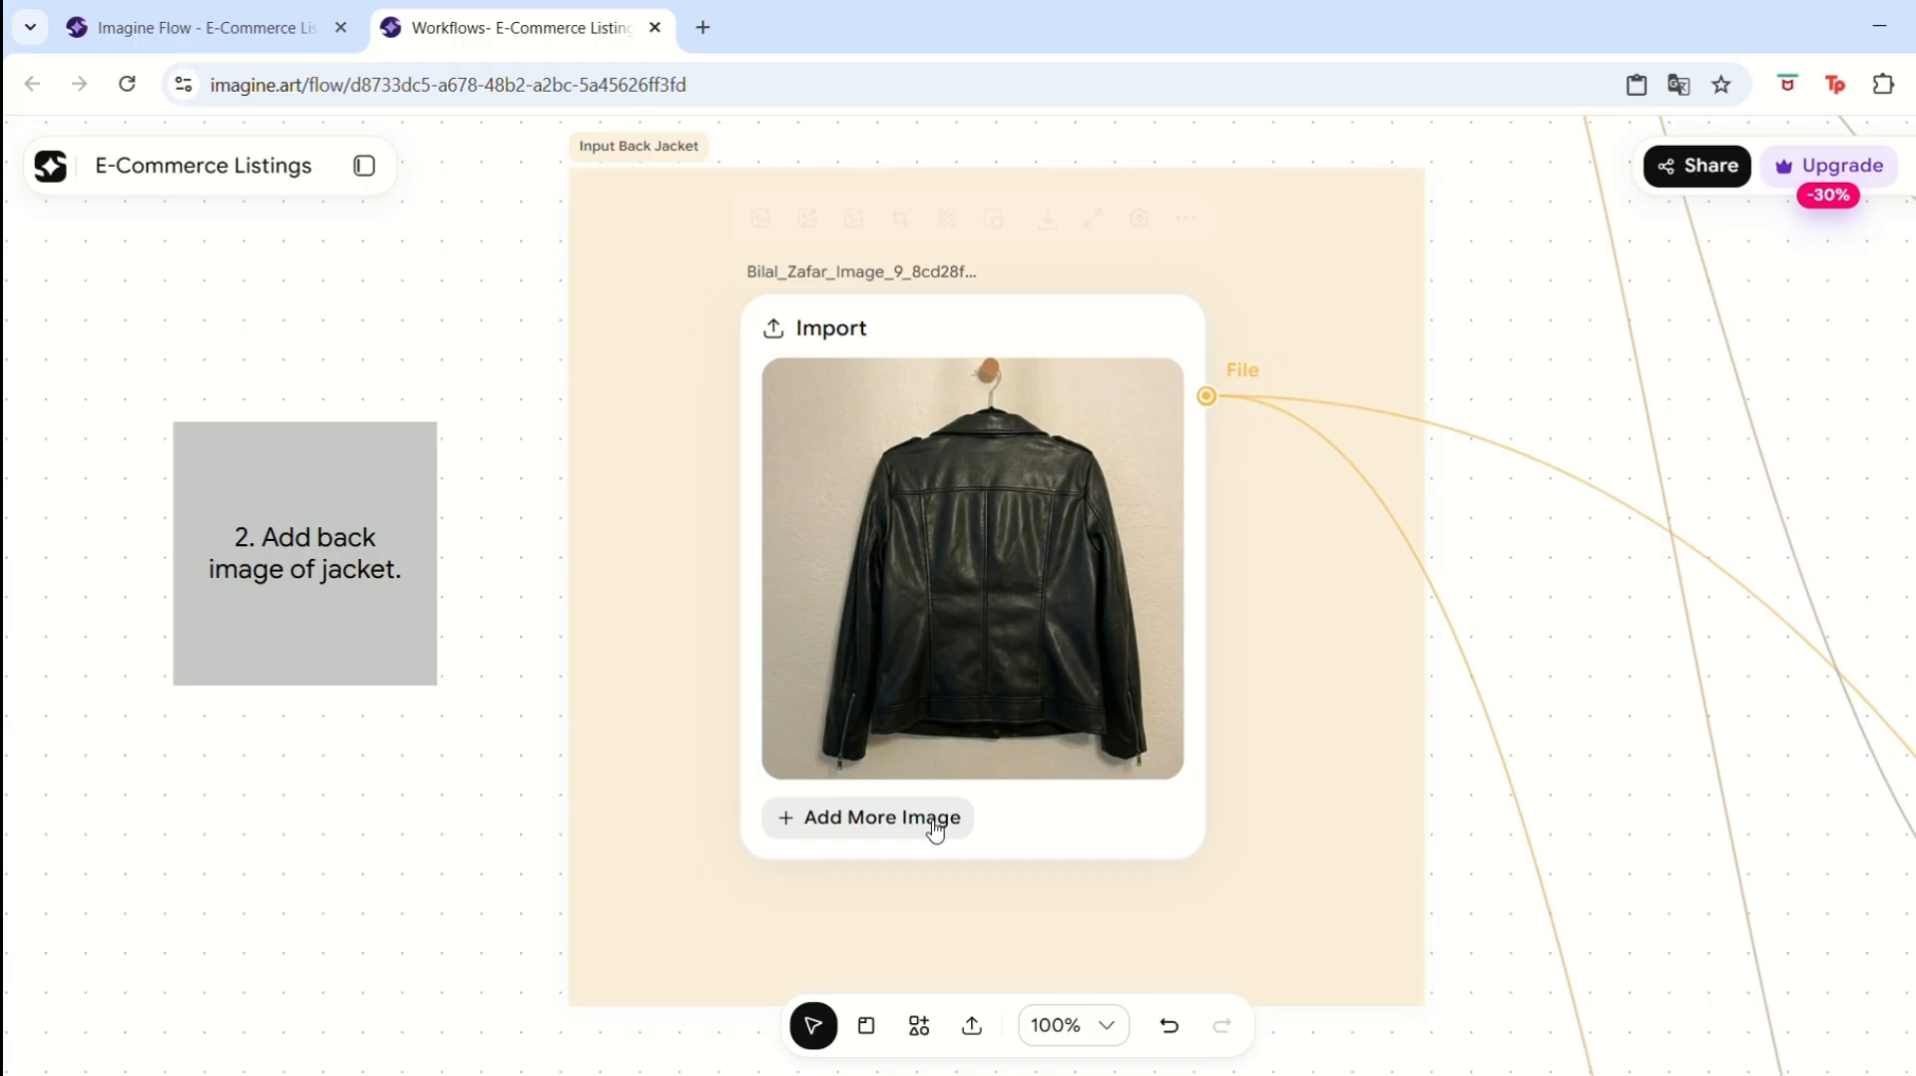
{"action": "left_click", "coordinate": [930, 828]}
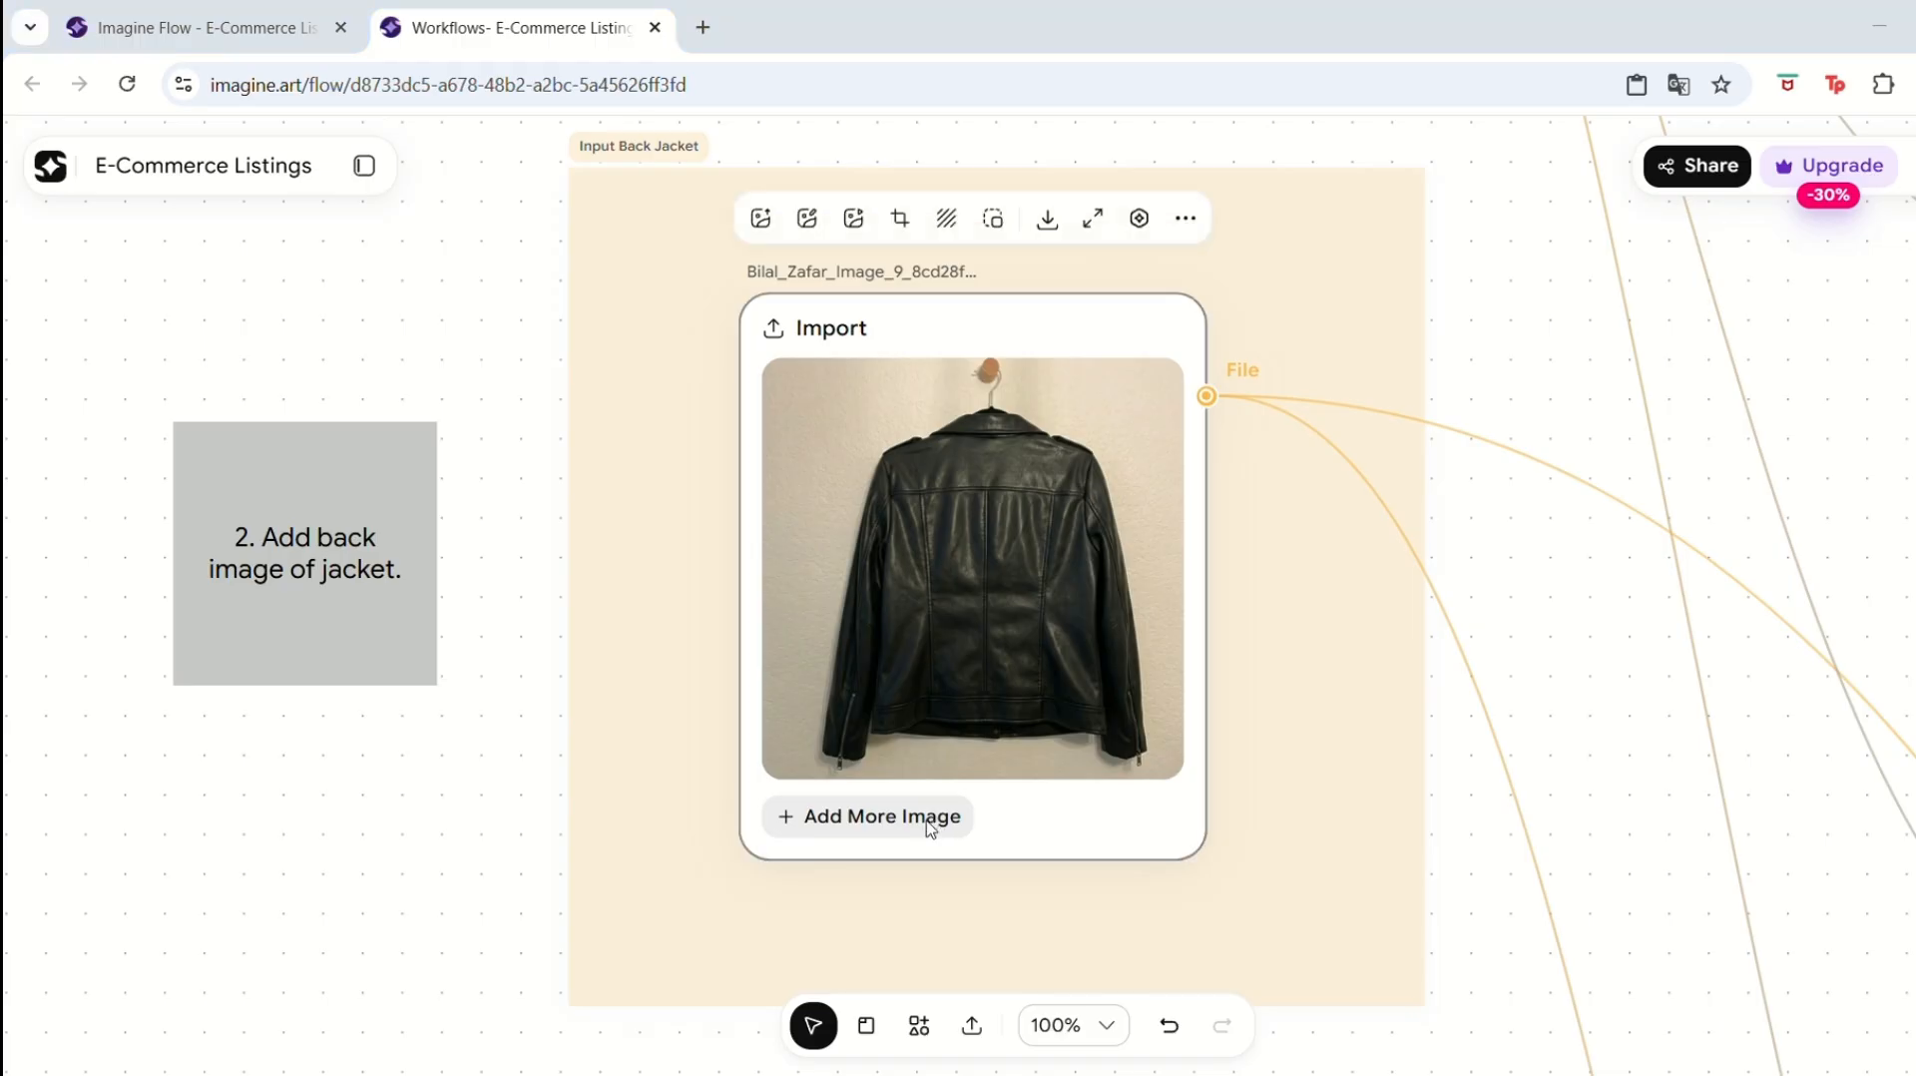
{"action": "double_click", "coordinate": [870, 236]}
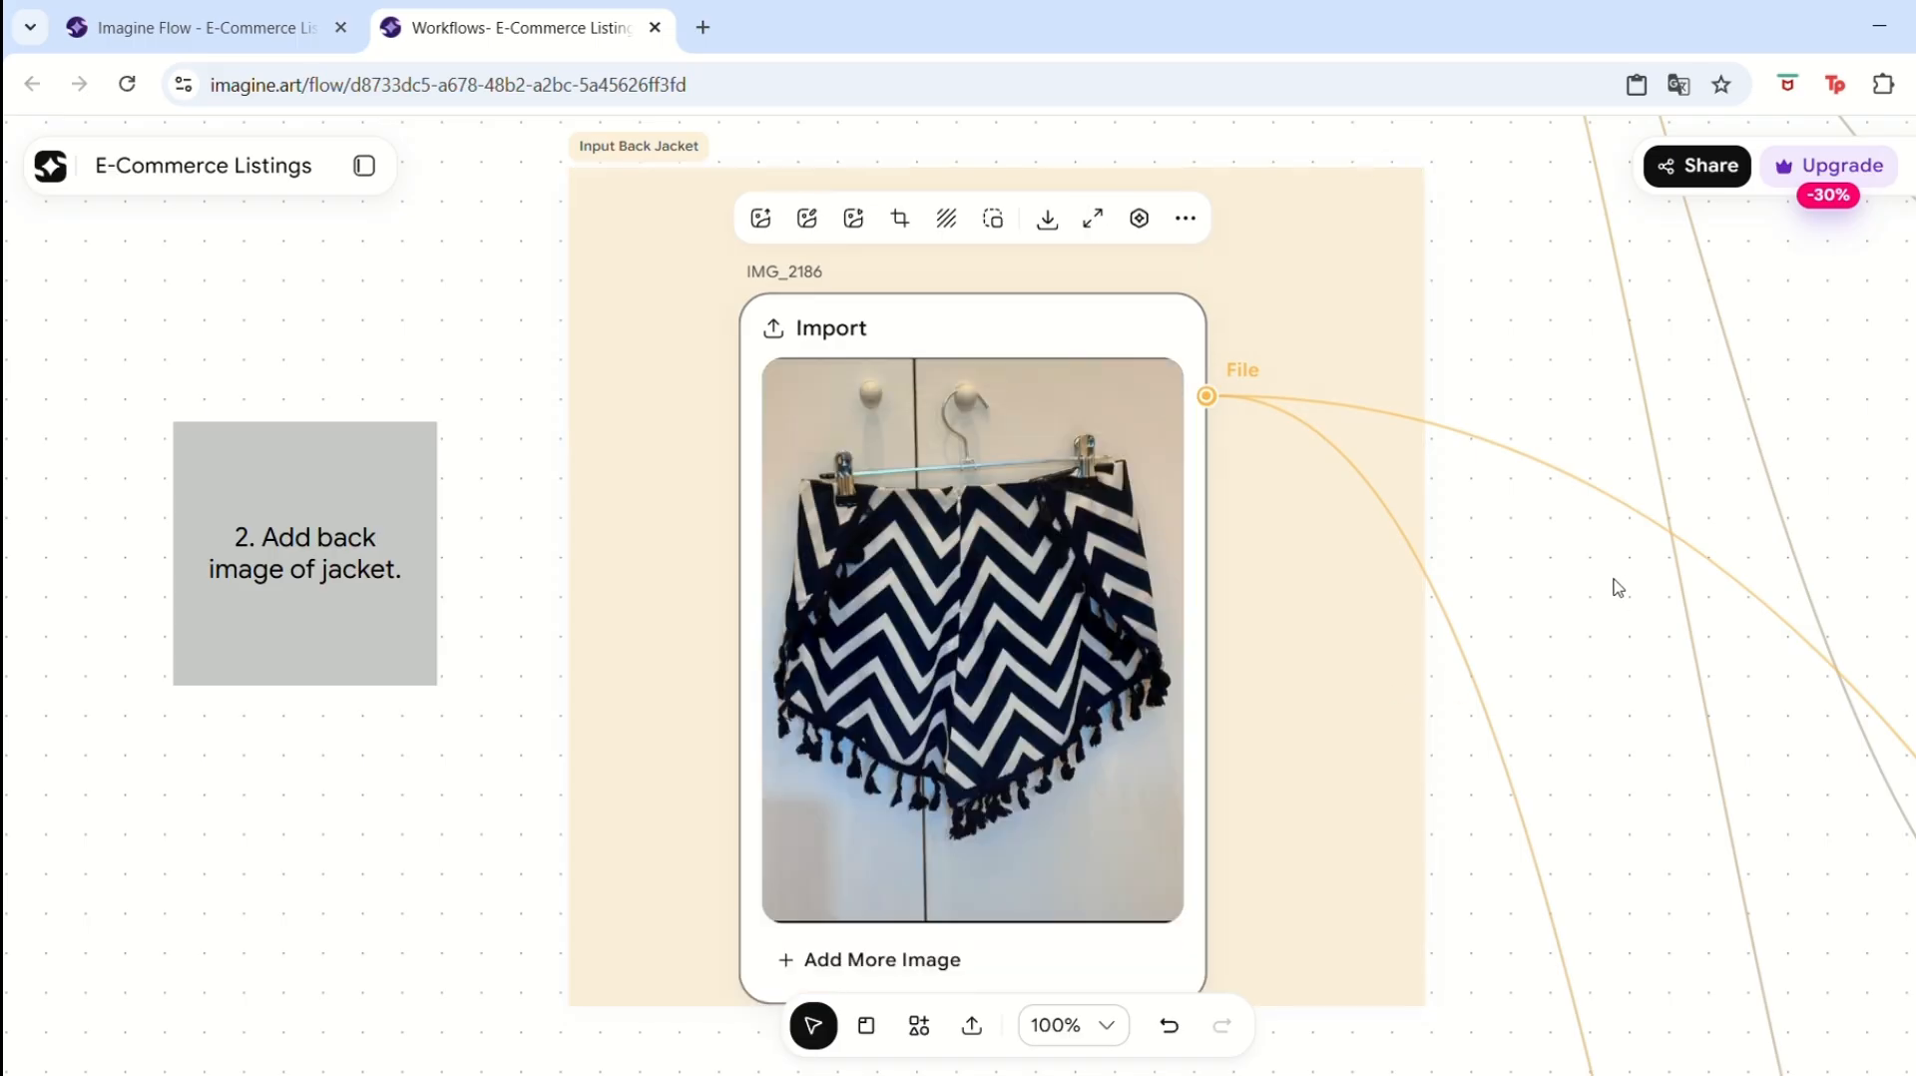
Rerun the Text 11 AI Copilot node's flatlay prompt so its description matches the shorts.
{"action": "scroll", "coordinate": [1484, 927], "scroll_direction": "up", "scroll_amount": 8}
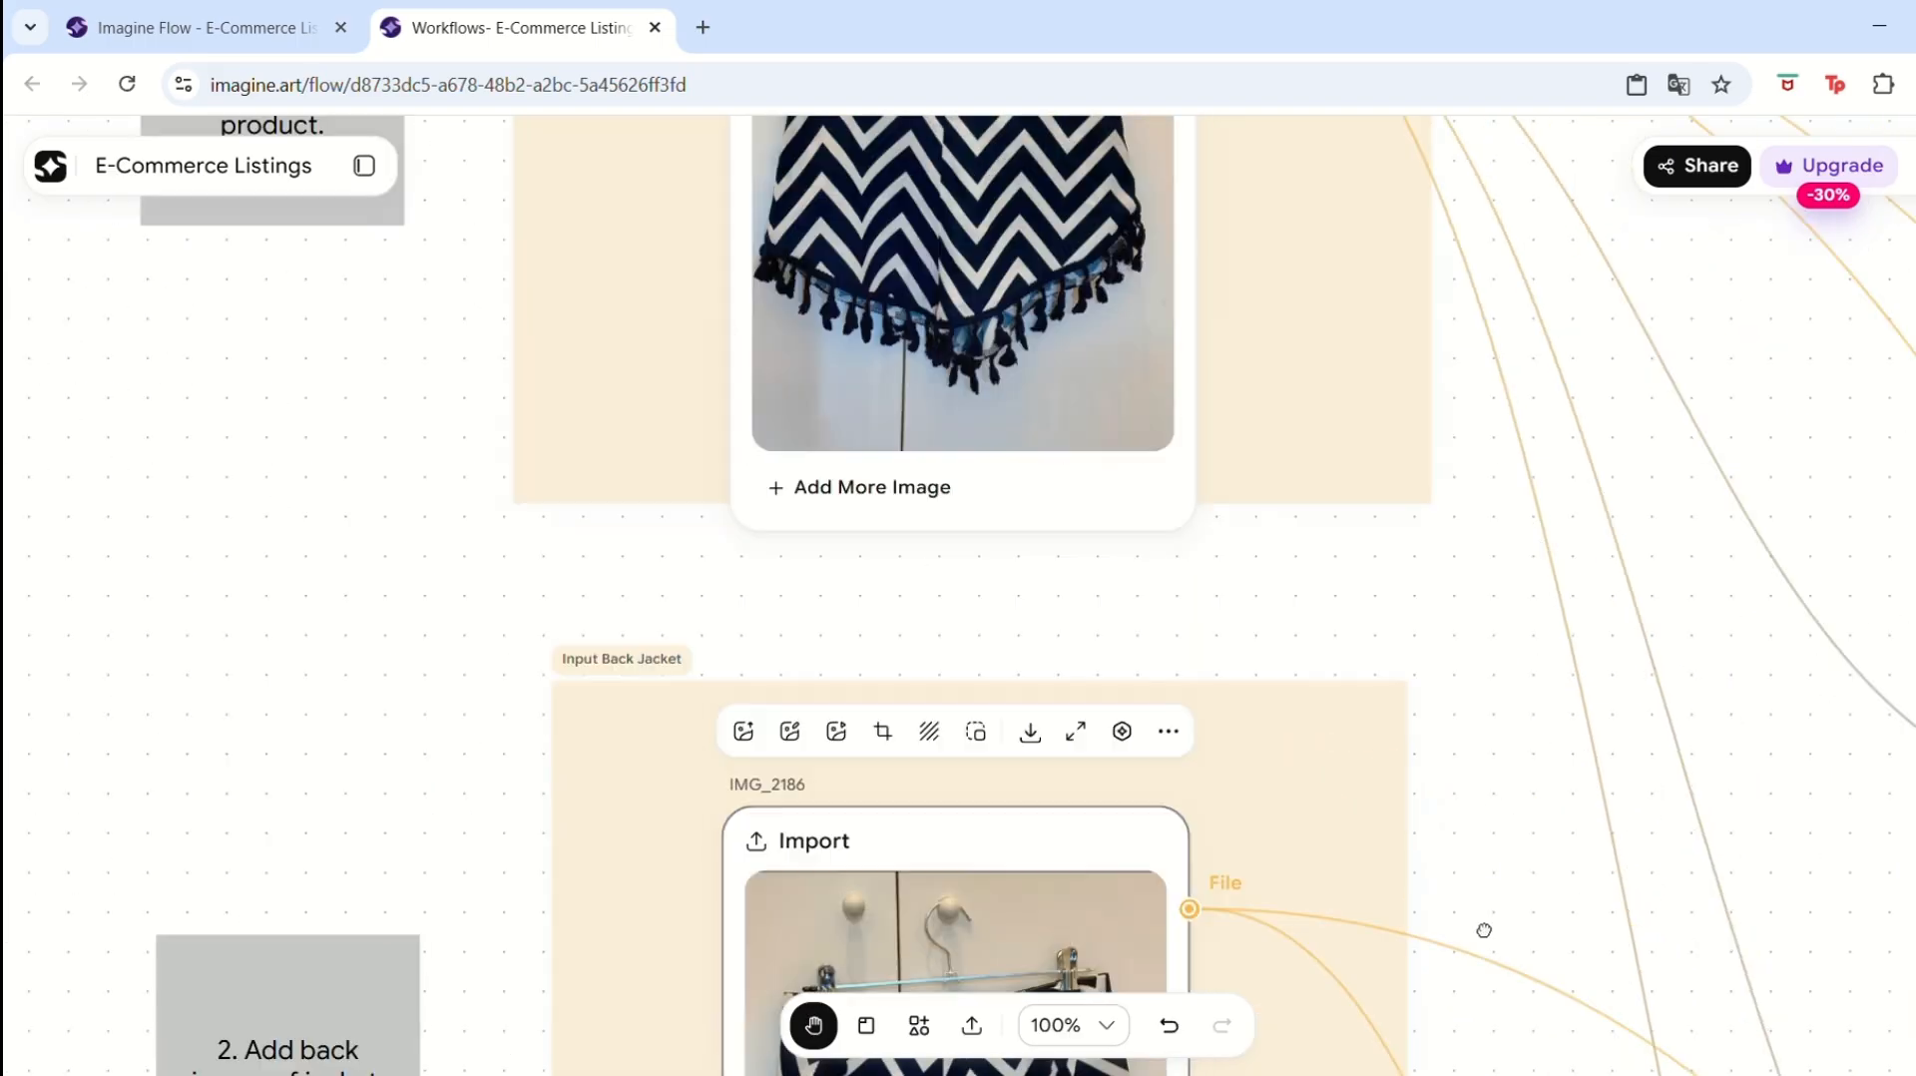
{"action": "key", "text": "shift+1"}
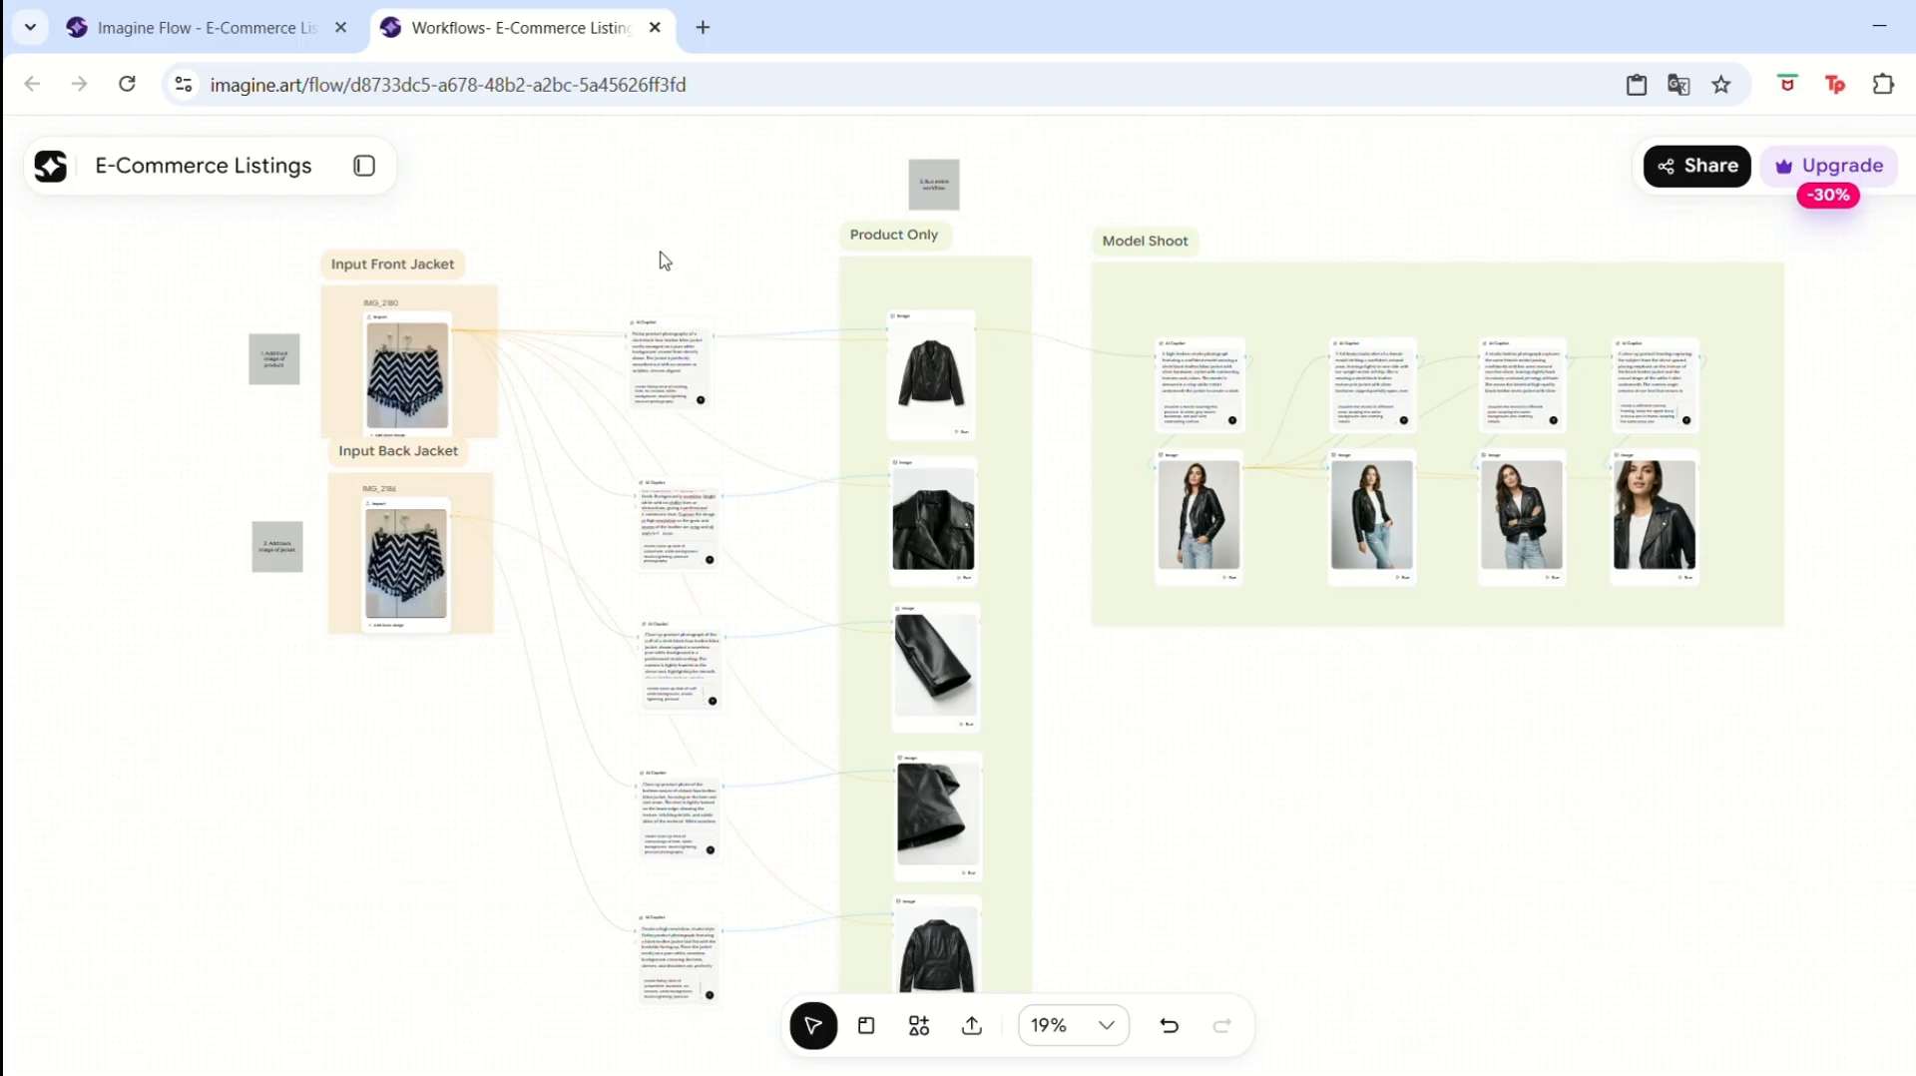
{"action": "left_click", "coordinate": [1083, 1023]}
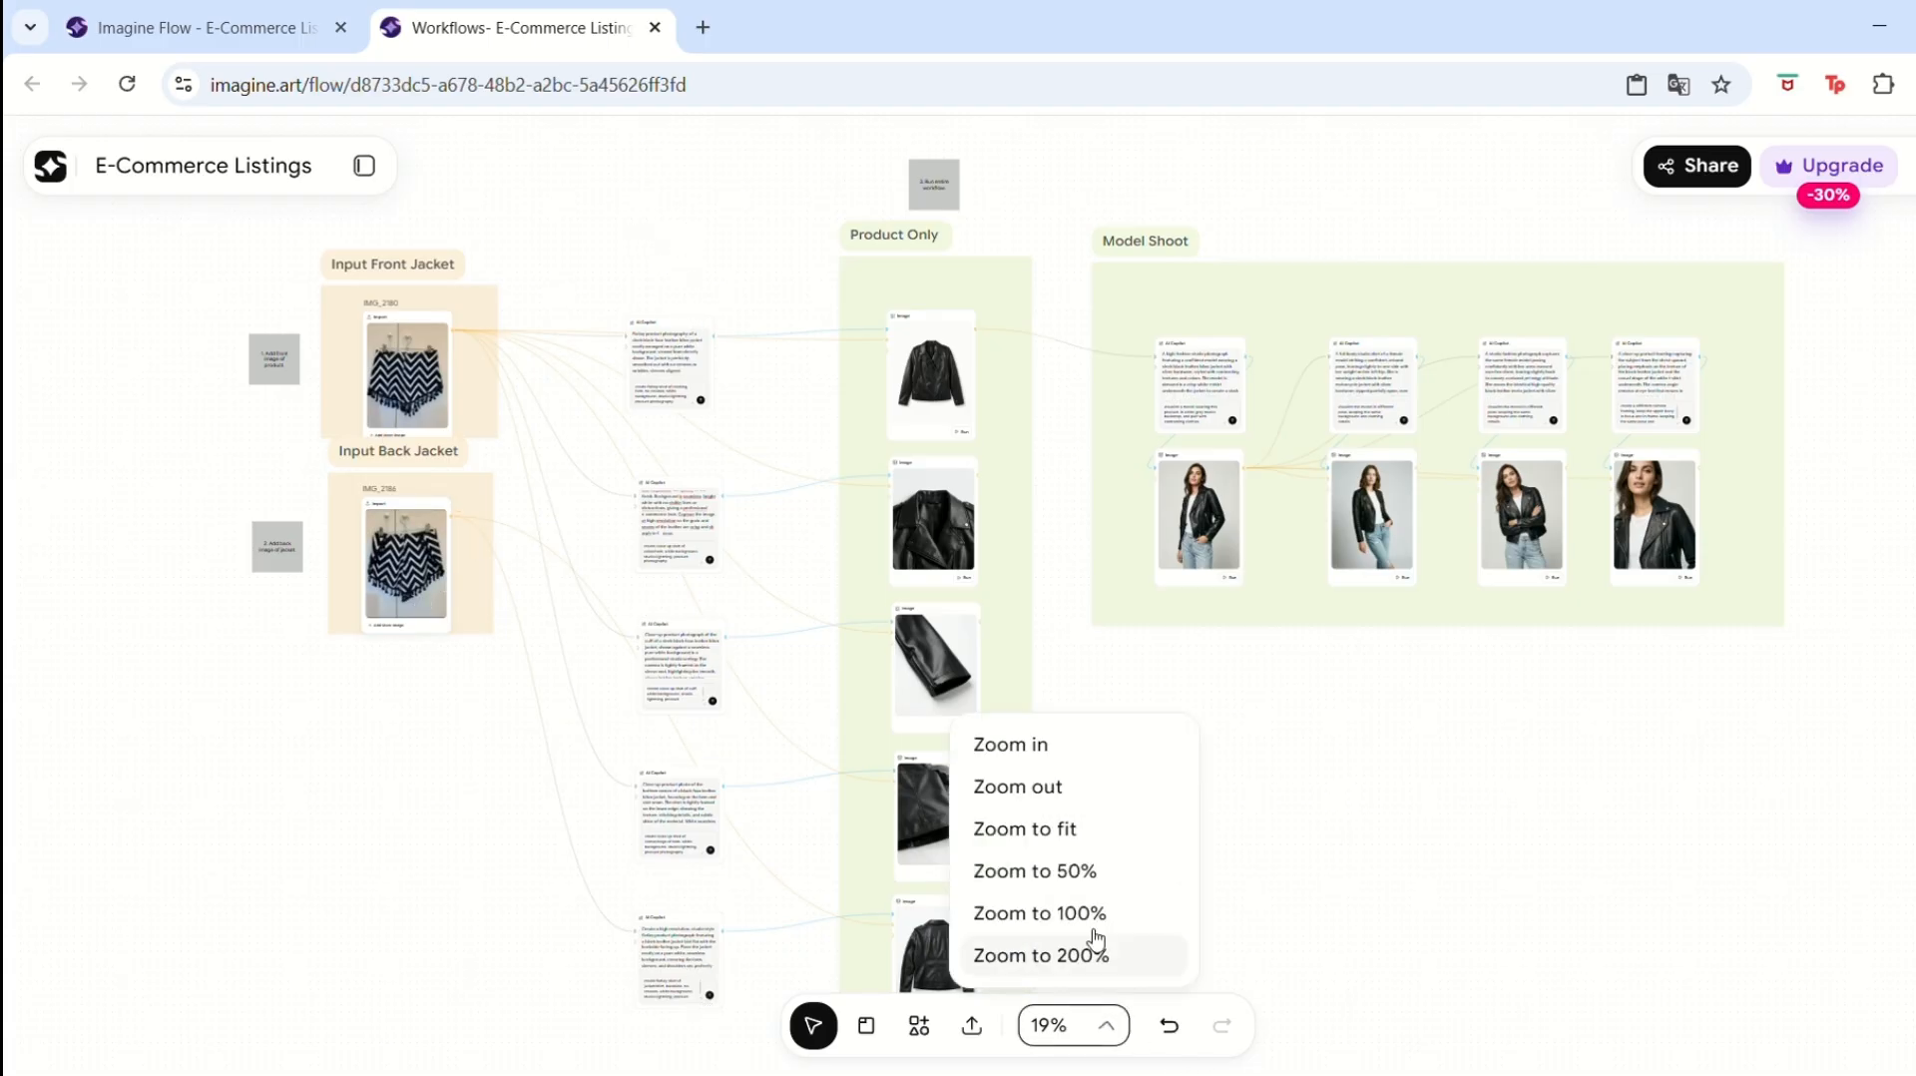
{"action": "left_click", "coordinate": [1028, 919]}
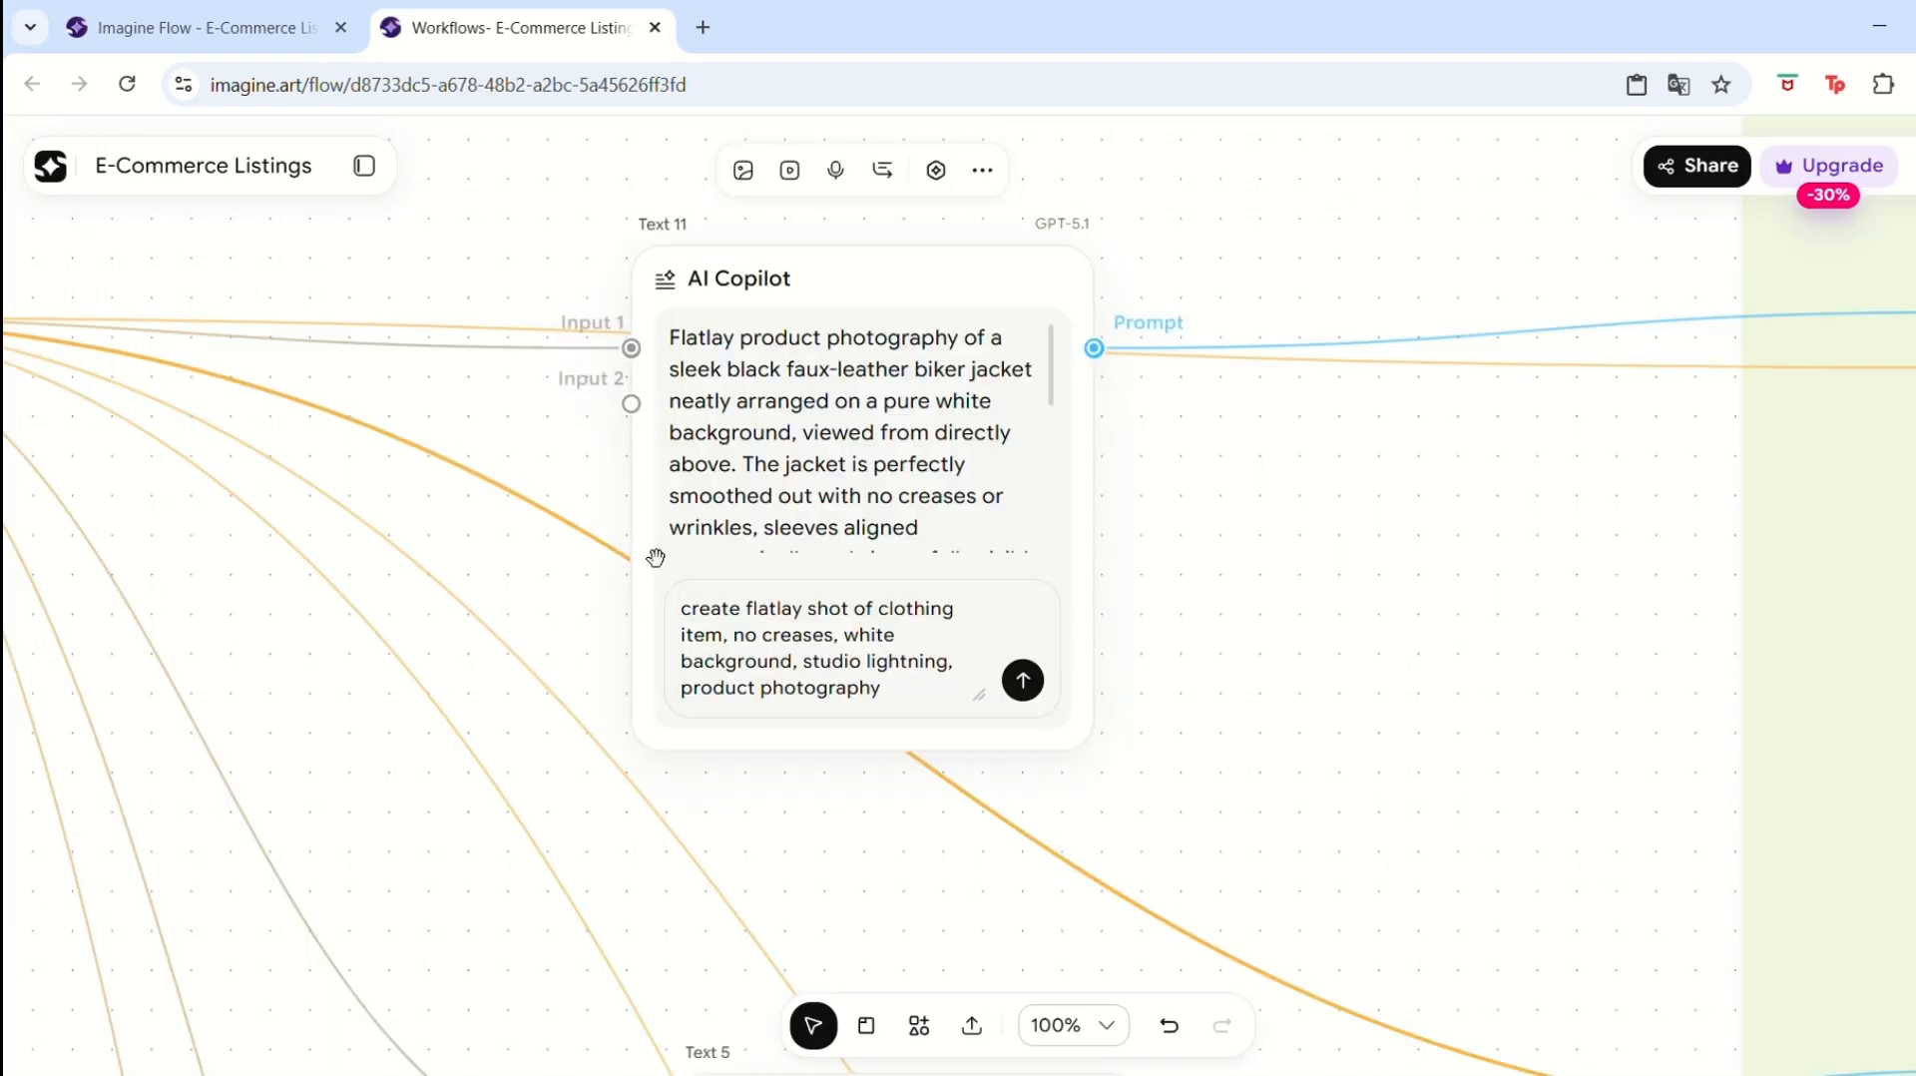
{"action": "left_click", "coordinate": [1023, 684]}
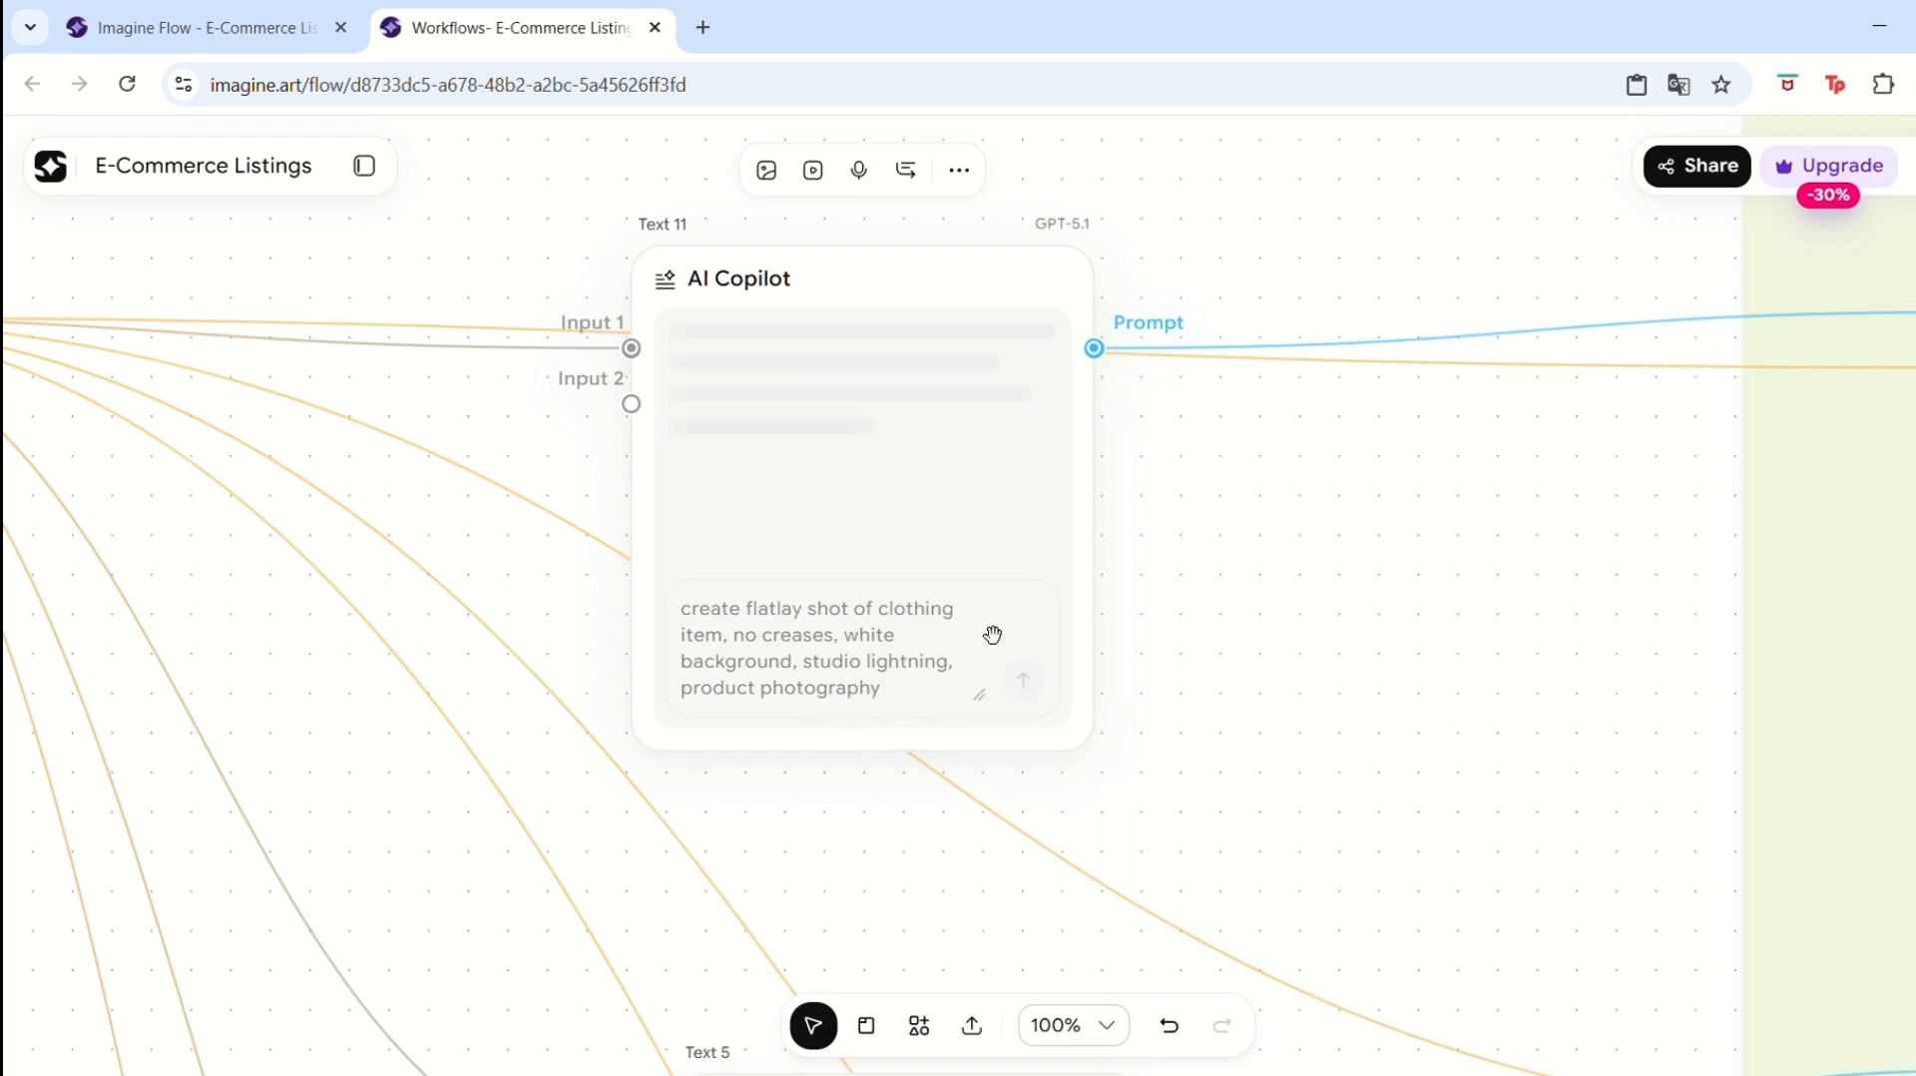
{"action": "left_click_drag", "start_coordinate": [410, 384], "coordinate": [1350, 350]}
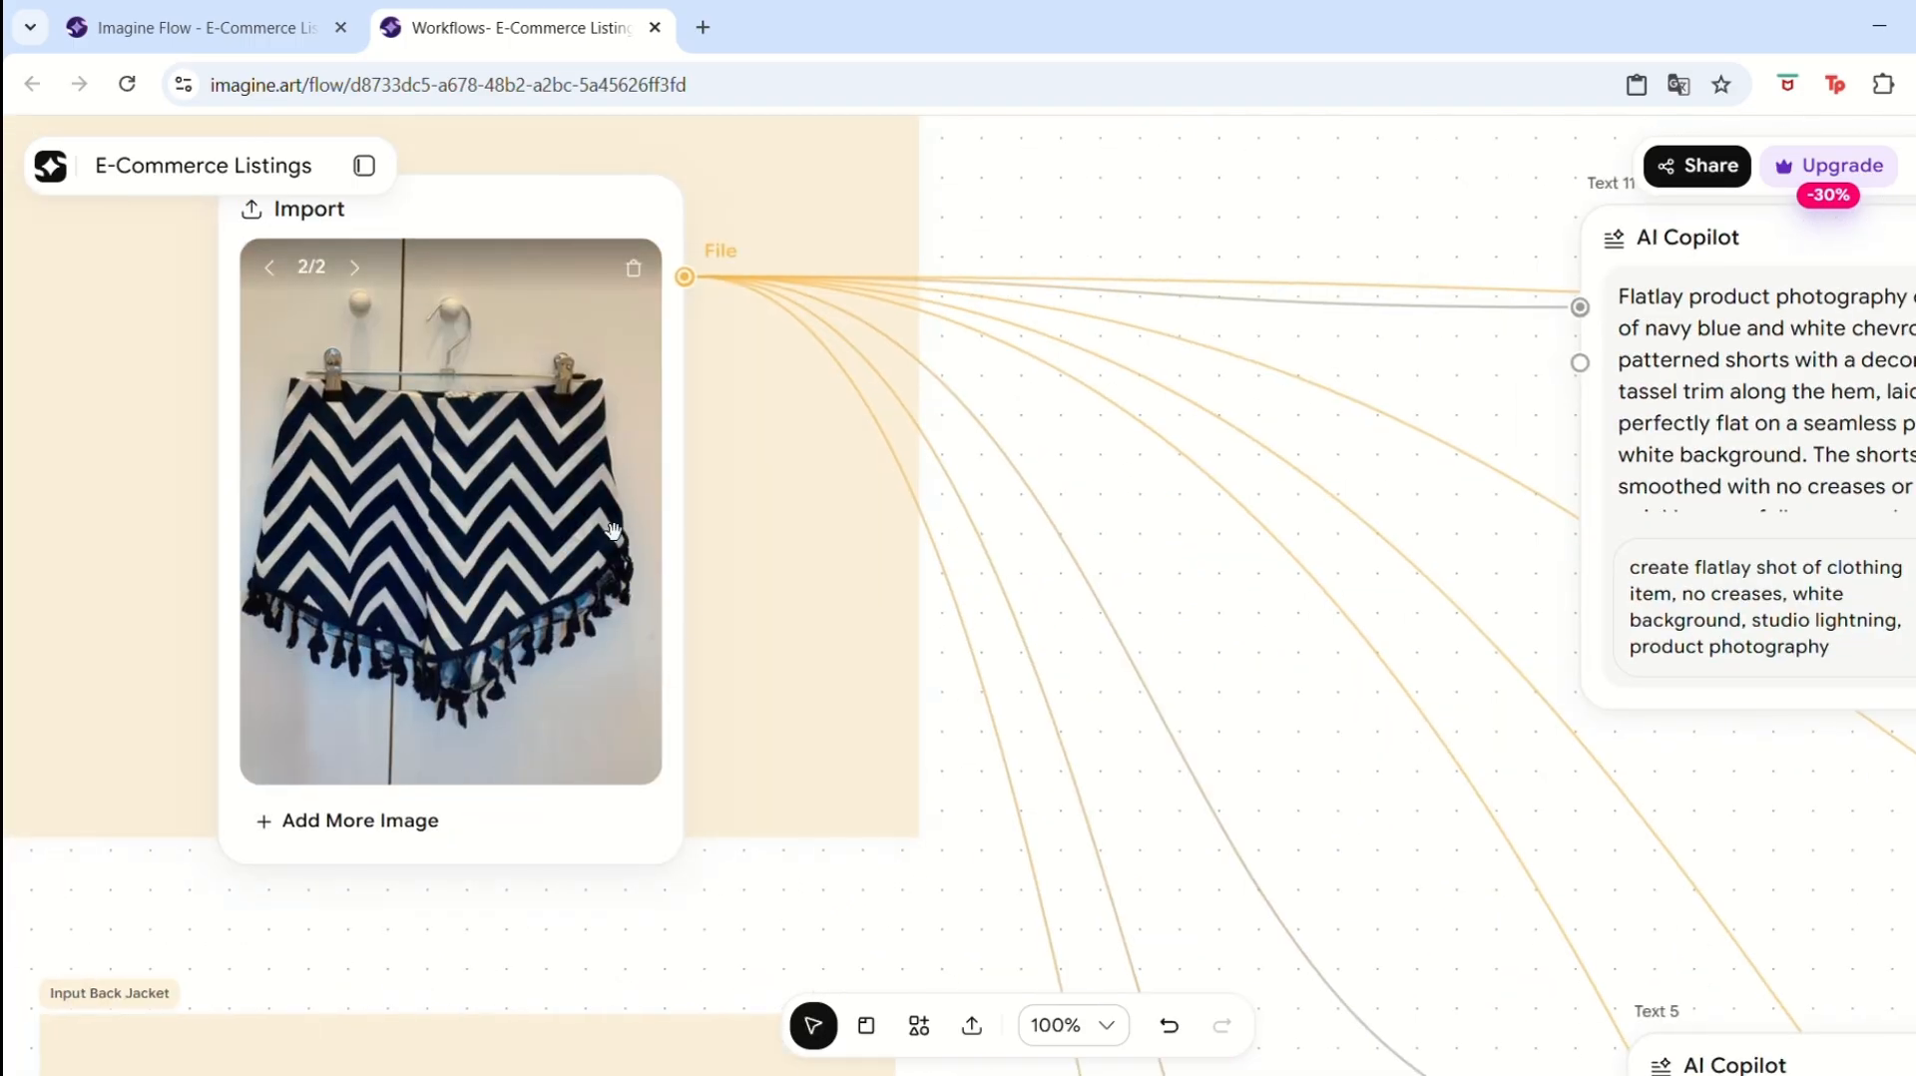
{"action": "left_click_drag", "start_coordinate": [1522, 367], "coordinate": [792, 423]}
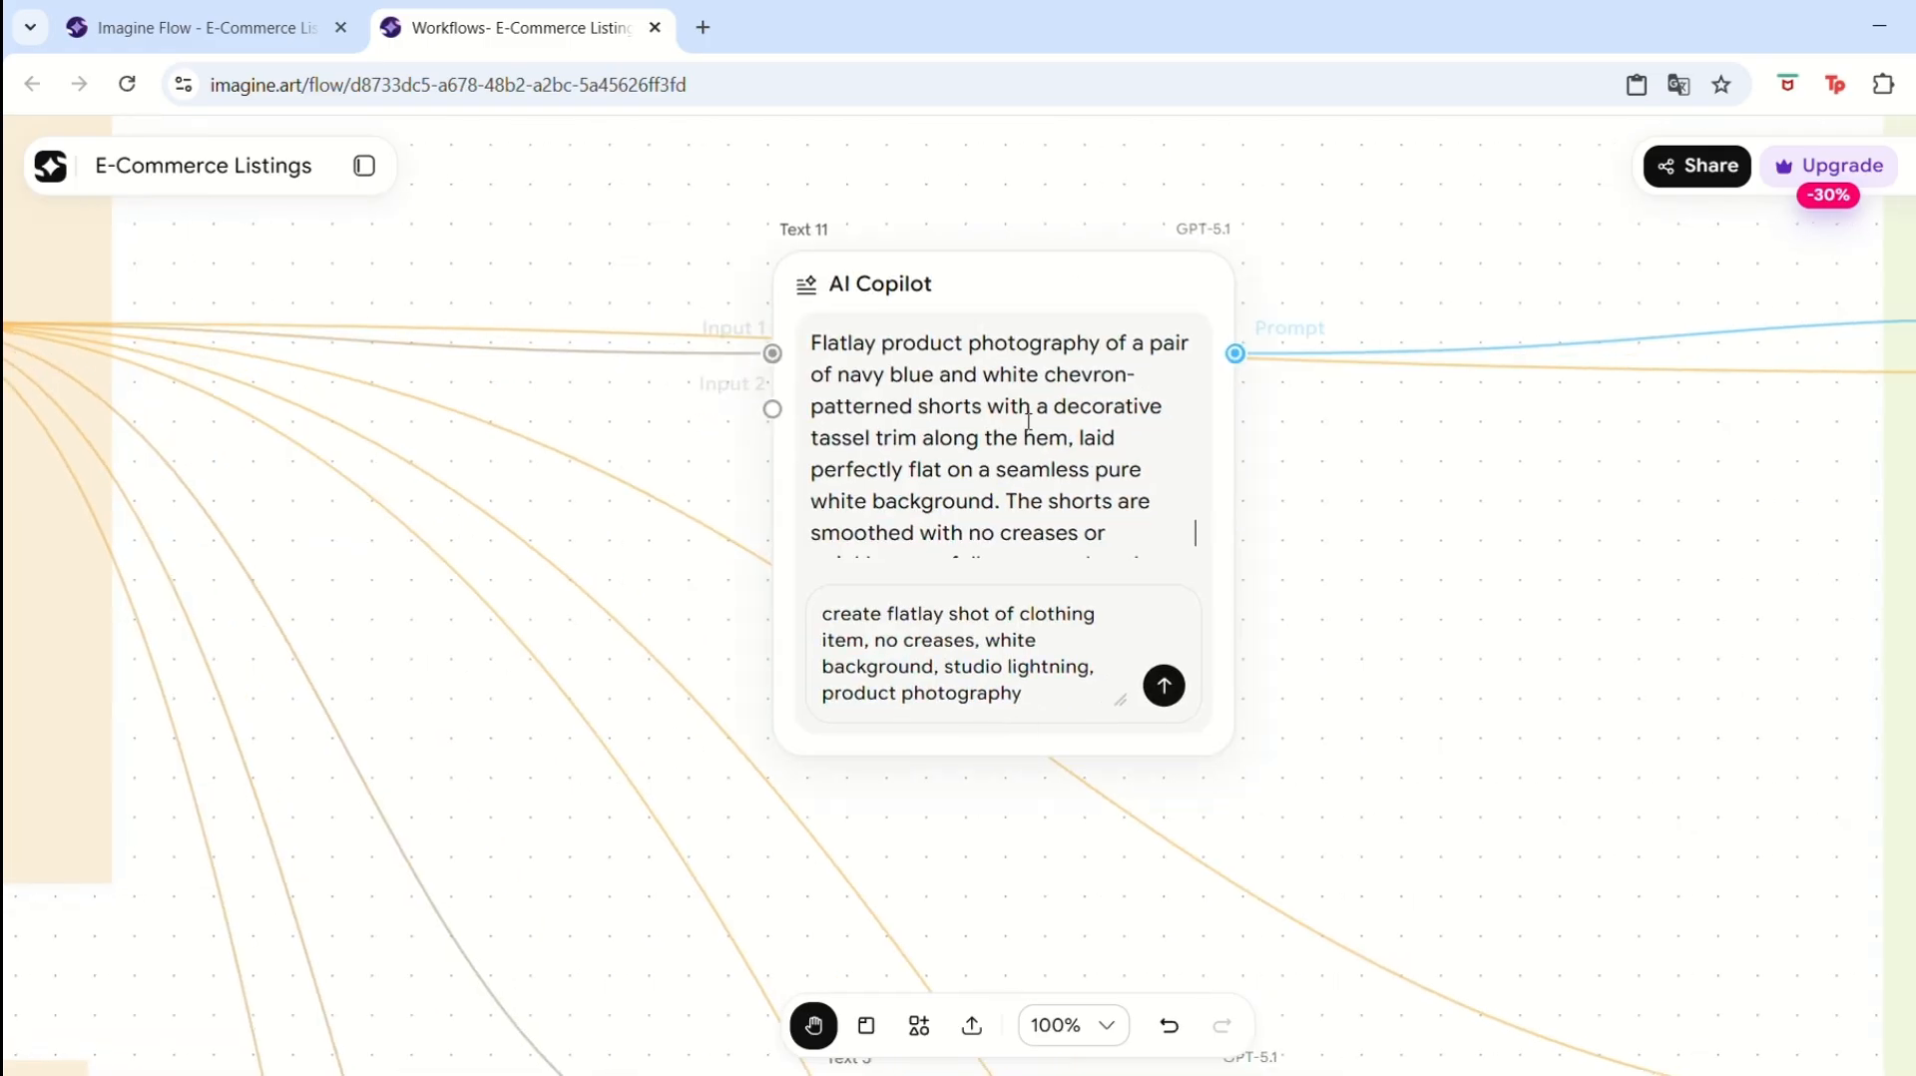
{"action": "left_click", "coordinate": [1028, 421]}
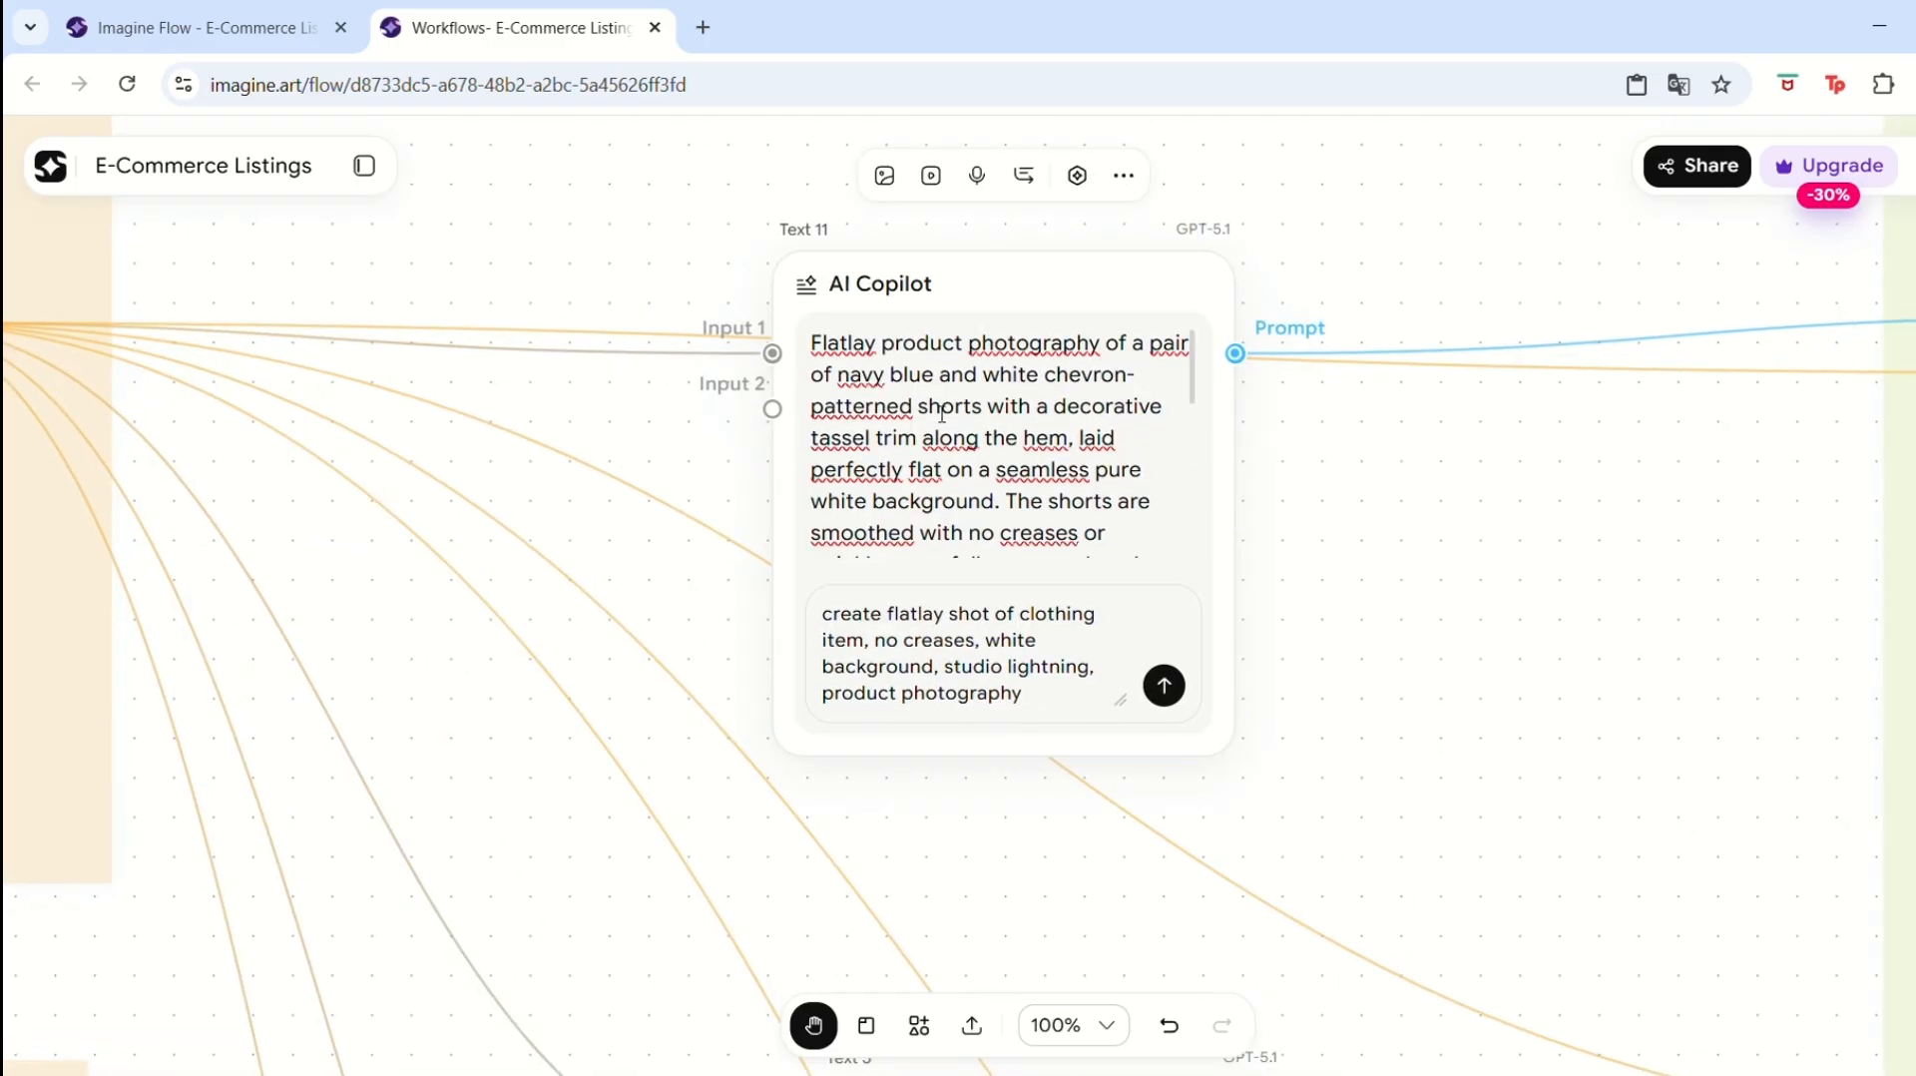
{"action": "left_click", "coordinate": [367, 404]}
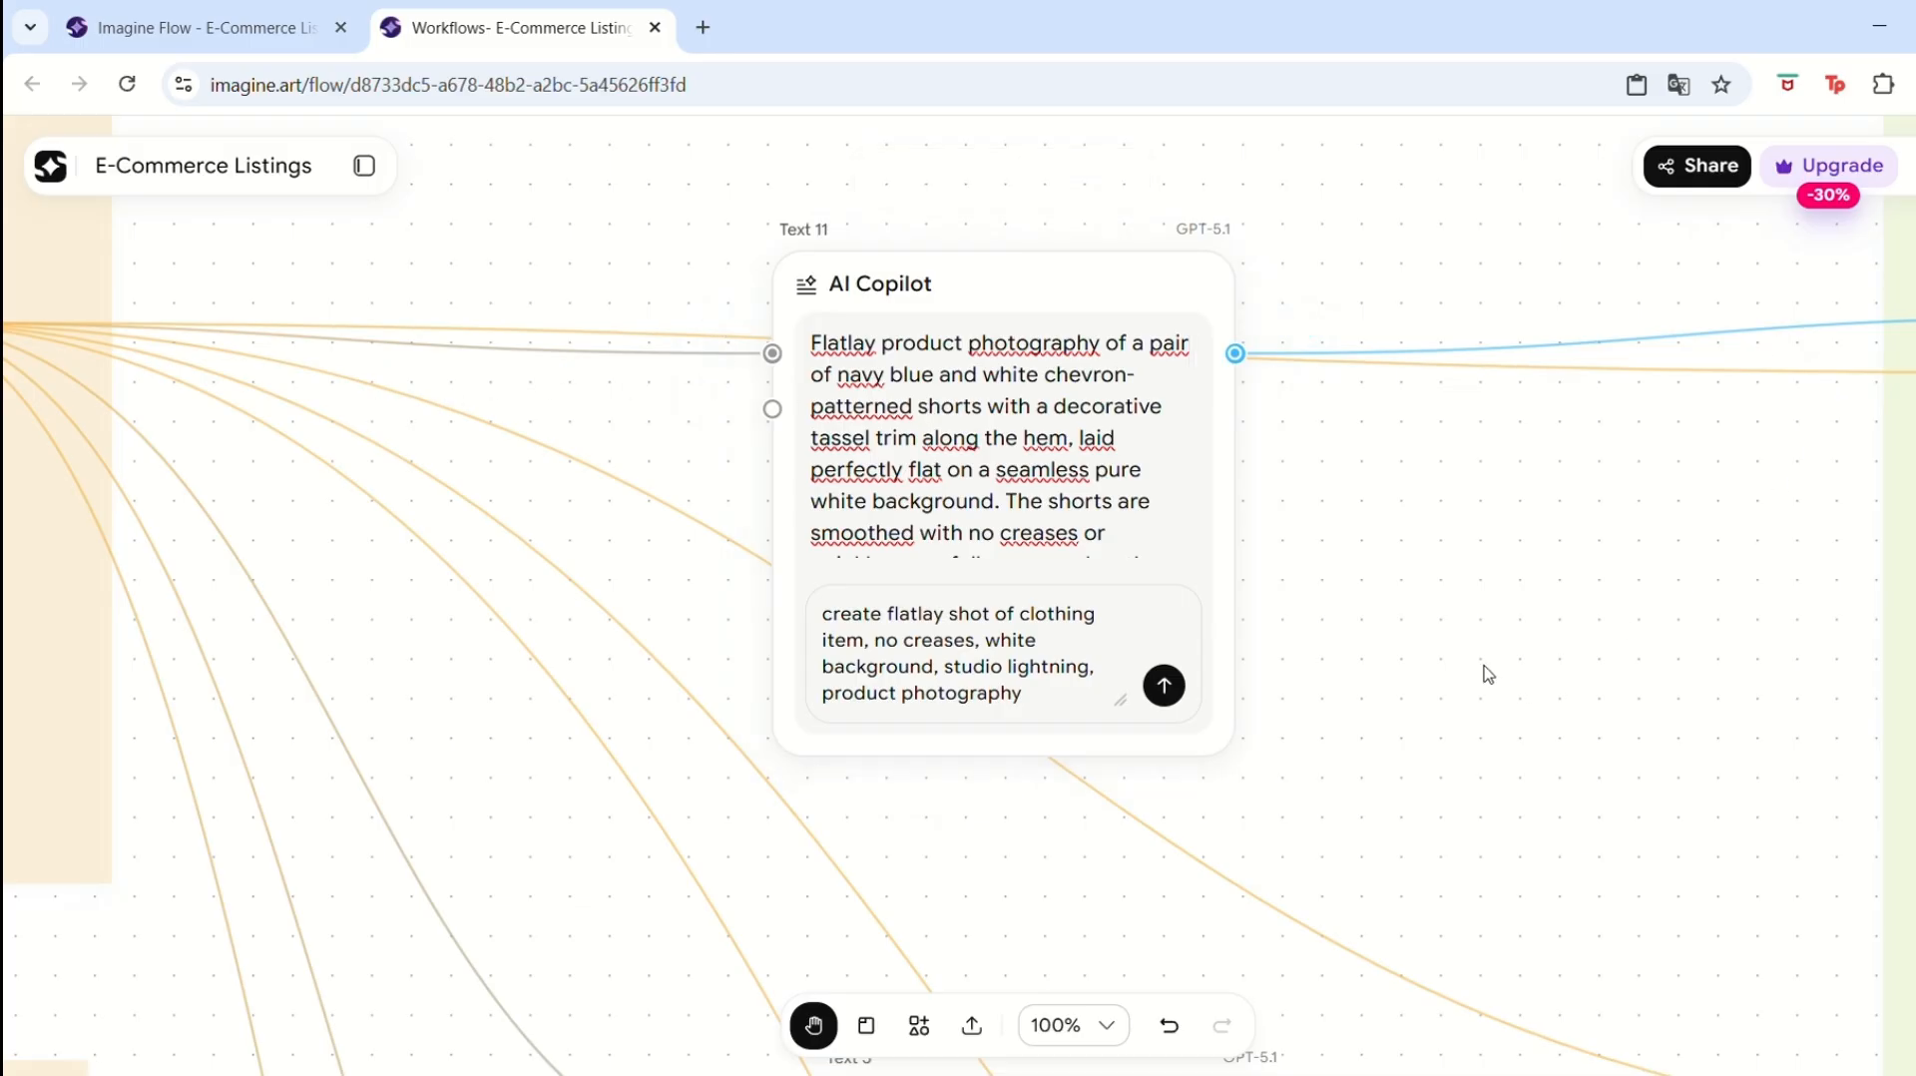
Rerun the Text 5 AI Copilot node's close-up collar/hem prompt for the shorts.
{"action": "scroll", "coordinate": [1507, 775], "scroll_direction": "down", "scroll_amount": 5}
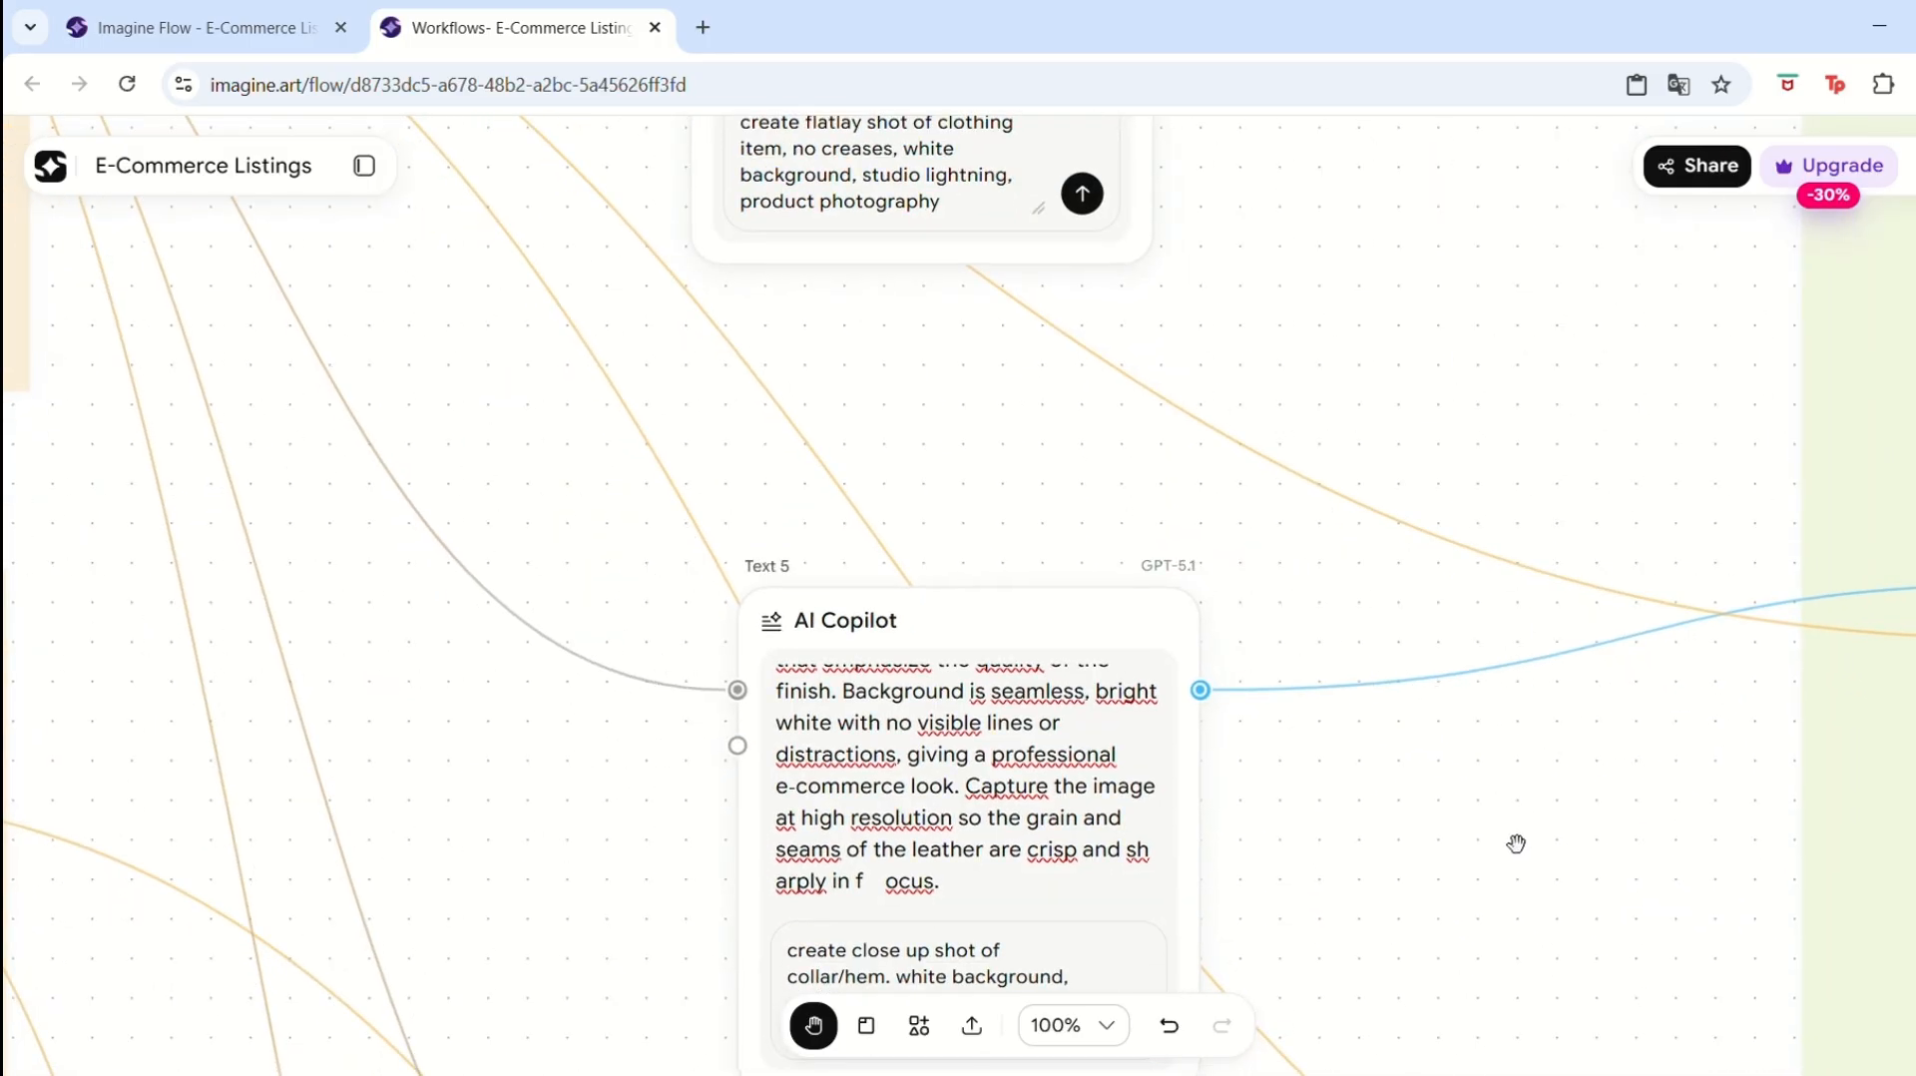
{"action": "scroll", "coordinate": [1515, 843], "scroll_direction": "down", "scroll_amount": 4}
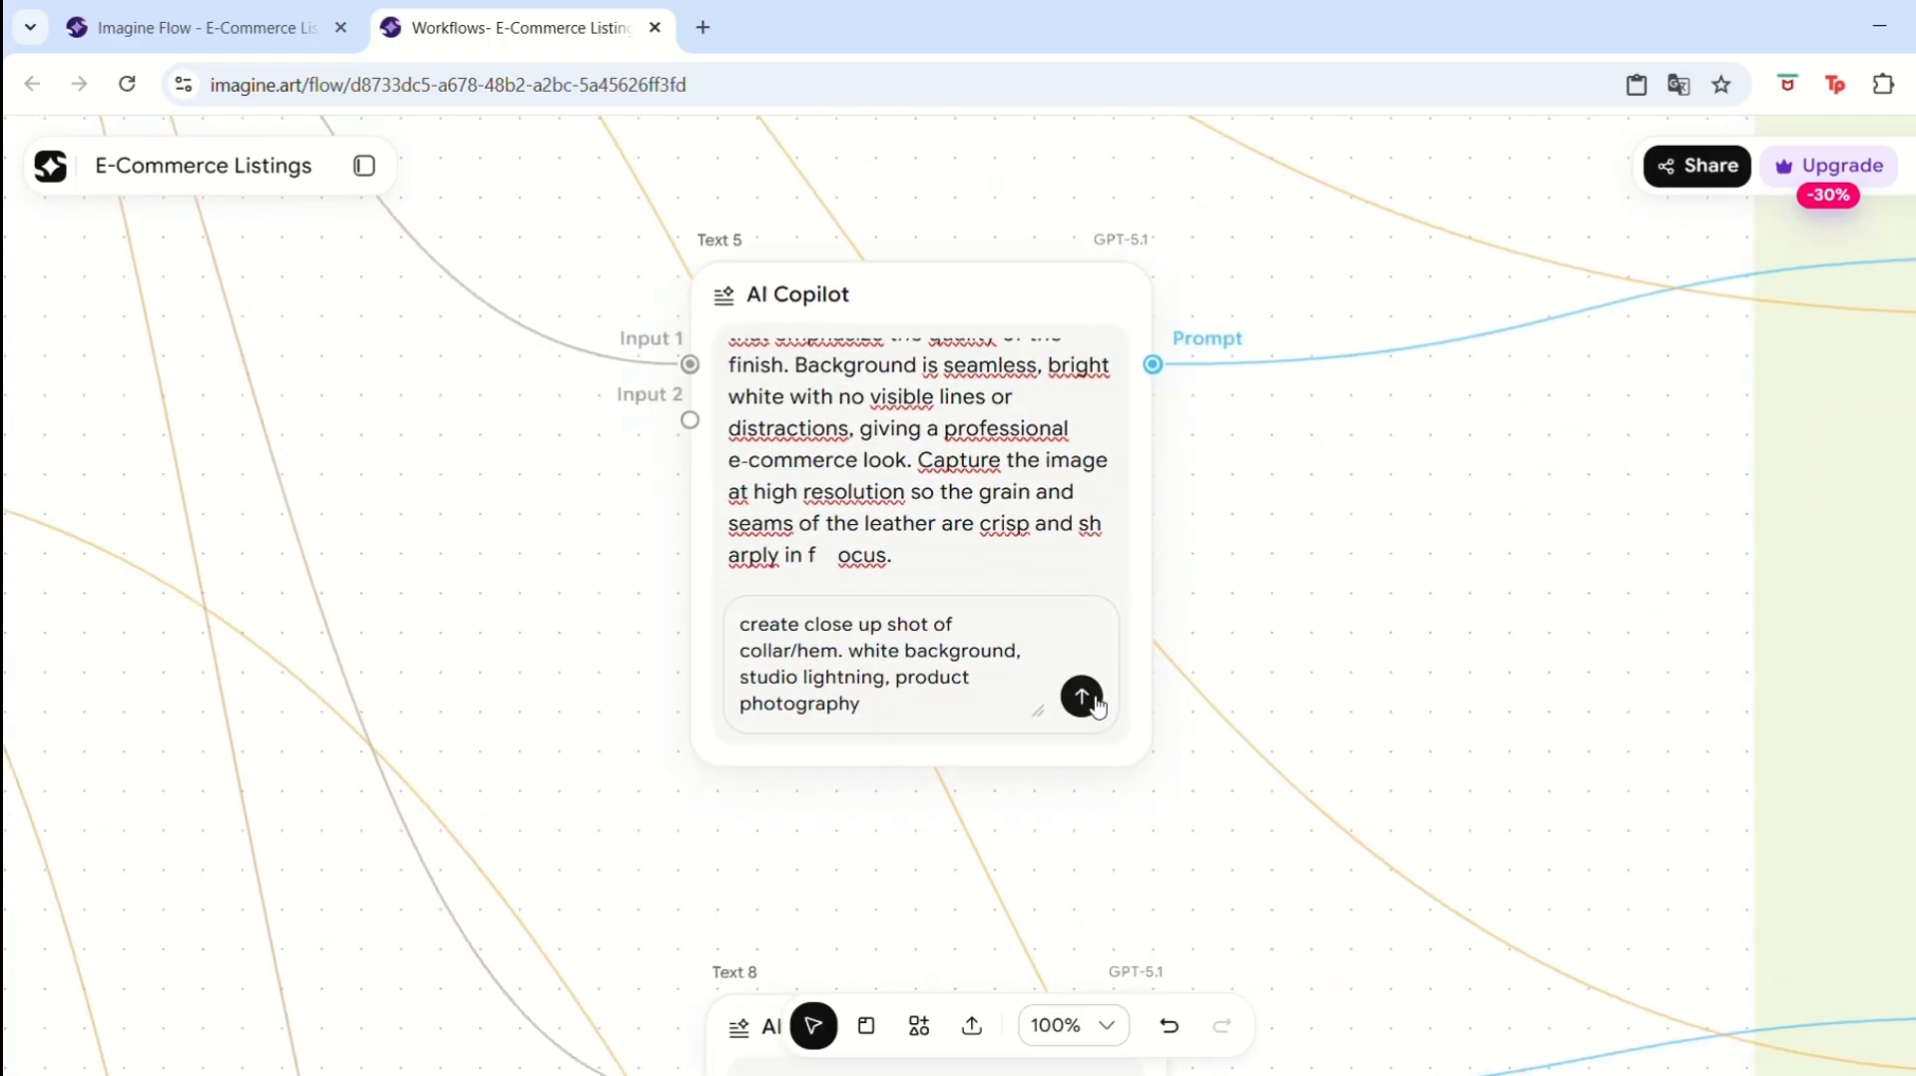
{"action": "left_click", "coordinate": [1083, 696]}
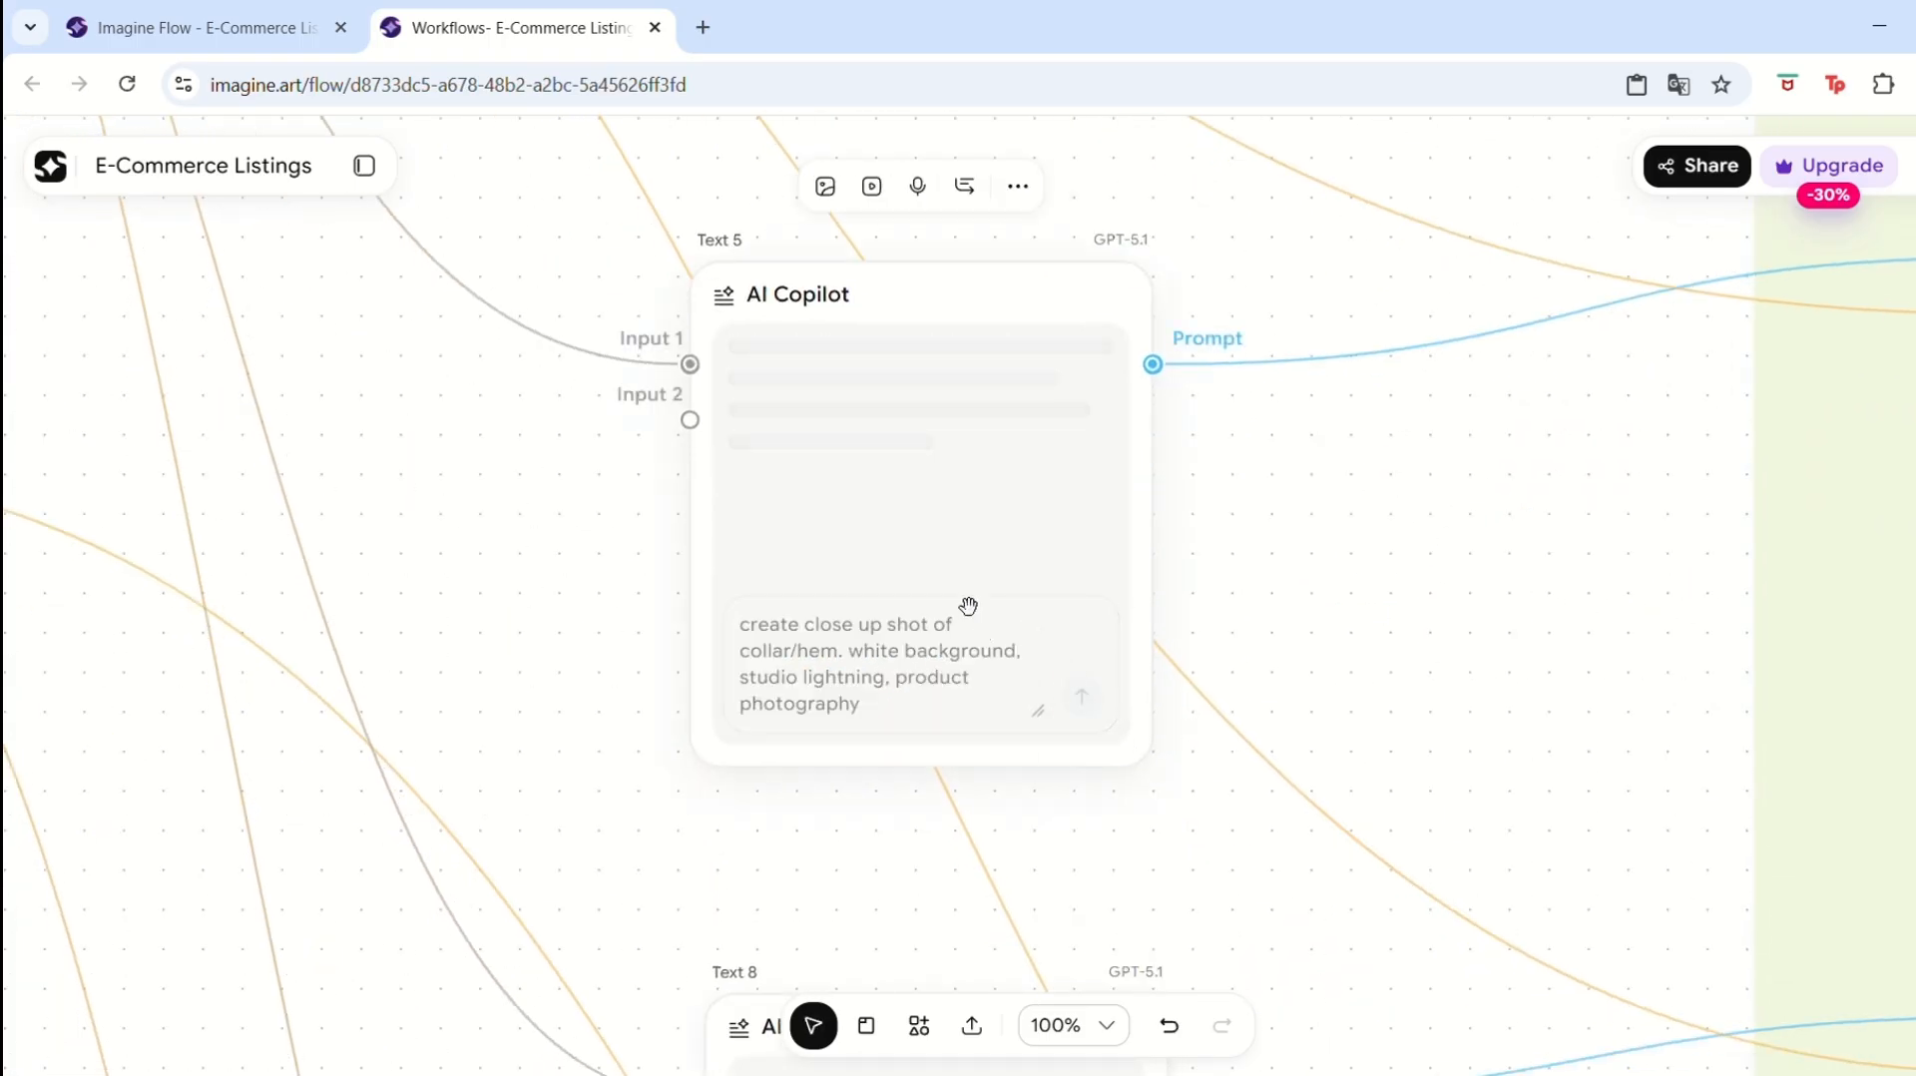
{"action": "left_click", "coordinate": [1330, 409]}
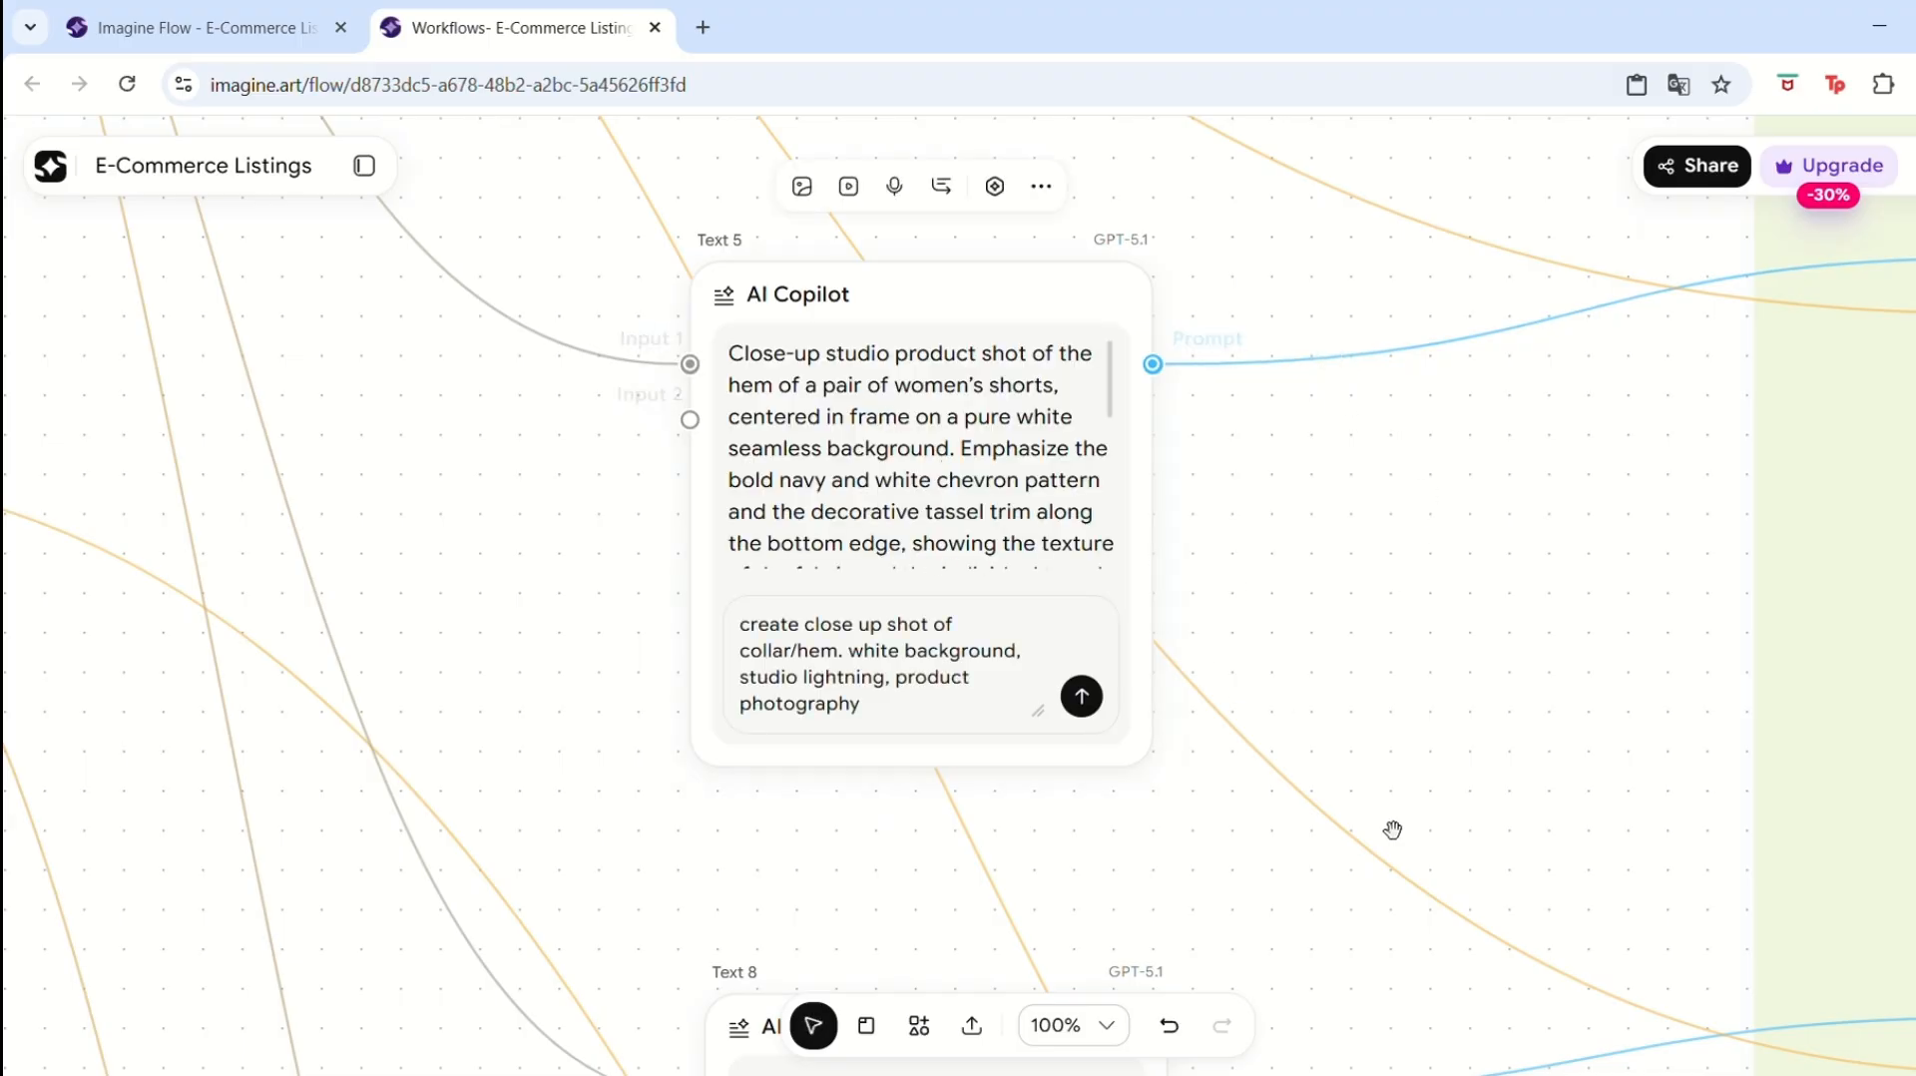
Rerun the Text 8 AI Copilot node's close-up cuff prompt.
{"action": "scroll", "coordinate": [1385, 474], "scroll_direction": "down", "scroll_amount": 5}
{"action": "scroll", "coordinate": [1349, 598], "scroll_direction": "down", "scroll_amount": 3}
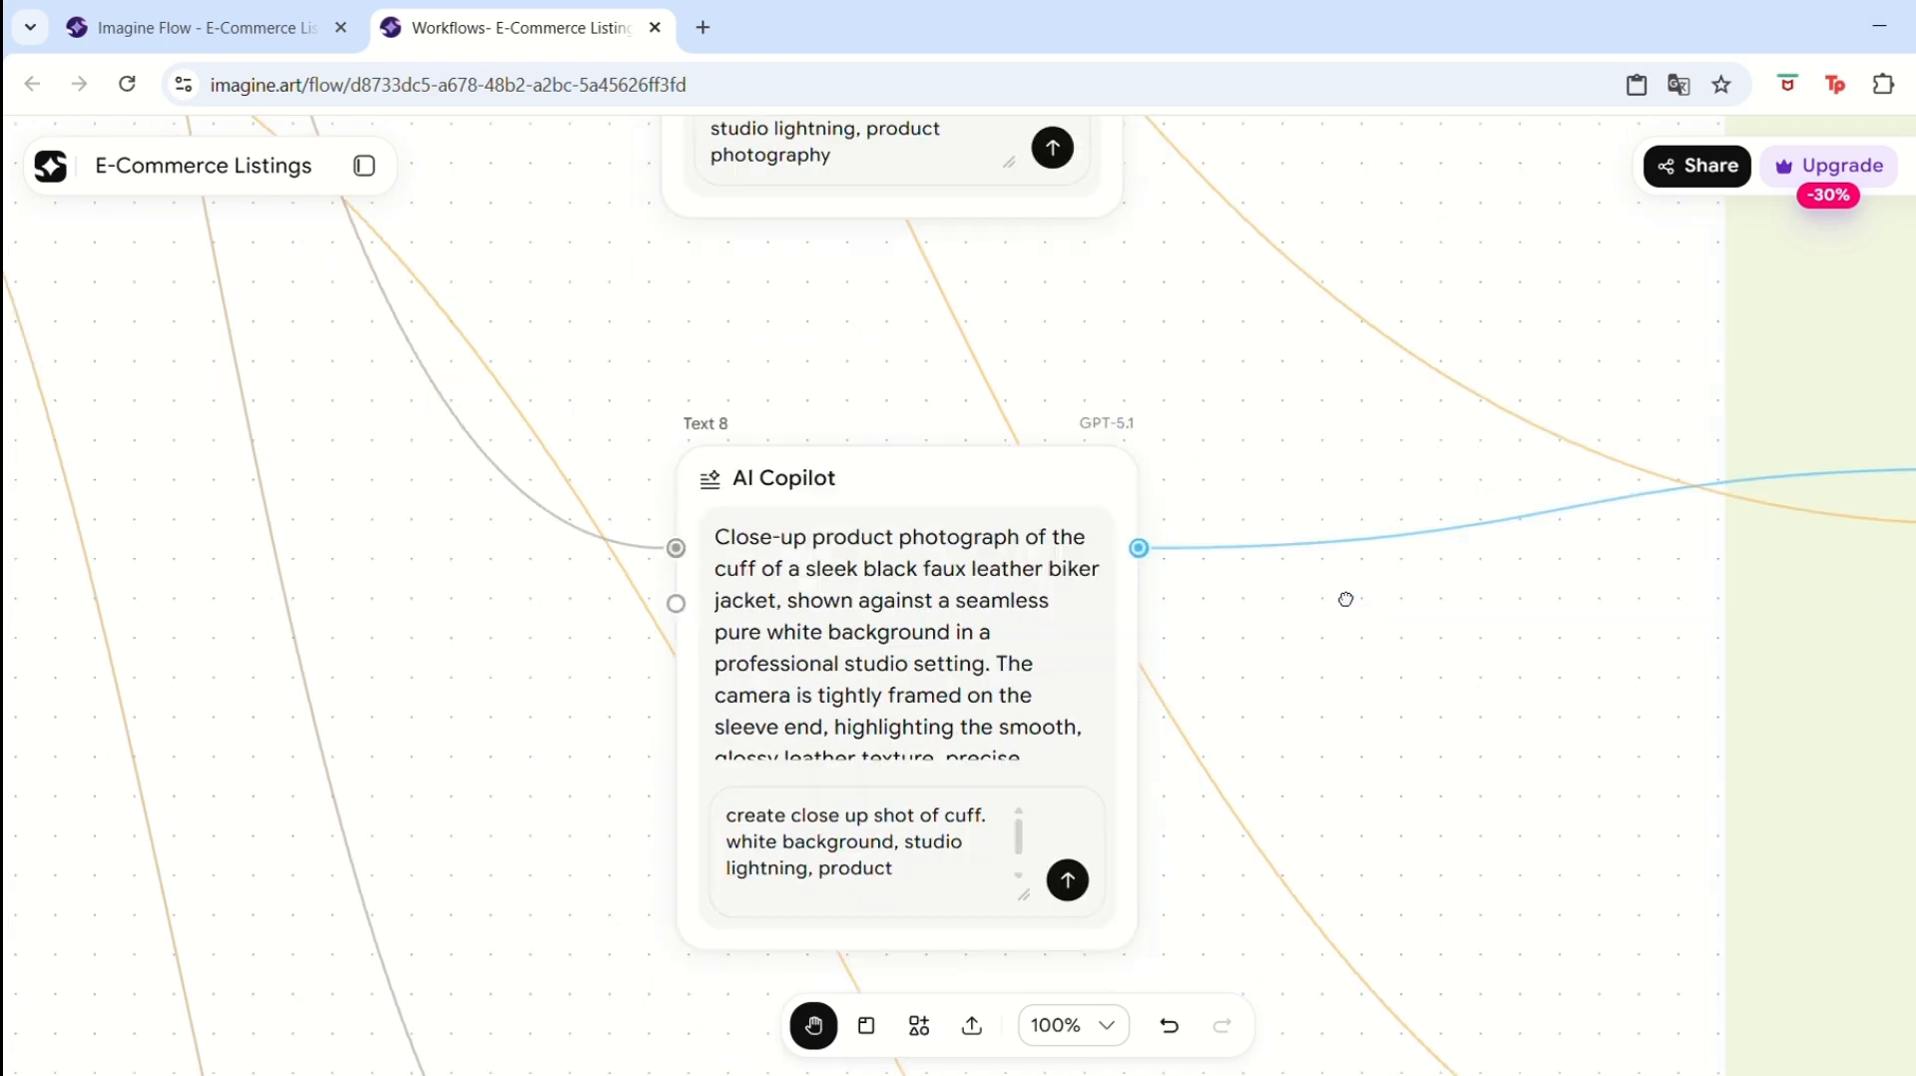
{"action": "left_click", "coordinate": [1050, 735]}
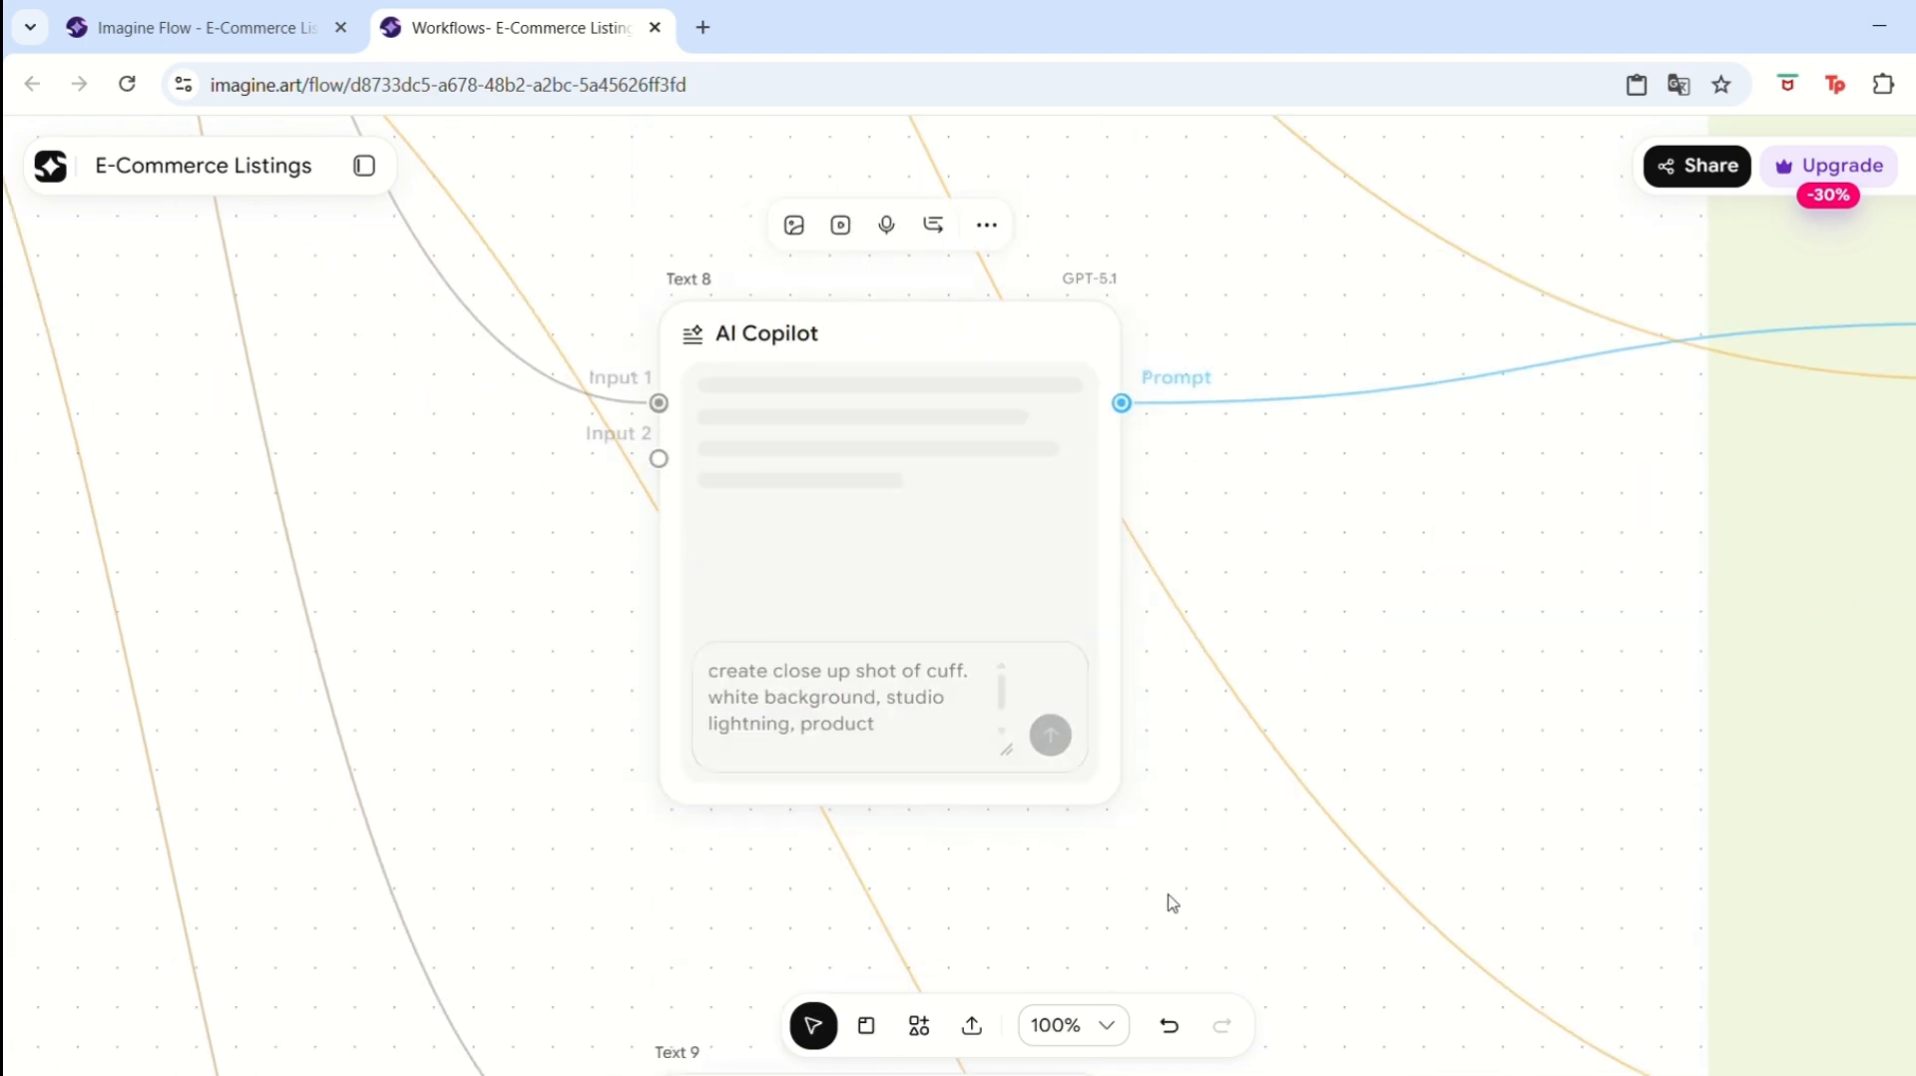
Rerun the Text 9 AI Copilot node's close-up corner/edge of hem prompt.
{"action": "scroll", "coordinate": [1248, 457], "scroll_direction": "down", "scroll_amount": 7}
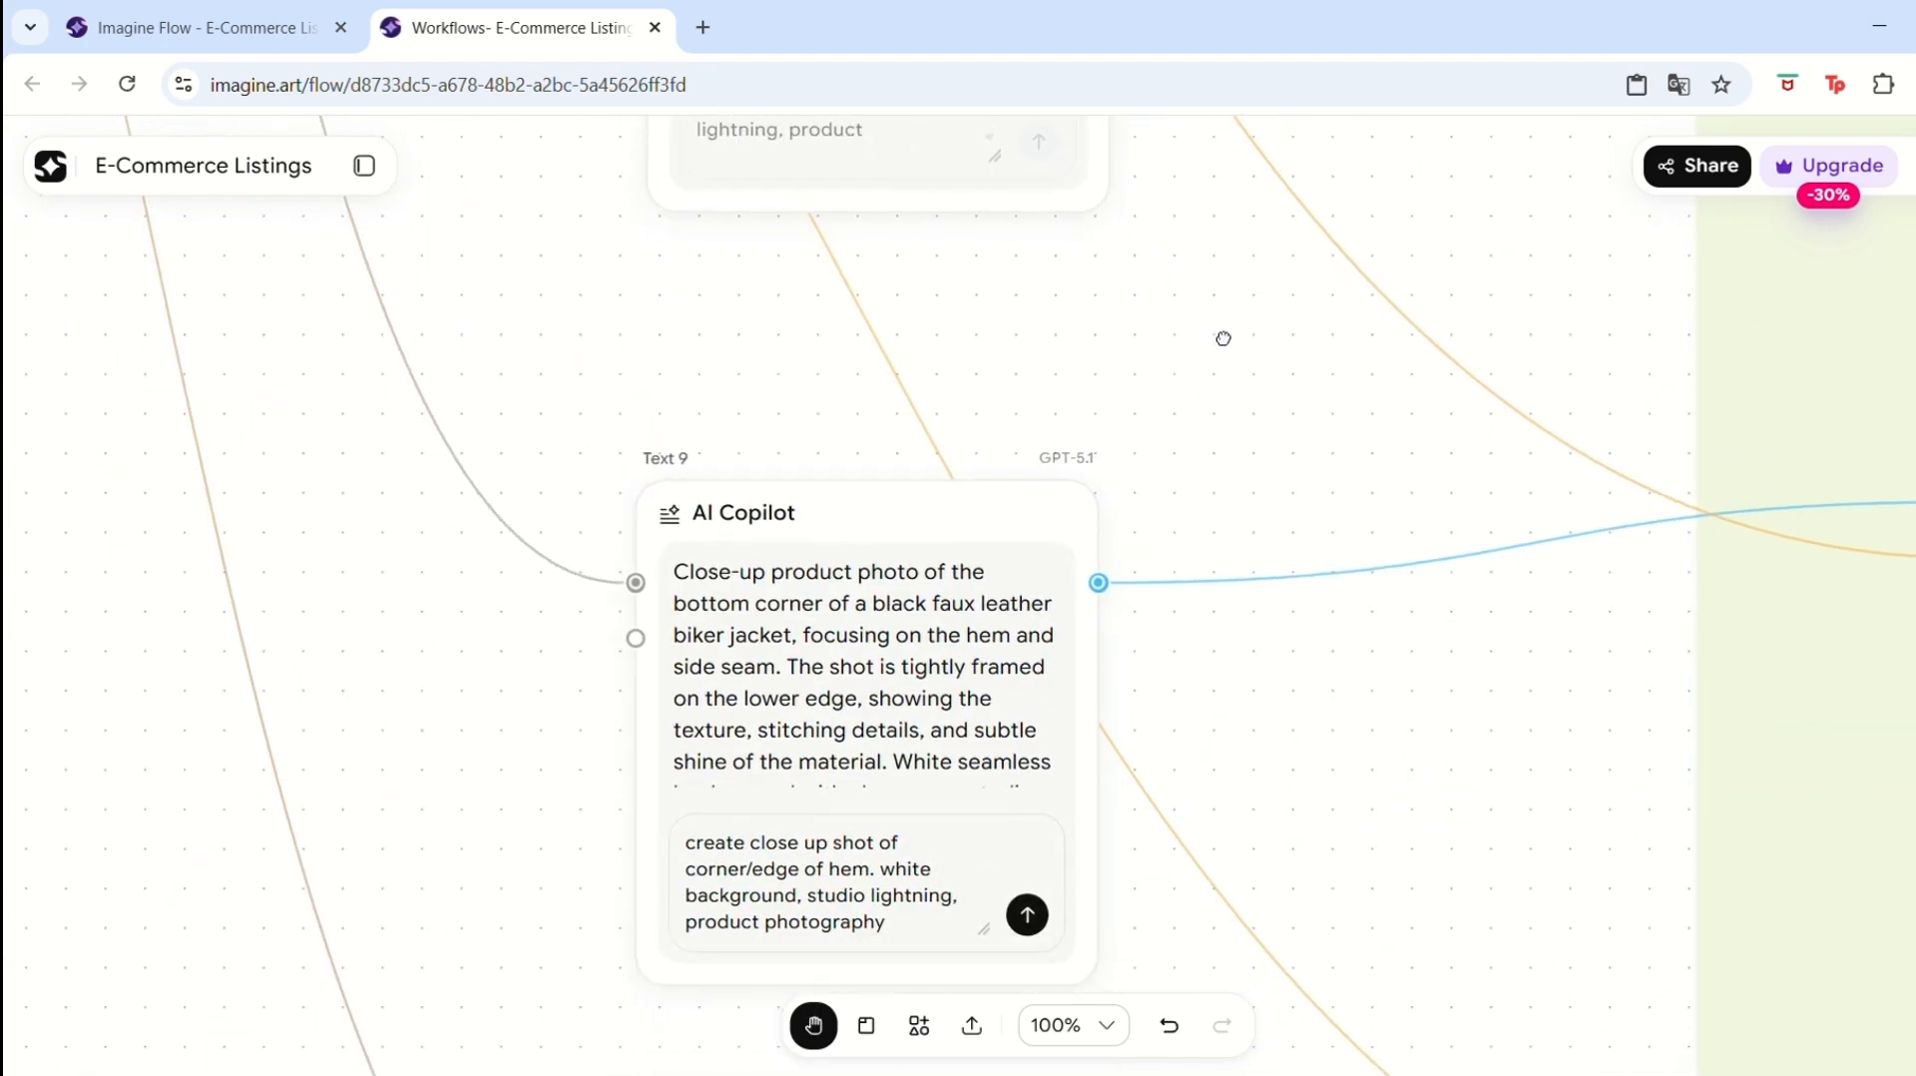
{"action": "left_click", "coordinate": [1025, 904]}
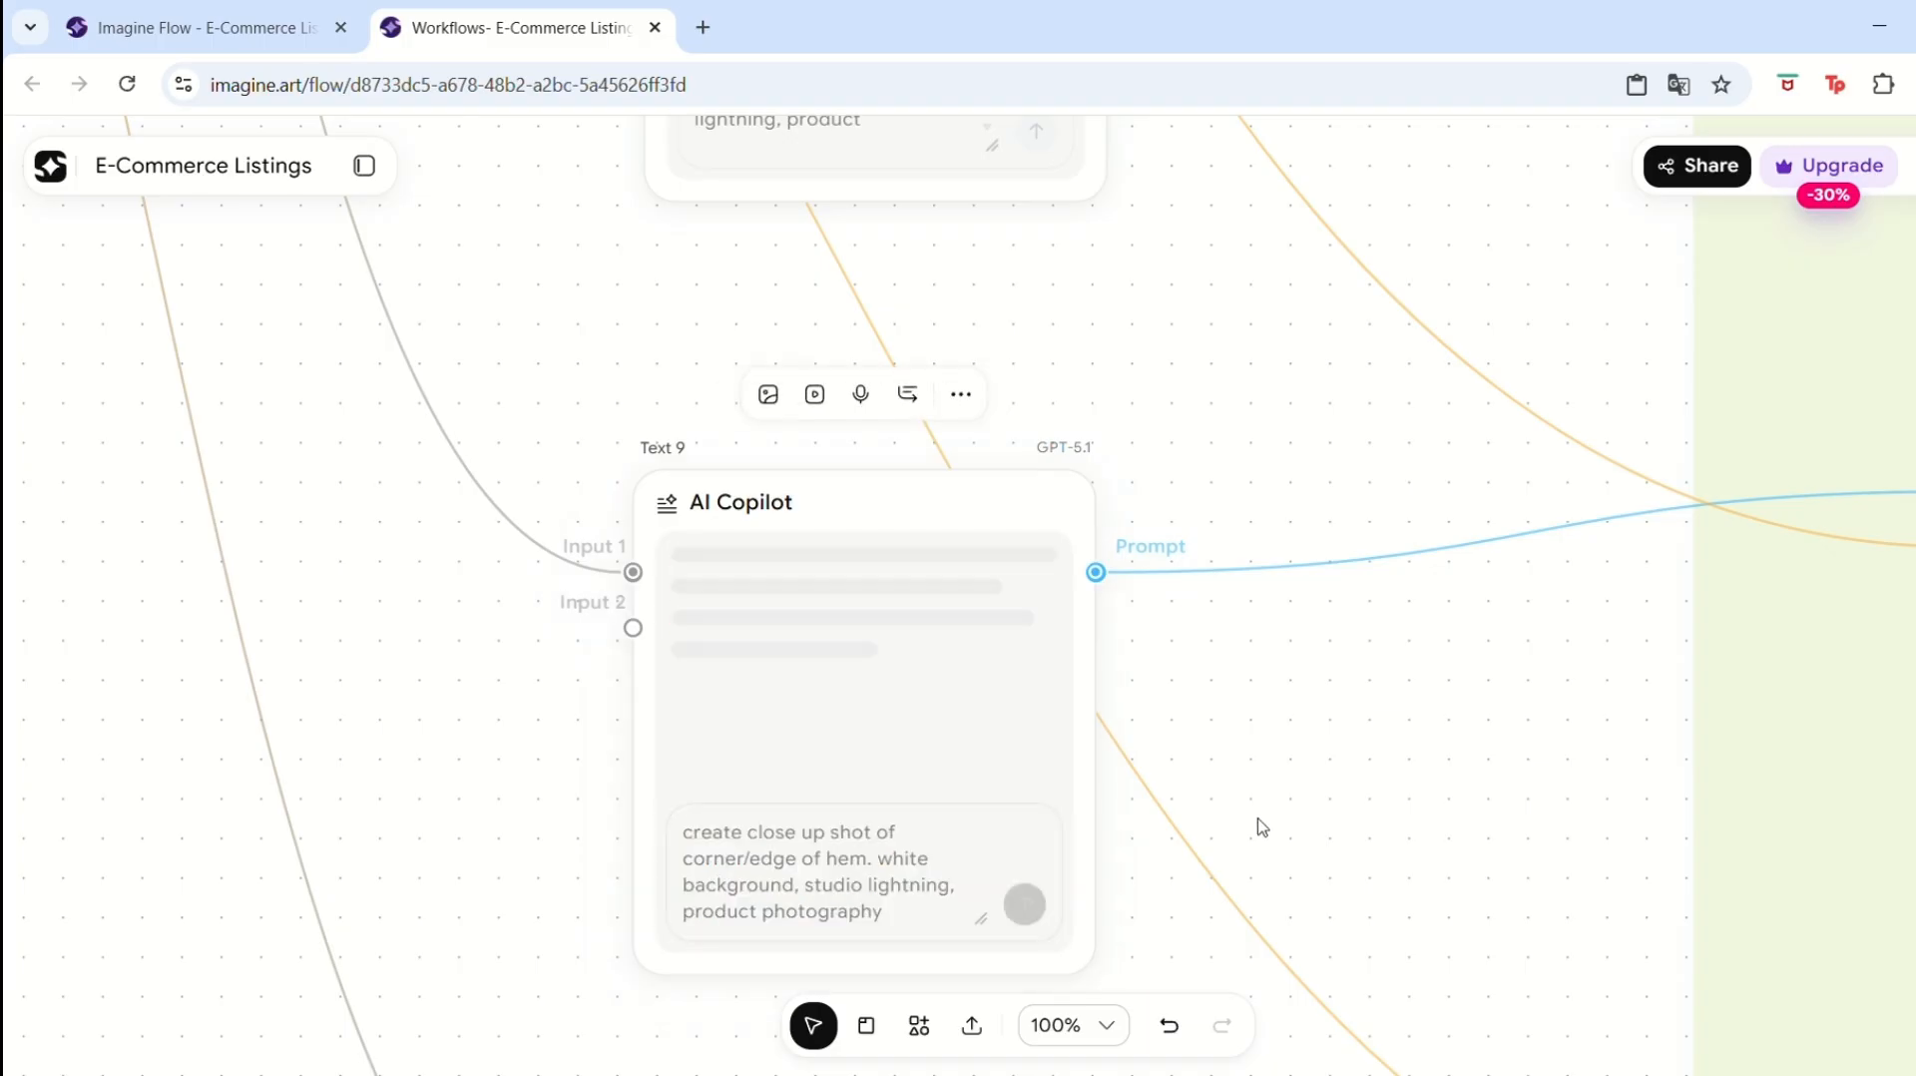
{"action": "left_click_drag", "start_coordinate": [1419, 818], "coordinate": [1424, 346]}
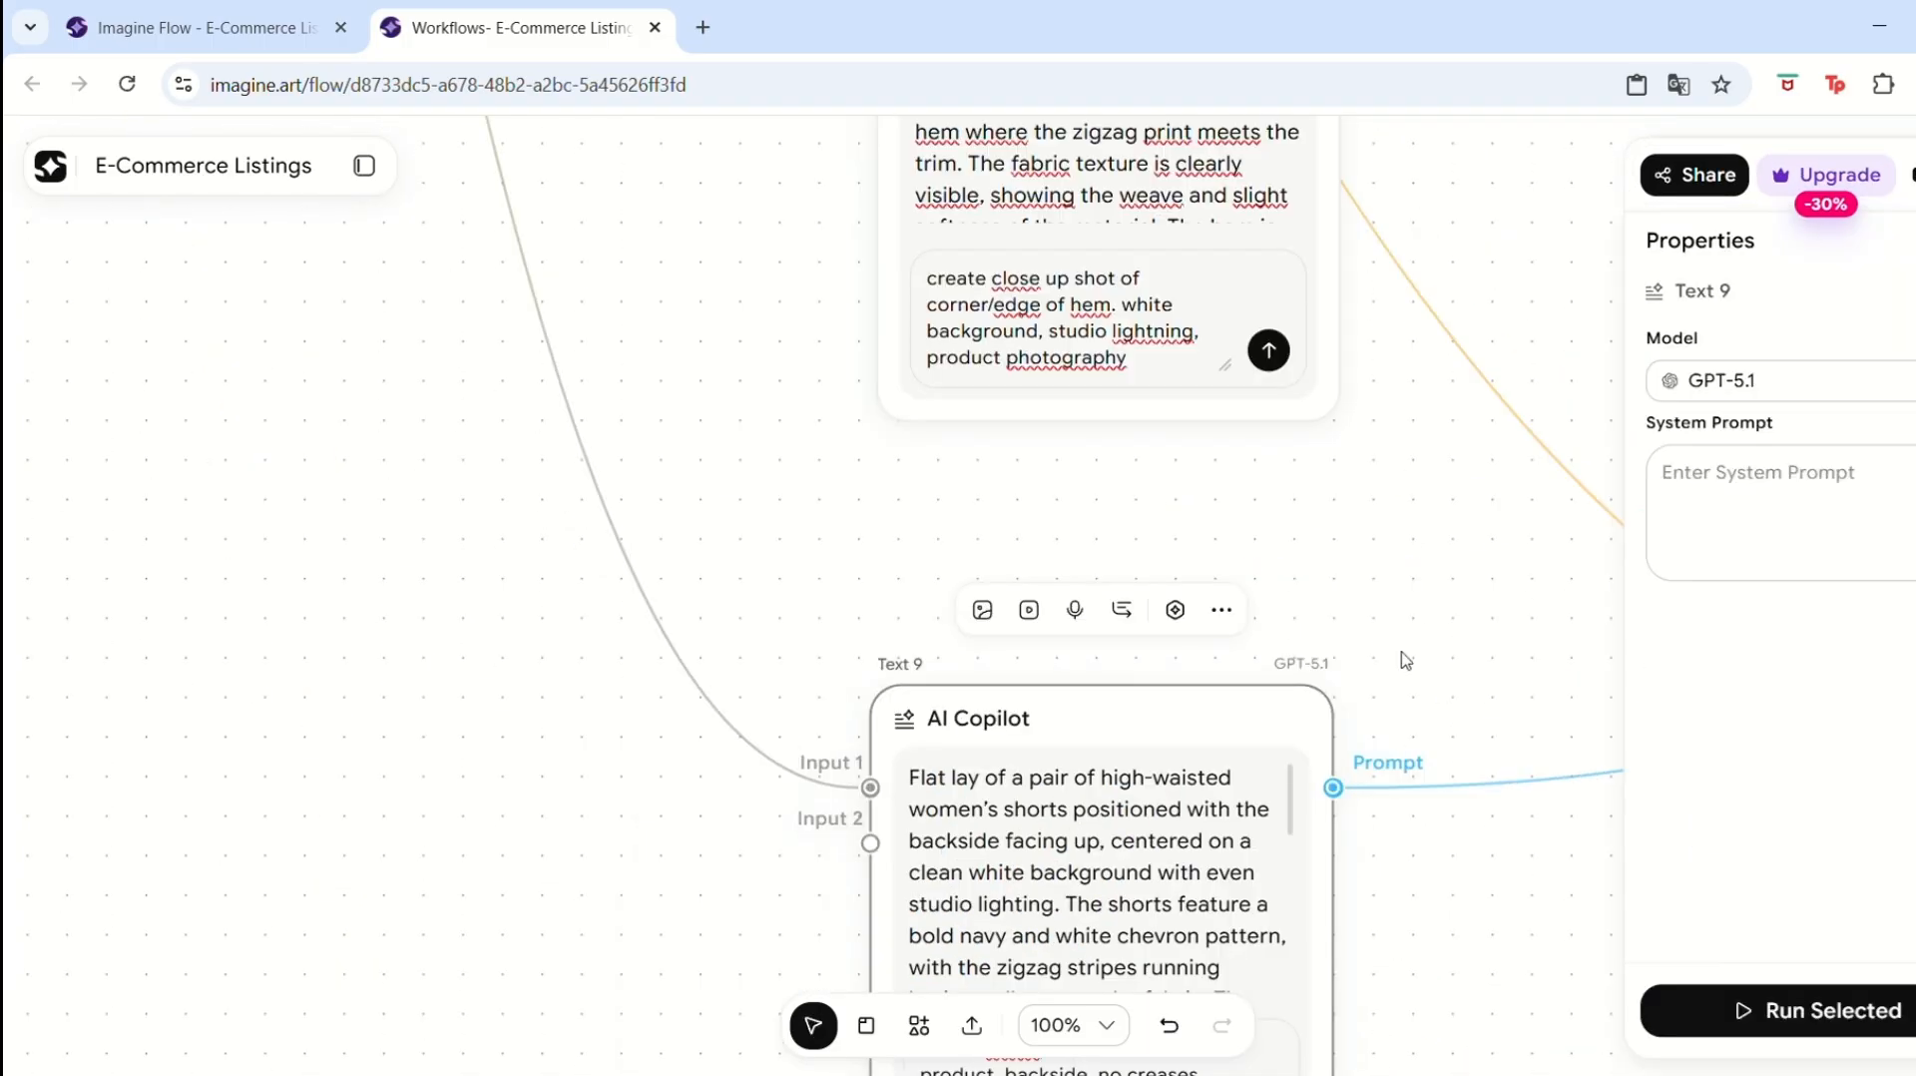
Run the Image 14 node to generate the flatlay product shot of the shorts.
{"action": "key", "text": "space"}
{"action": "left_click_drag", "start_coordinate": [1444, 506], "coordinate": [1333, 872]}
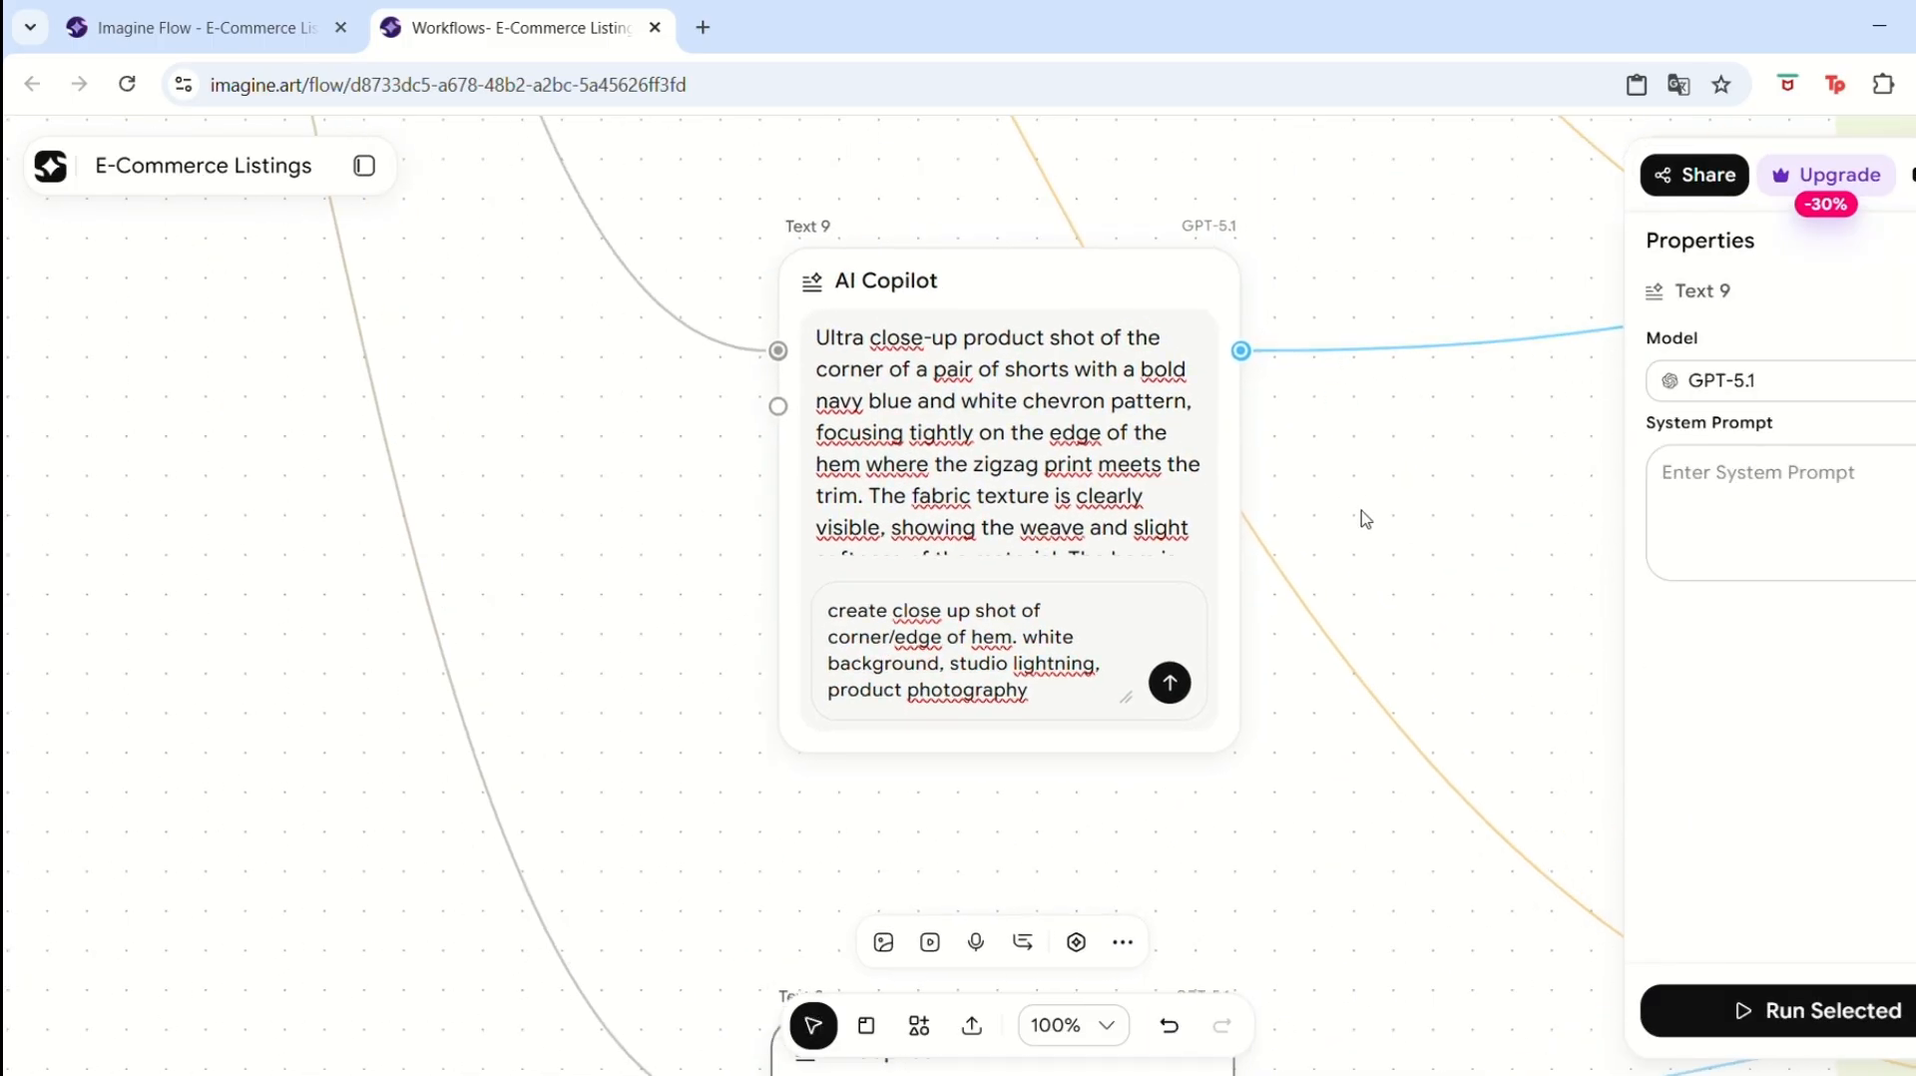
{"action": "key", "text": "space"}
{"action": "left_click_drag", "start_coordinate": [1399, 452], "coordinate": [1411, 507]}
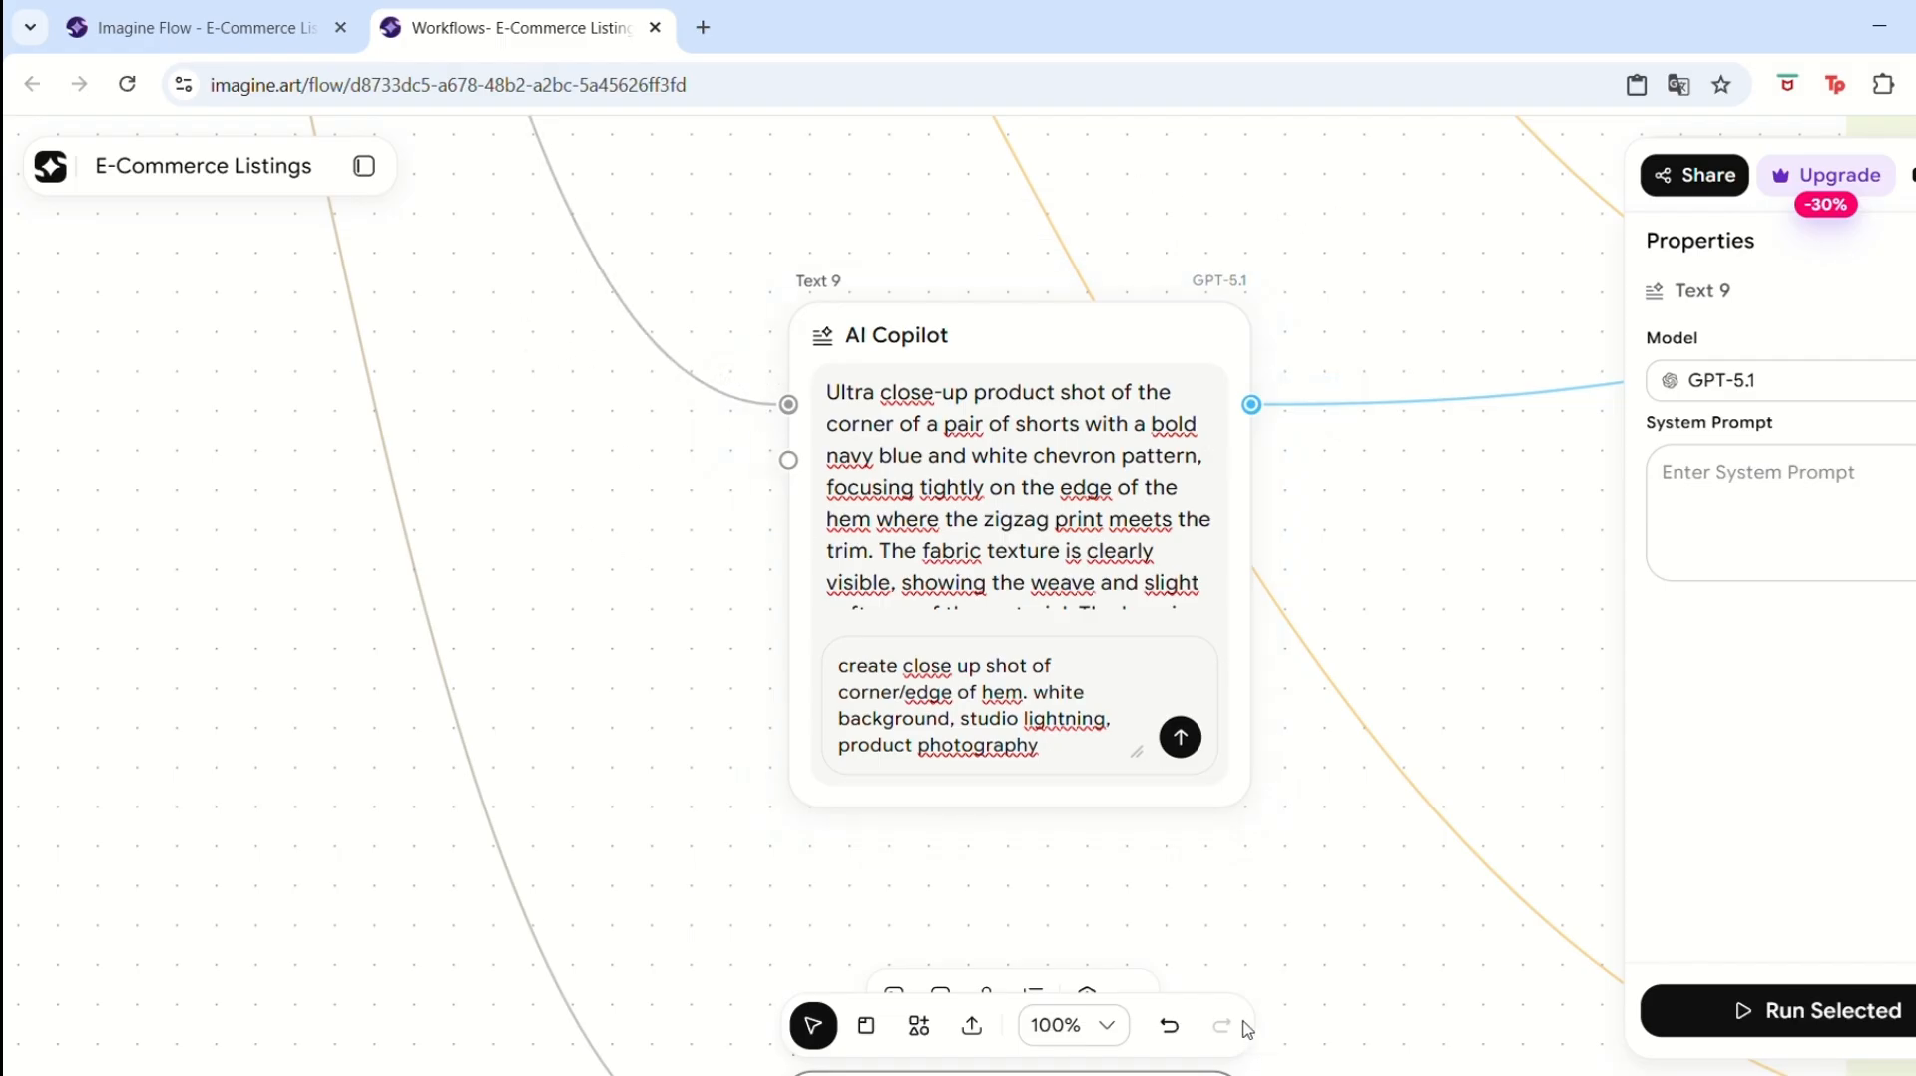
{"action": "left_click", "coordinate": [1078, 1019]}
{"action": "left_click", "coordinate": [1069, 830]}
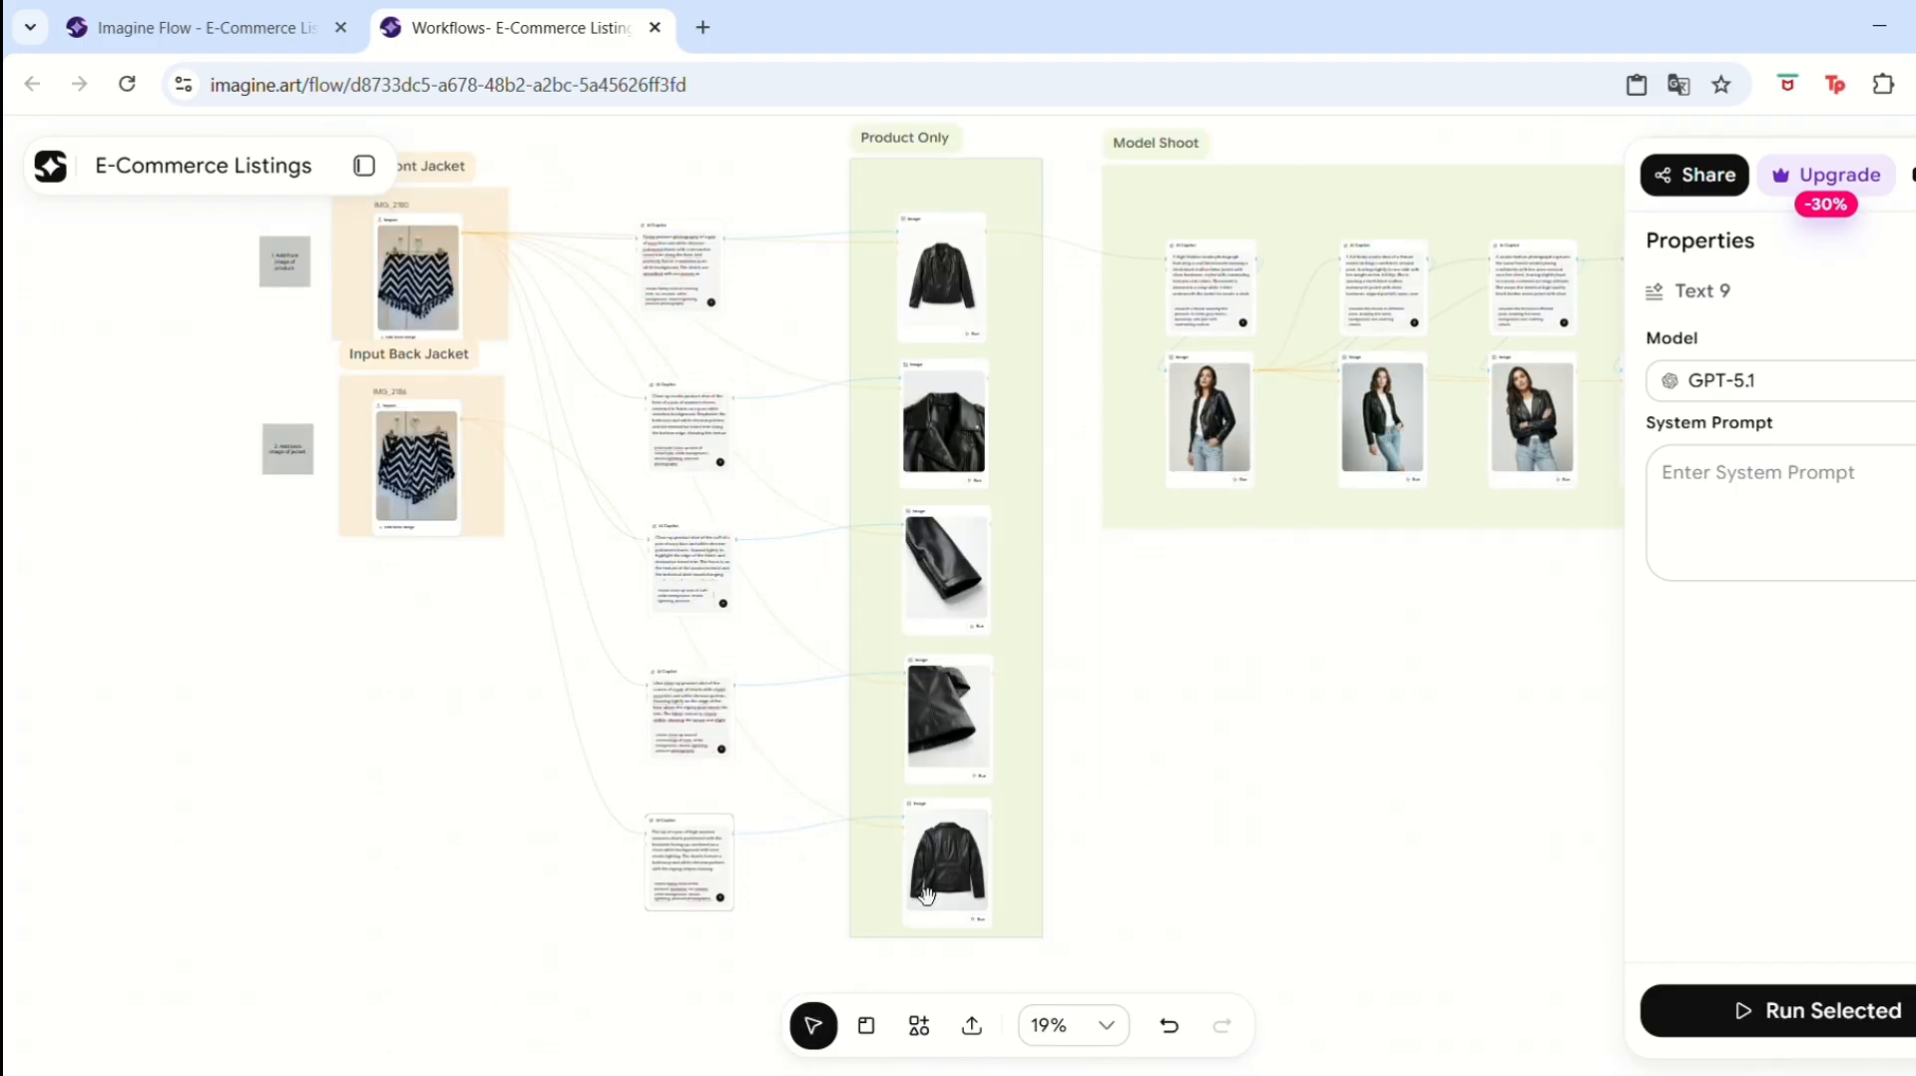
{"action": "left_click", "coordinate": [1105, 1025]}
{"action": "left_click", "coordinate": [1043, 910]}
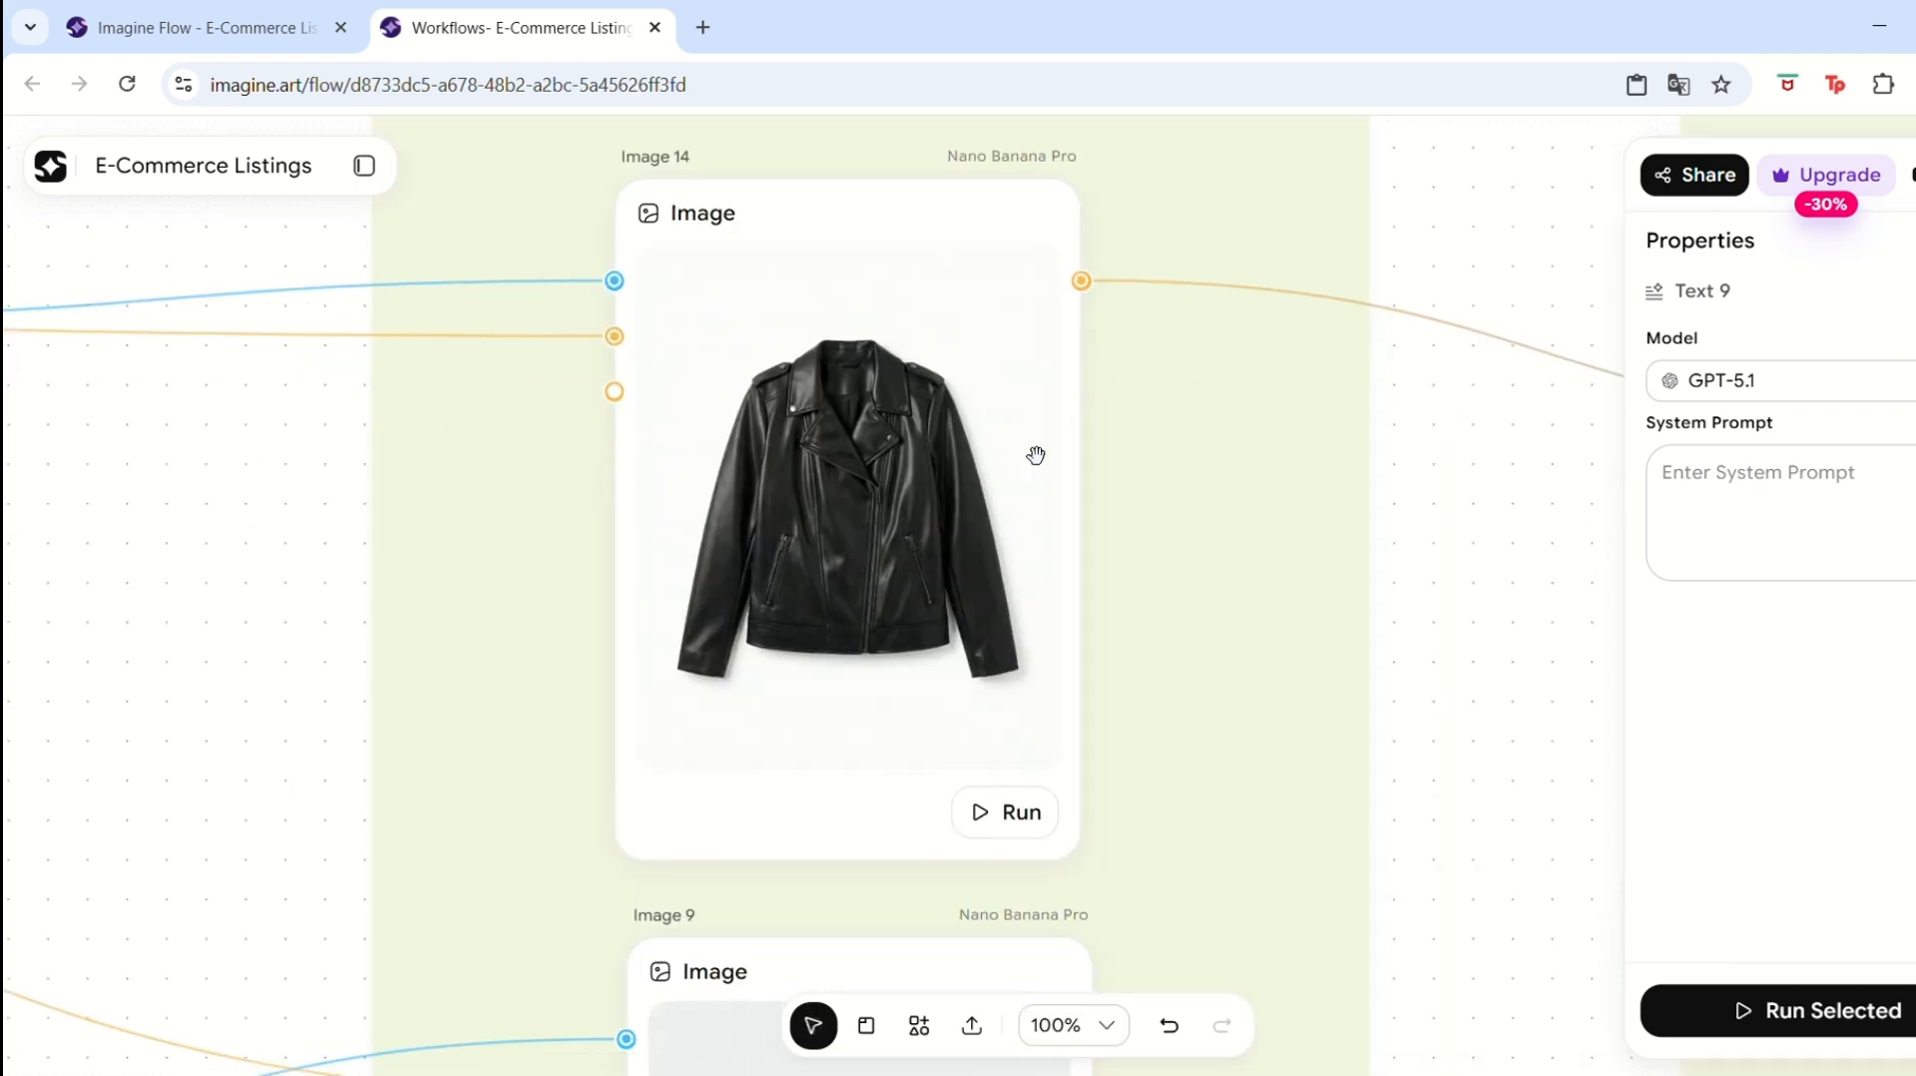
{"action": "mouse_move", "coordinate": [924, 695]}
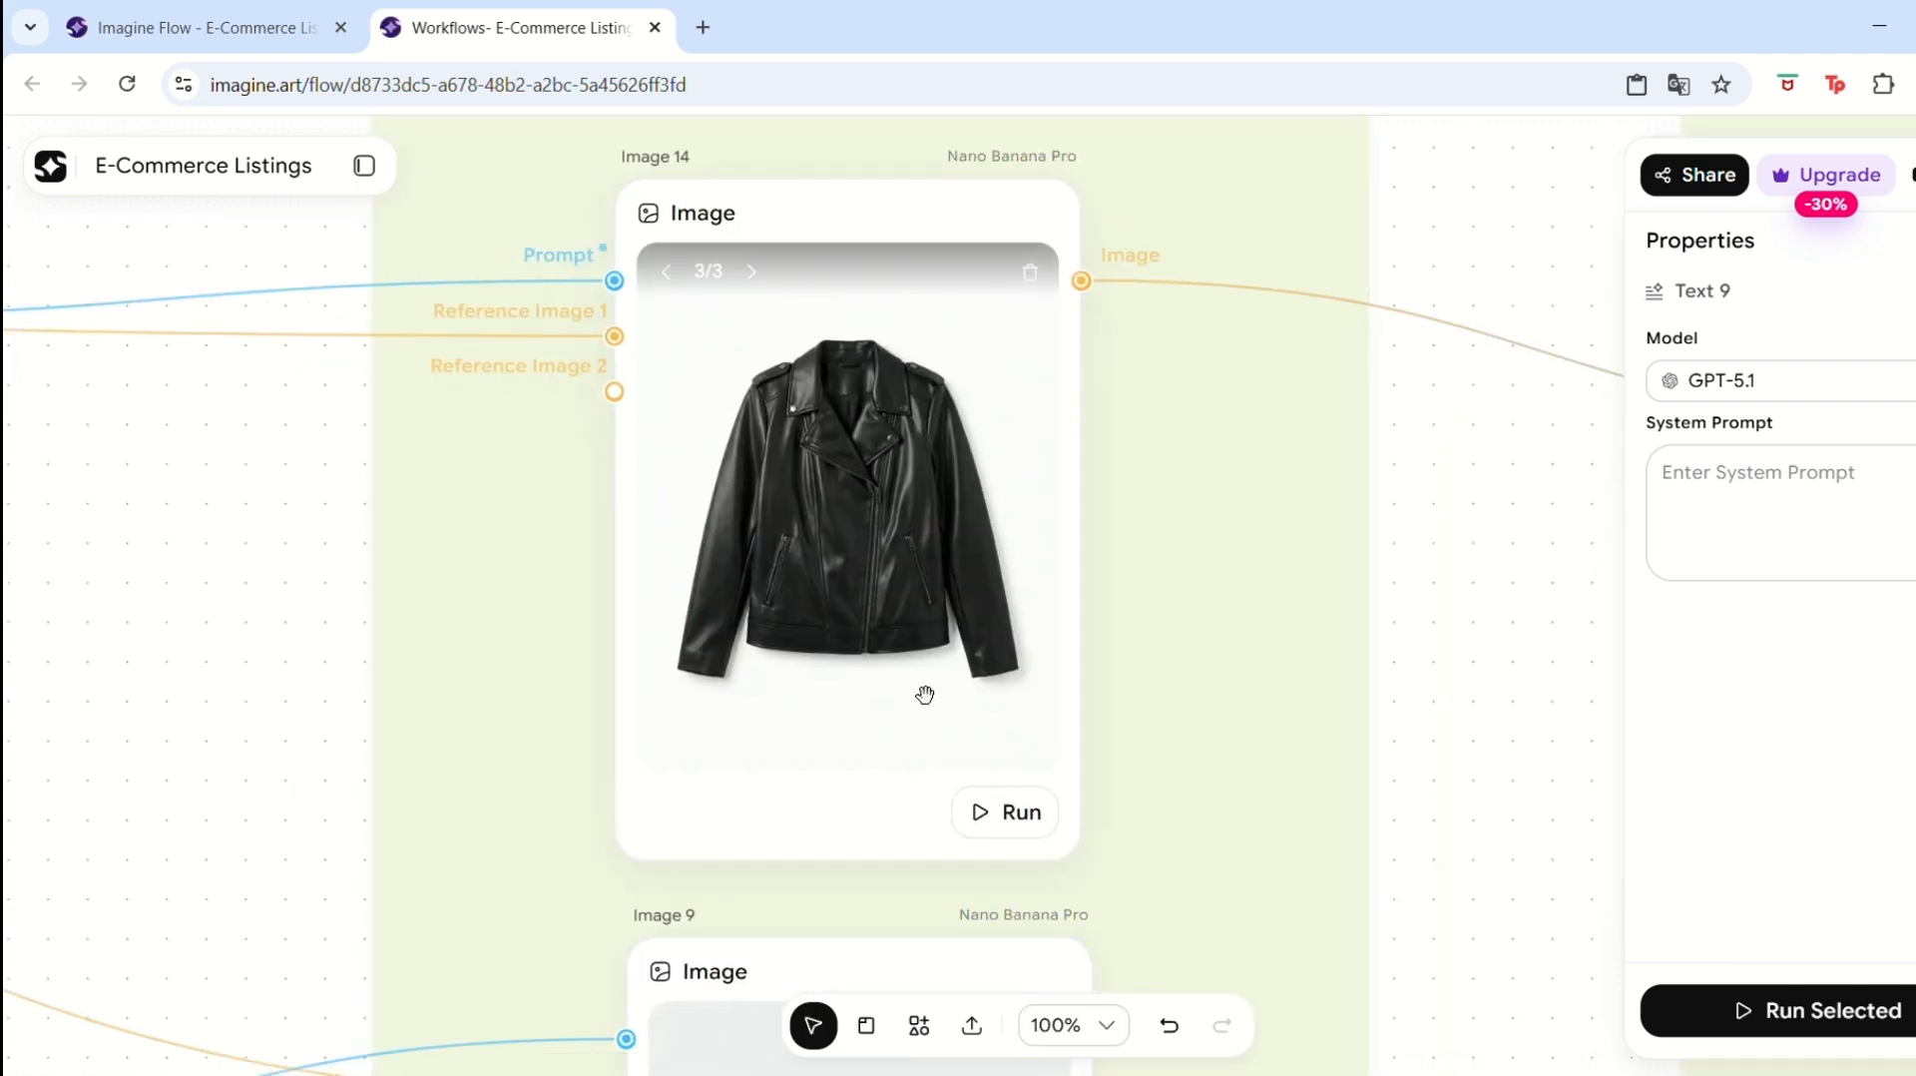
{"action": "left_click", "coordinate": [1013, 814]}
Run the Image 9 node to generate the close-up hem shot.
{"action": "scroll", "coordinate": [1453, 578], "scroll_direction": "down", "scroll_amount": 5}
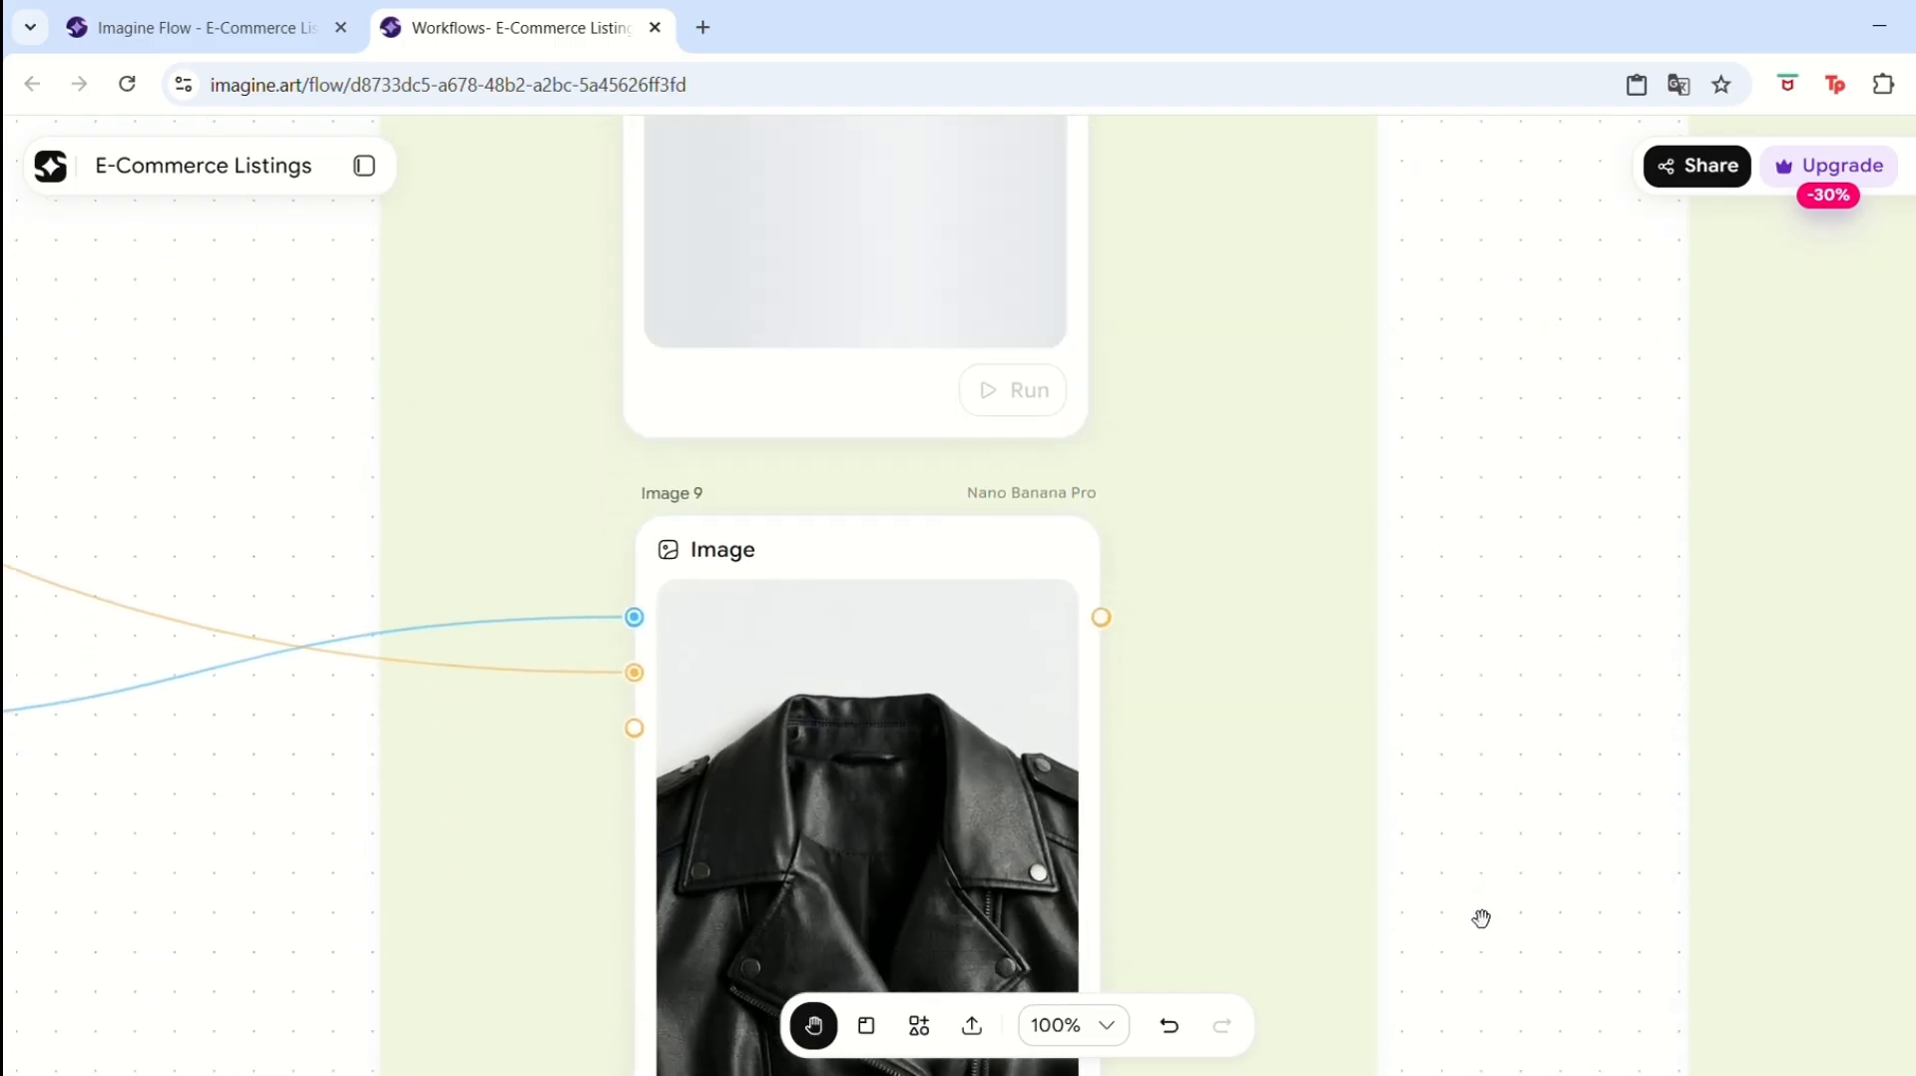
{"action": "left_click_drag", "start_coordinate": [1481, 917], "coordinate": [1479, 598]}
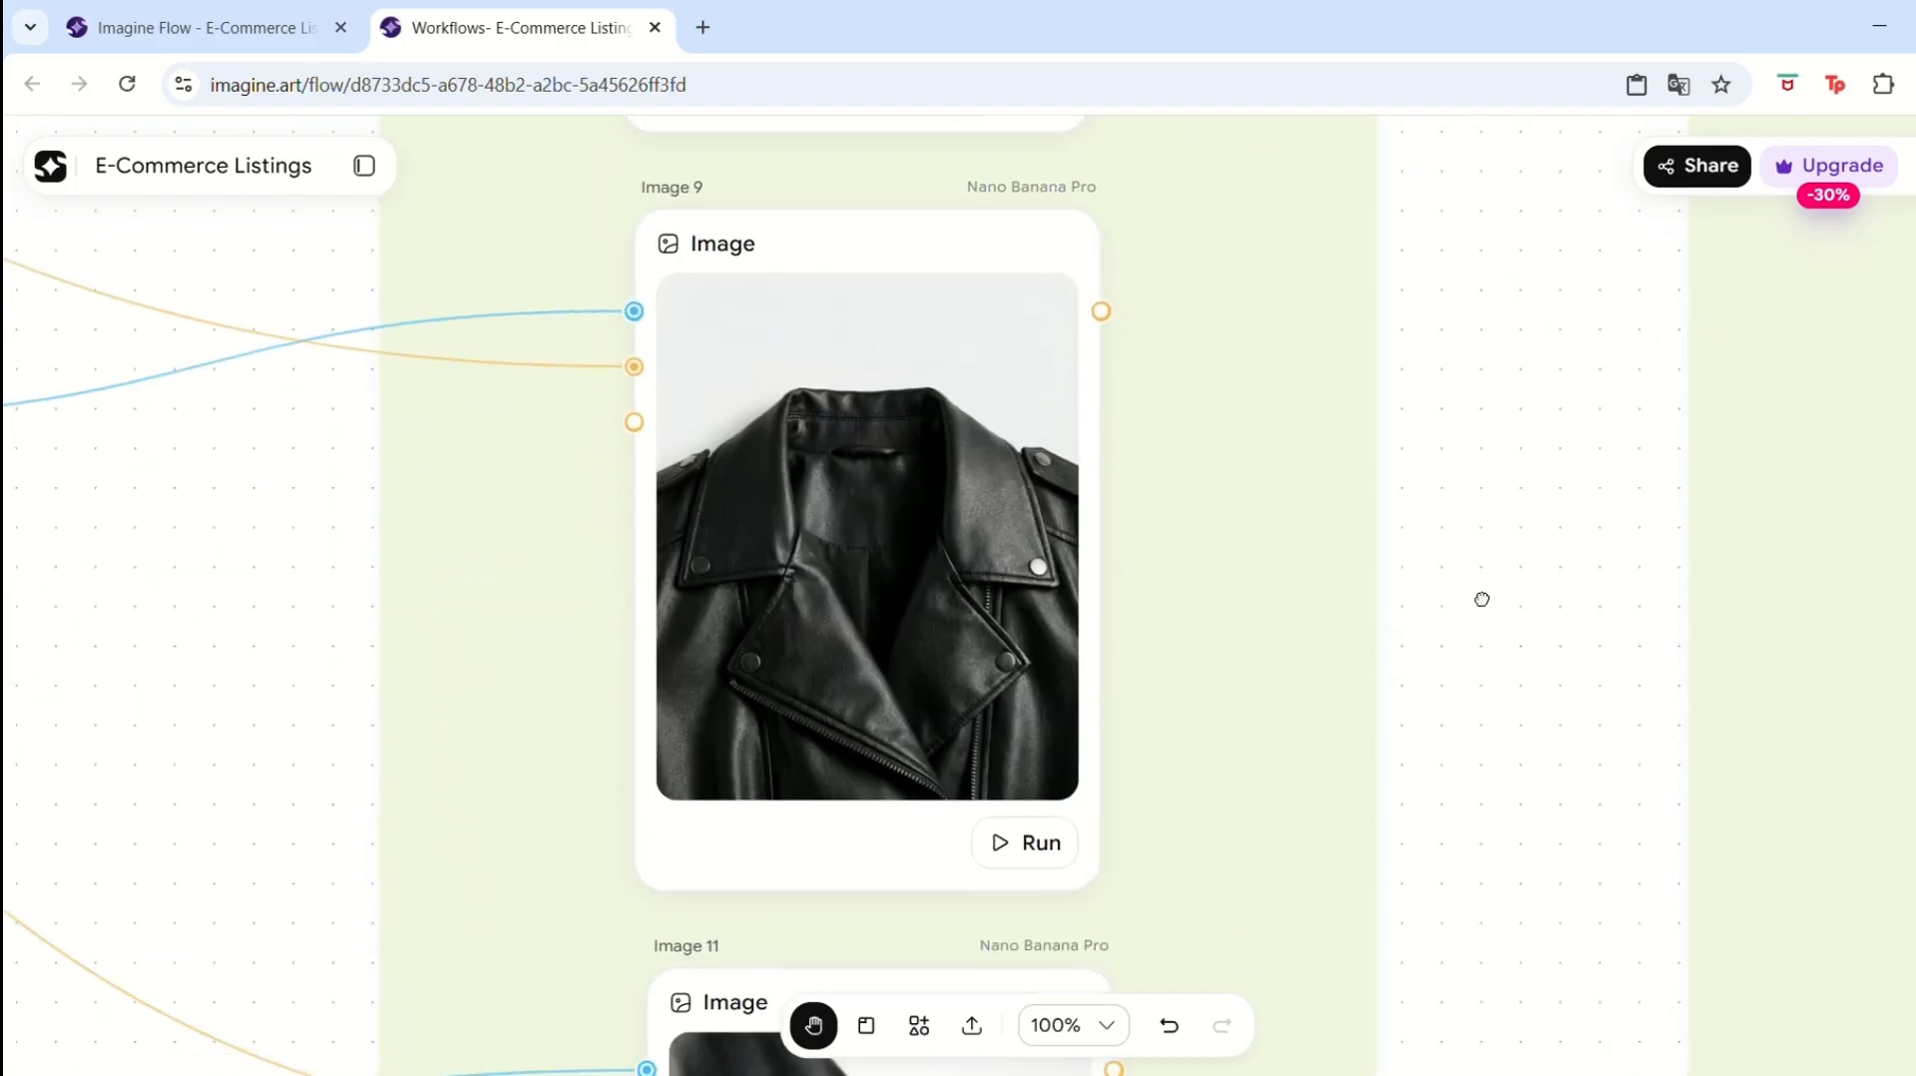
{"action": "left_click", "coordinate": [1051, 836]}
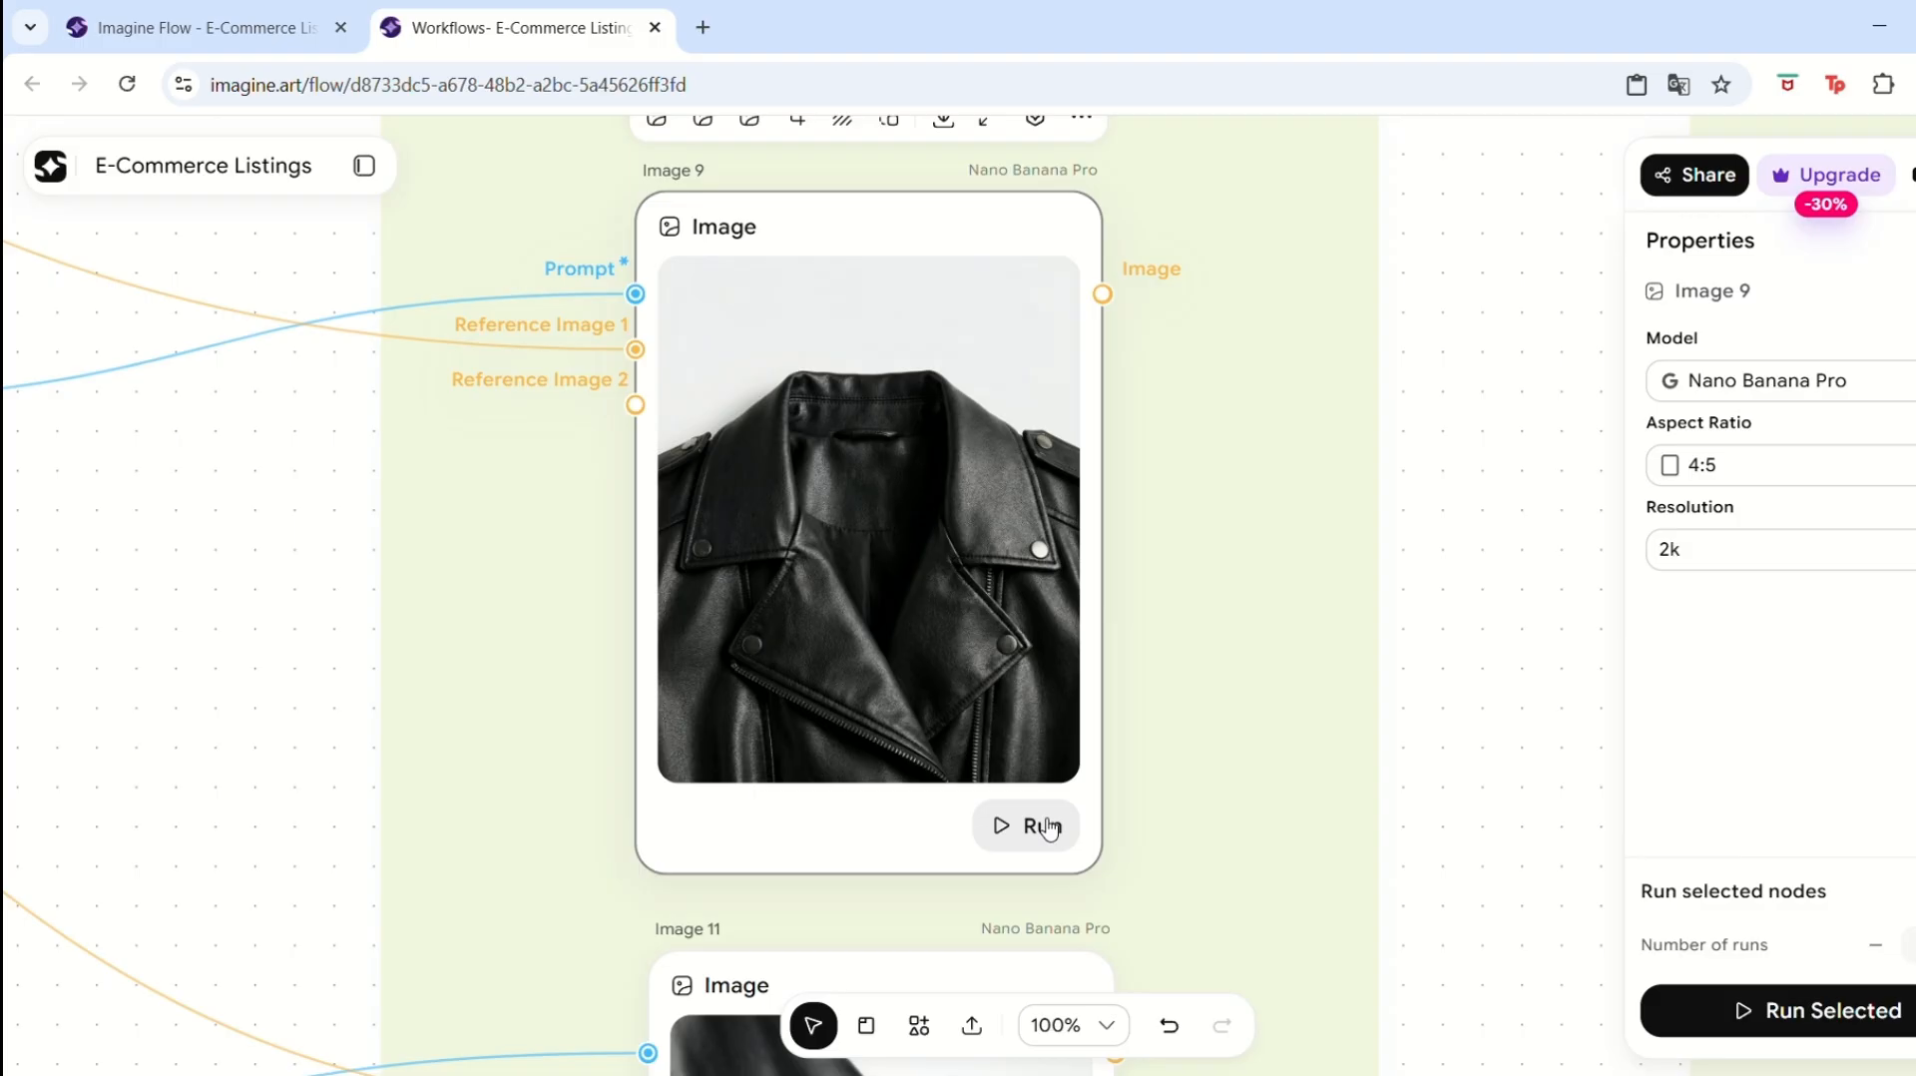
Compare the Image 14 flatlay result with the imported photo of the shorts.
{"action": "key", "text": "h"}
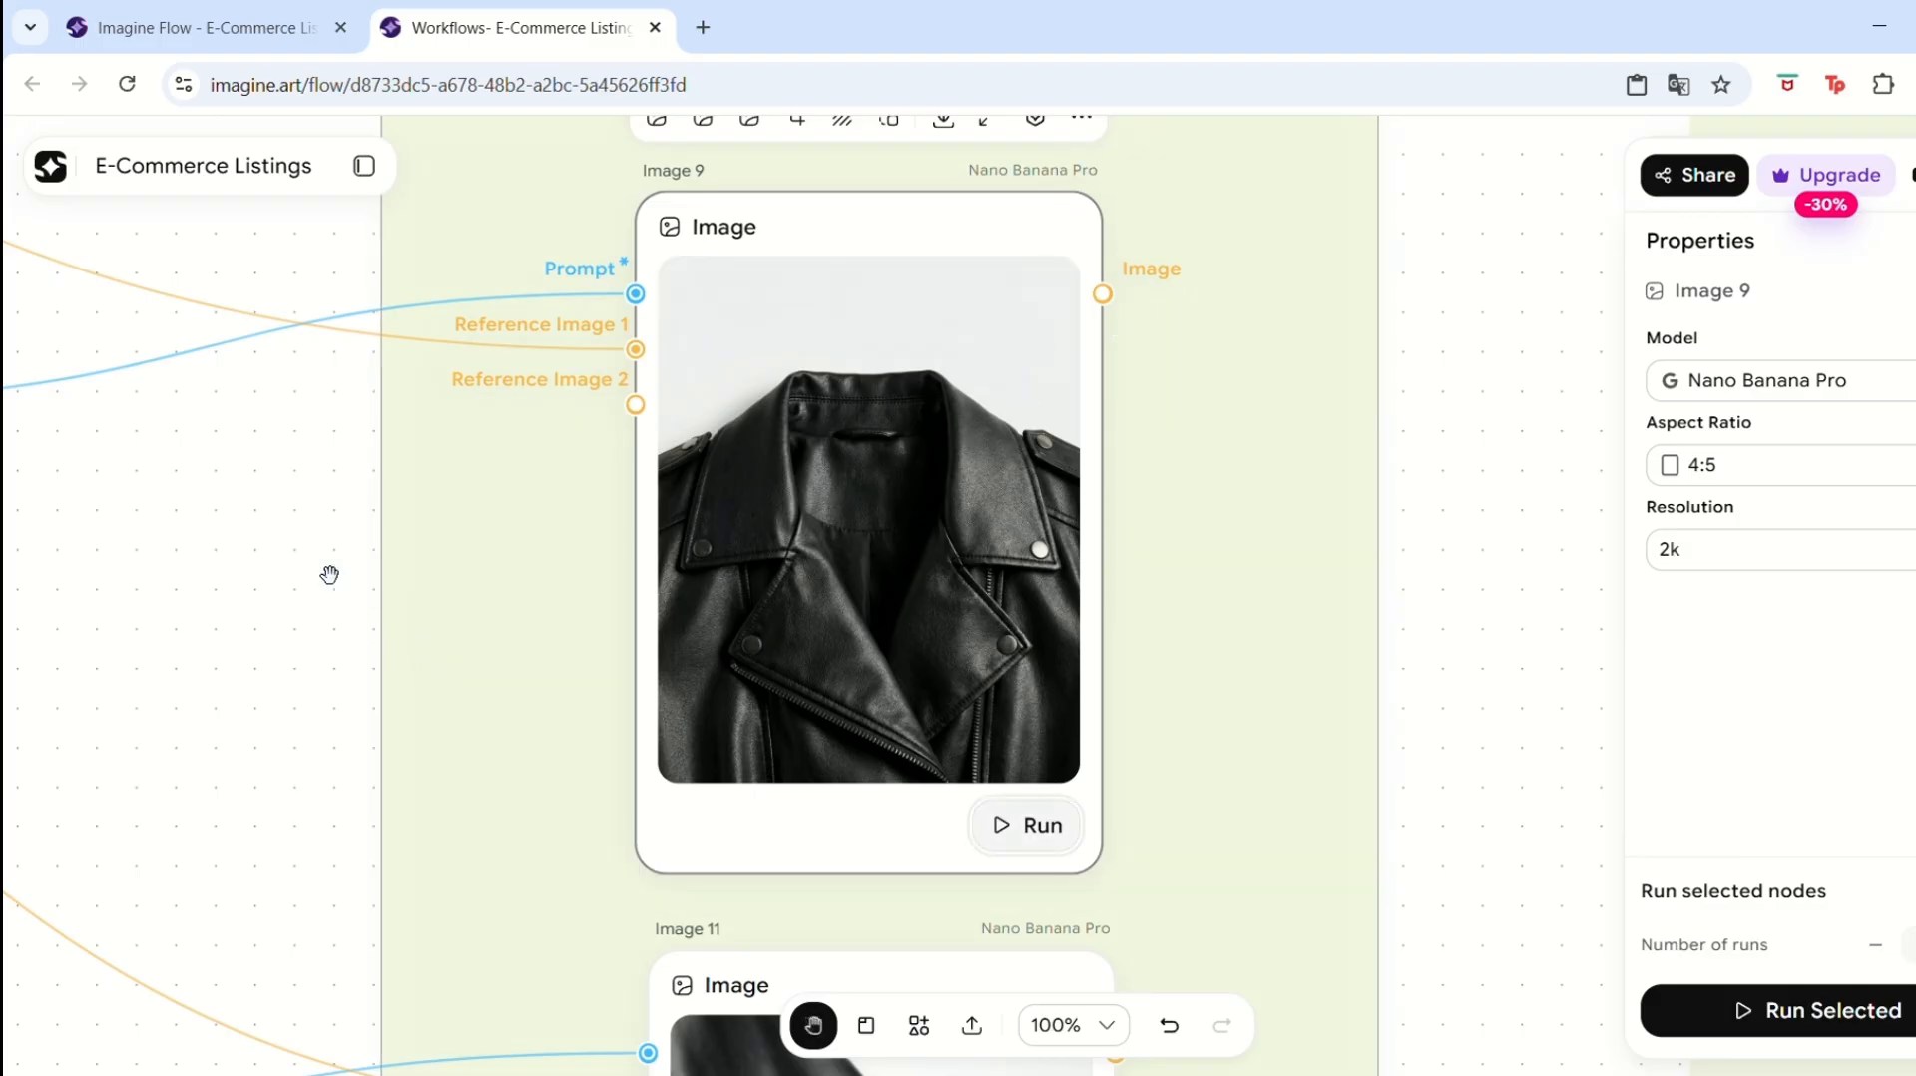
{"action": "left_click_drag", "start_coordinate": [100, 256], "coordinate": [962, 822]}
{"action": "key", "text": "space"}
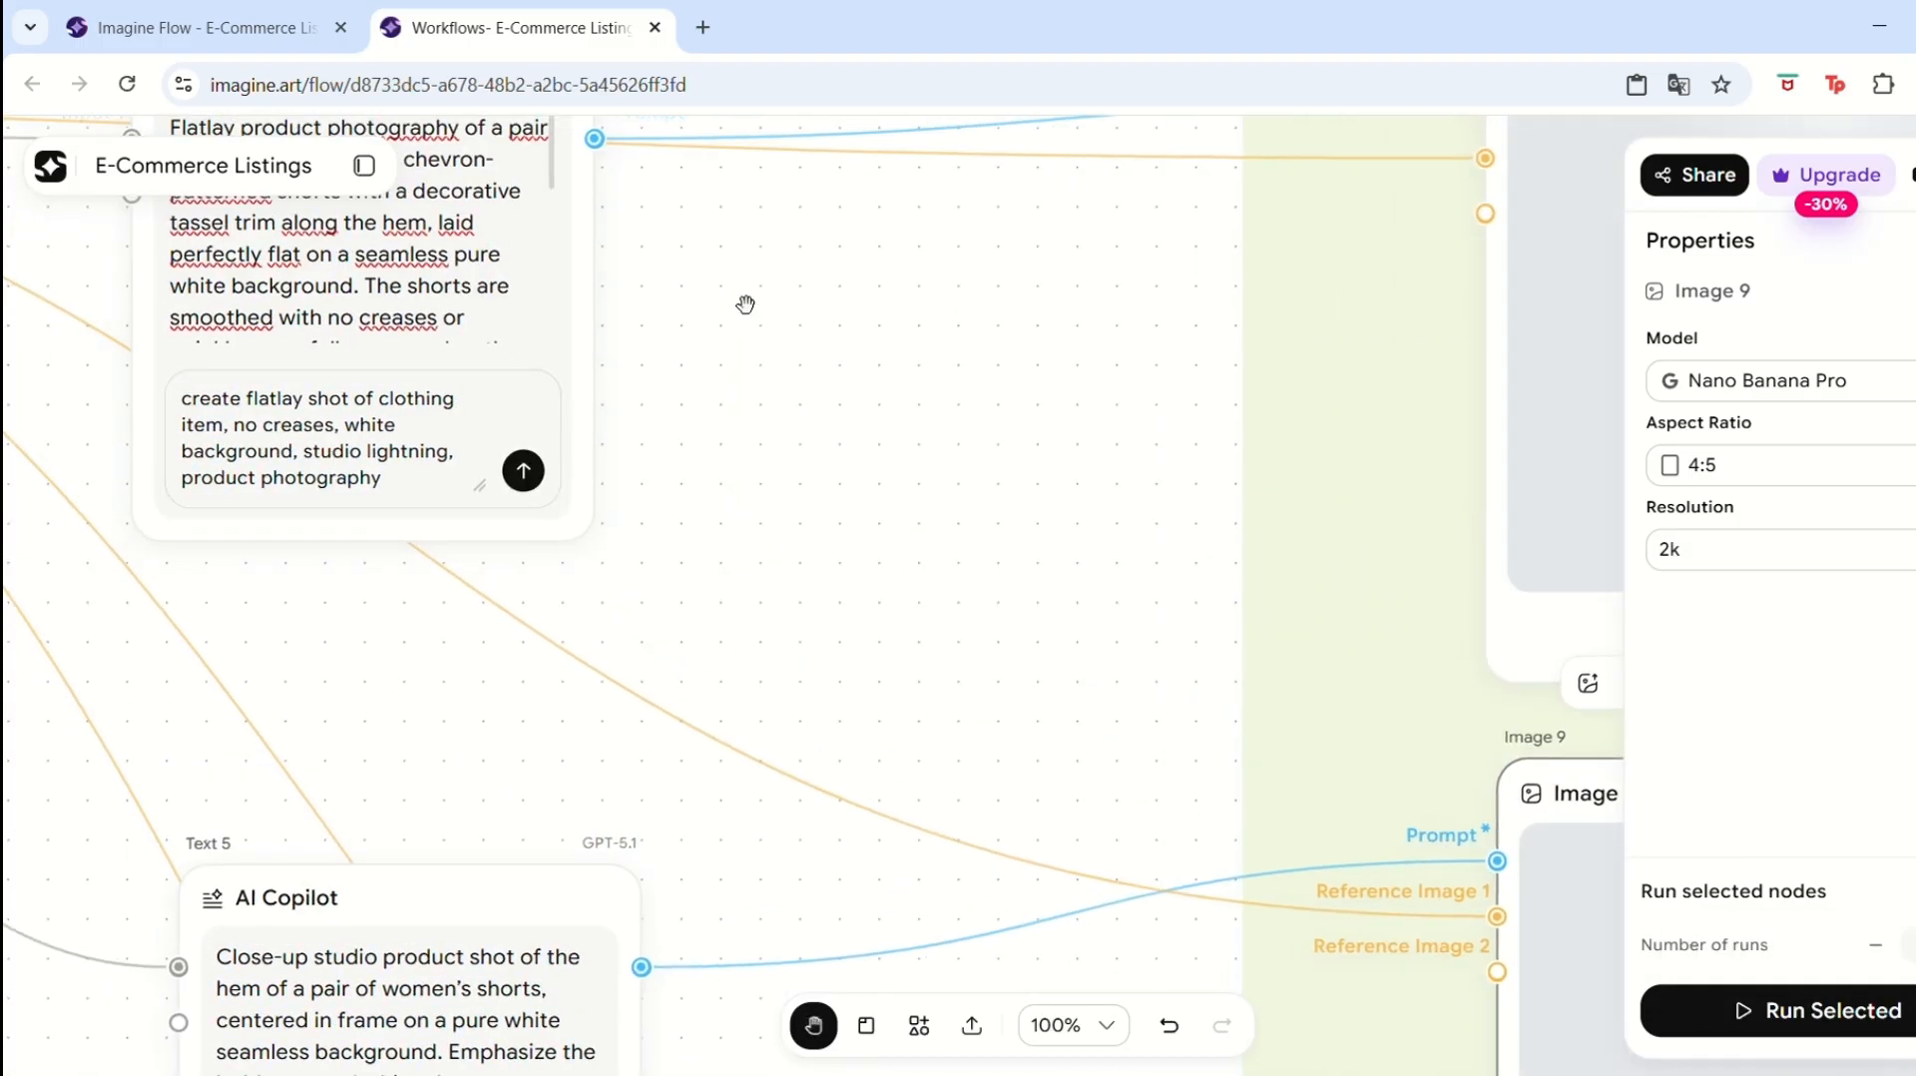
{"action": "left_click_drag", "start_coordinate": [746, 305], "coordinate": [765, 546]}
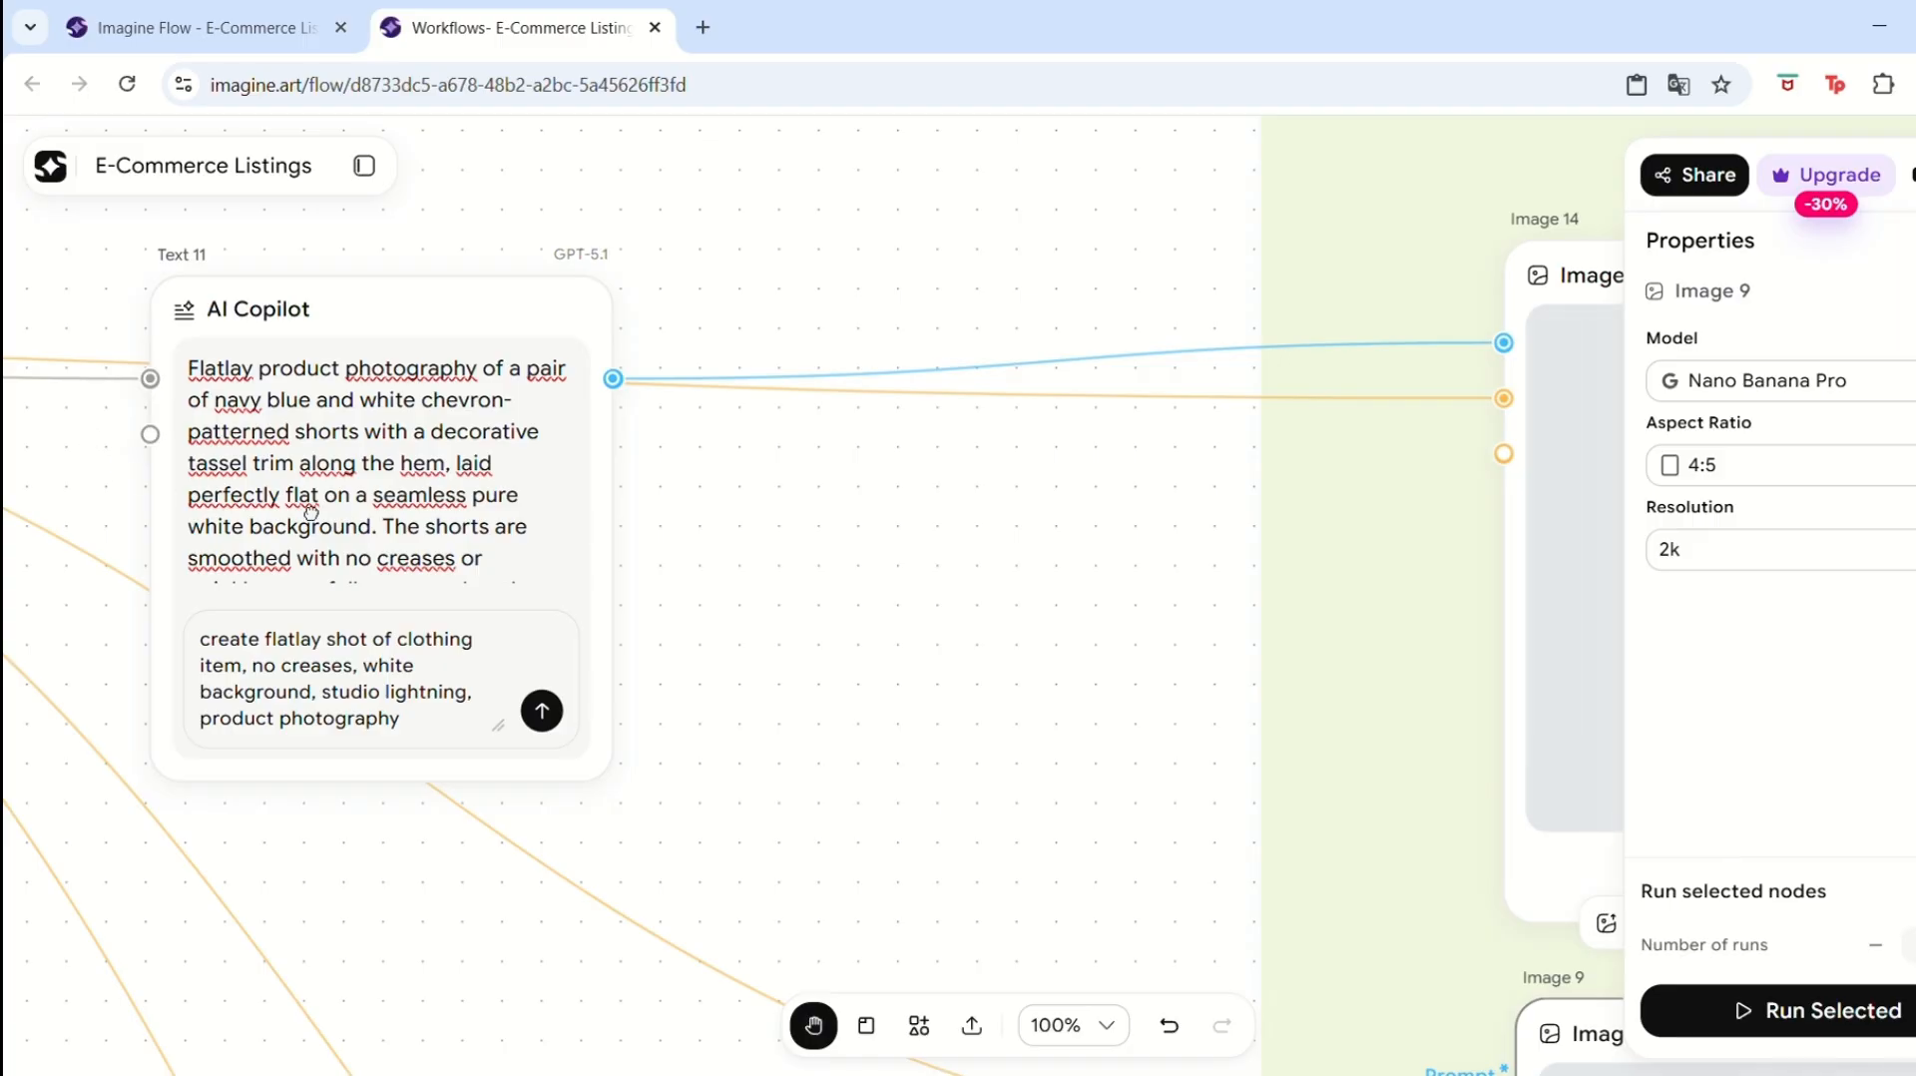
{"action": "left_click_drag", "start_coordinate": [97, 466], "coordinate": [569, 488]}
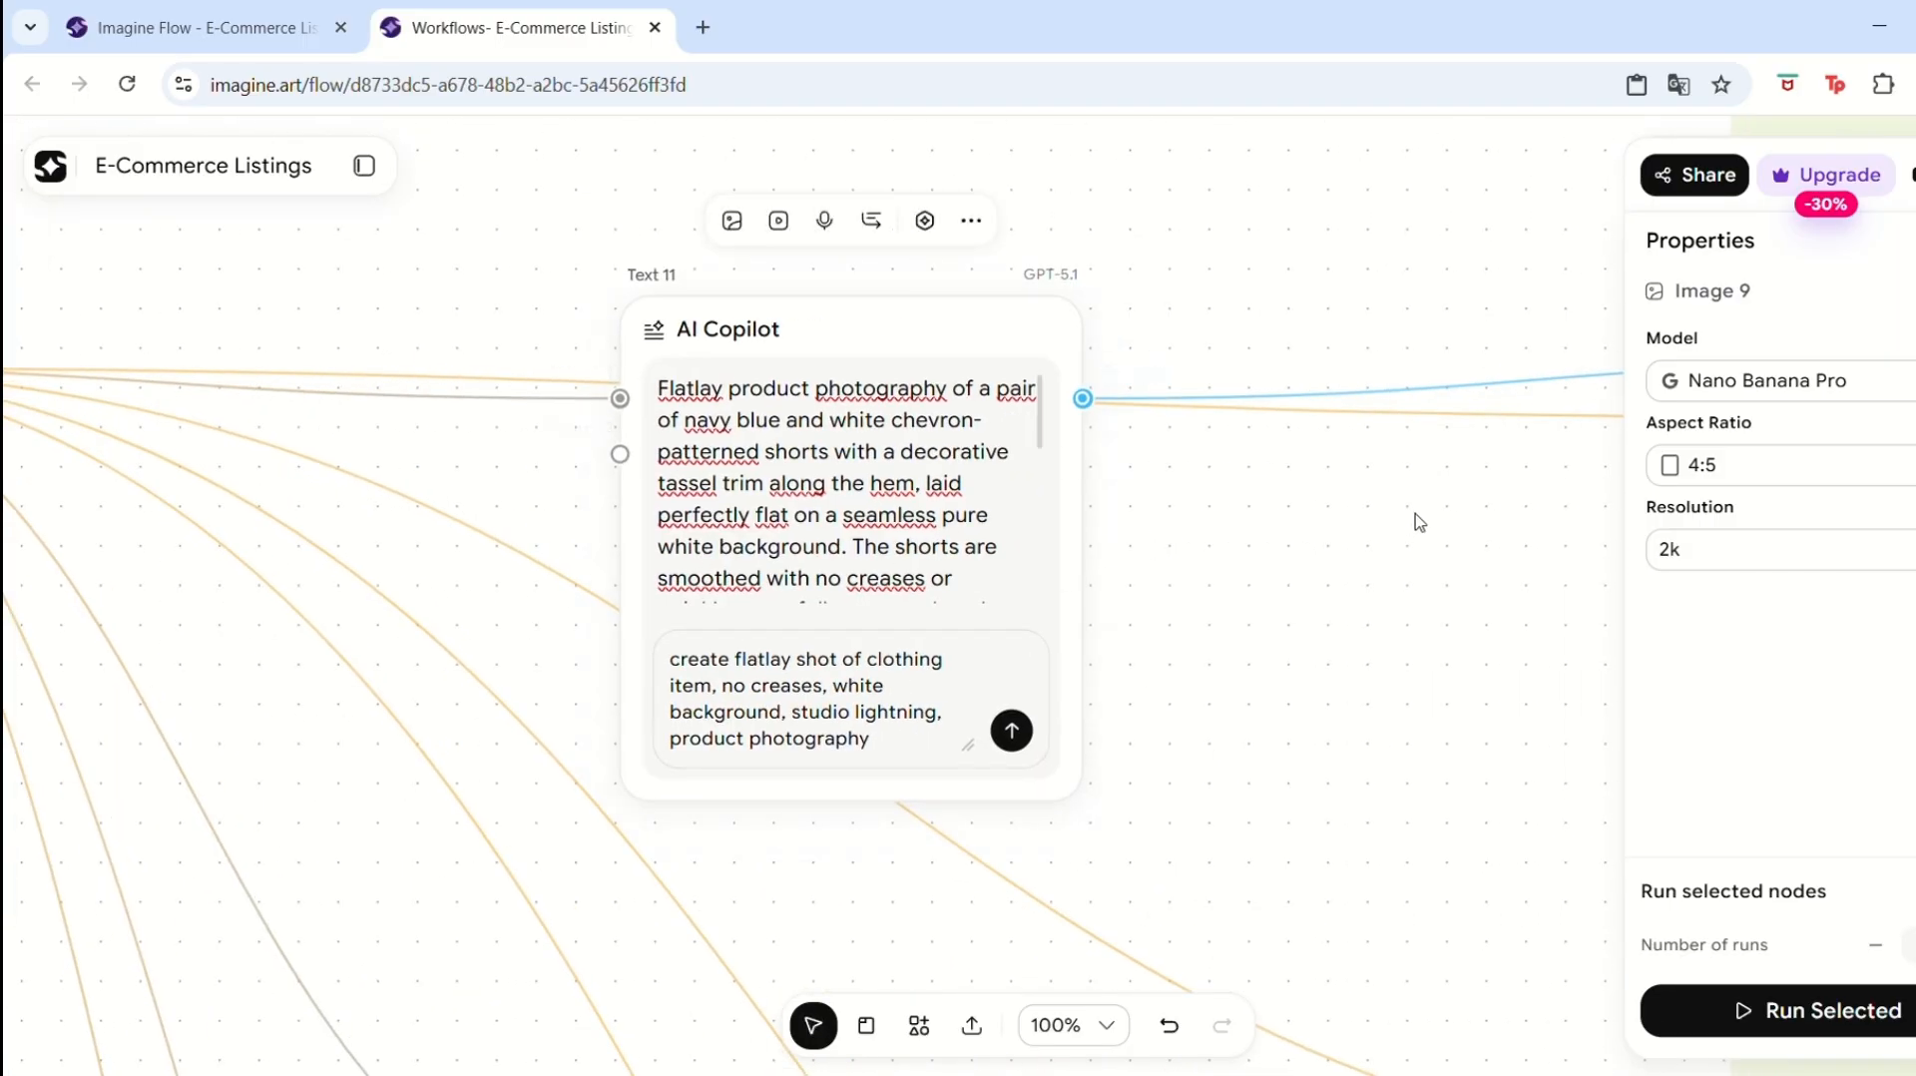
{"action": "left_click_drag", "start_coordinate": [1168, 577], "coordinate": [291, 443]}
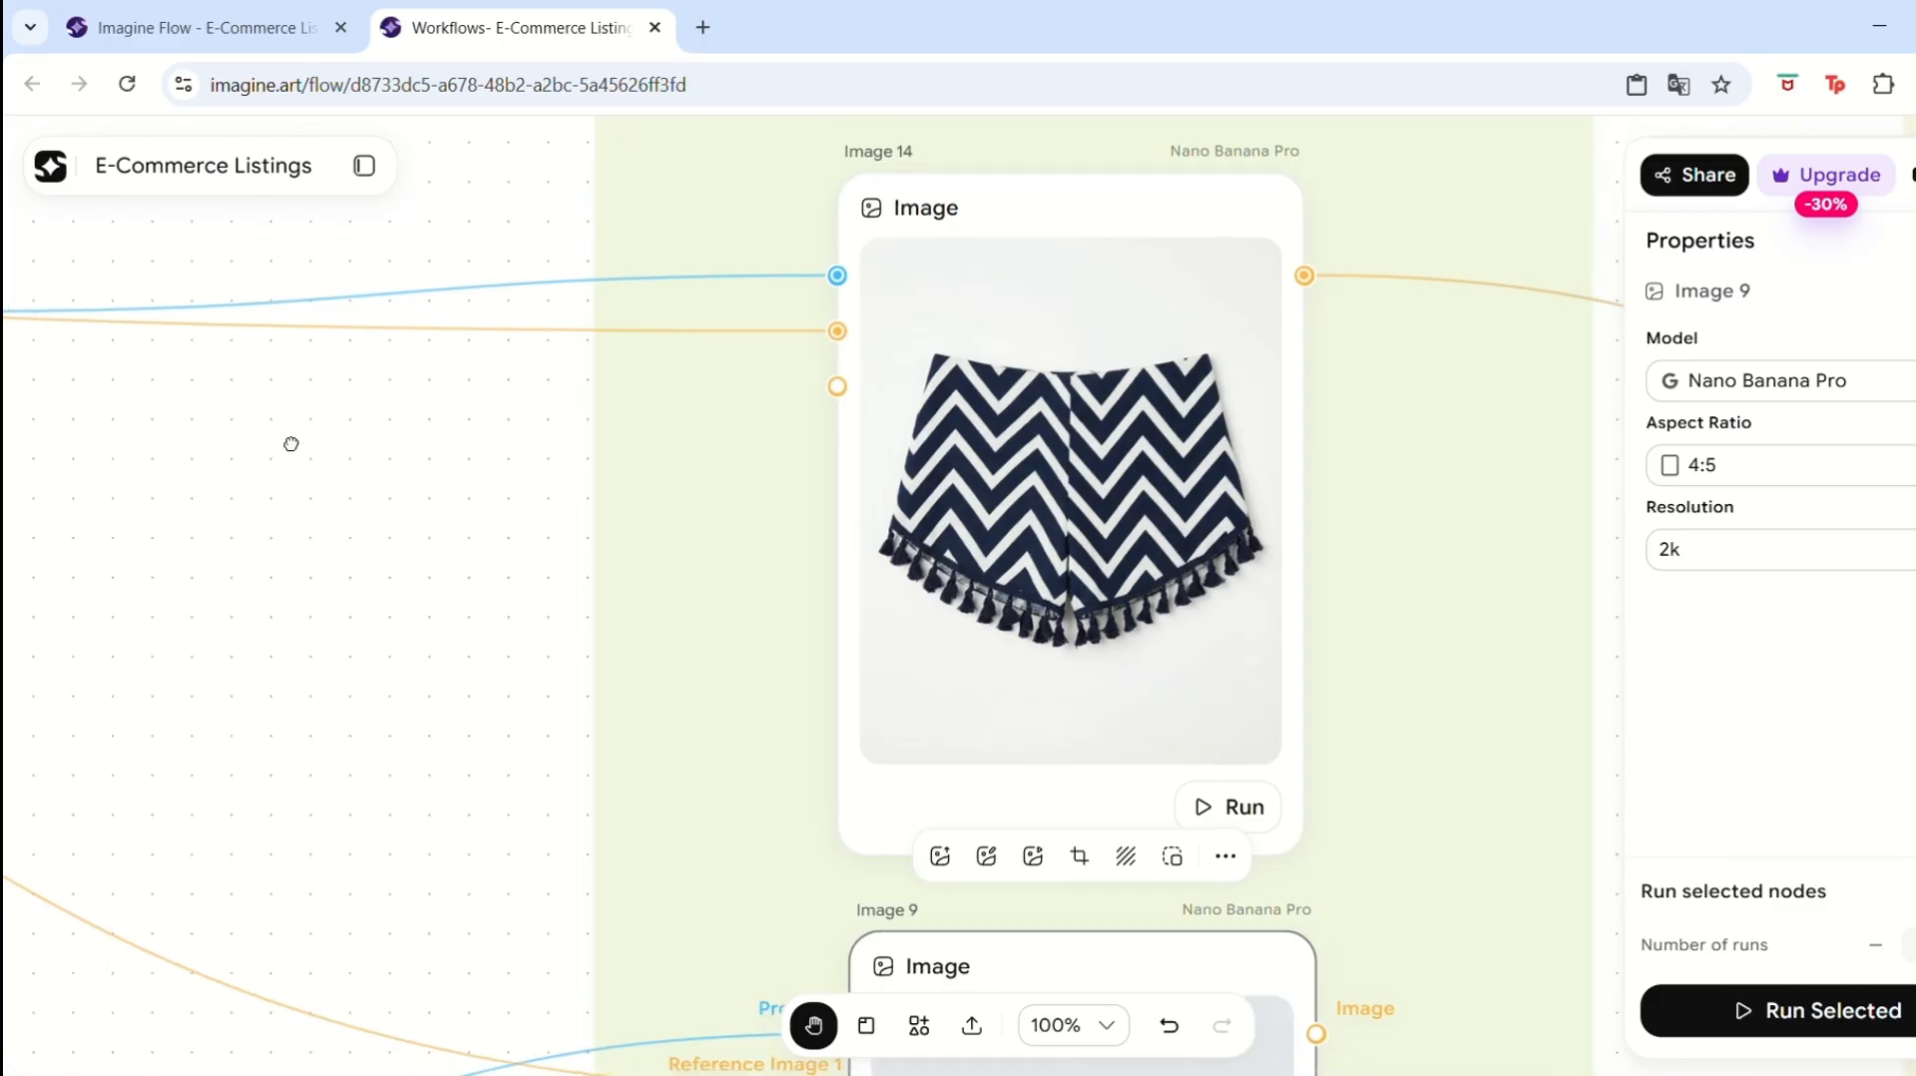
{"action": "left_click_drag", "start_coordinate": [1413, 520], "coordinate": [1390, 526]}
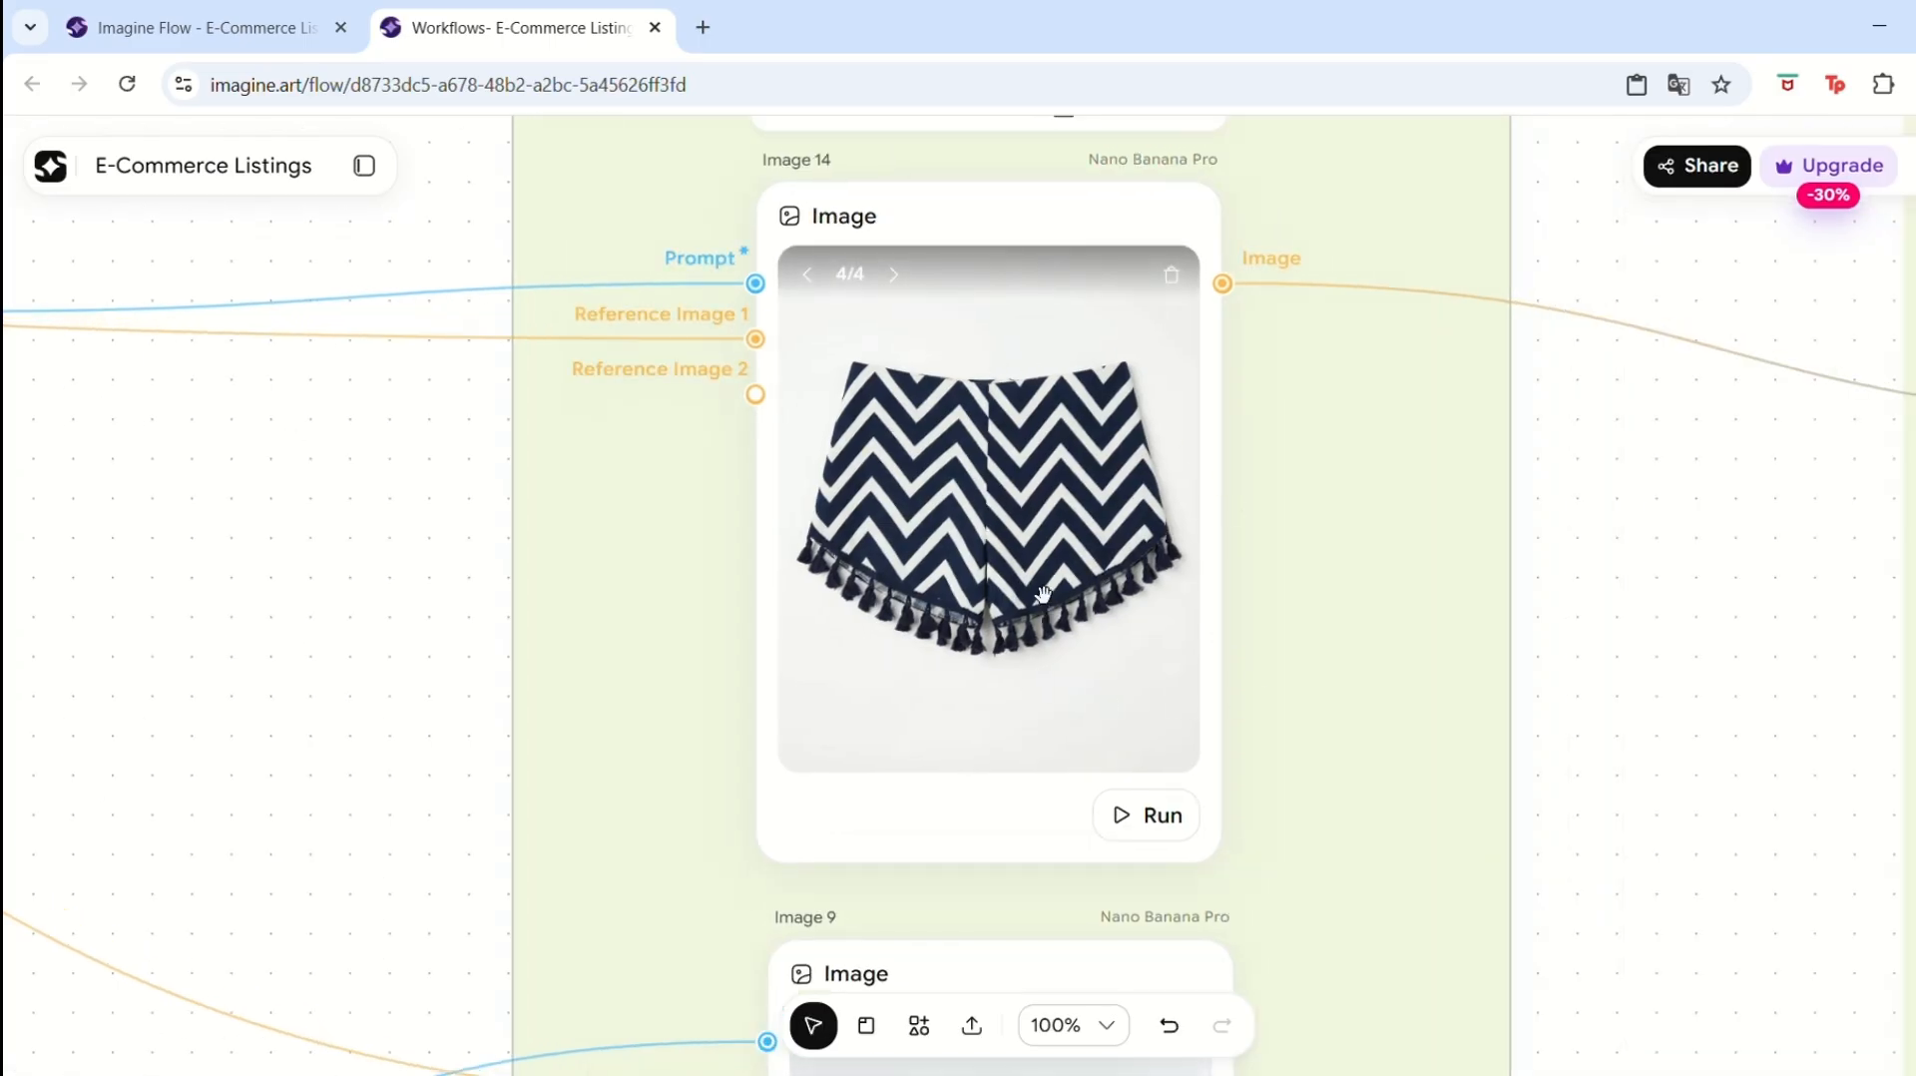
{"action": "left_click_drag", "start_coordinate": [308, 539], "coordinate": [1493, 586]}
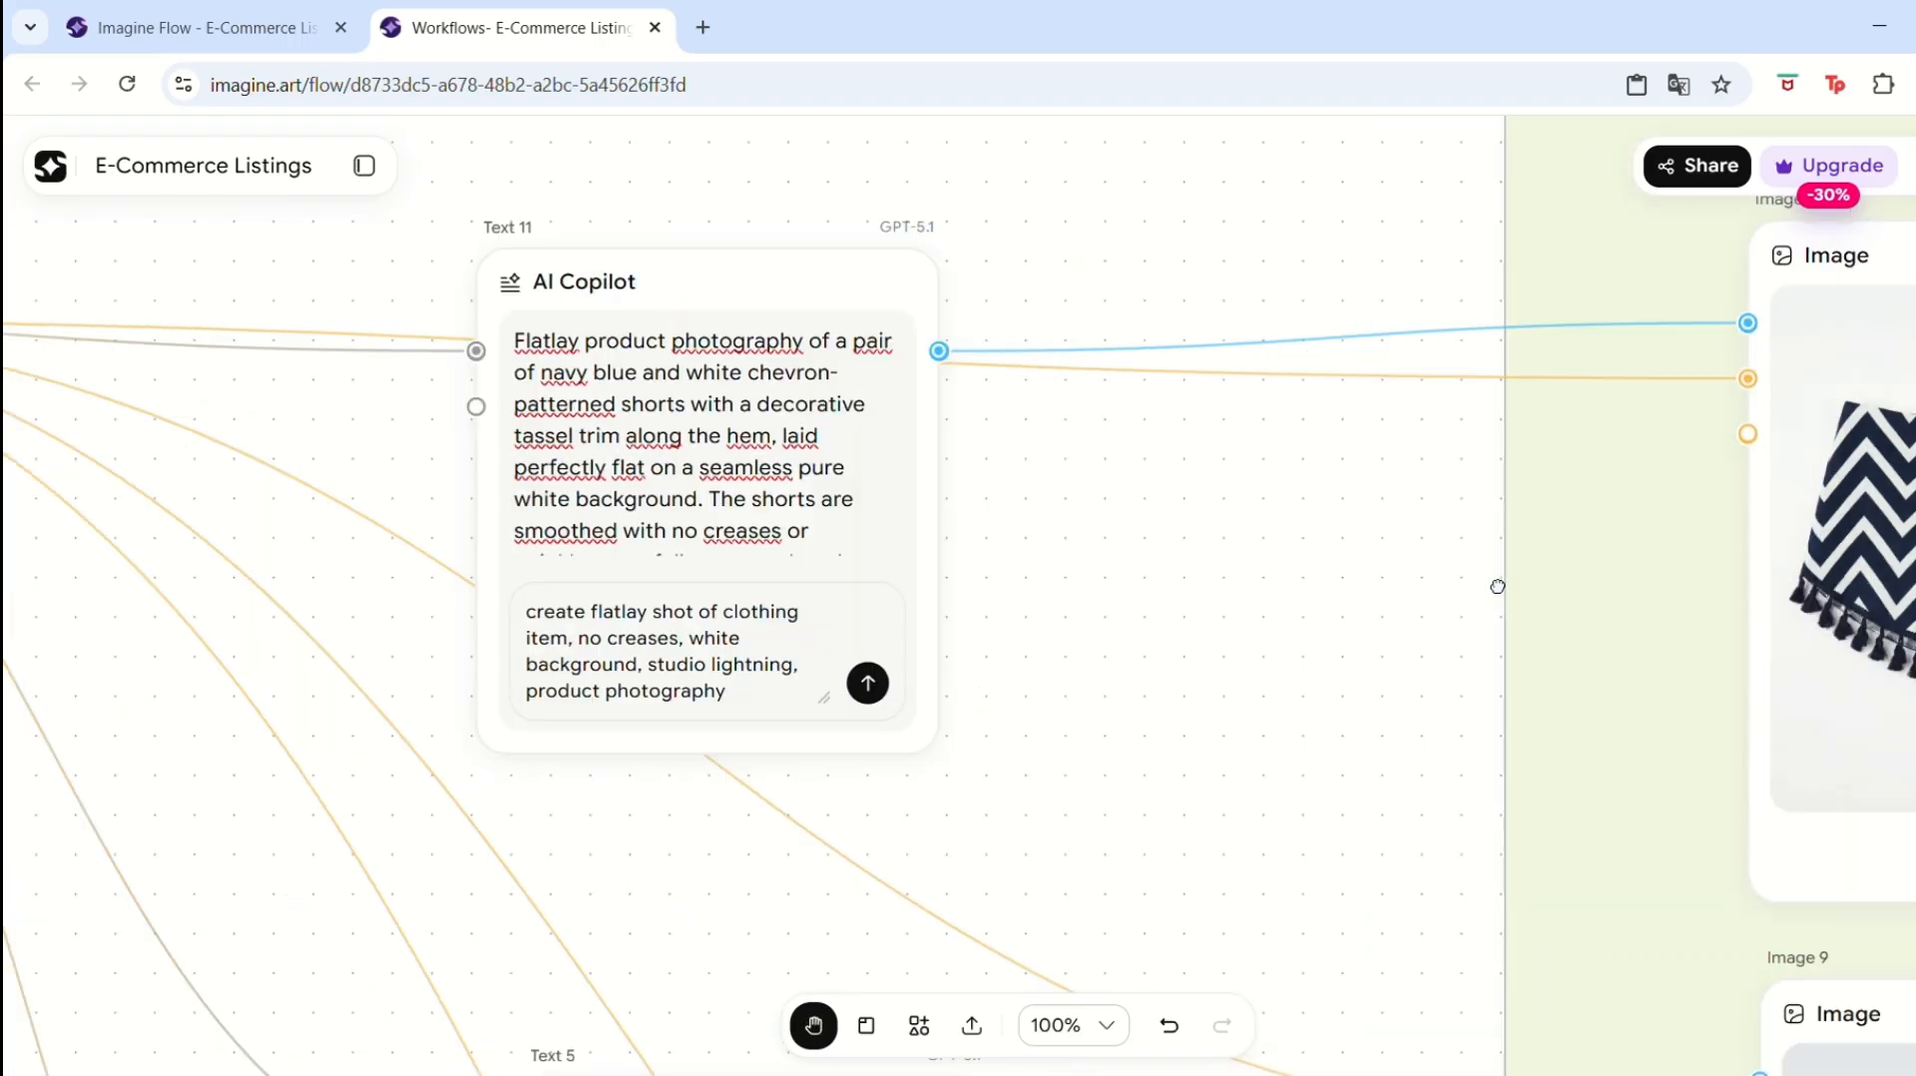
{"action": "left_click_drag", "start_coordinate": [440, 571], "coordinate": [1586, 602]}
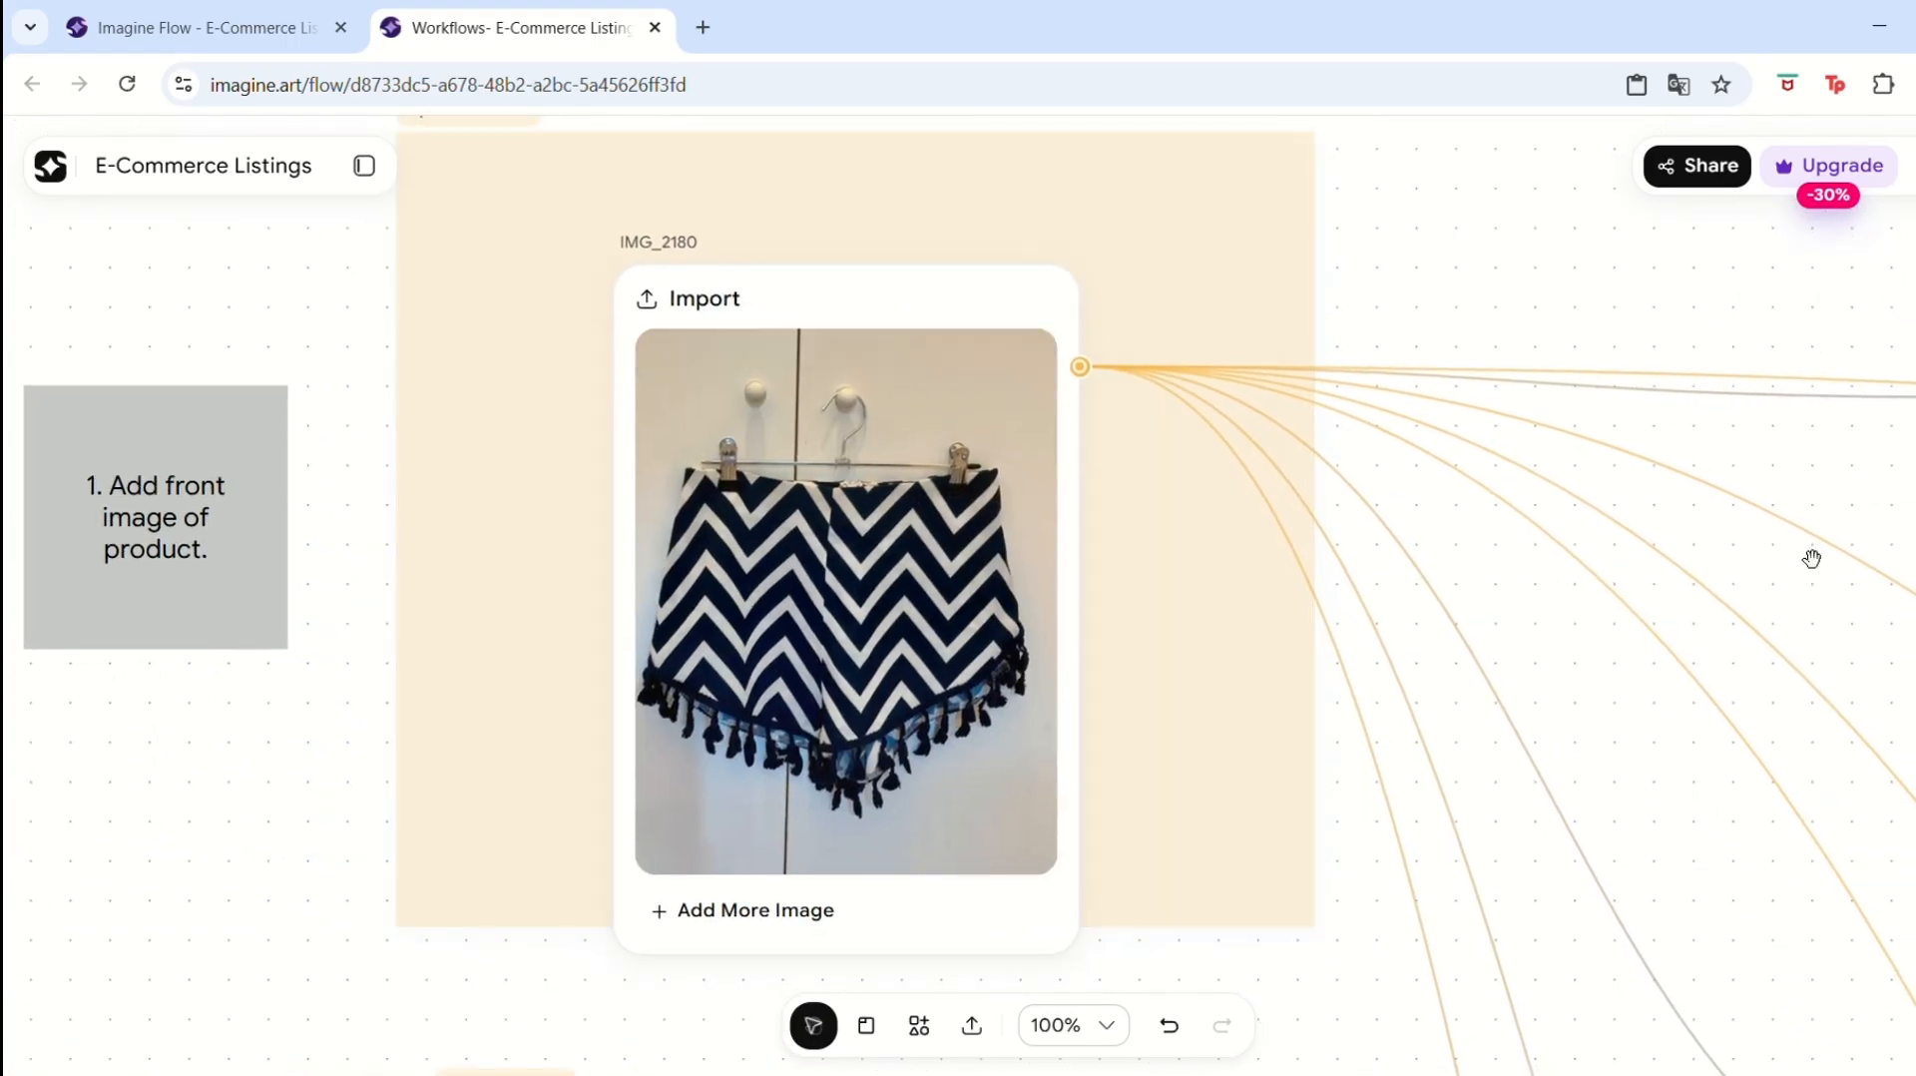
{"action": "left_click_drag", "start_coordinate": [1809, 555], "coordinate": [99, 497]}
{"action": "left_click_drag", "start_coordinate": [987, 440], "coordinate": [385, 458]}
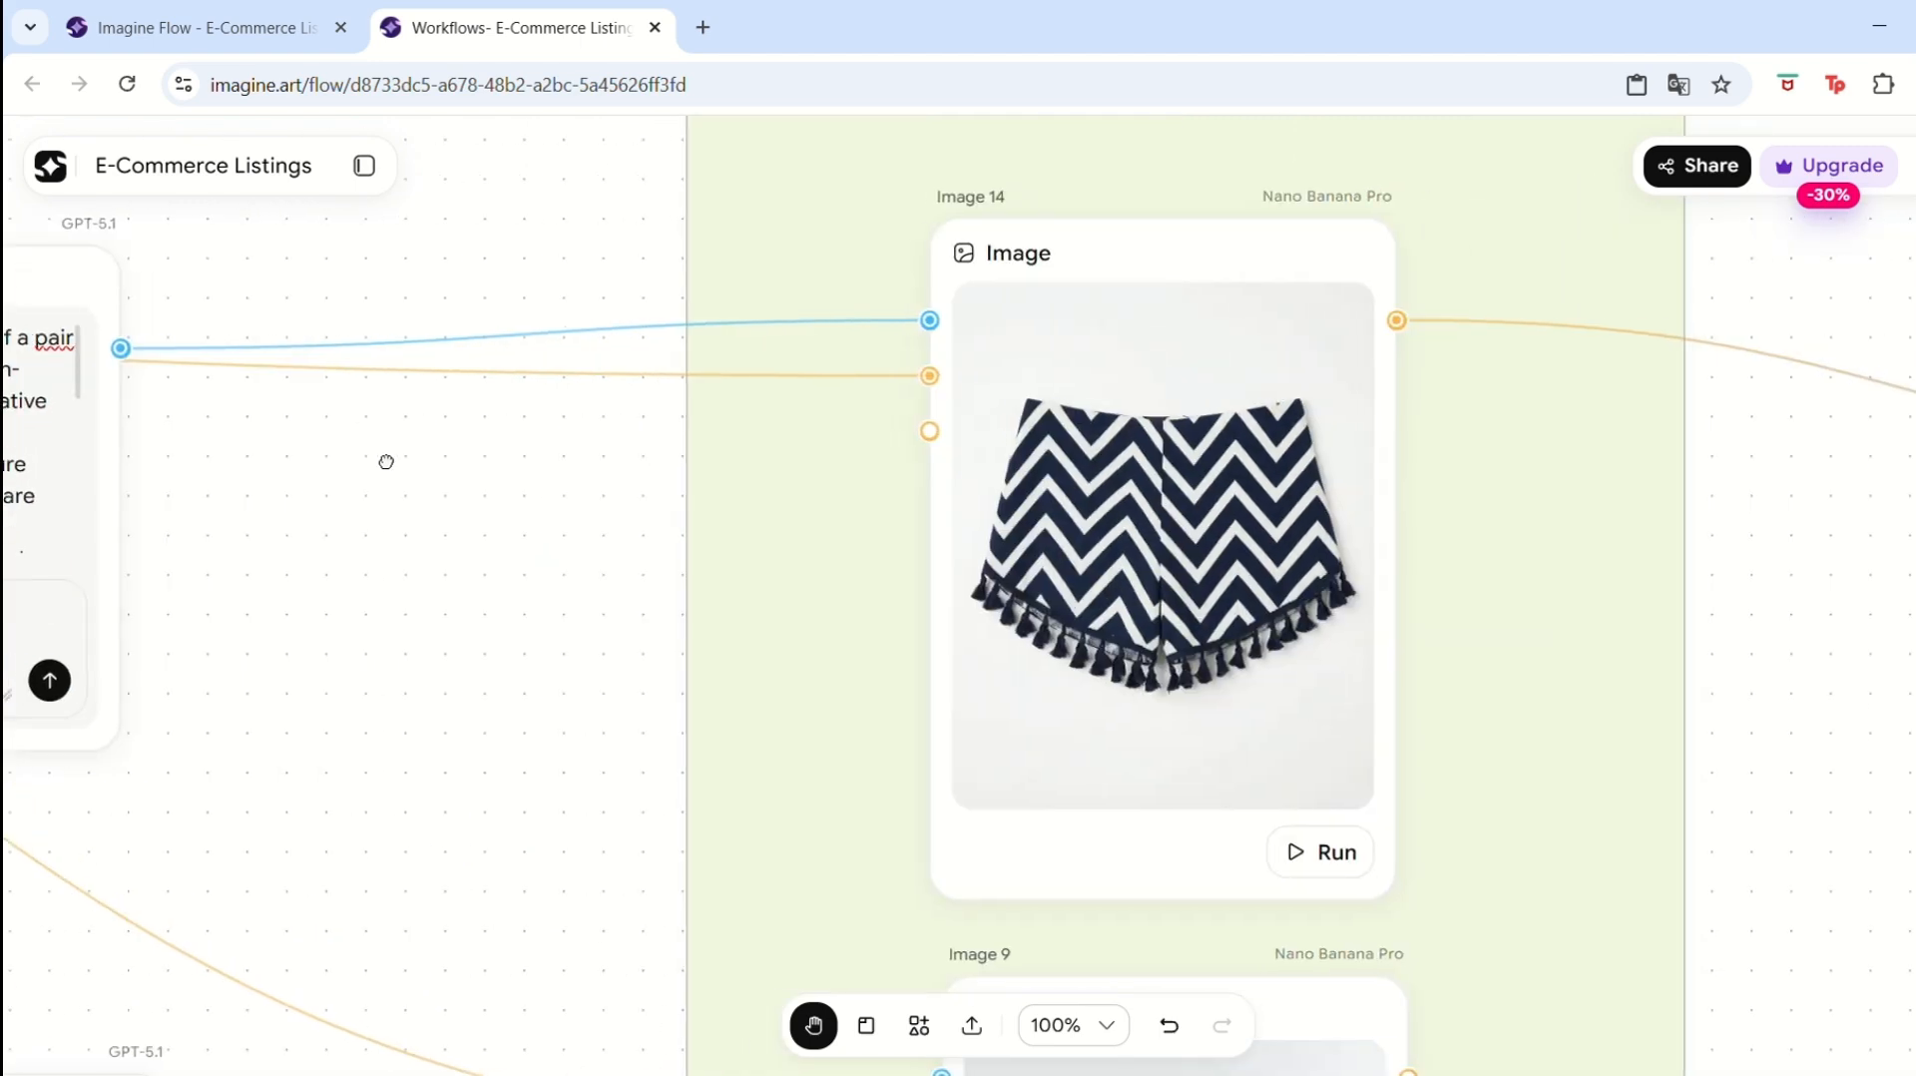
{"action": "left_click", "coordinate": [1339, 681]}
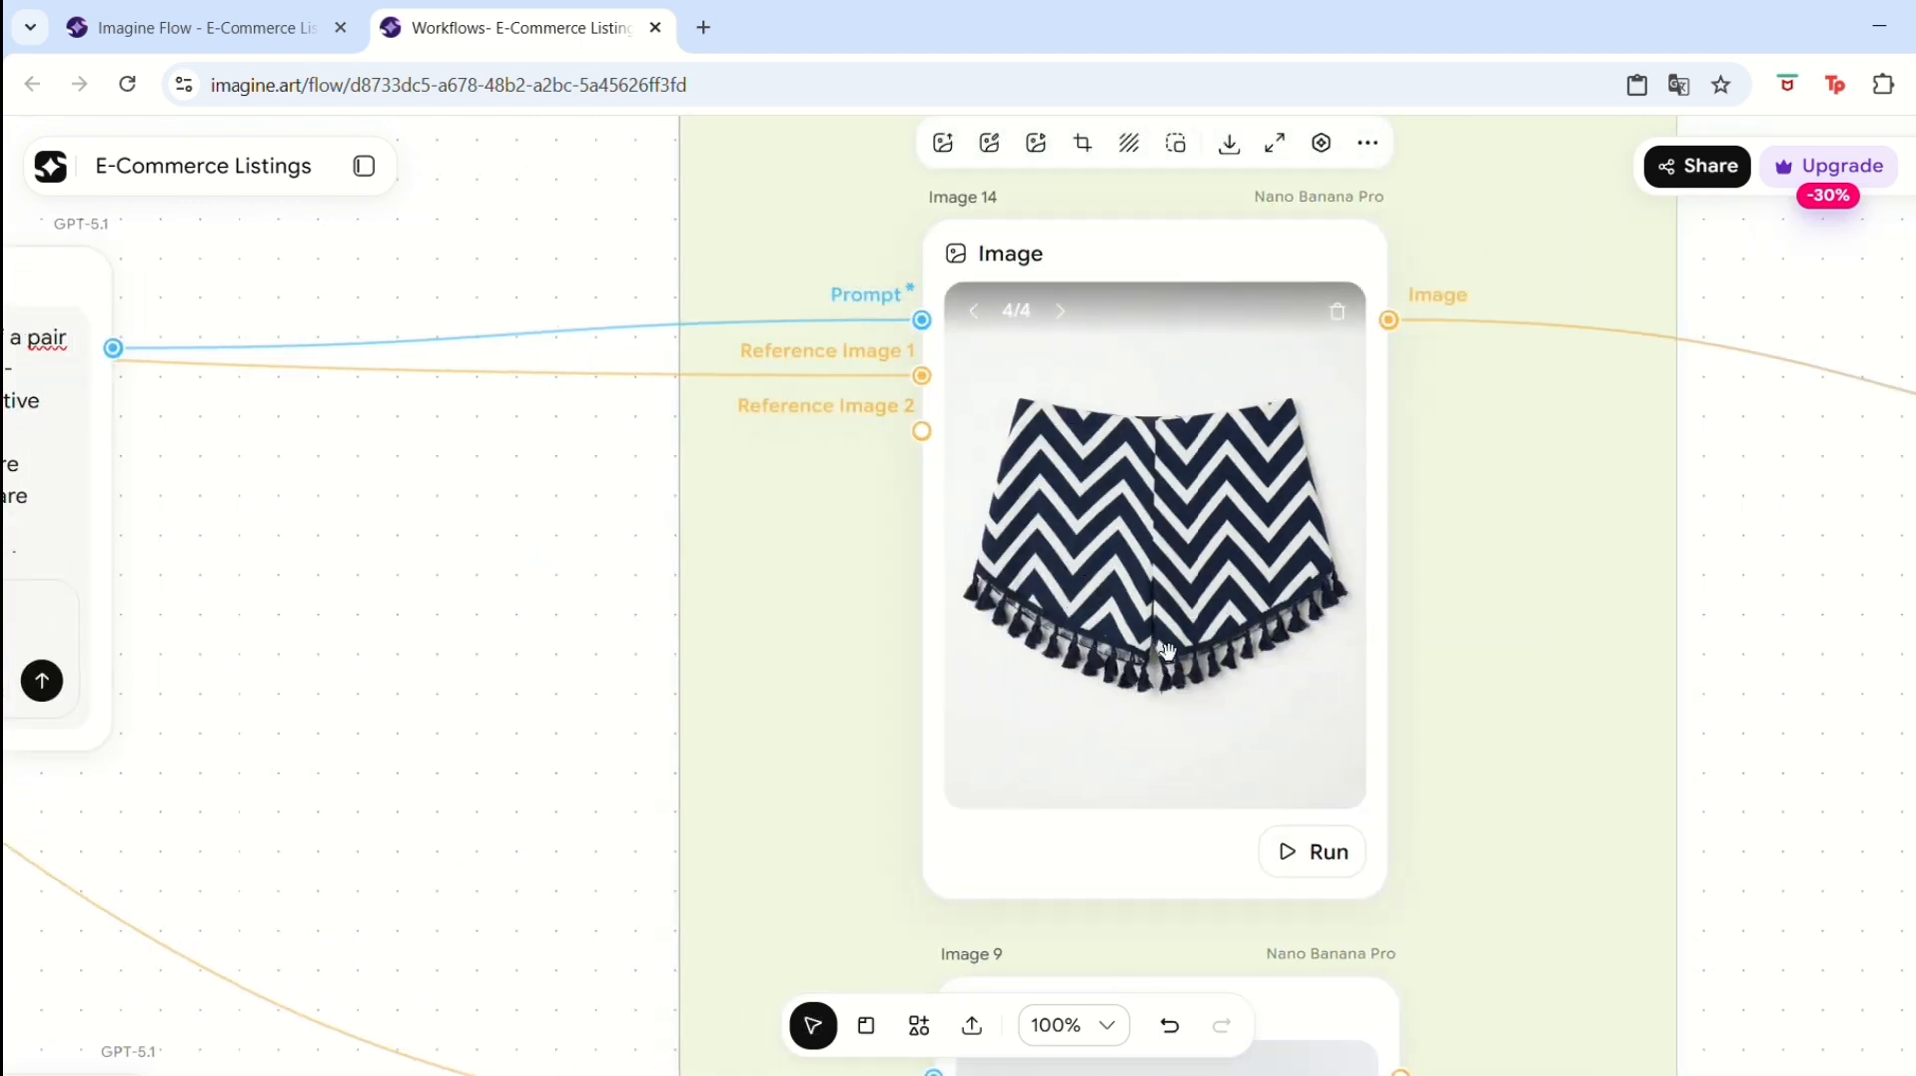
Run the Image 11 node to generate the close-up cuff shot.
{"action": "left_click_drag", "start_coordinate": [1693, 804], "coordinate": [1636, 529]}
{"action": "scroll", "coordinate": [1804, 768], "scroll_direction": "down", "scroll_amount": 4}
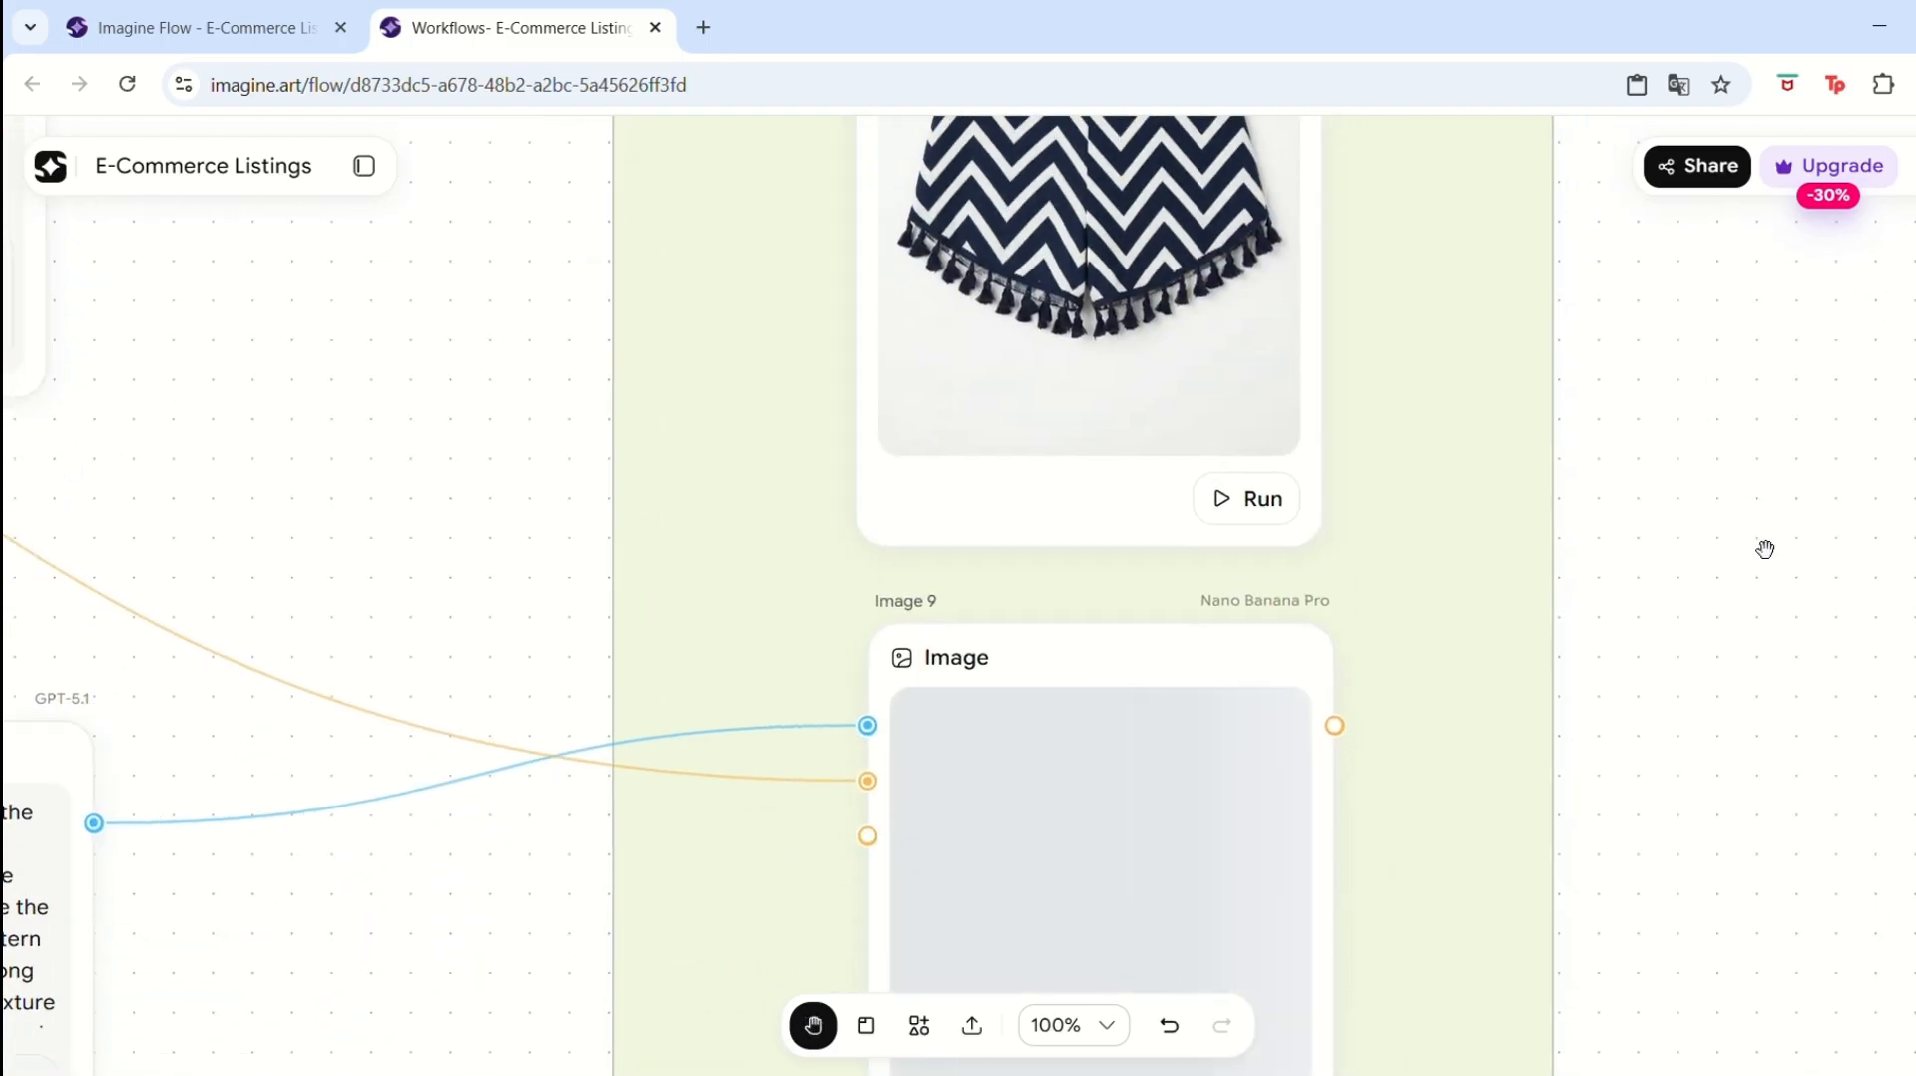
{"action": "scroll", "coordinate": [1766, 556], "scroll_direction": "down", "scroll_amount": 4}
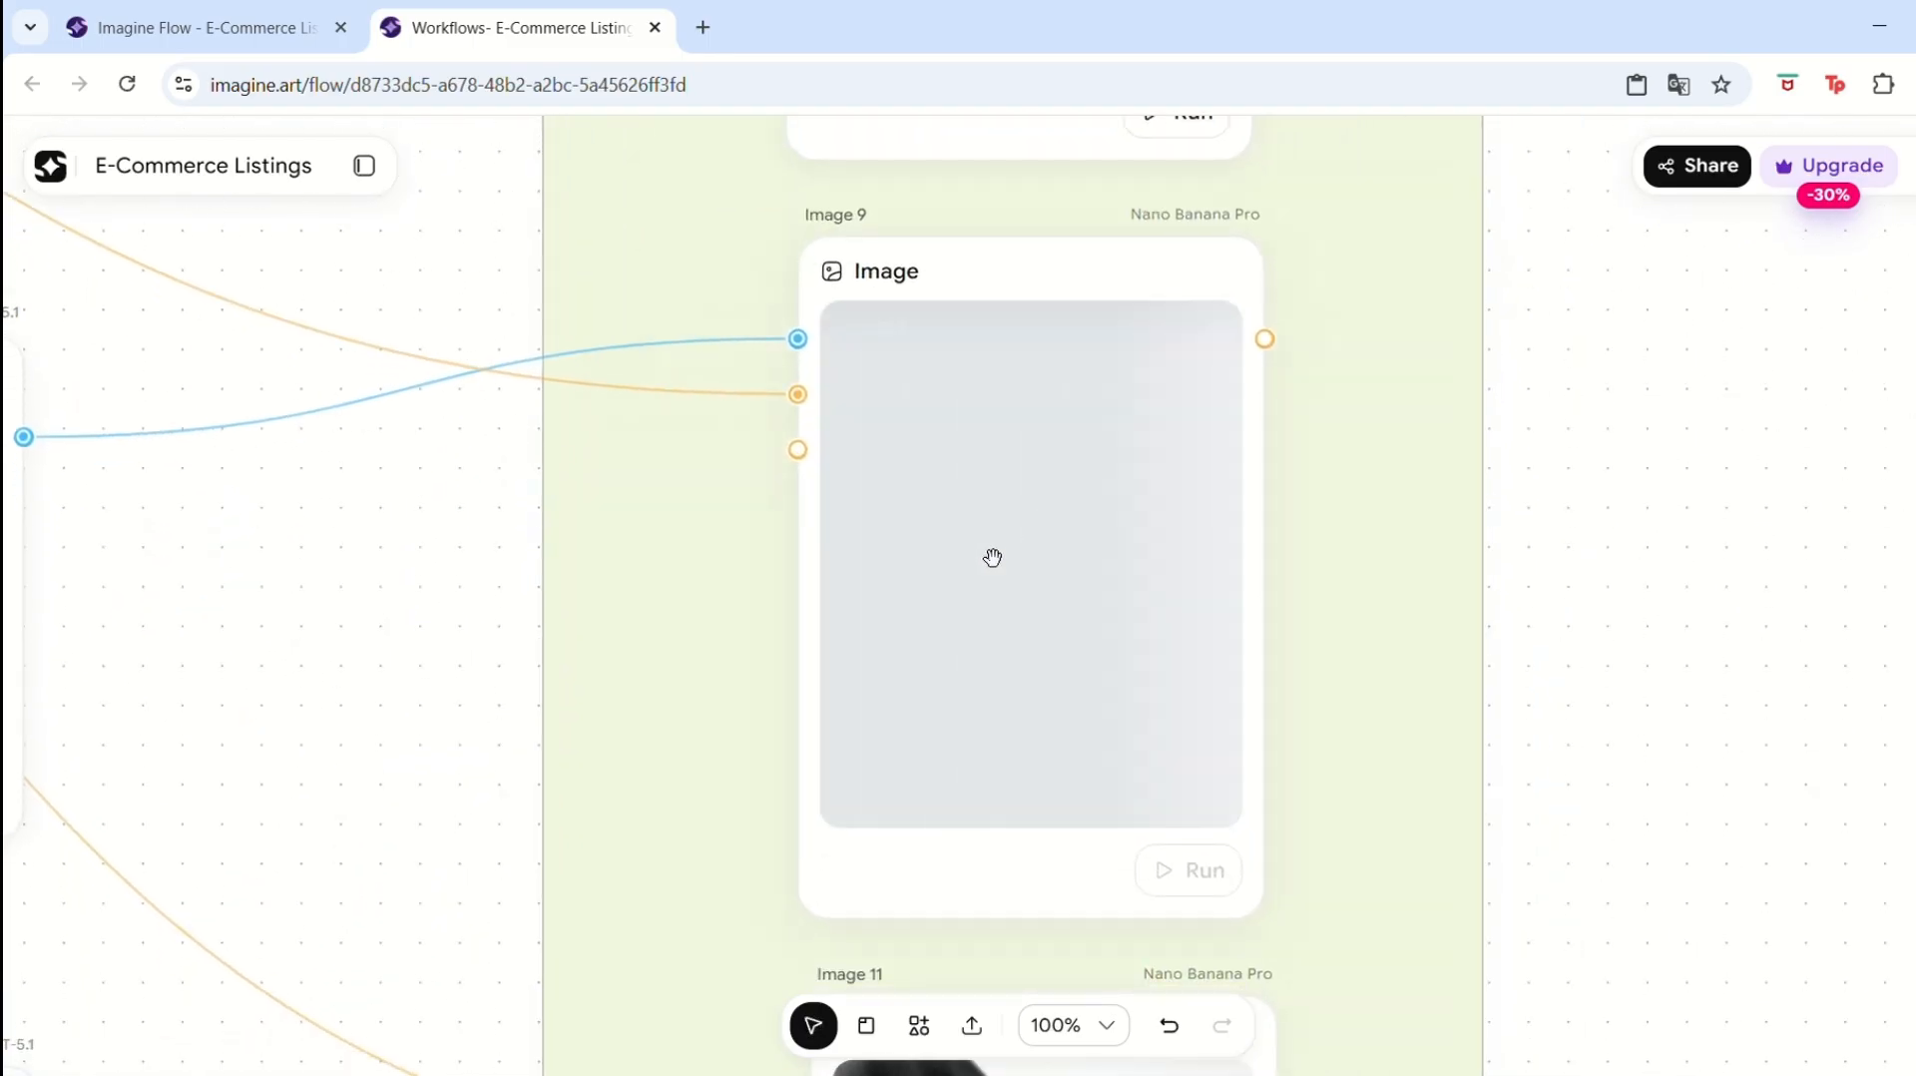
{"action": "left_click", "coordinate": [1107, 554]}
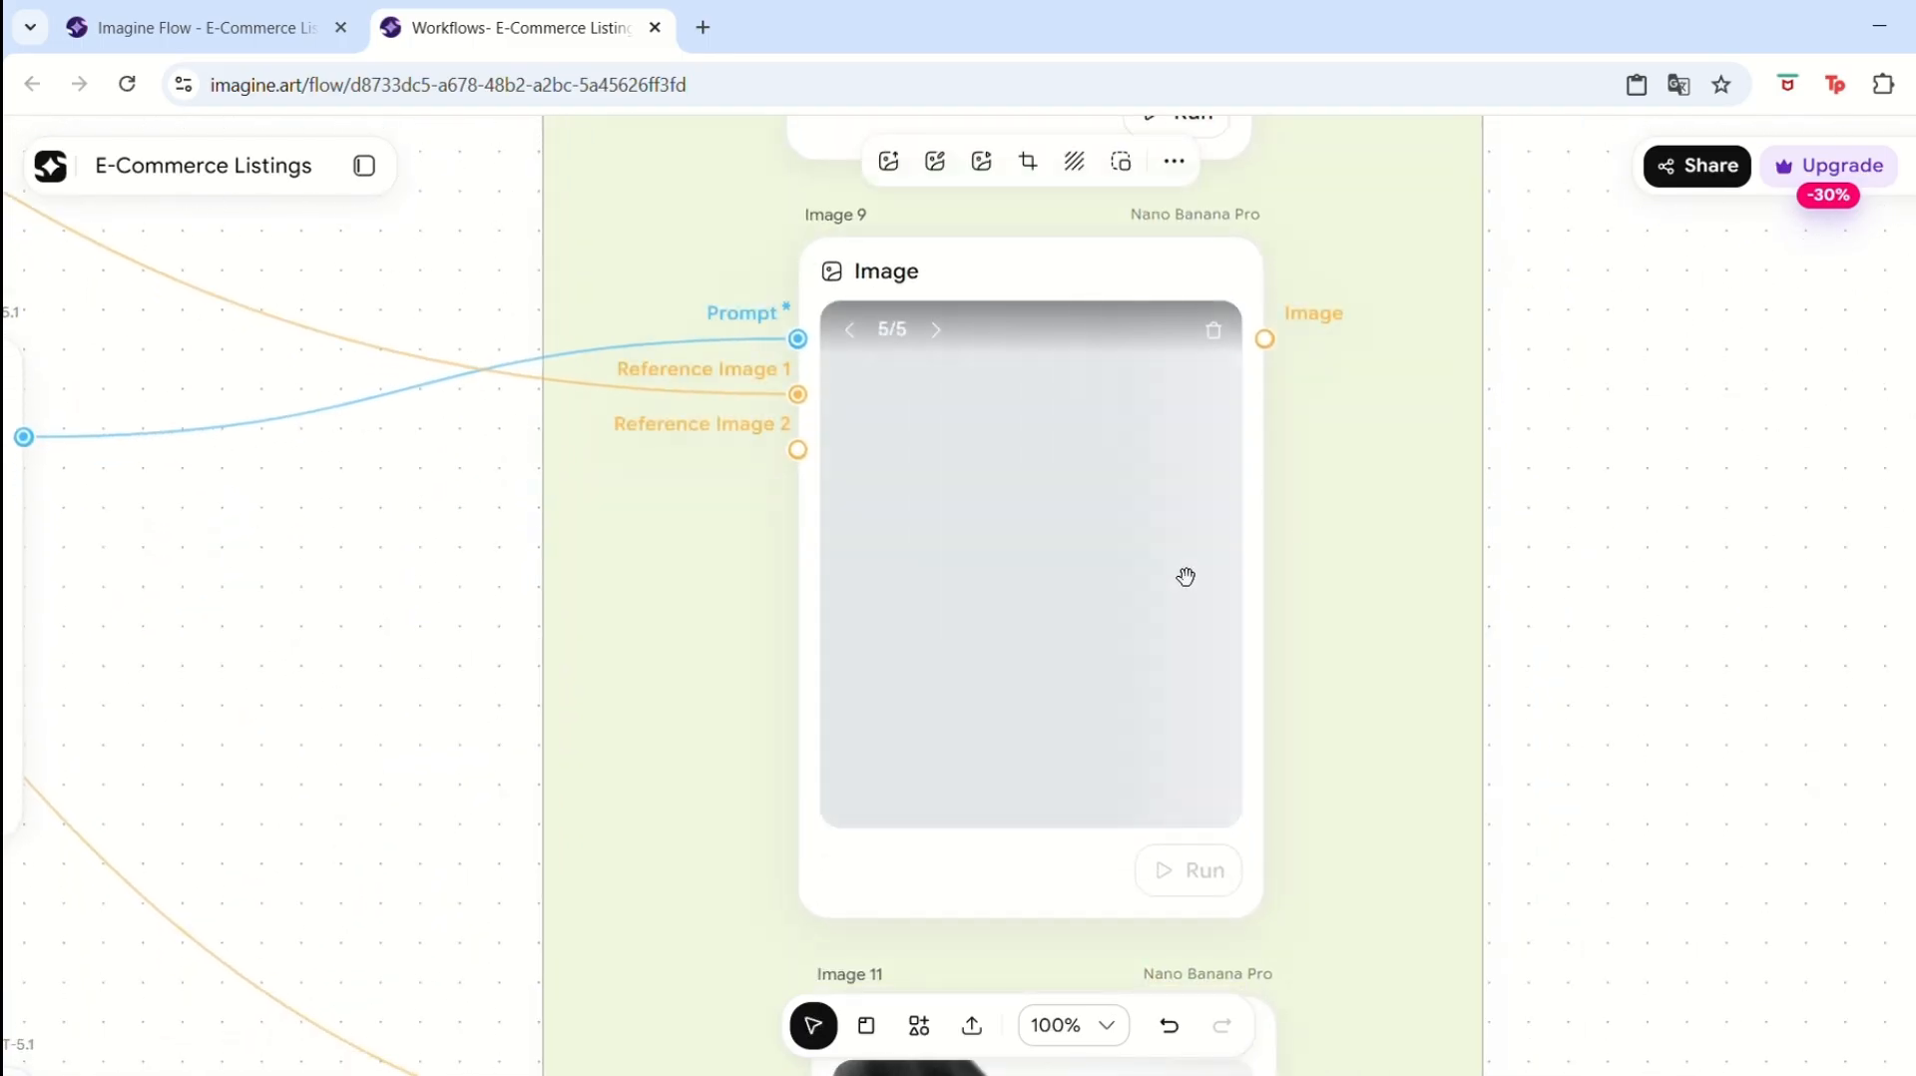
{"action": "scroll", "coordinate": [1710, 620], "scroll_direction": "down", "scroll_amount": 8}
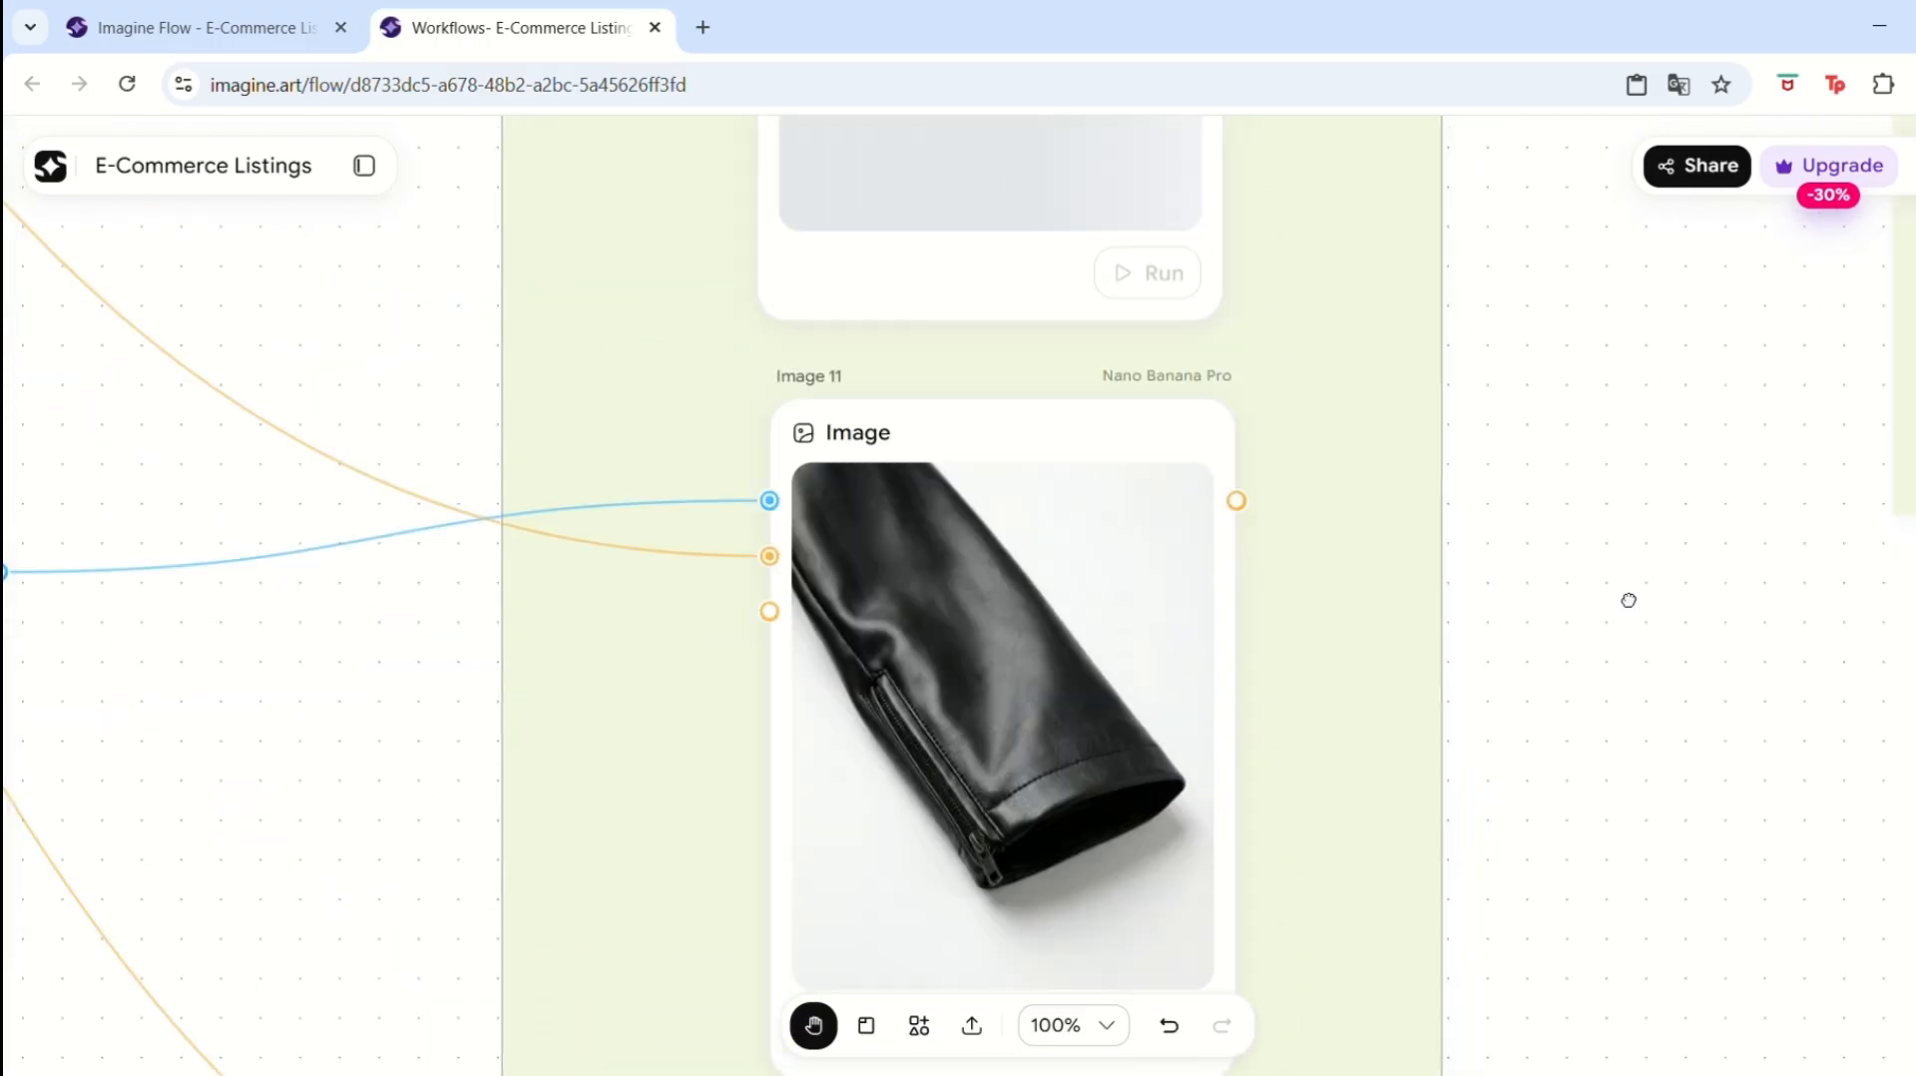
{"action": "left_click_drag", "start_coordinate": [1622, 535], "coordinate": [1640, 575]}
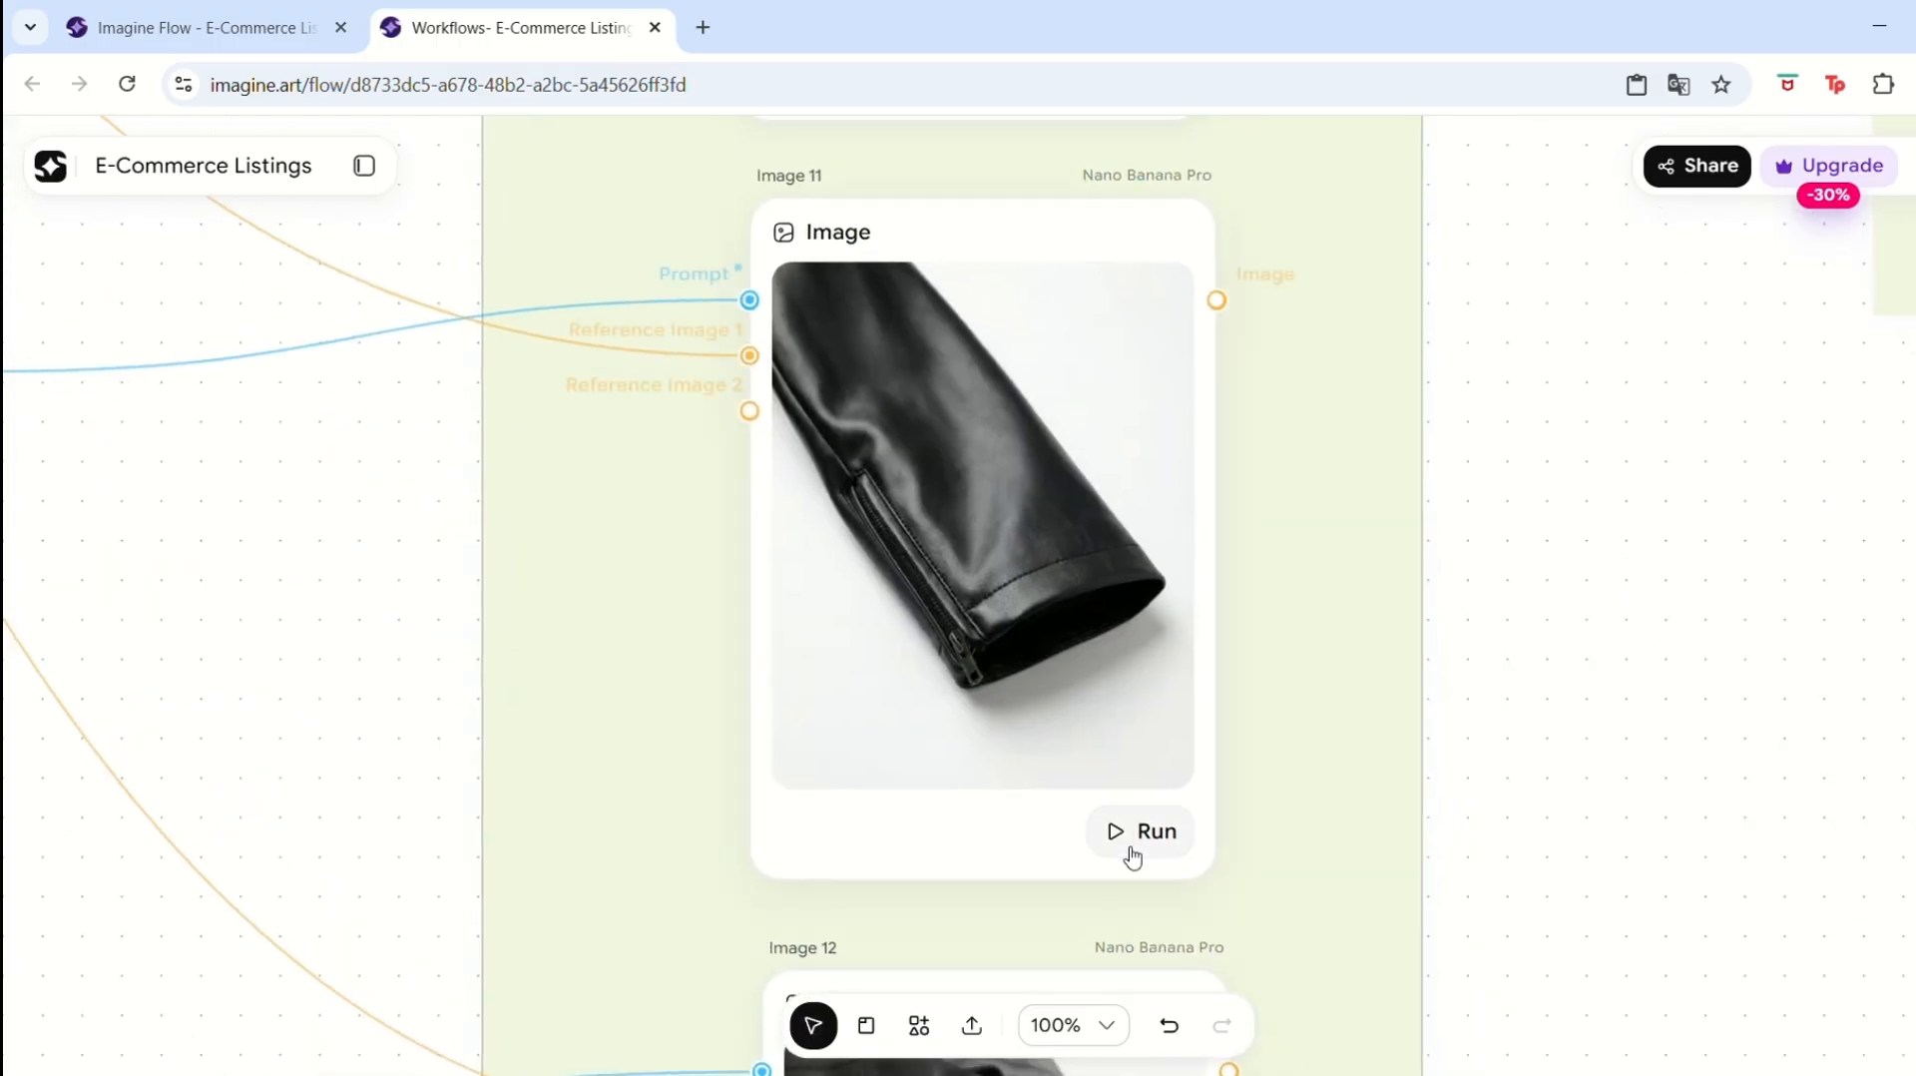
{"action": "left_click", "coordinate": [1140, 850]}
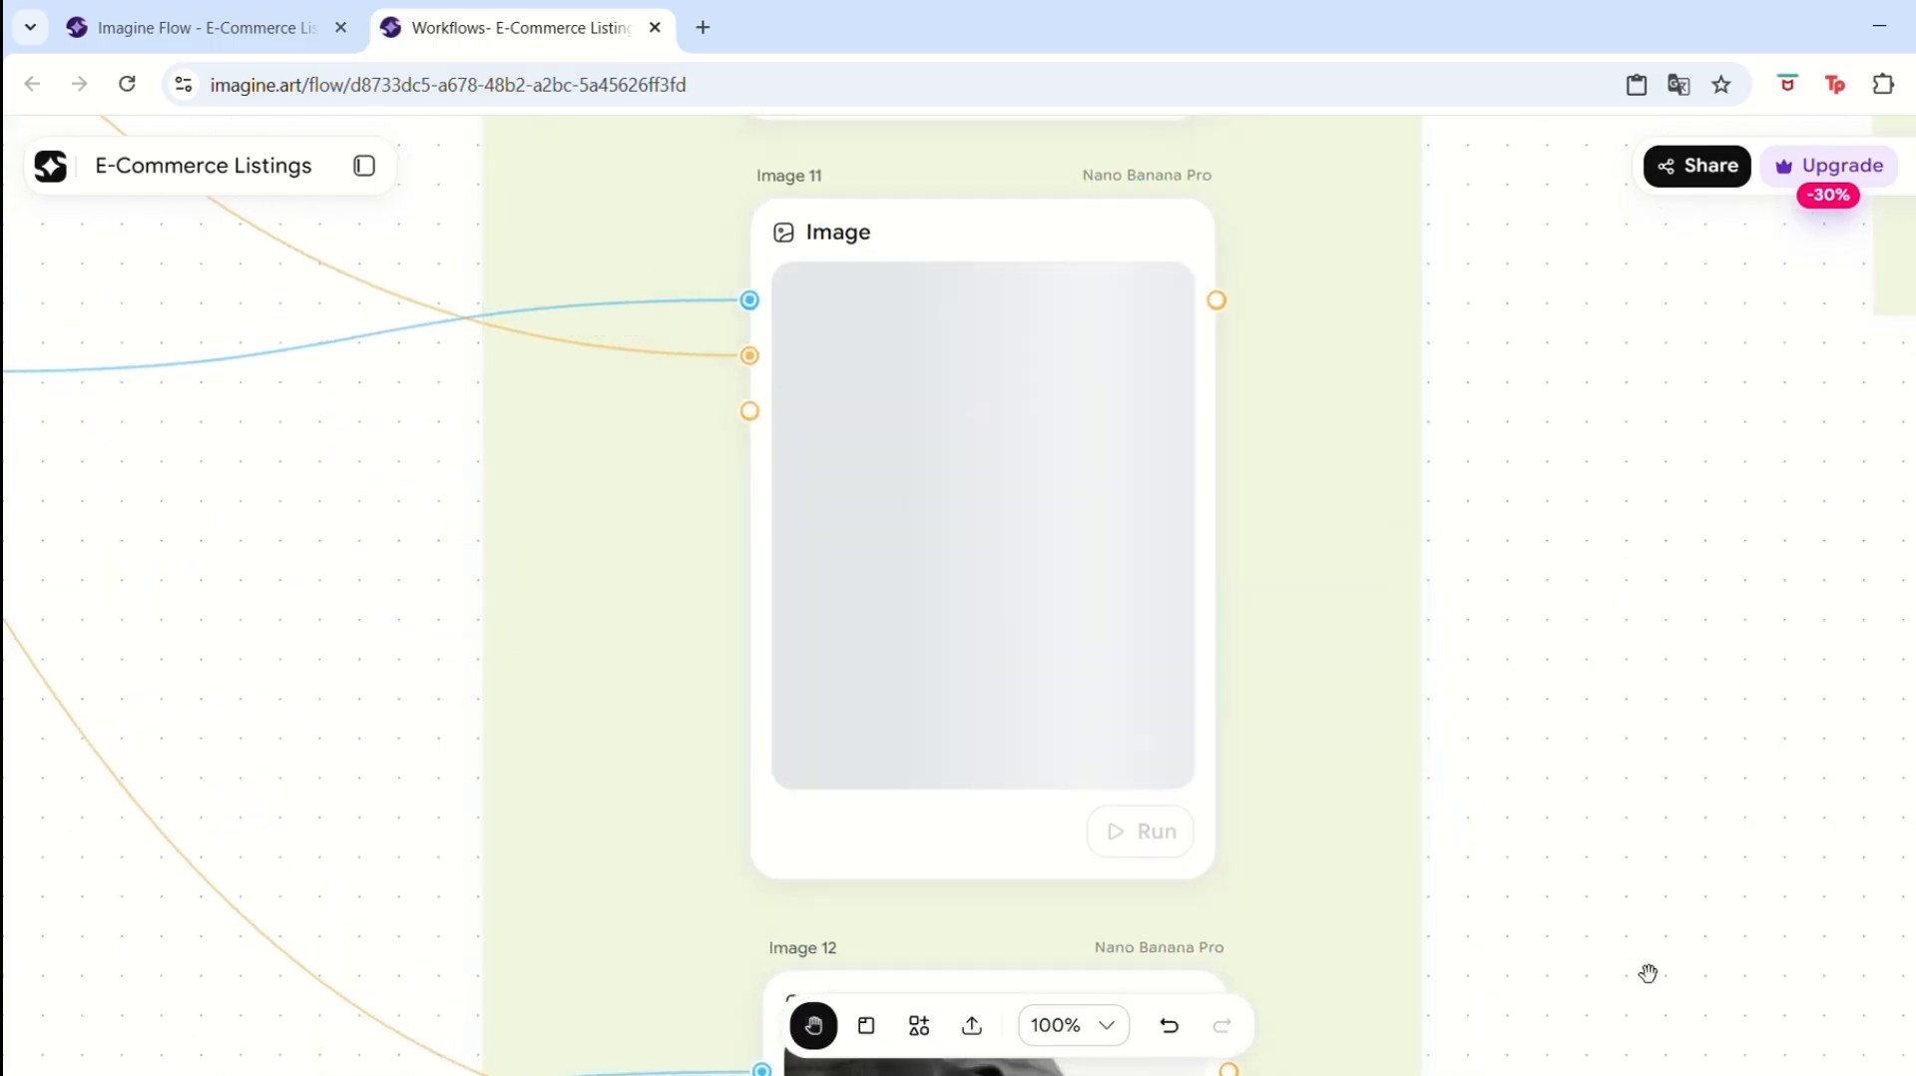
Run the Image 12 and Image 10 nodes to generate the remaining product shots.
{"action": "left_click_drag", "start_coordinate": [1642, 885], "coordinate": [1599, 338]}
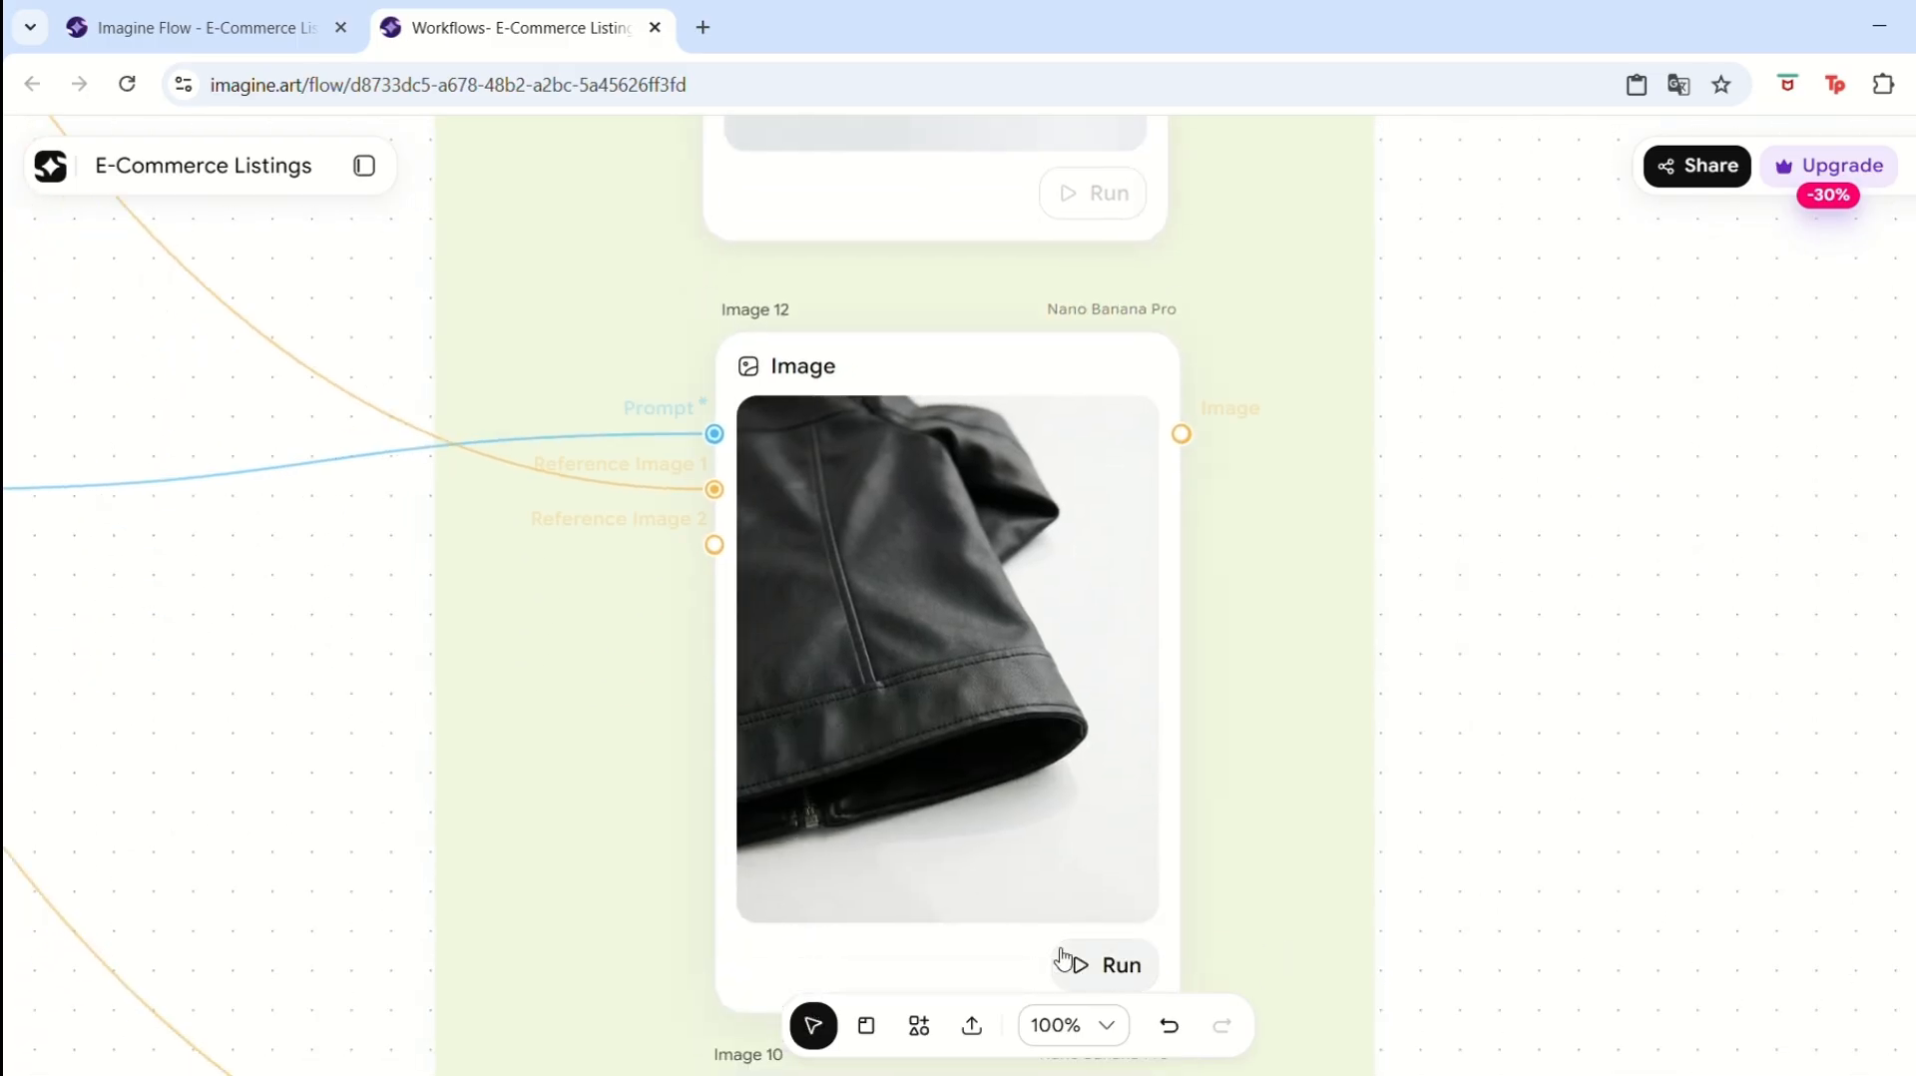
{"action": "left_click", "coordinate": [1107, 960]}
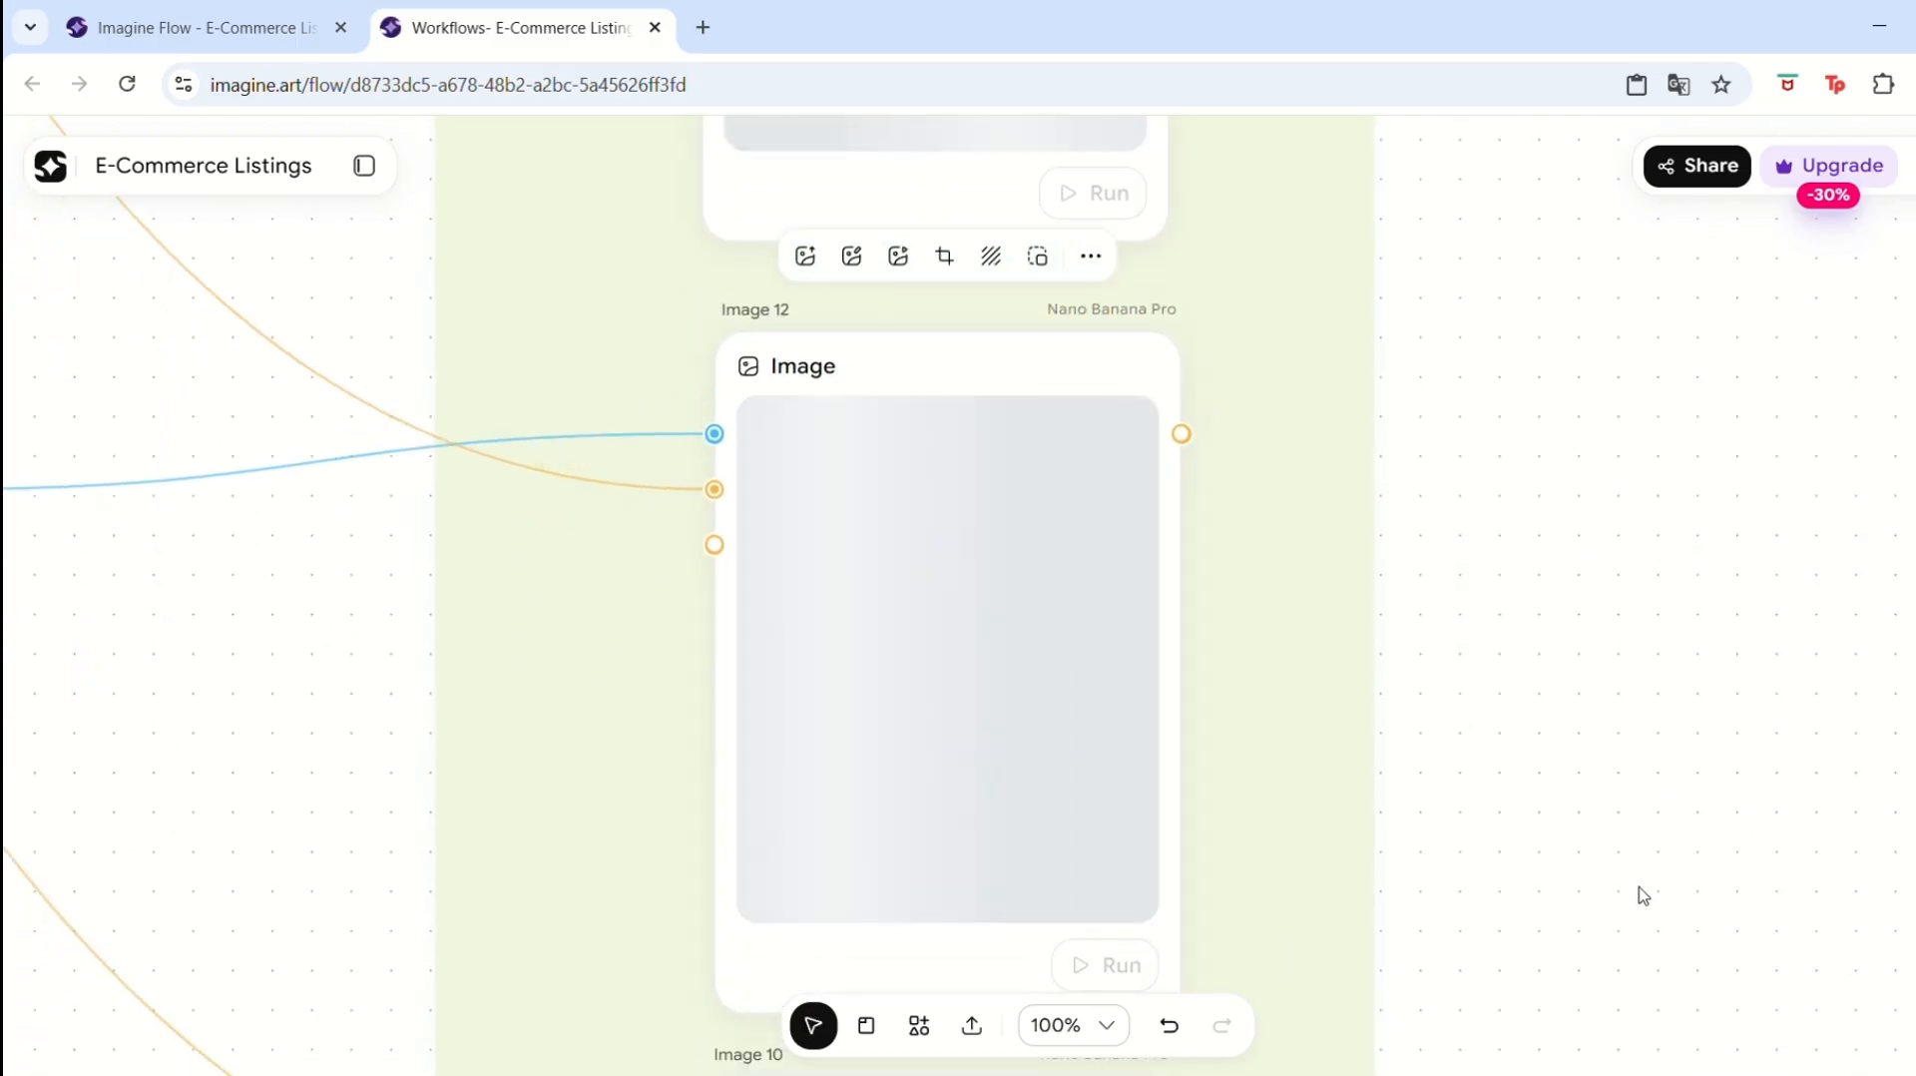
{"action": "left_click", "coordinate": [1628, 961]}
{"action": "left_click_drag", "start_coordinate": [1628, 961], "coordinate": [1616, 577]}
{"action": "left_click_drag", "start_coordinate": [1591, 988], "coordinate": [1596, 554]}
{"action": "left_click", "coordinate": [1095, 948]}
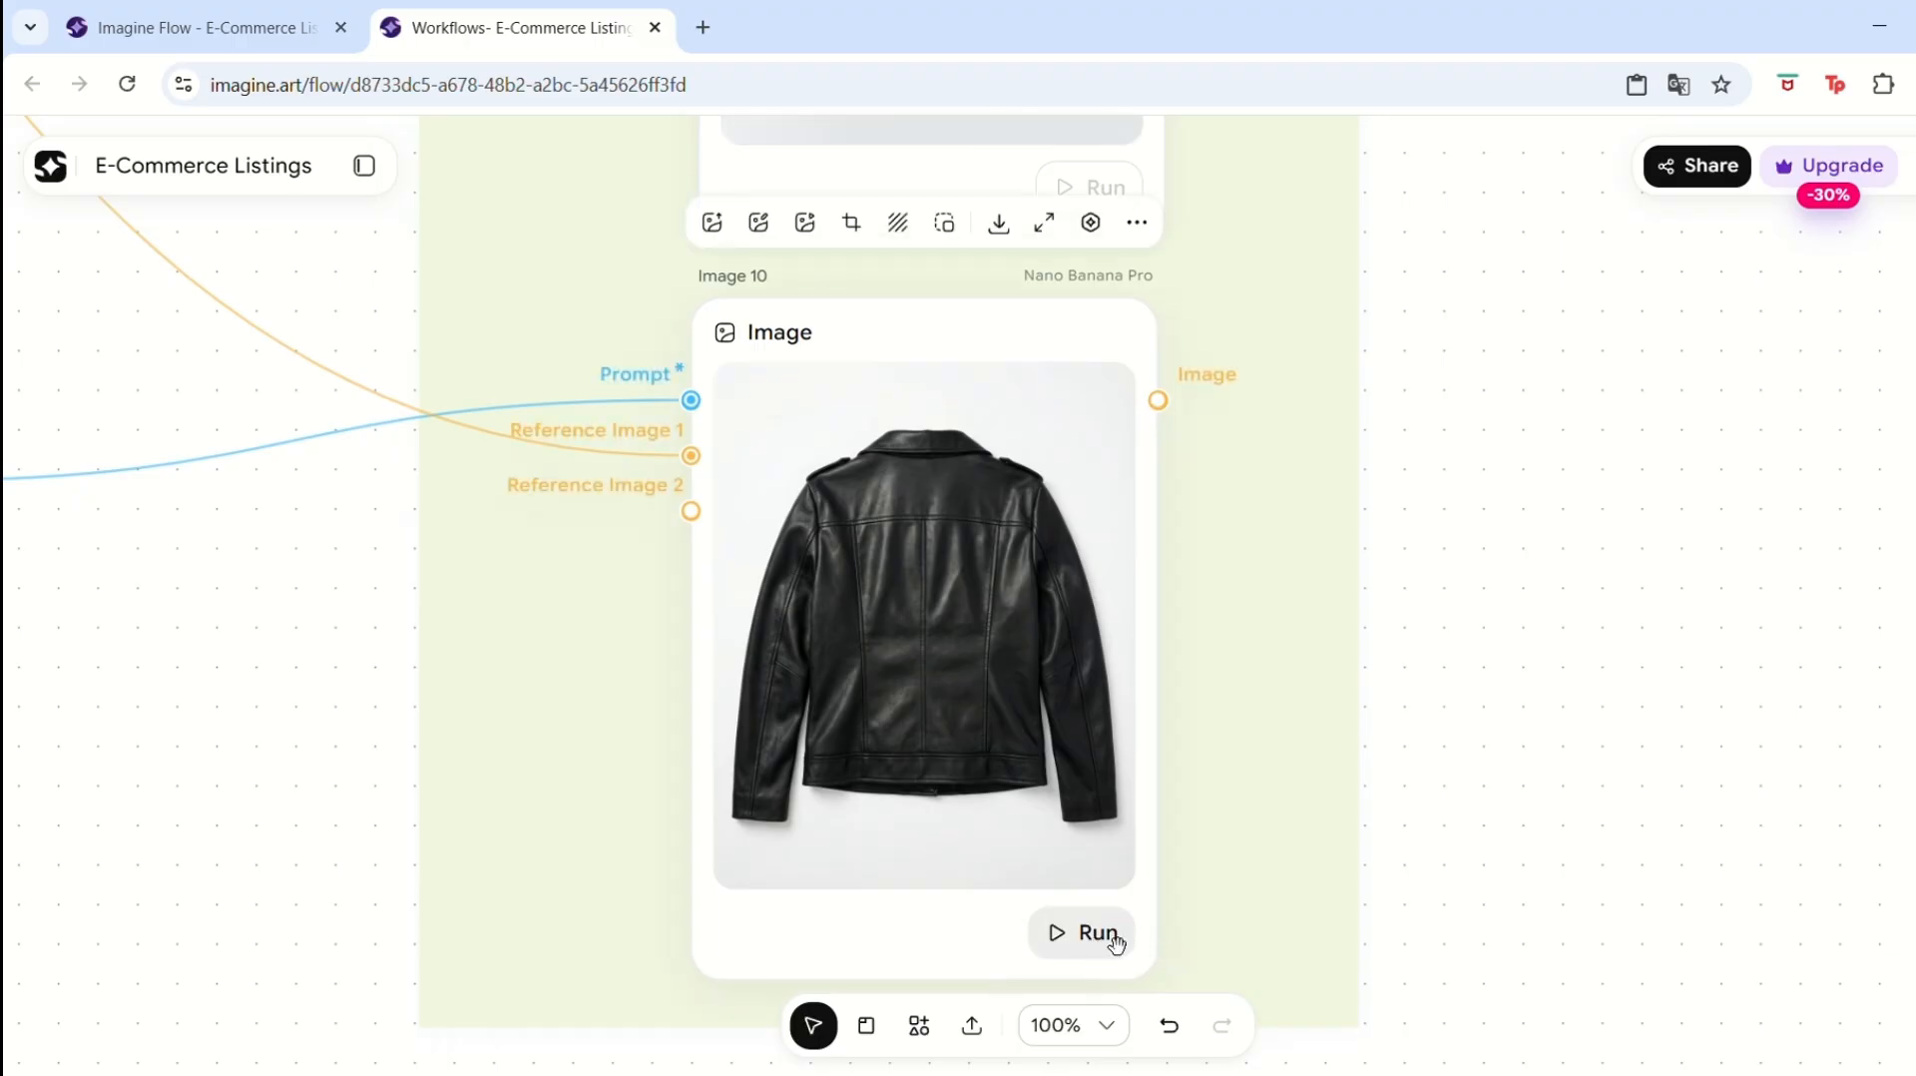
{"action": "left_click", "coordinate": [1116, 942]}
Review the generated shorts images in the Product Only group against the imported photo.
{"action": "left_click_drag", "start_coordinate": [1582, 931], "coordinate": [1582, 721]}
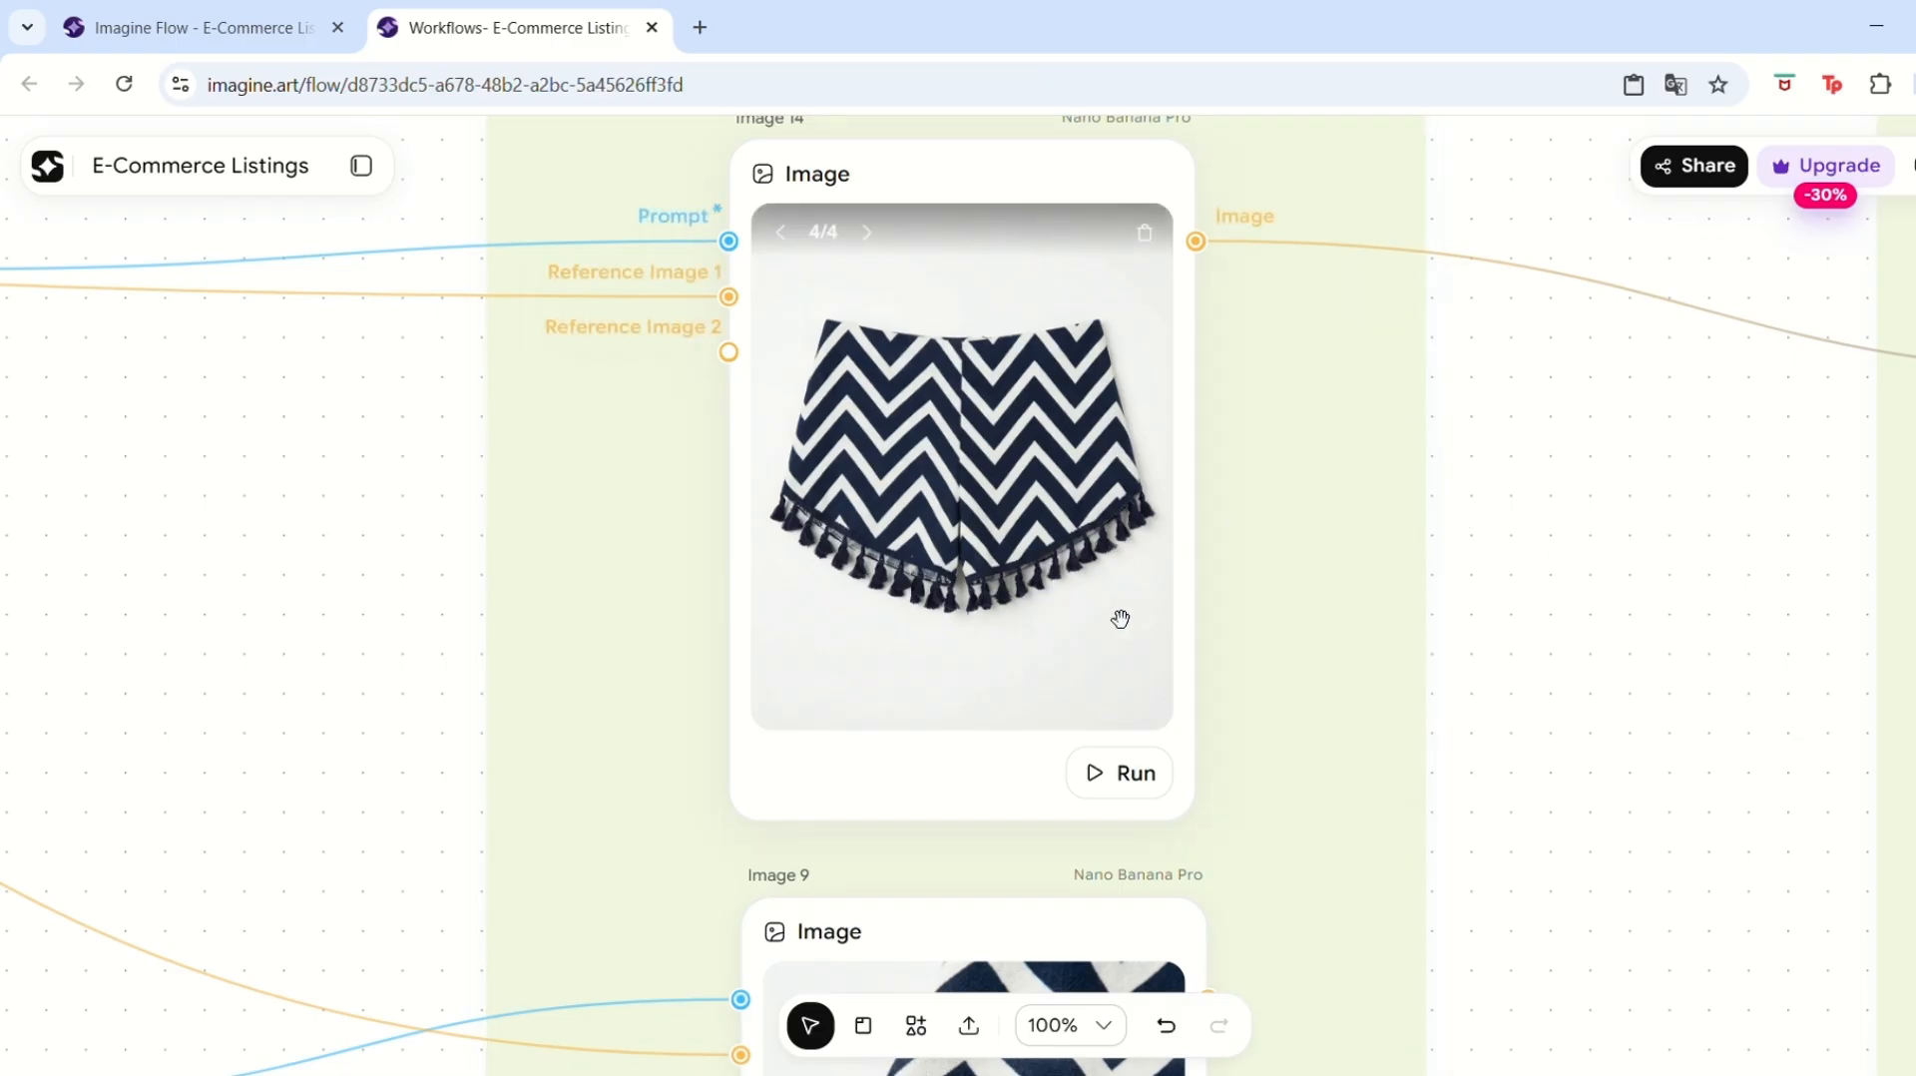
{"action": "left_click_drag", "start_coordinate": [368, 416], "coordinate": [1258, 486]}
{"action": "left_click_drag", "start_coordinate": [160, 501], "coordinate": [1664, 738]}
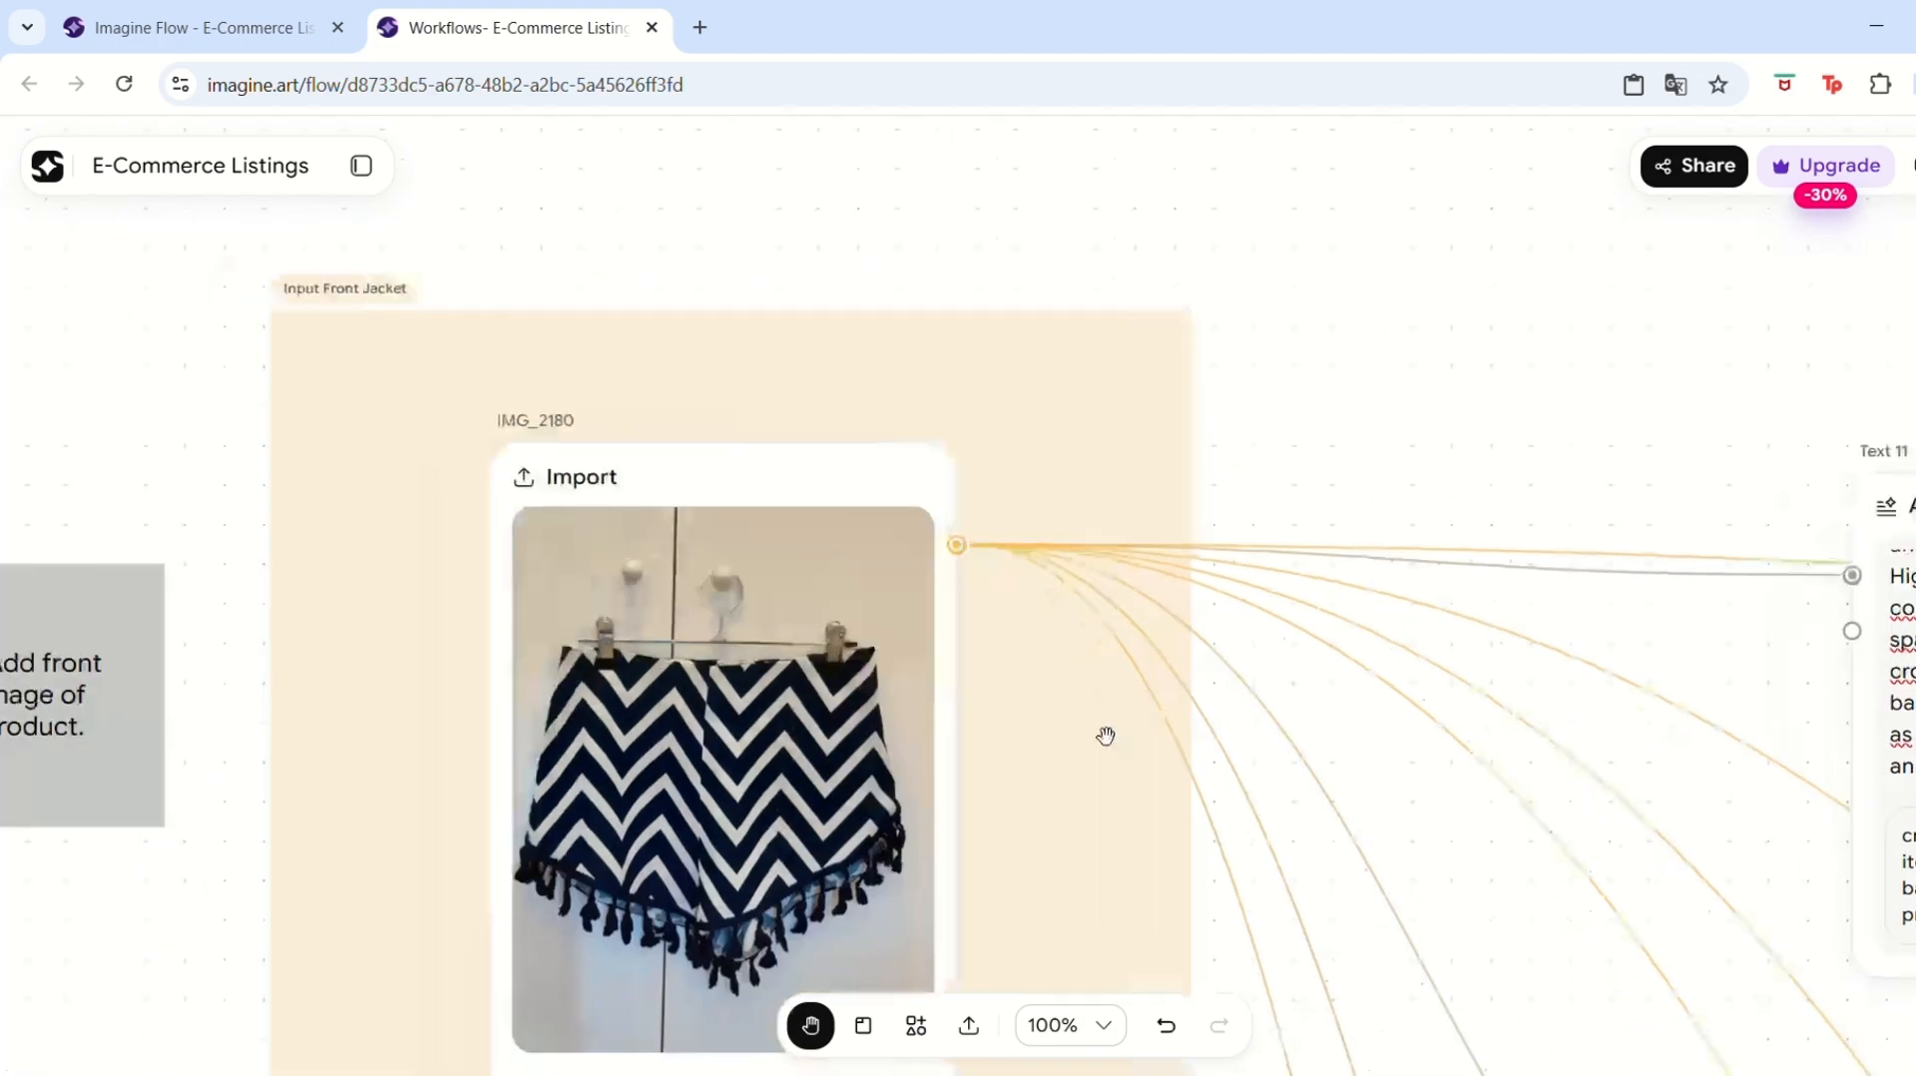
{"action": "left_click_drag", "start_coordinate": [1816, 418], "coordinate": [299, 248]}
{"action": "left_click_drag", "start_coordinate": [1262, 566], "coordinate": [496, 442]}
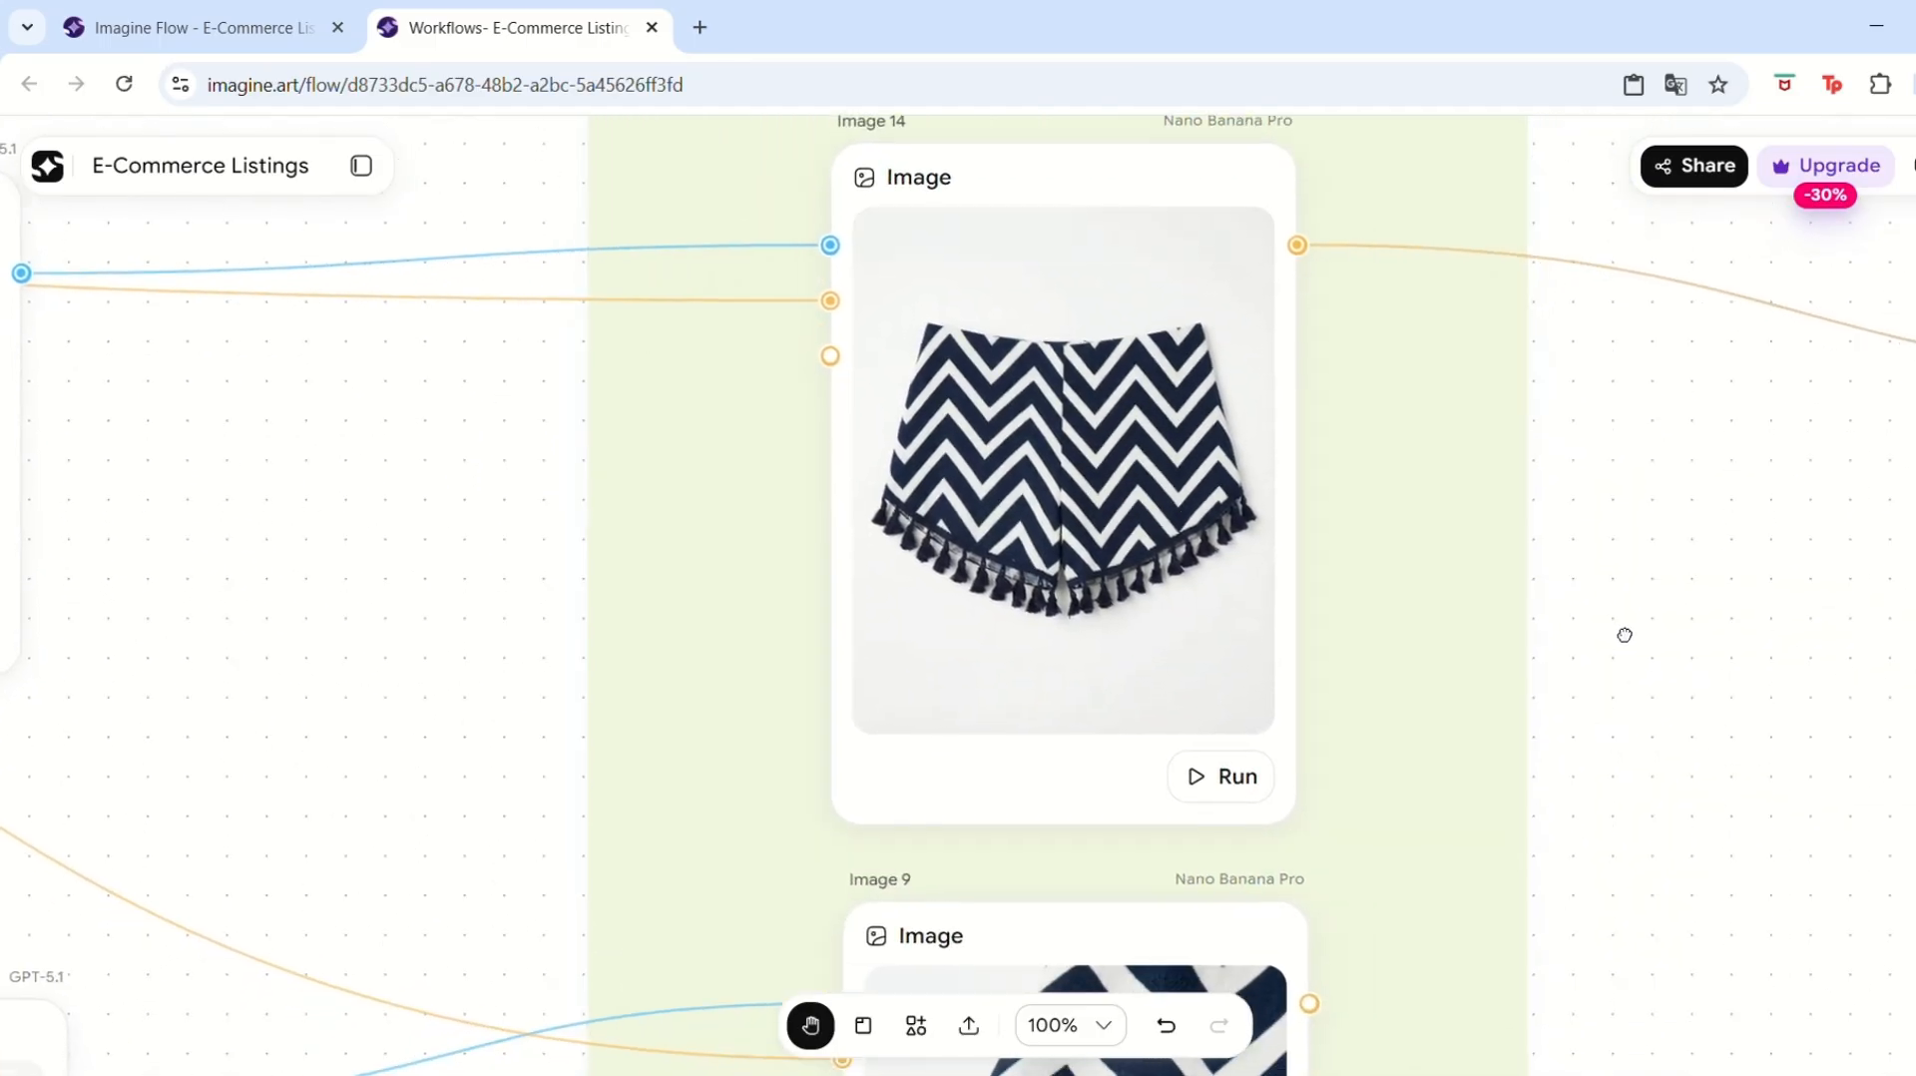
{"action": "left_click_drag", "start_coordinate": [1625, 633], "coordinate": [1631, 325]}
{"action": "left_click_drag", "start_coordinate": [1825, 888], "coordinate": [1735, 545]}
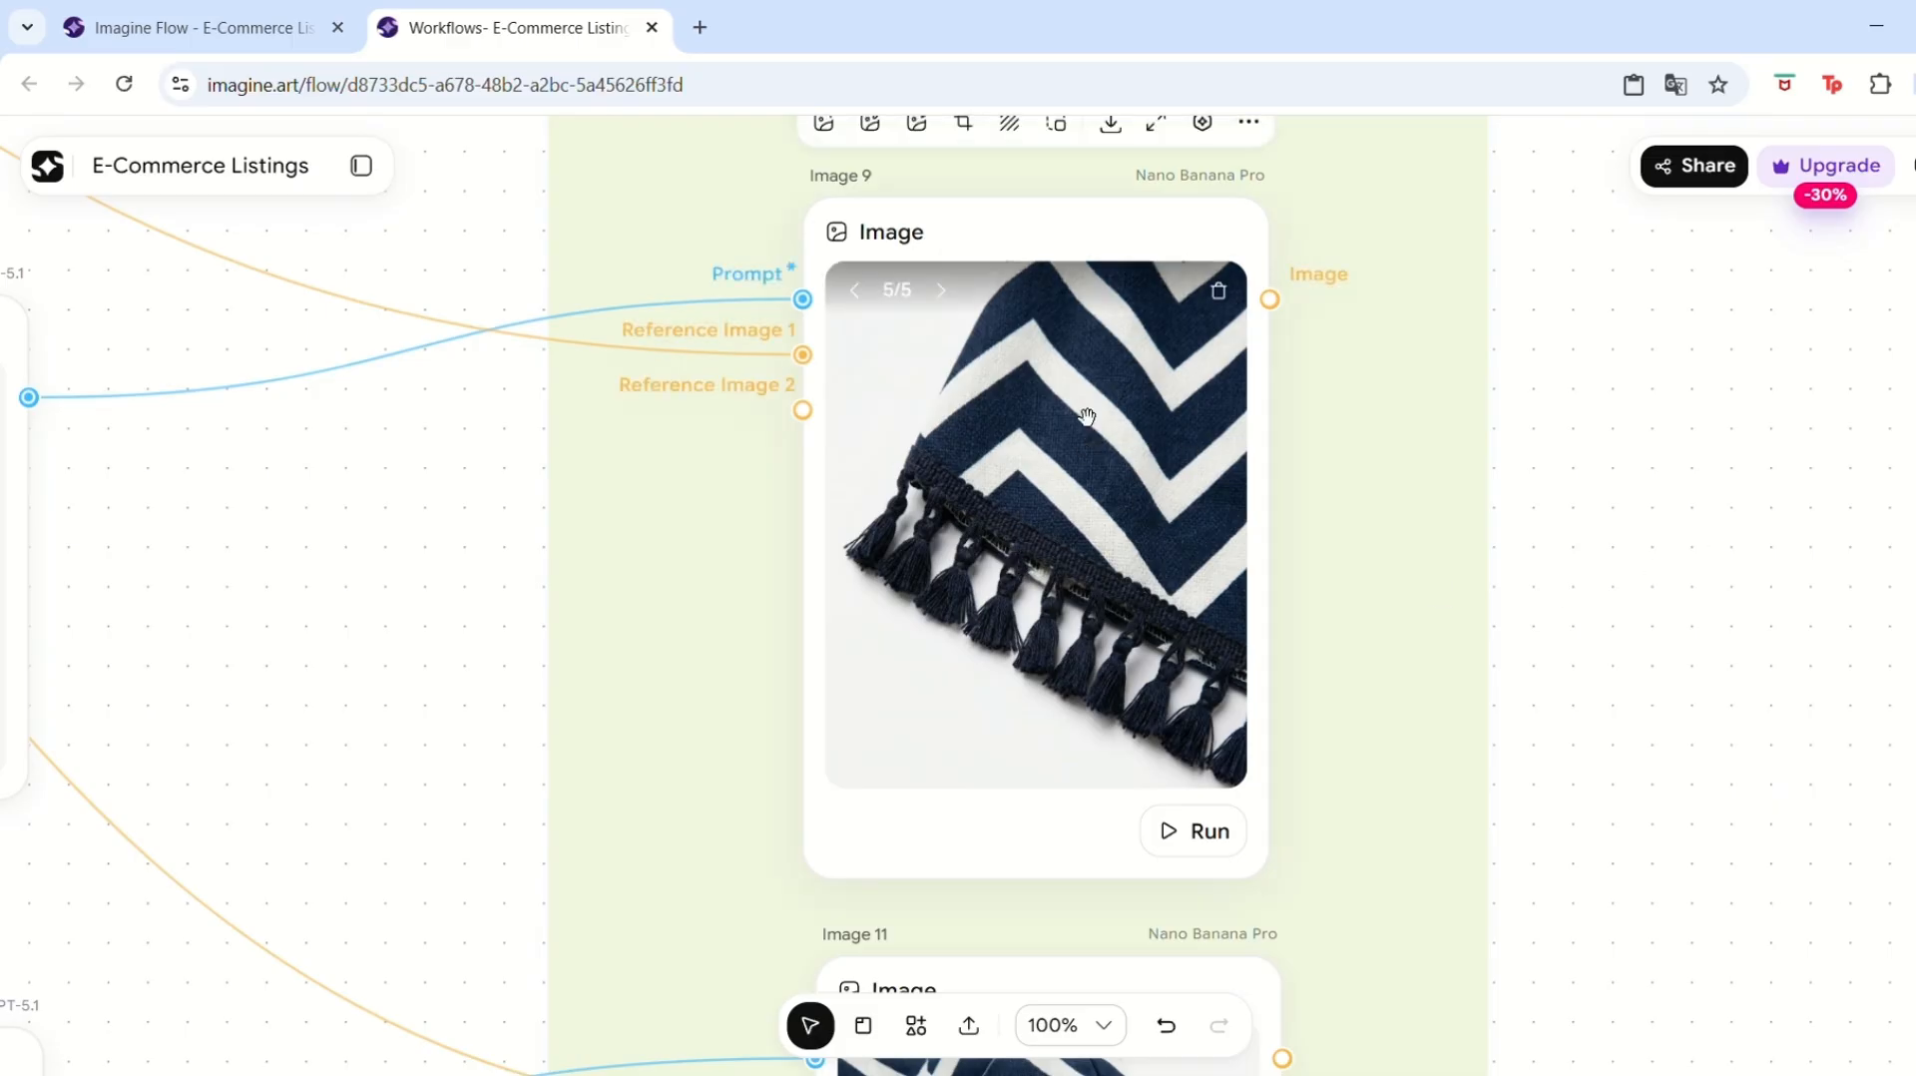
{"action": "left_click_drag", "start_coordinate": [1655, 721], "coordinate": [1570, 397]}
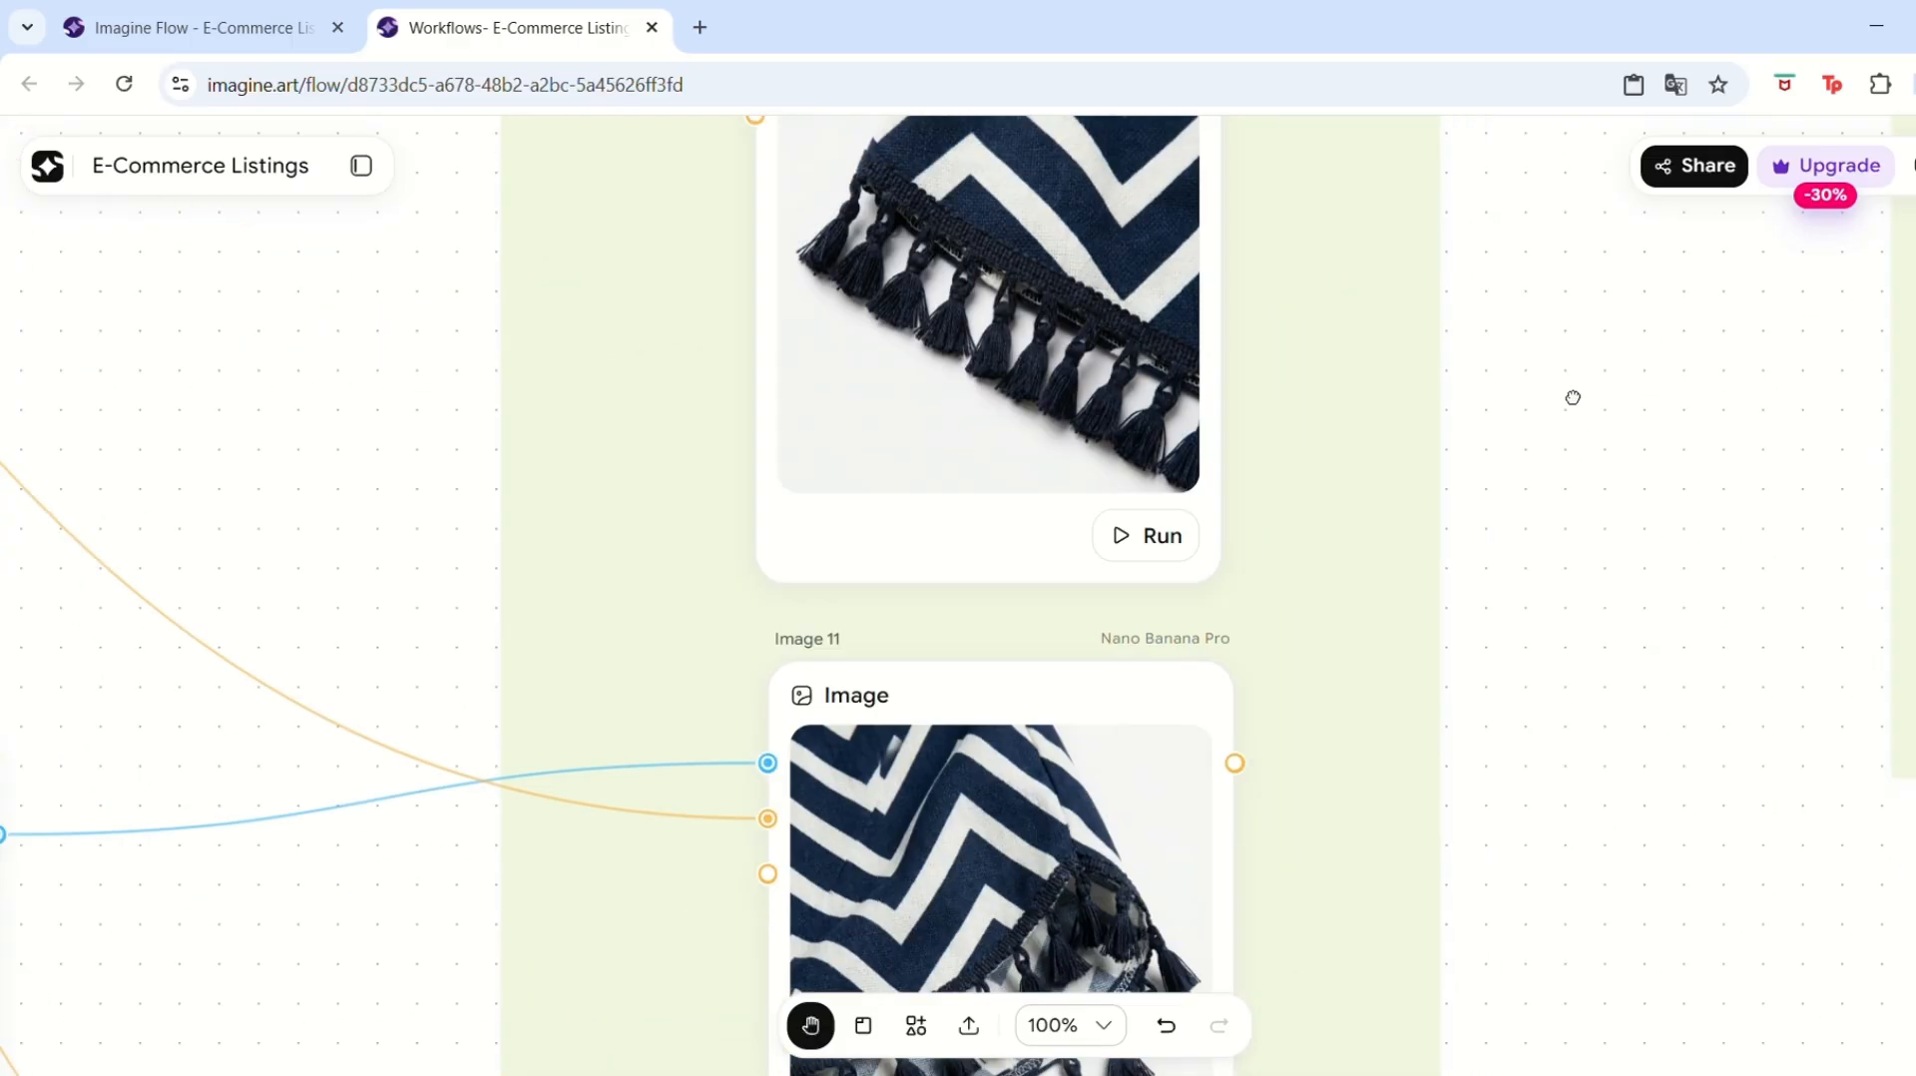
{"action": "left_click_drag", "start_coordinate": [1586, 956], "coordinate": [1582, 768]}
{"action": "left_click_drag", "start_coordinate": [1610, 571], "coordinate": [1633, 331]}
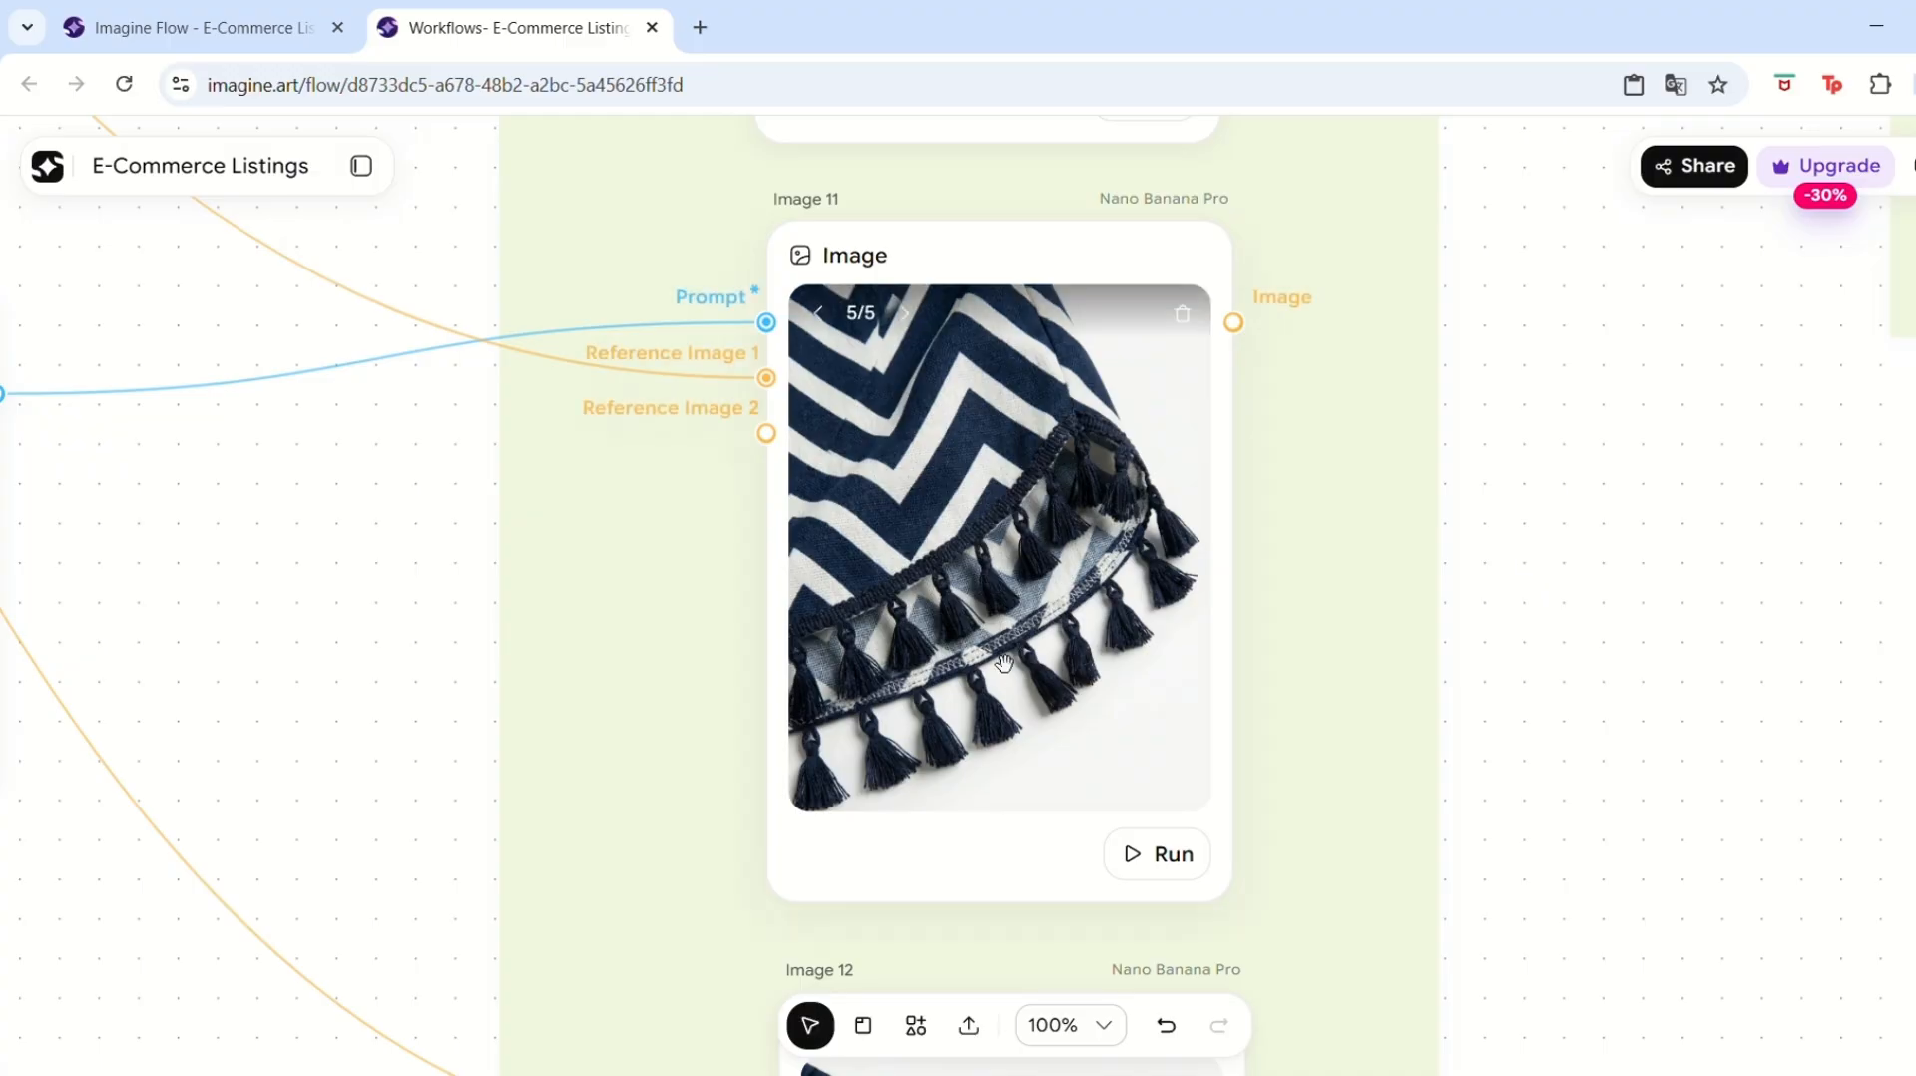
{"action": "left_click_drag", "start_coordinate": [1711, 831], "coordinate": [1654, 392]}
{"action": "left_click_drag", "start_coordinate": [1603, 788], "coordinate": [1622, 441]}
{"action": "key", "text": "space"}
{"action": "left_click_drag", "start_coordinate": [1712, 710], "coordinate": [1668, 236]}
{"action": "left_click_drag", "start_coordinate": [1621, 782], "coordinate": [1519, 751]}
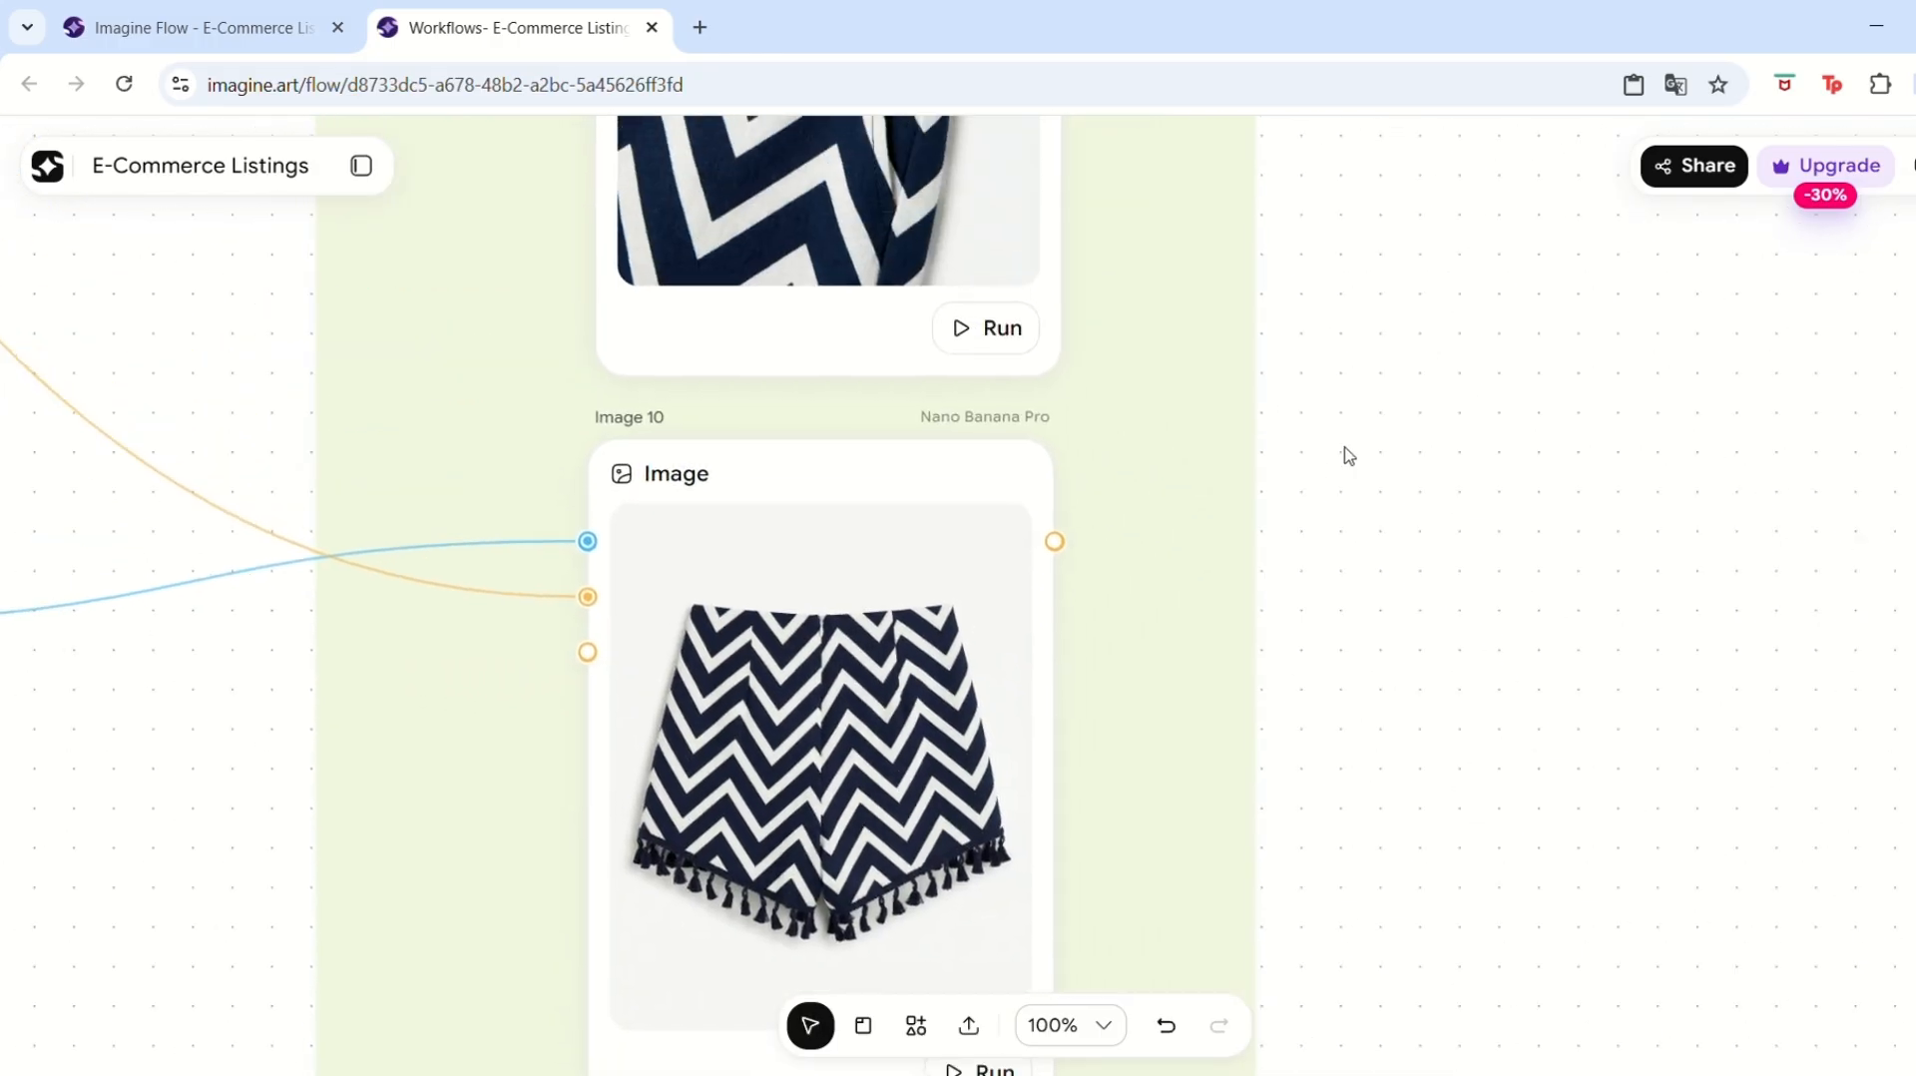
{"action": "scroll", "coordinate": [1434, 301], "scroll_direction": "up", "scroll_amount": 10}
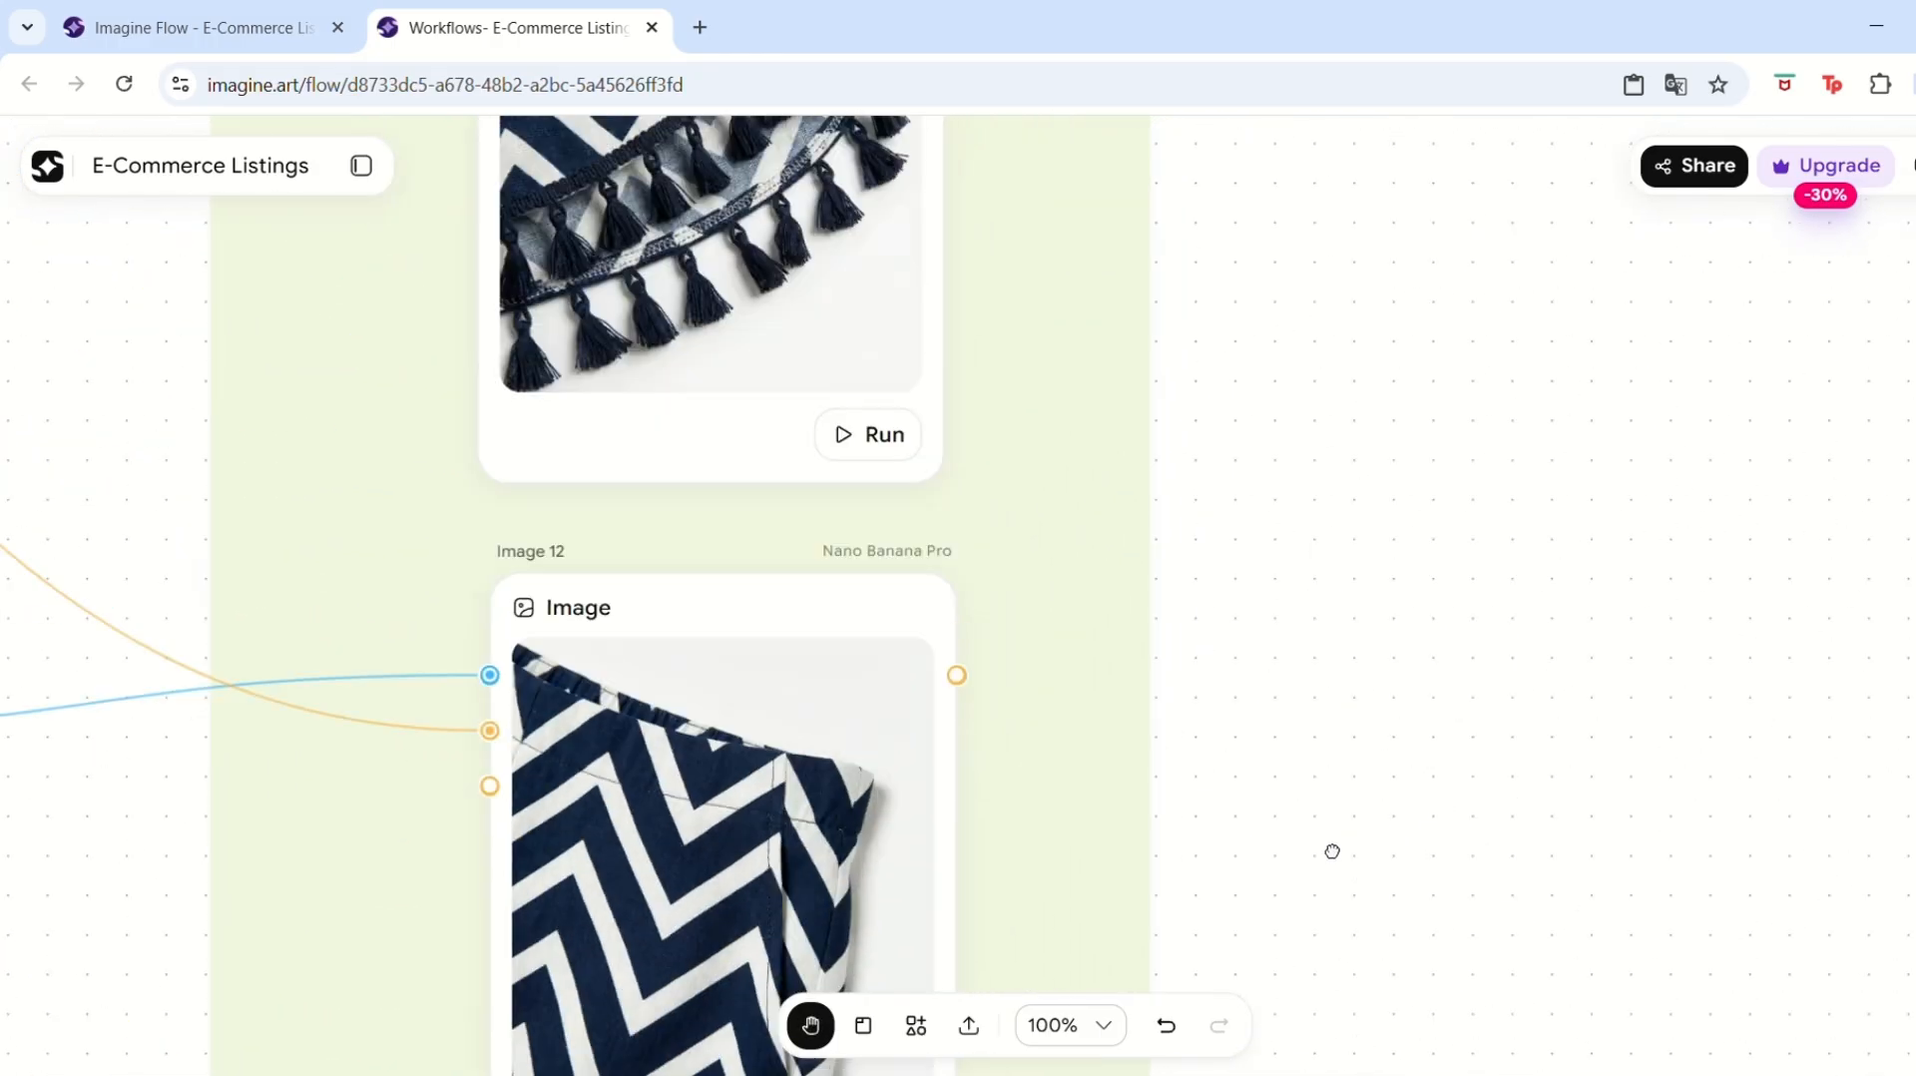
Examine the Model Shoot group's Text 6 and Image 6 nodes and their link from the Product Only shorts image.
{"action": "left_click_drag", "start_coordinate": [1330, 392], "coordinate": [1278, 654]}
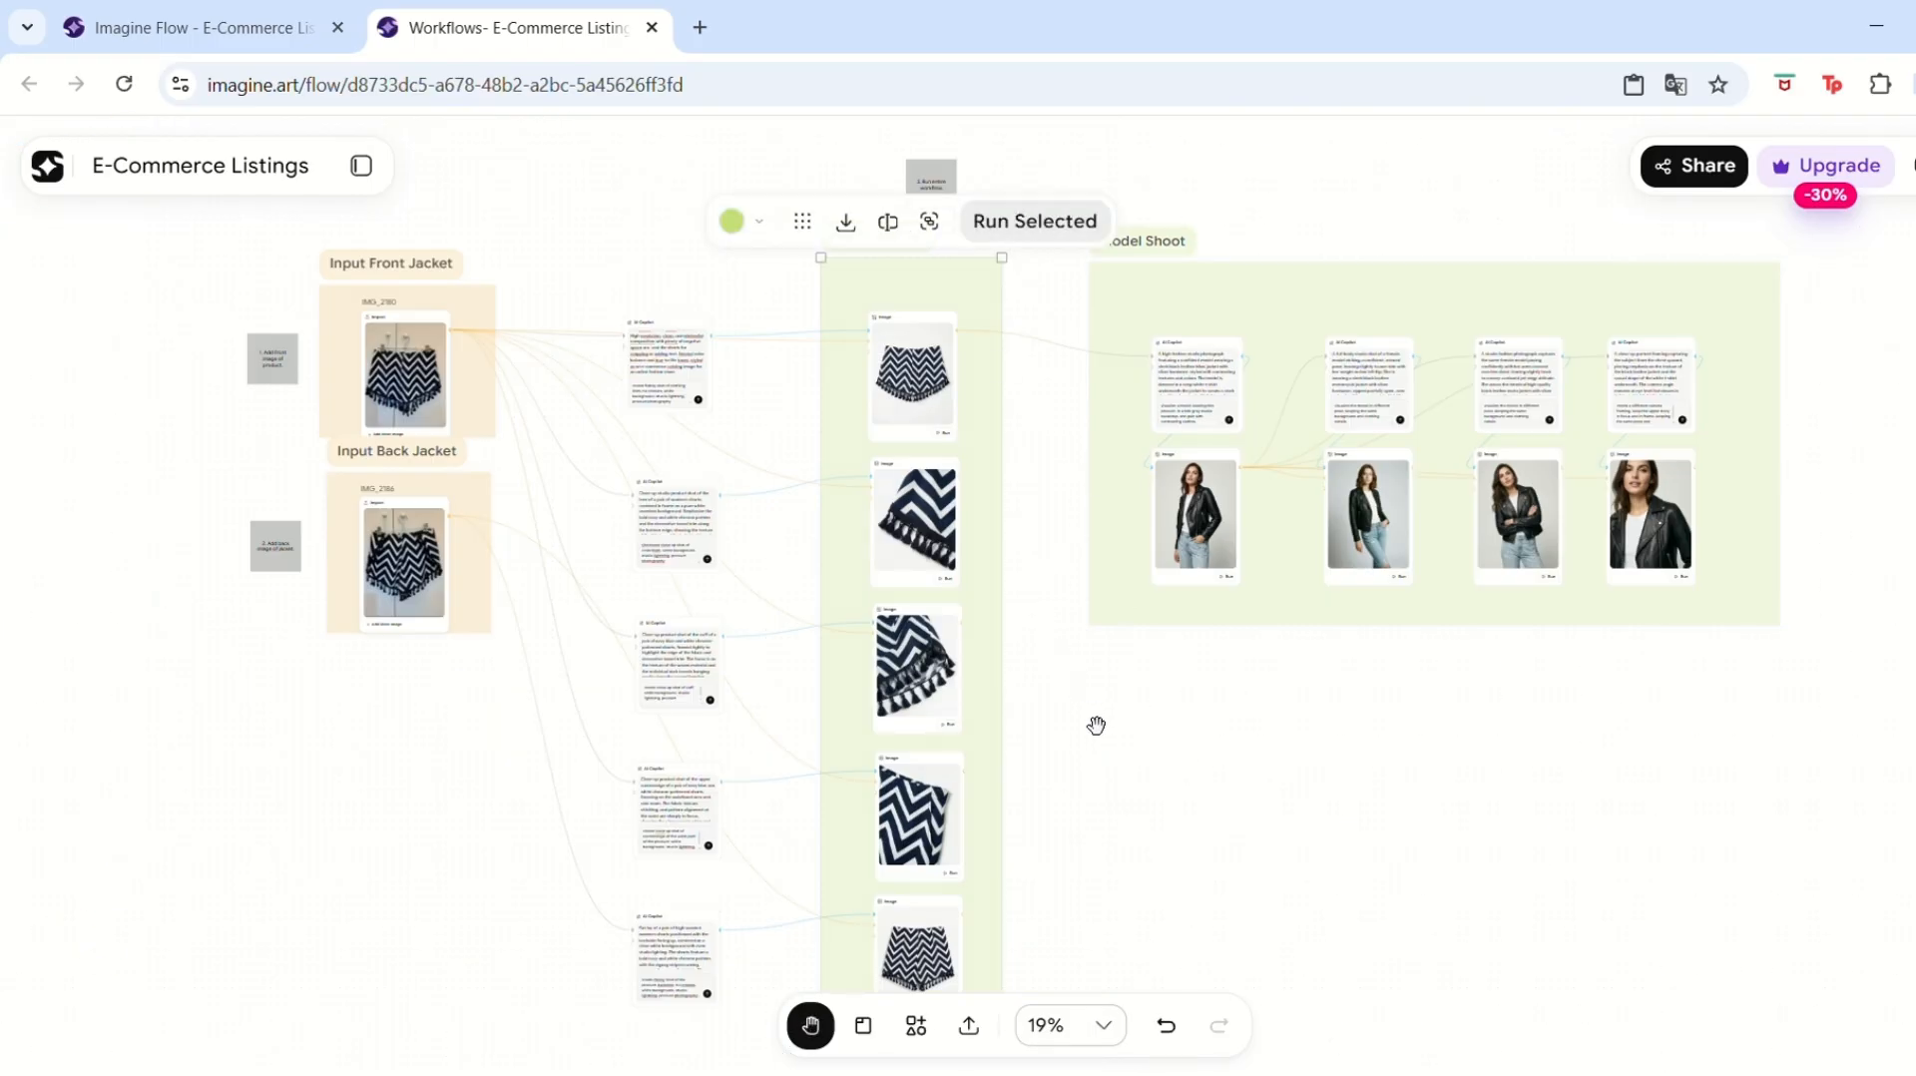
{"action": "left_click", "coordinate": [1095, 725]}
{"action": "left_click_drag", "start_coordinate": [1154, 824], "coordinate": [1171, 779]}
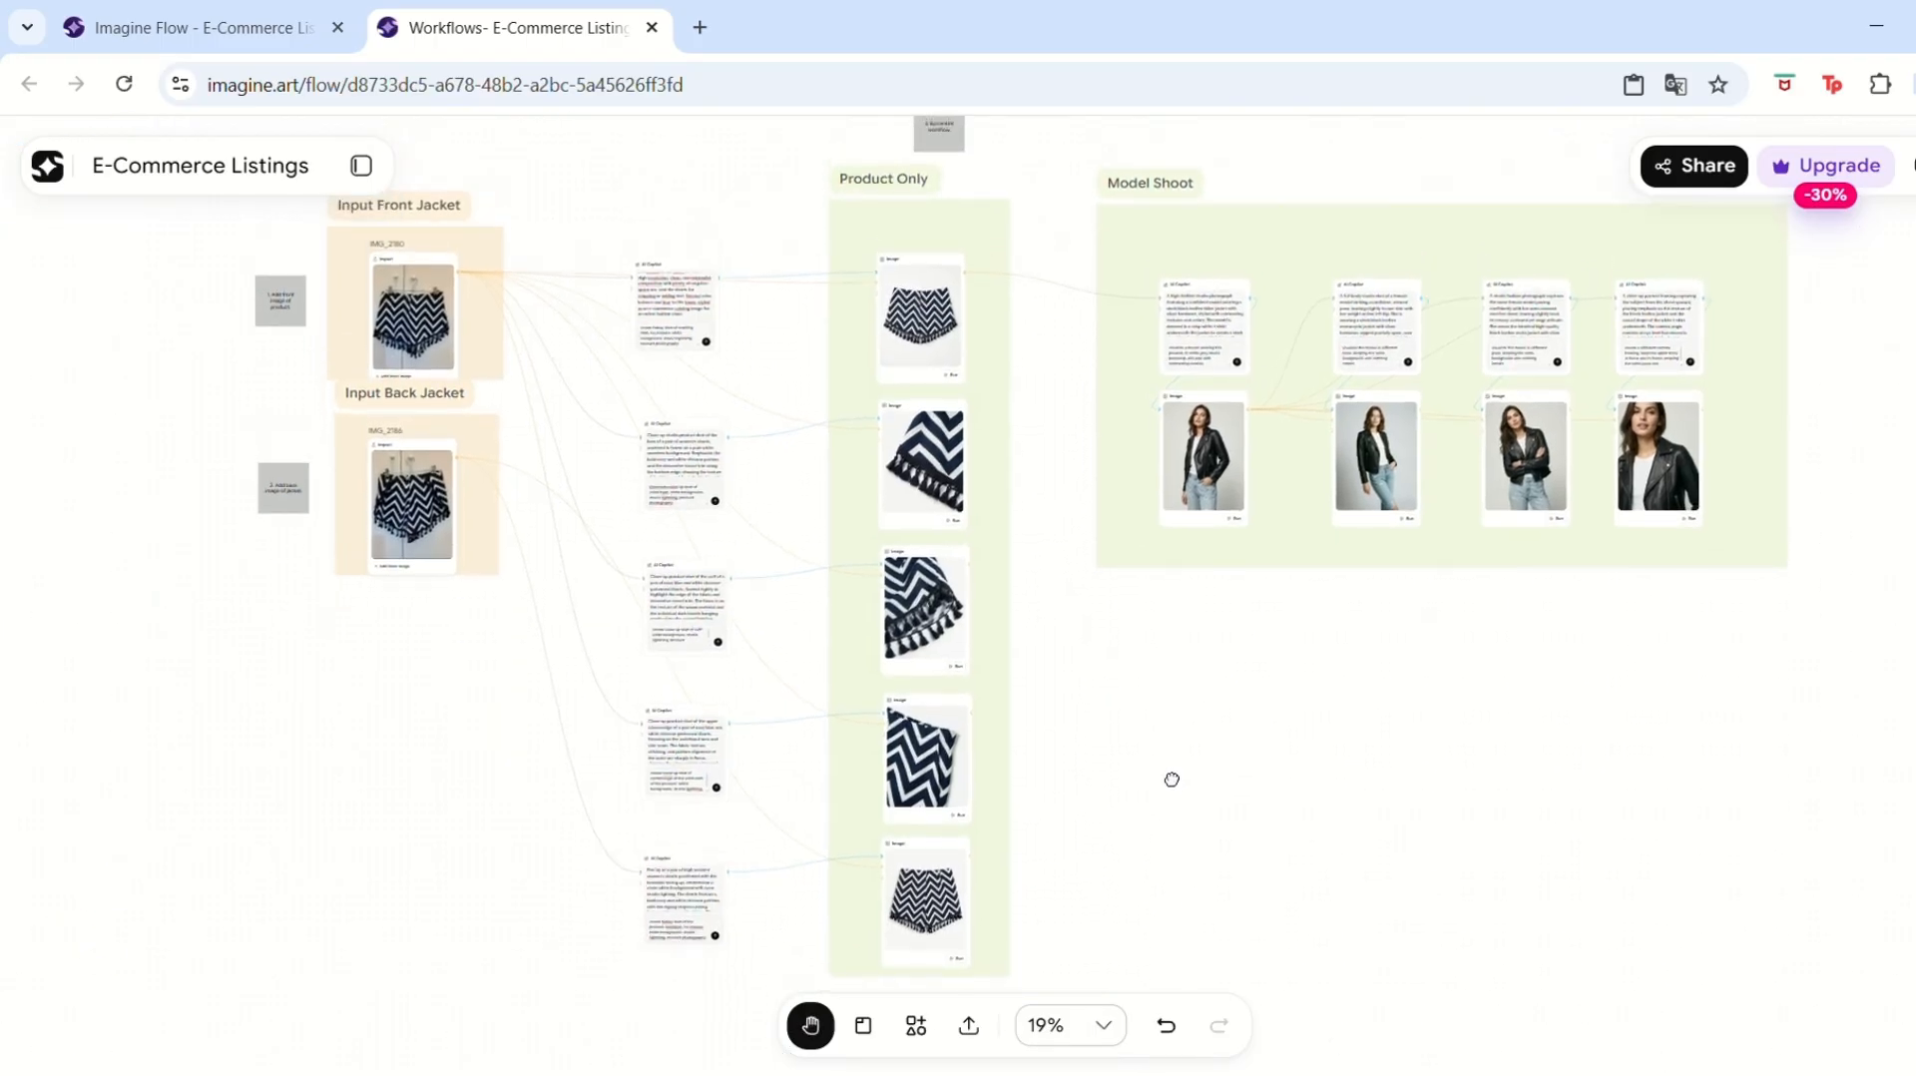
{"action": "left_click_drag", "start_coordinate": [1561, 667], "coordinate": [1356, 736]}
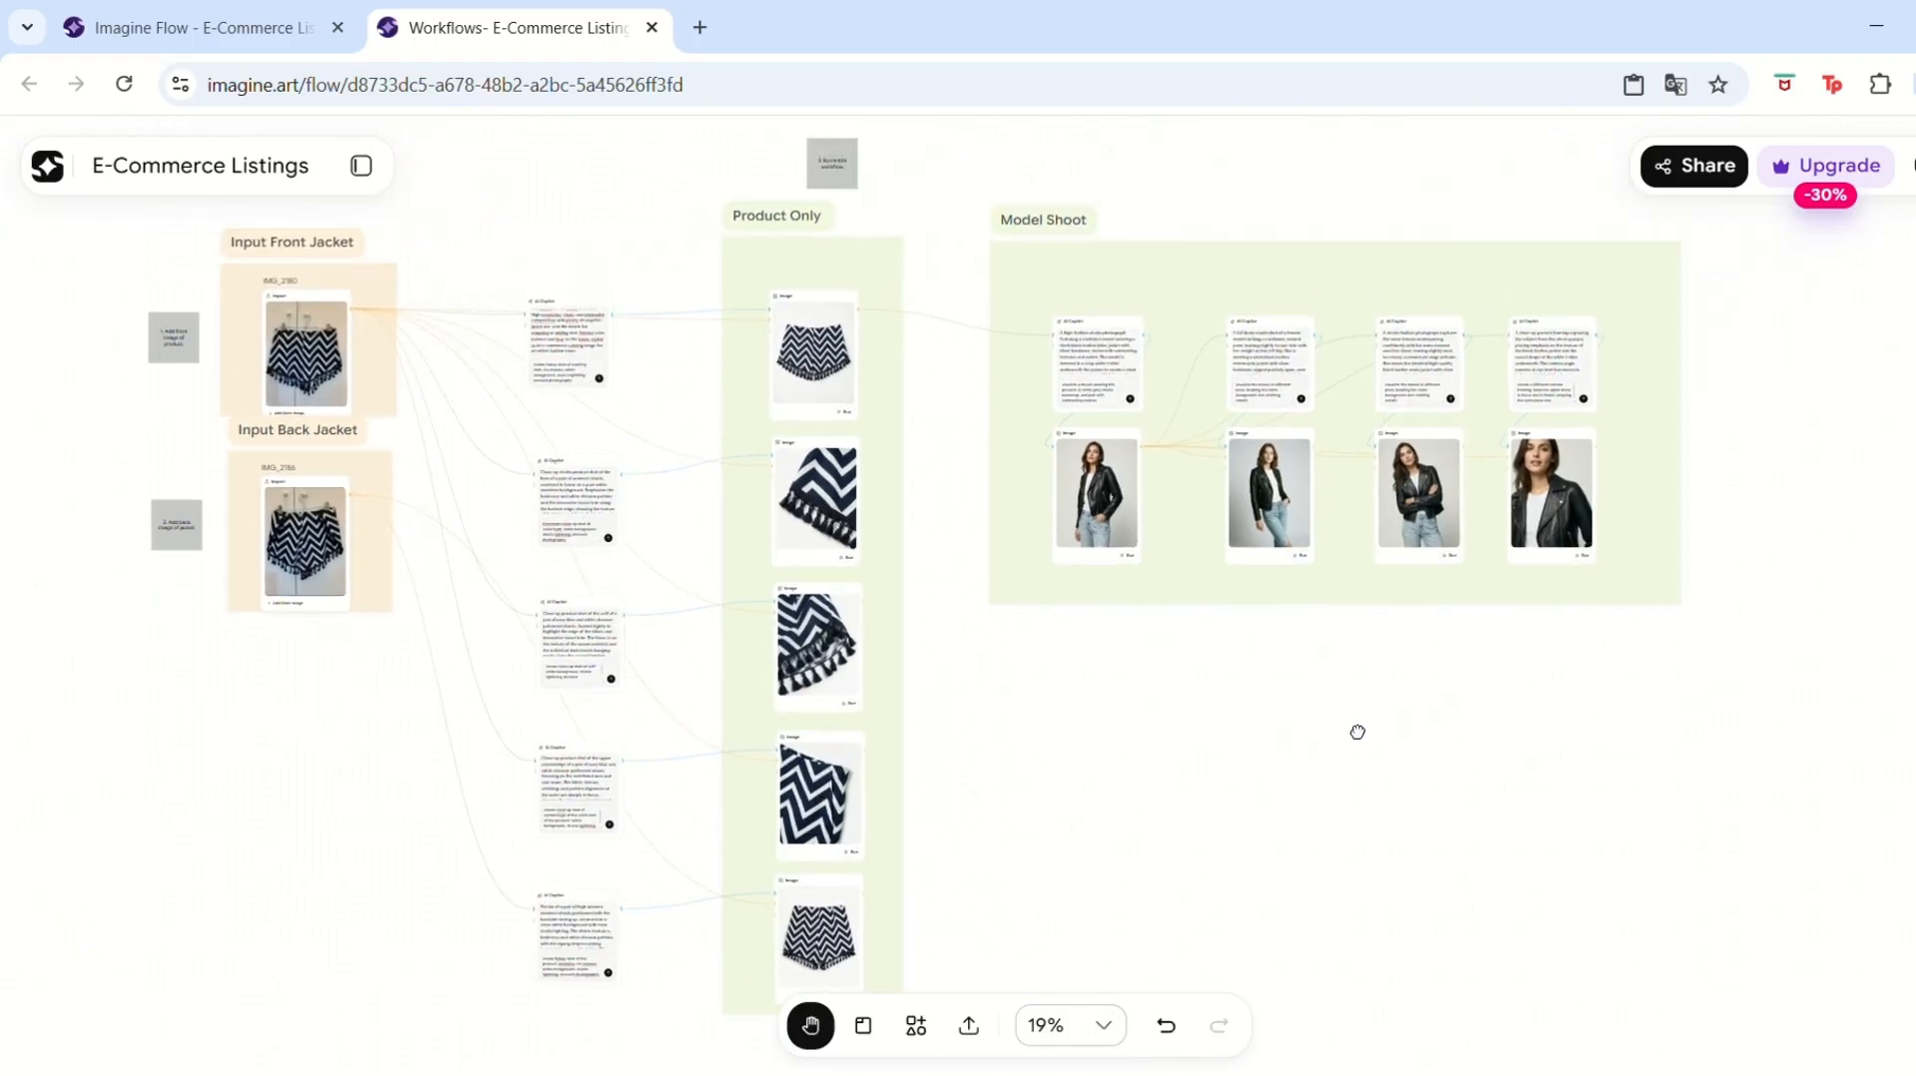
{"action": "left_click", "coordinate": [1102, 1024]}
{"action": "left_click", "coordinate": [1043, 872]}
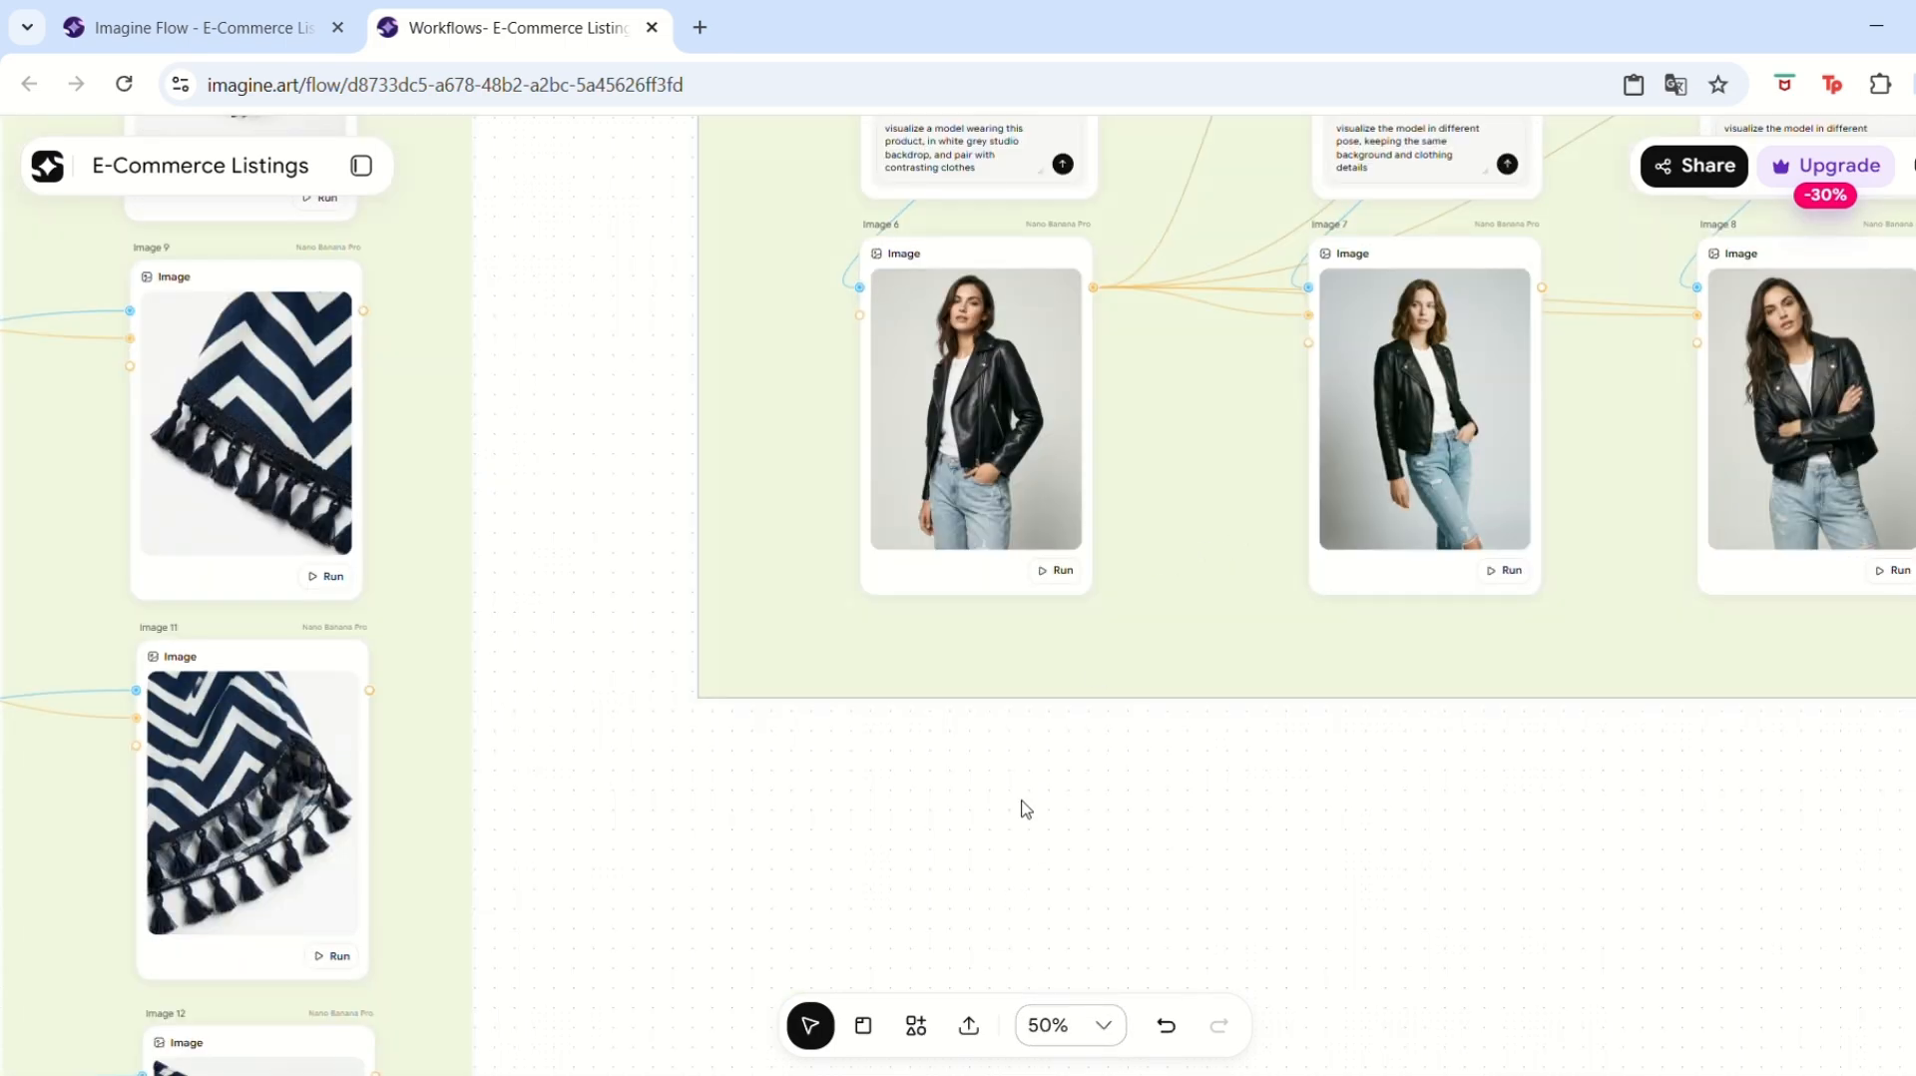
{"action": "key", "text": "h"}
{"action": "left_click_drag", "start_coordinate": [1398, 811], "coordinate": [858, 1040]}
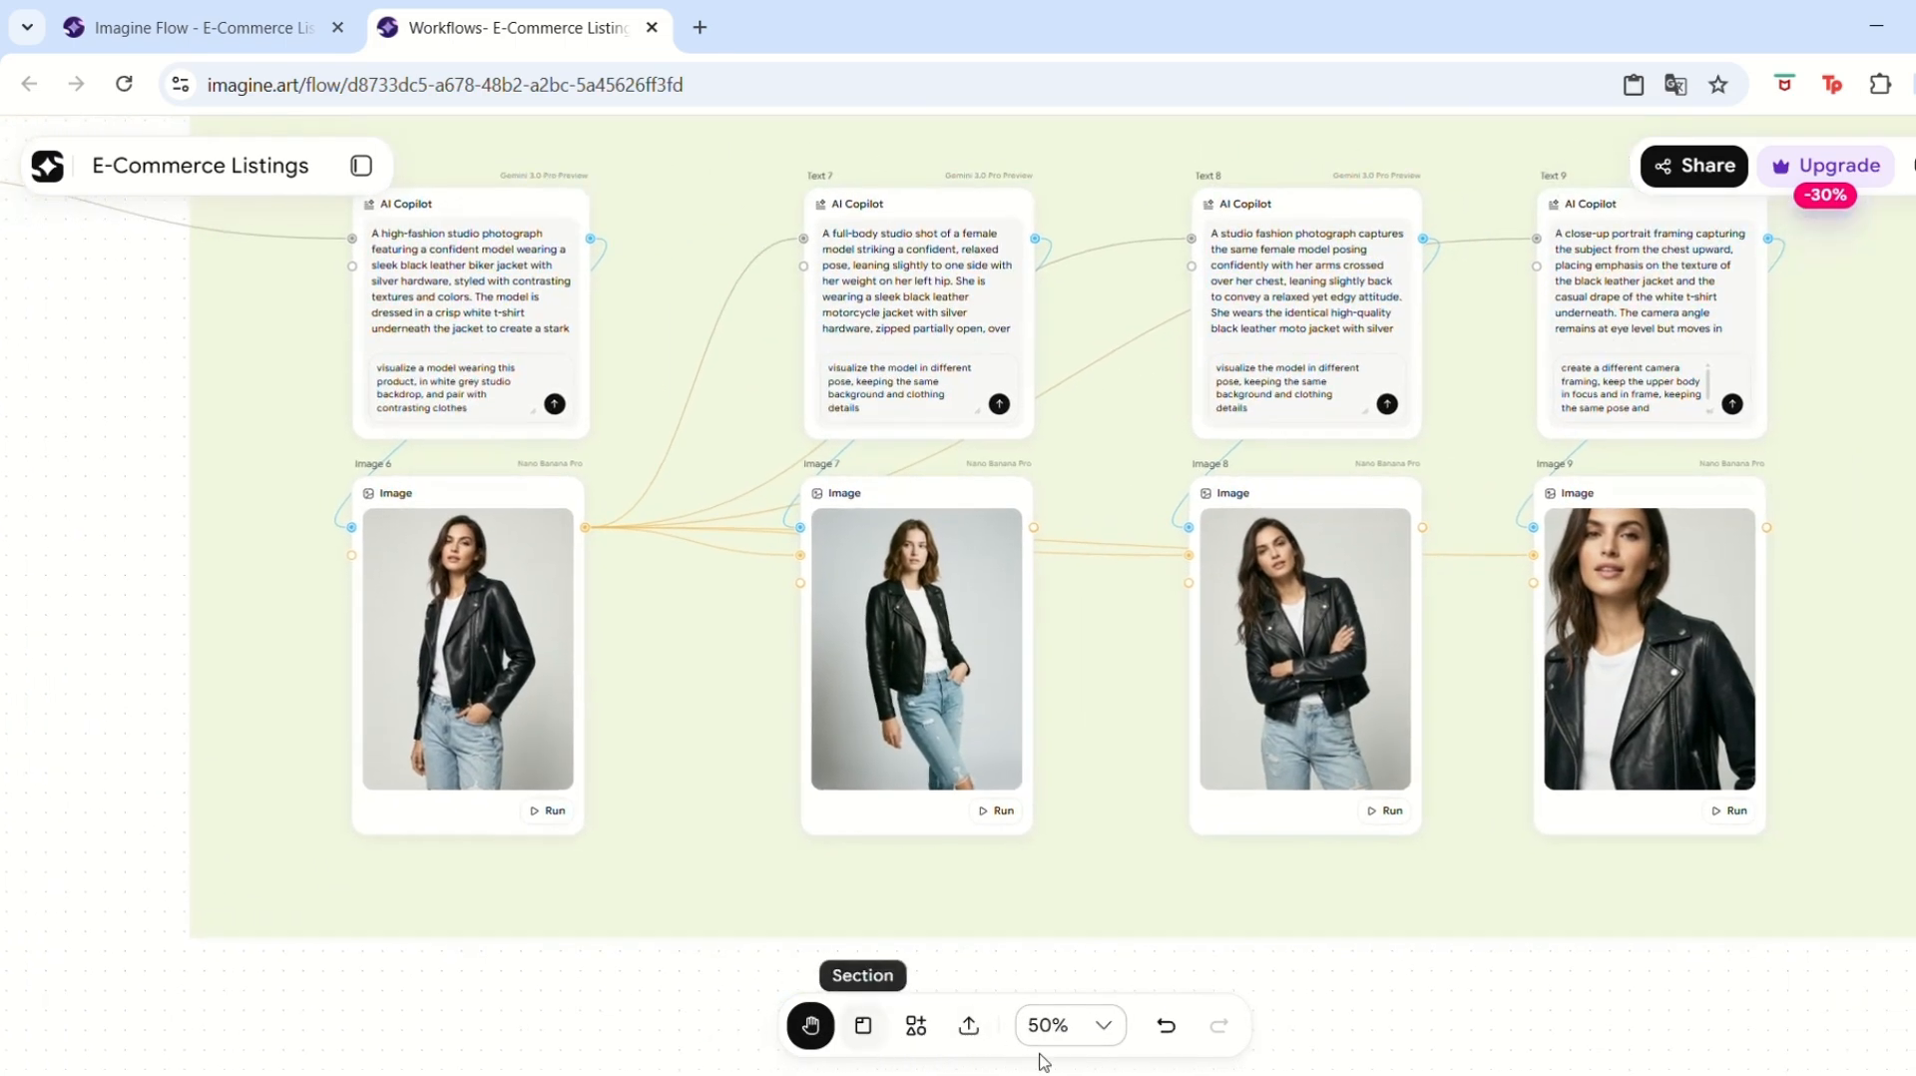
{"action": "left_click", "coordinate": [810, 1024]}
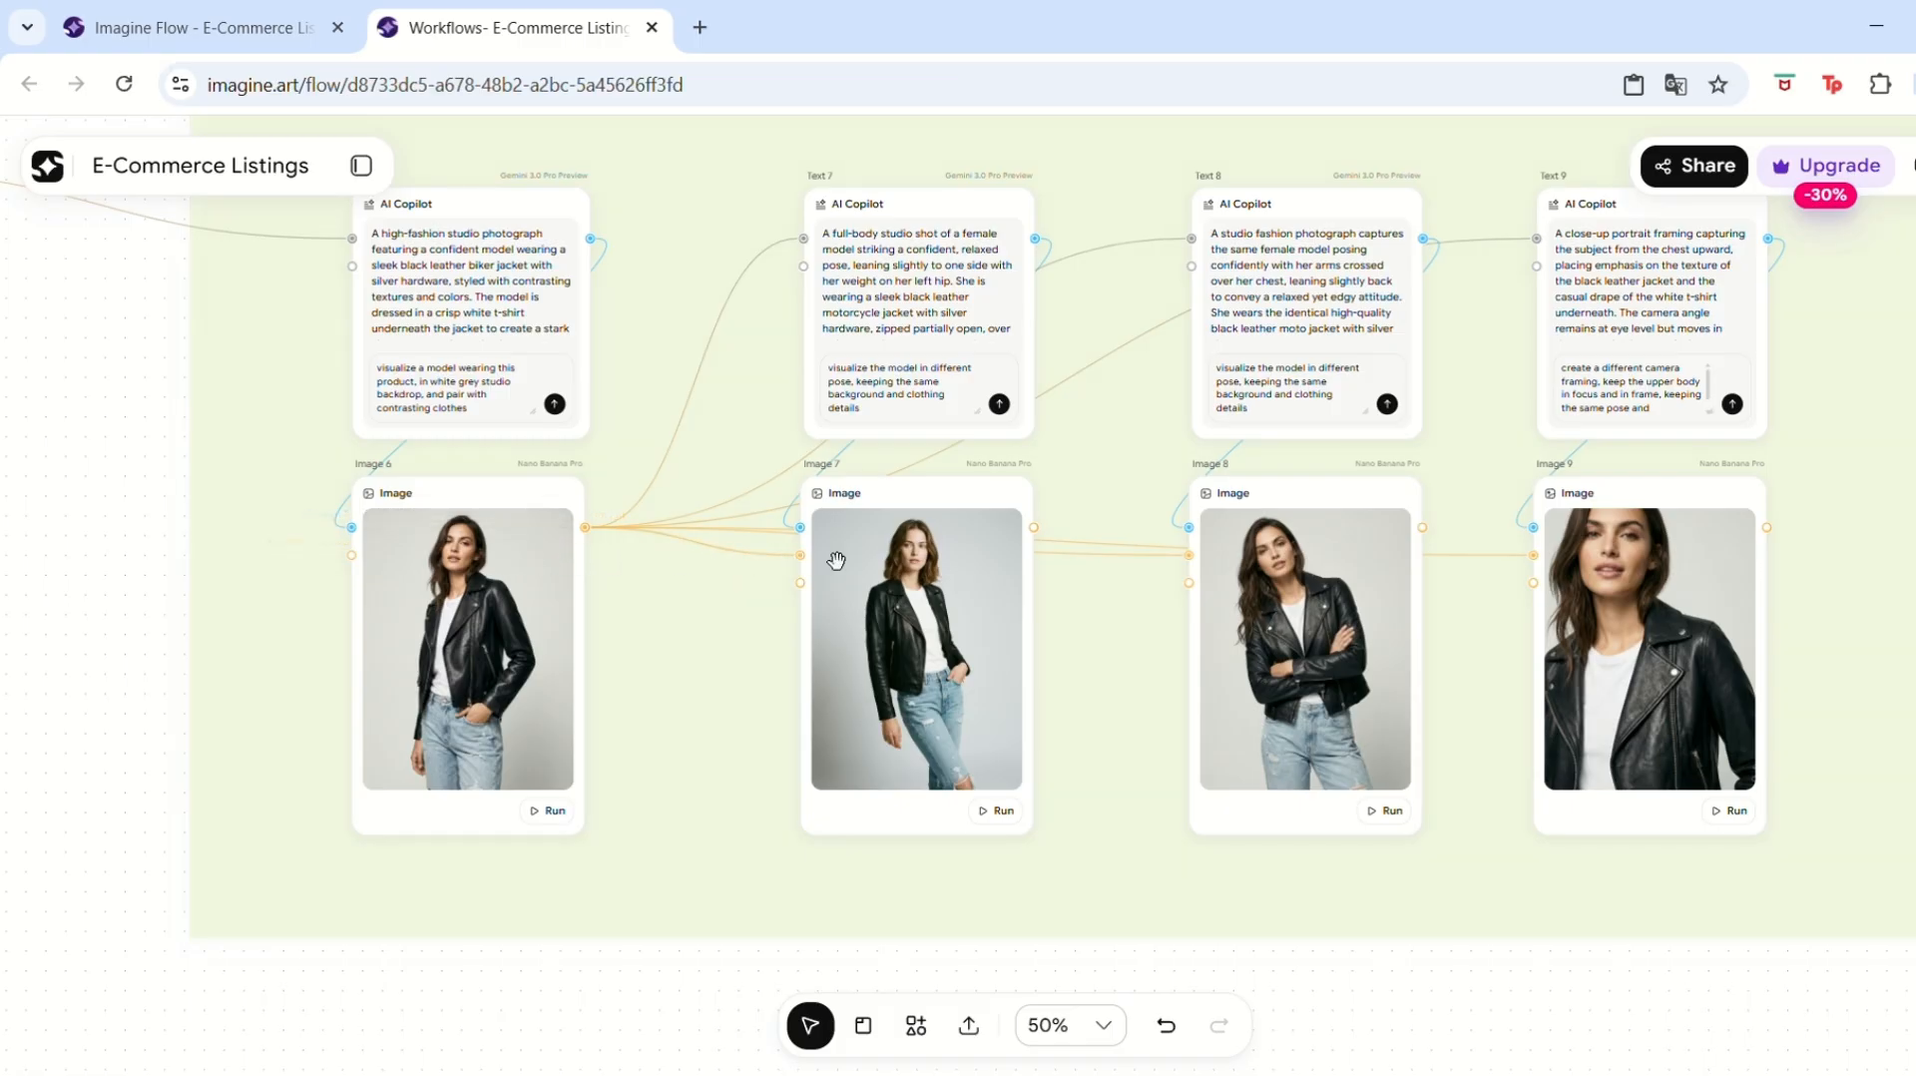
{"action": "left_click", "coordinate": [431, 675]}
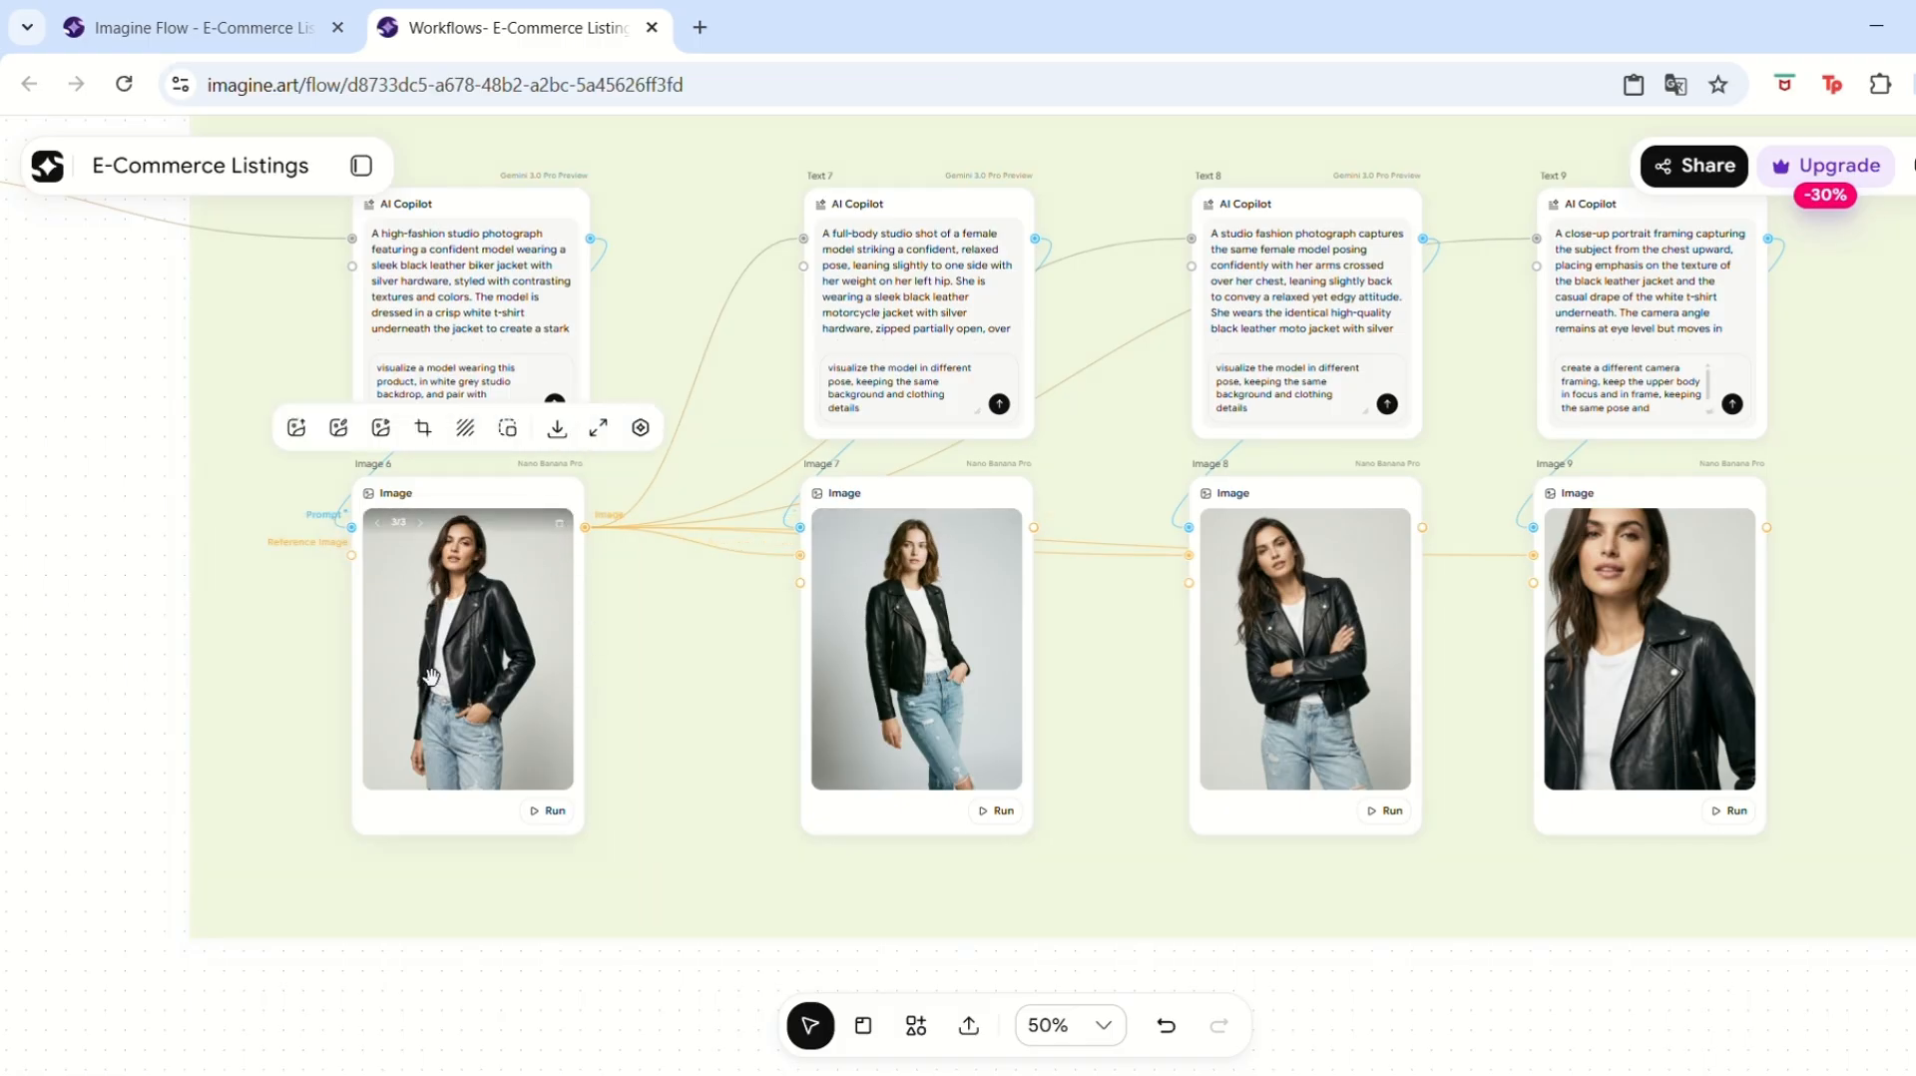
{"action": "left_click", "coordinate": [439, 239]}
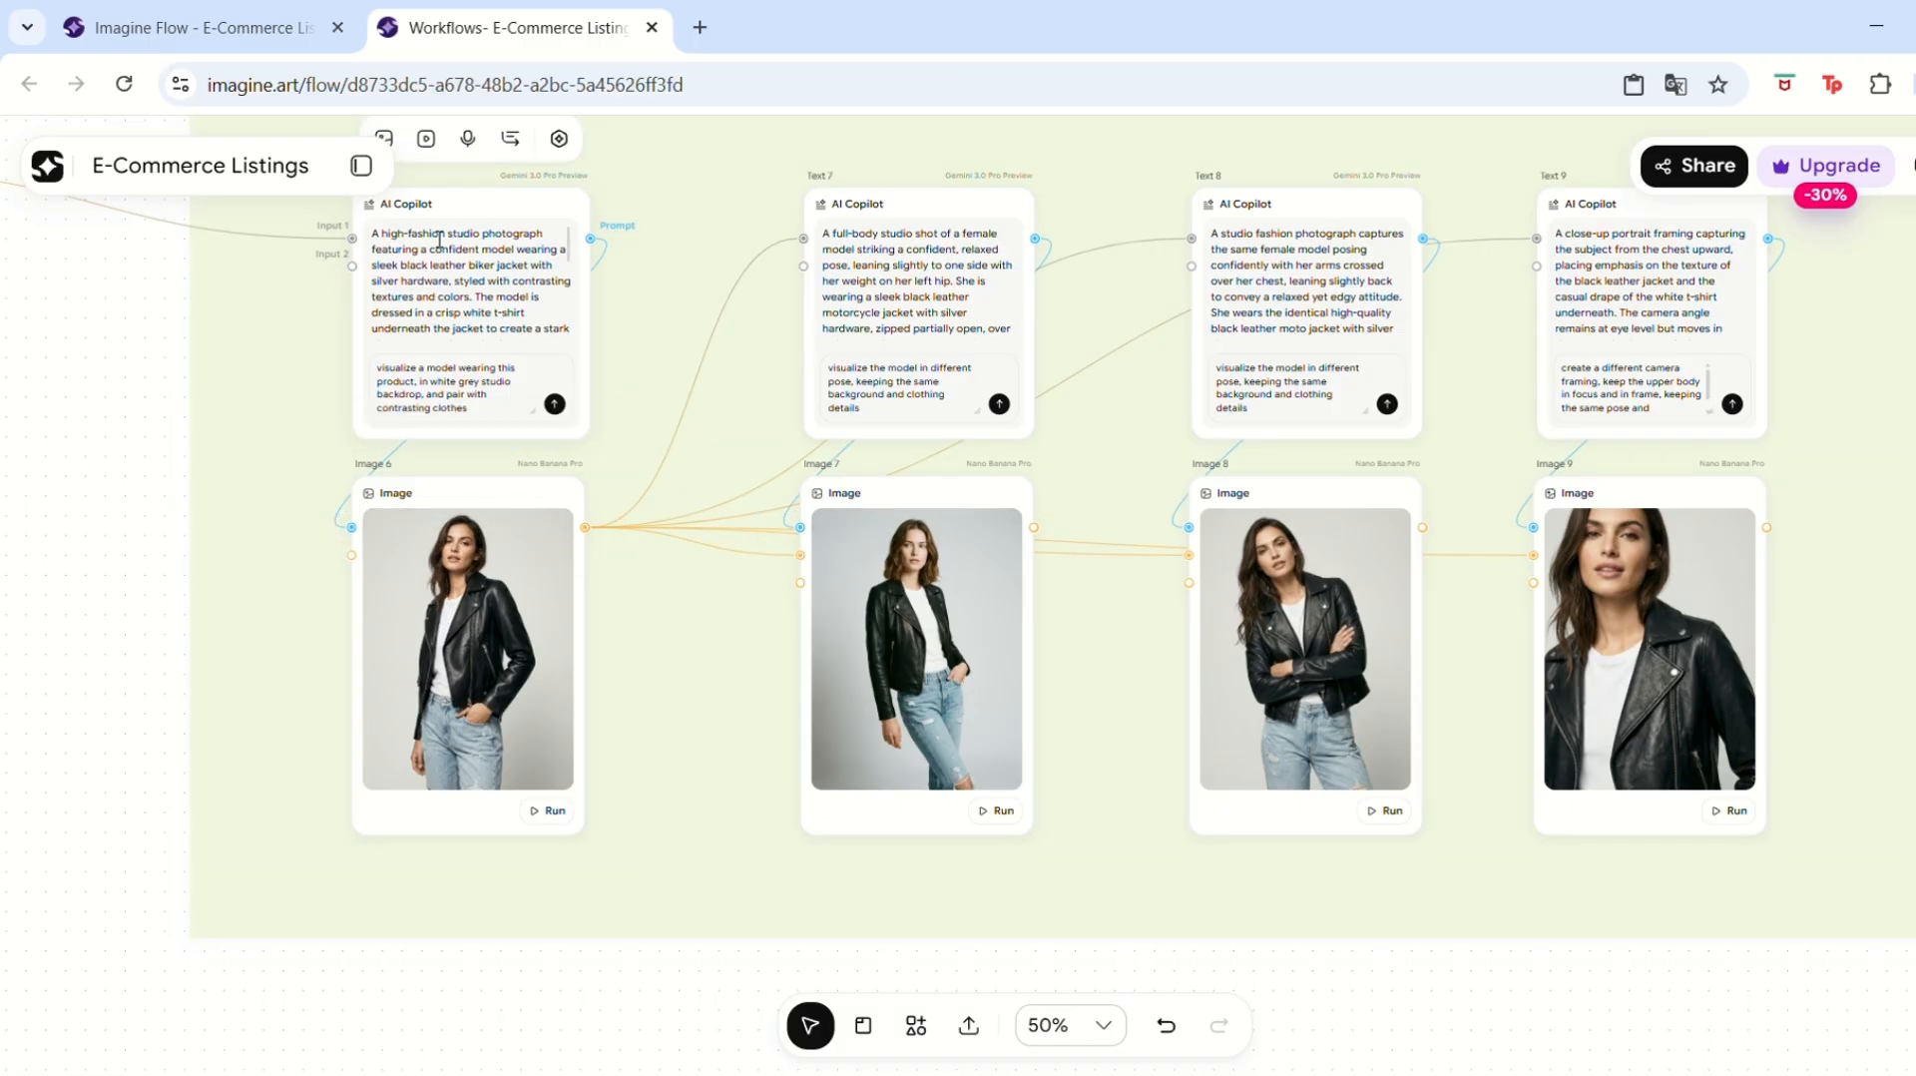
{"action": "left_click", "coordinate": [103, 245]}
{"action": "key", "text": "space"}
{"action": "left_click_drag", "start_coordinate": [130, 340], "coordinate": [888, 656]}
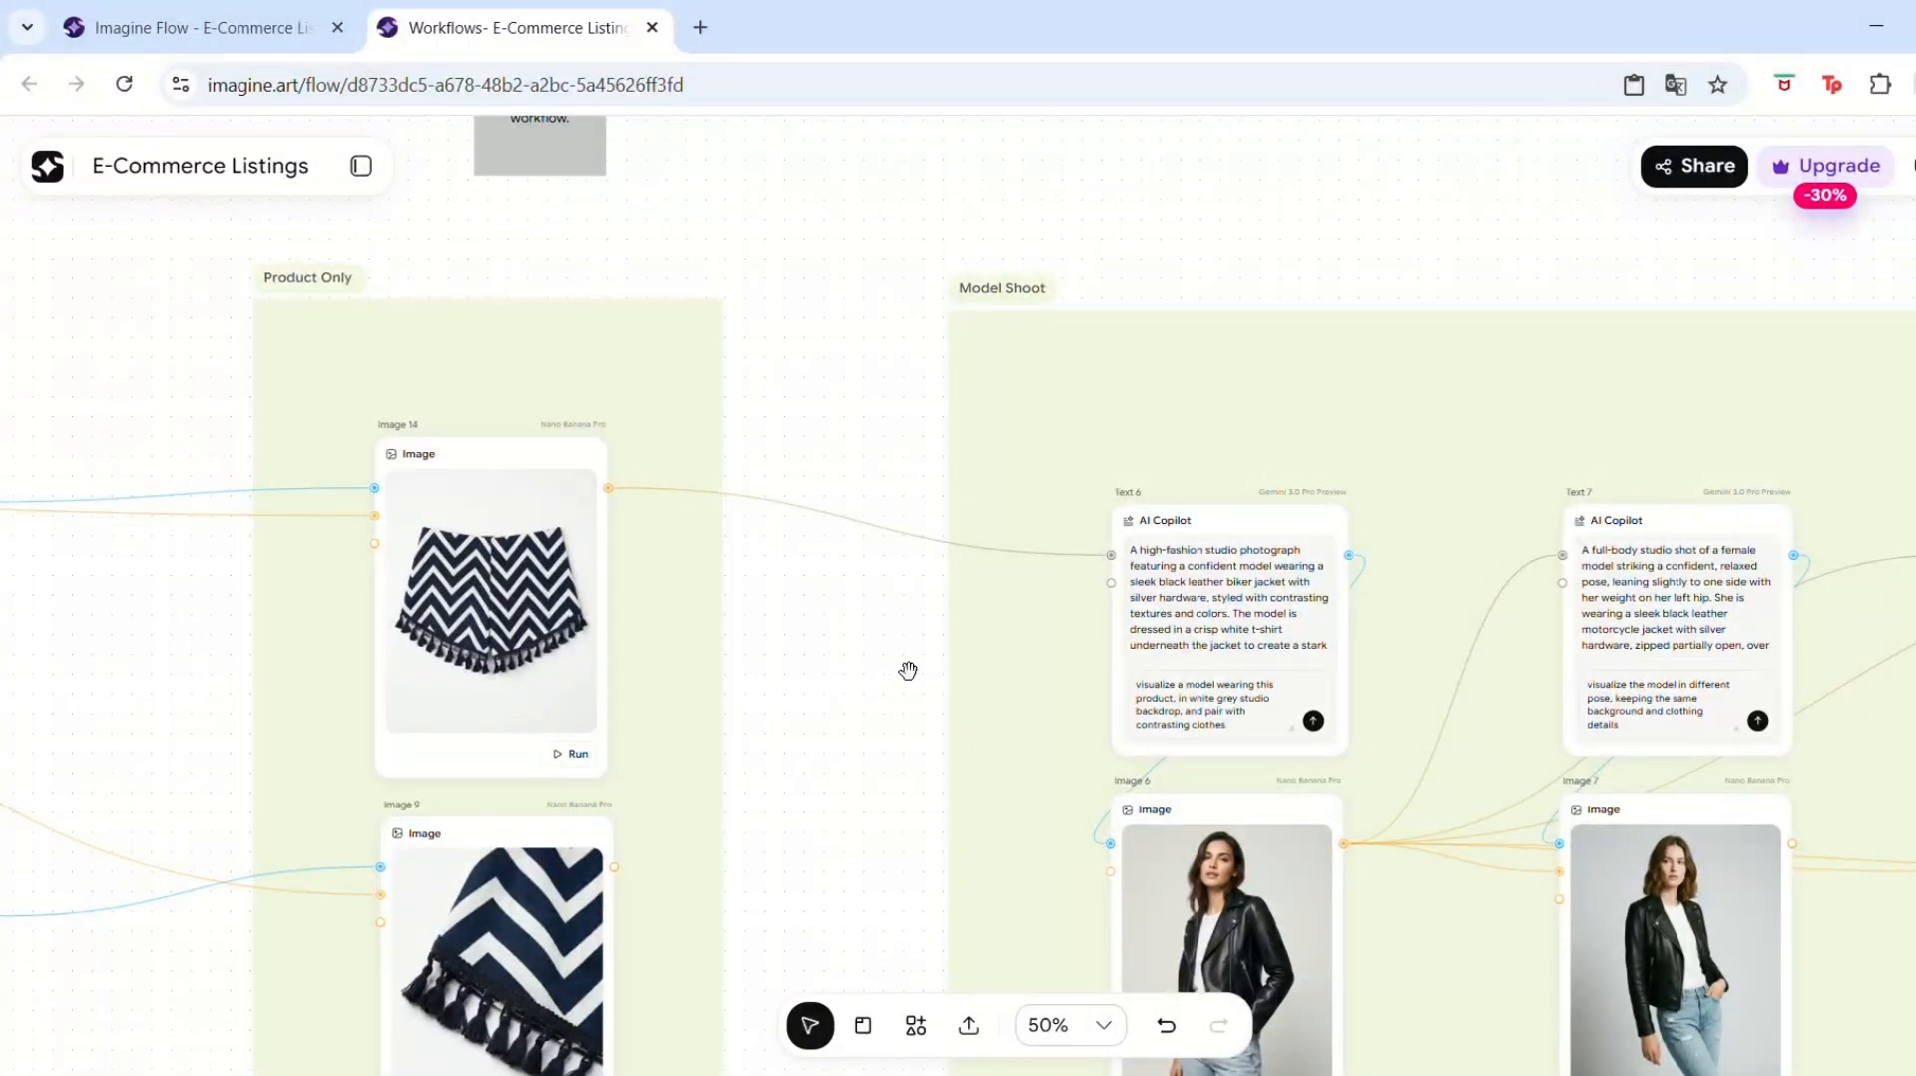
{"action": "left_click_drag", "start_coordinate": [780, 569], "coordinate": [377, 432]}
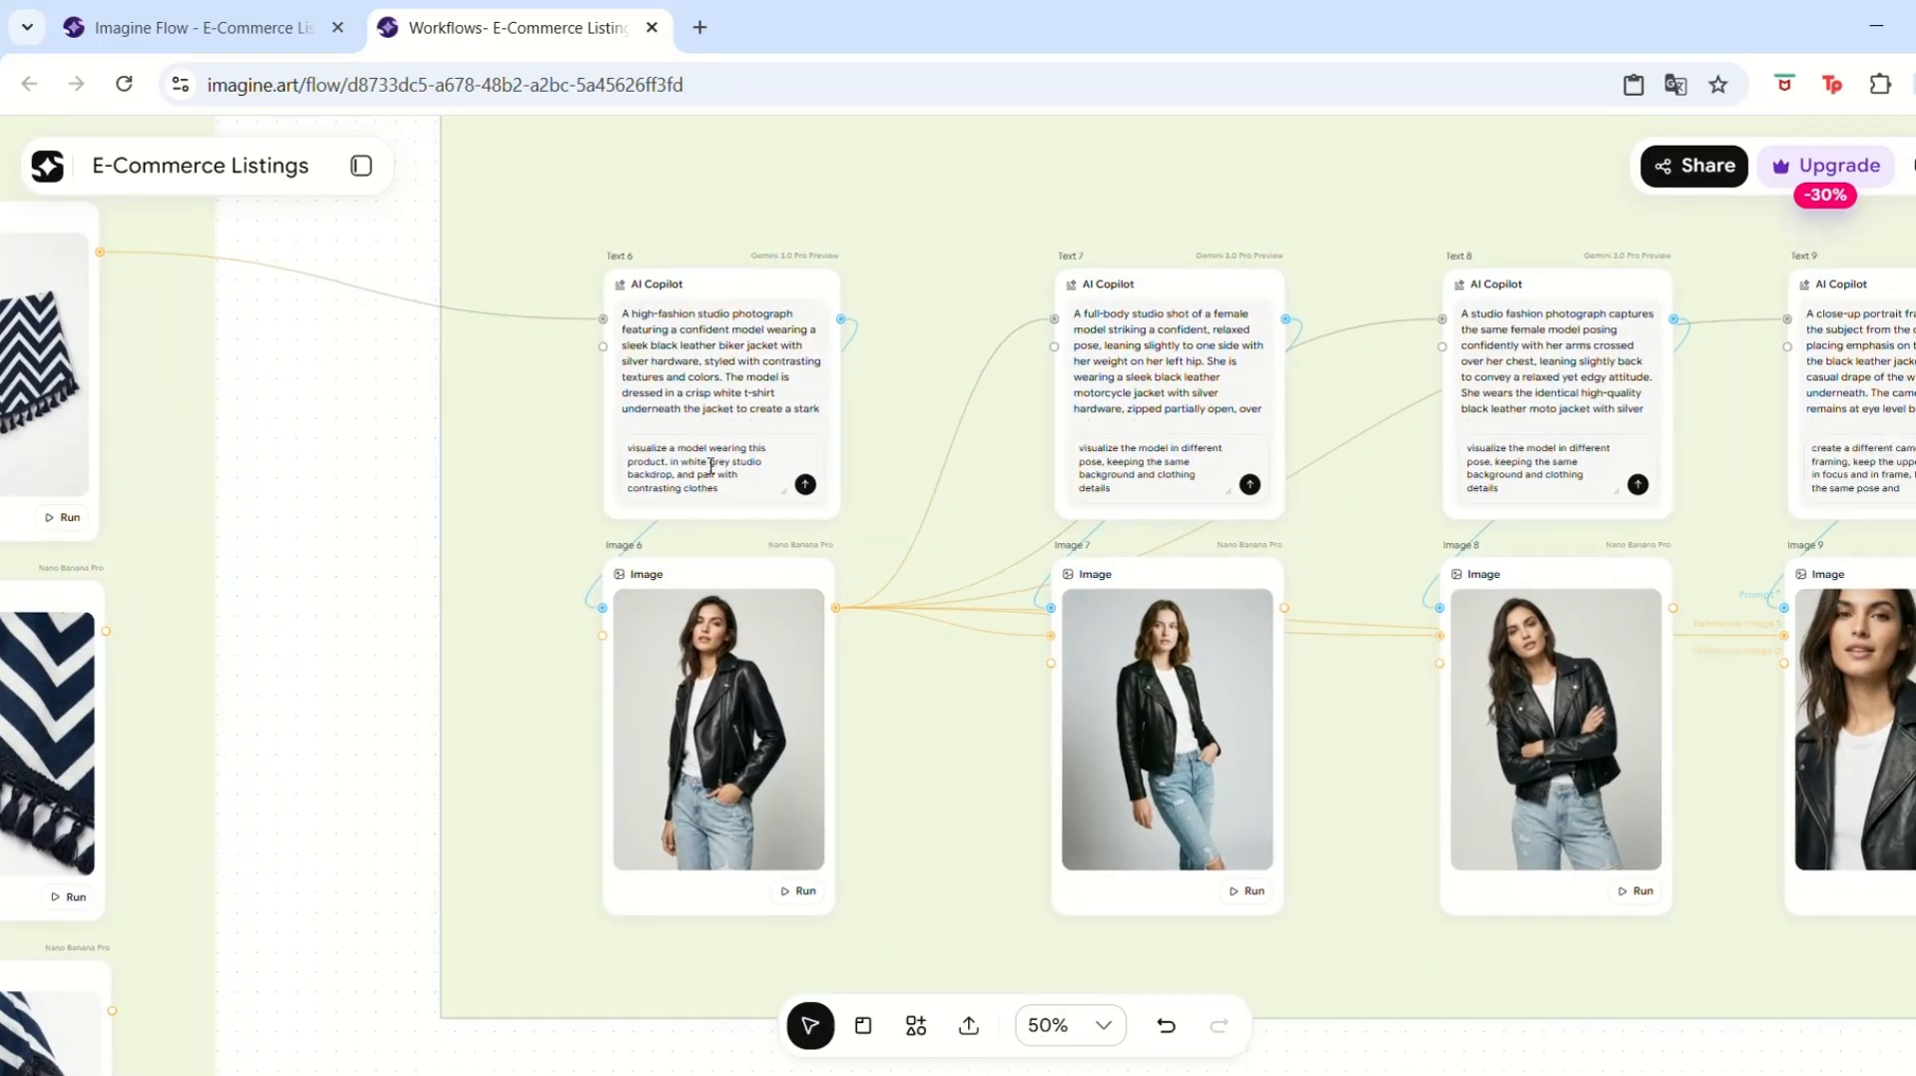
{"action": "left_click_drag", "start_coordinate": [308, 462], "coordinate": [262, 476]}
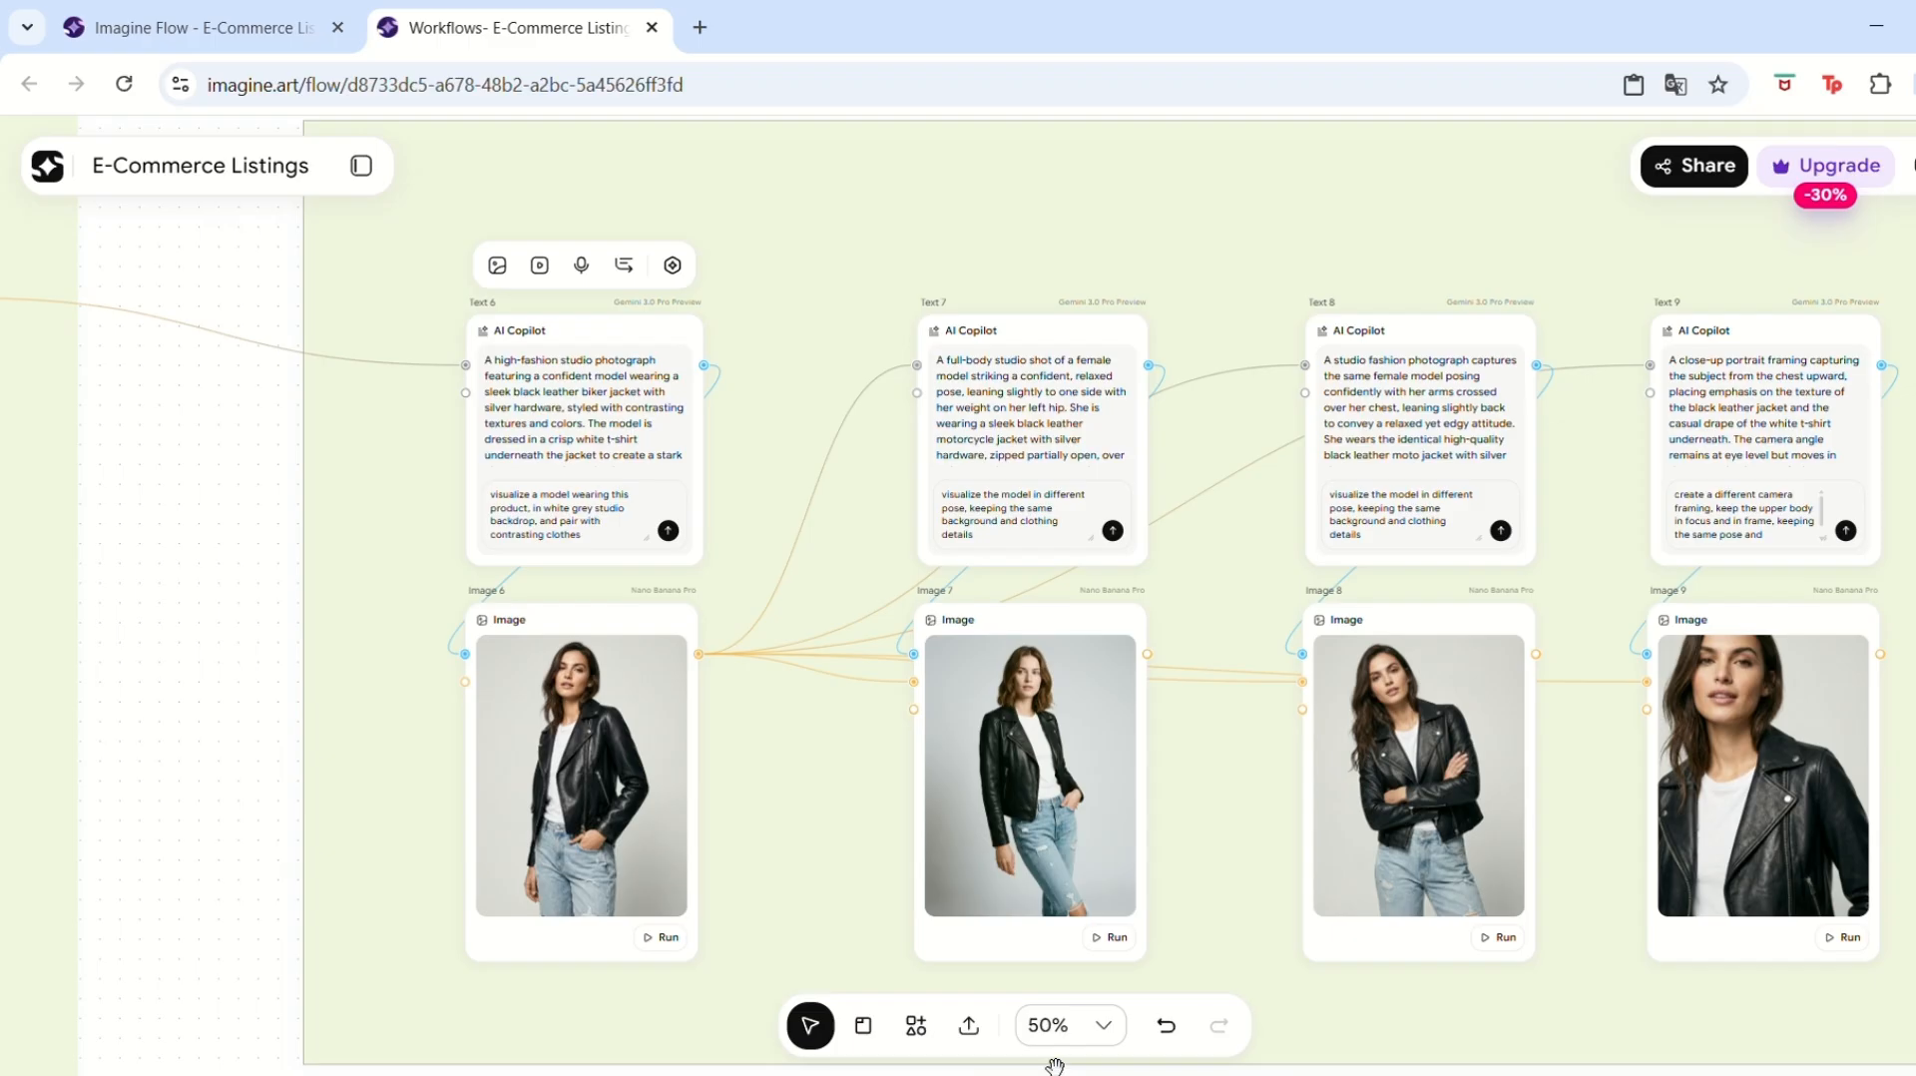
Regenerate the Text 6 AI Copilot prompt from its instruction to visualize a model wearing the product.
{"action": "left_click", "coordinate": [1064, 1026]}
{"action": "left_click", "coordinate": [1098, 912]}
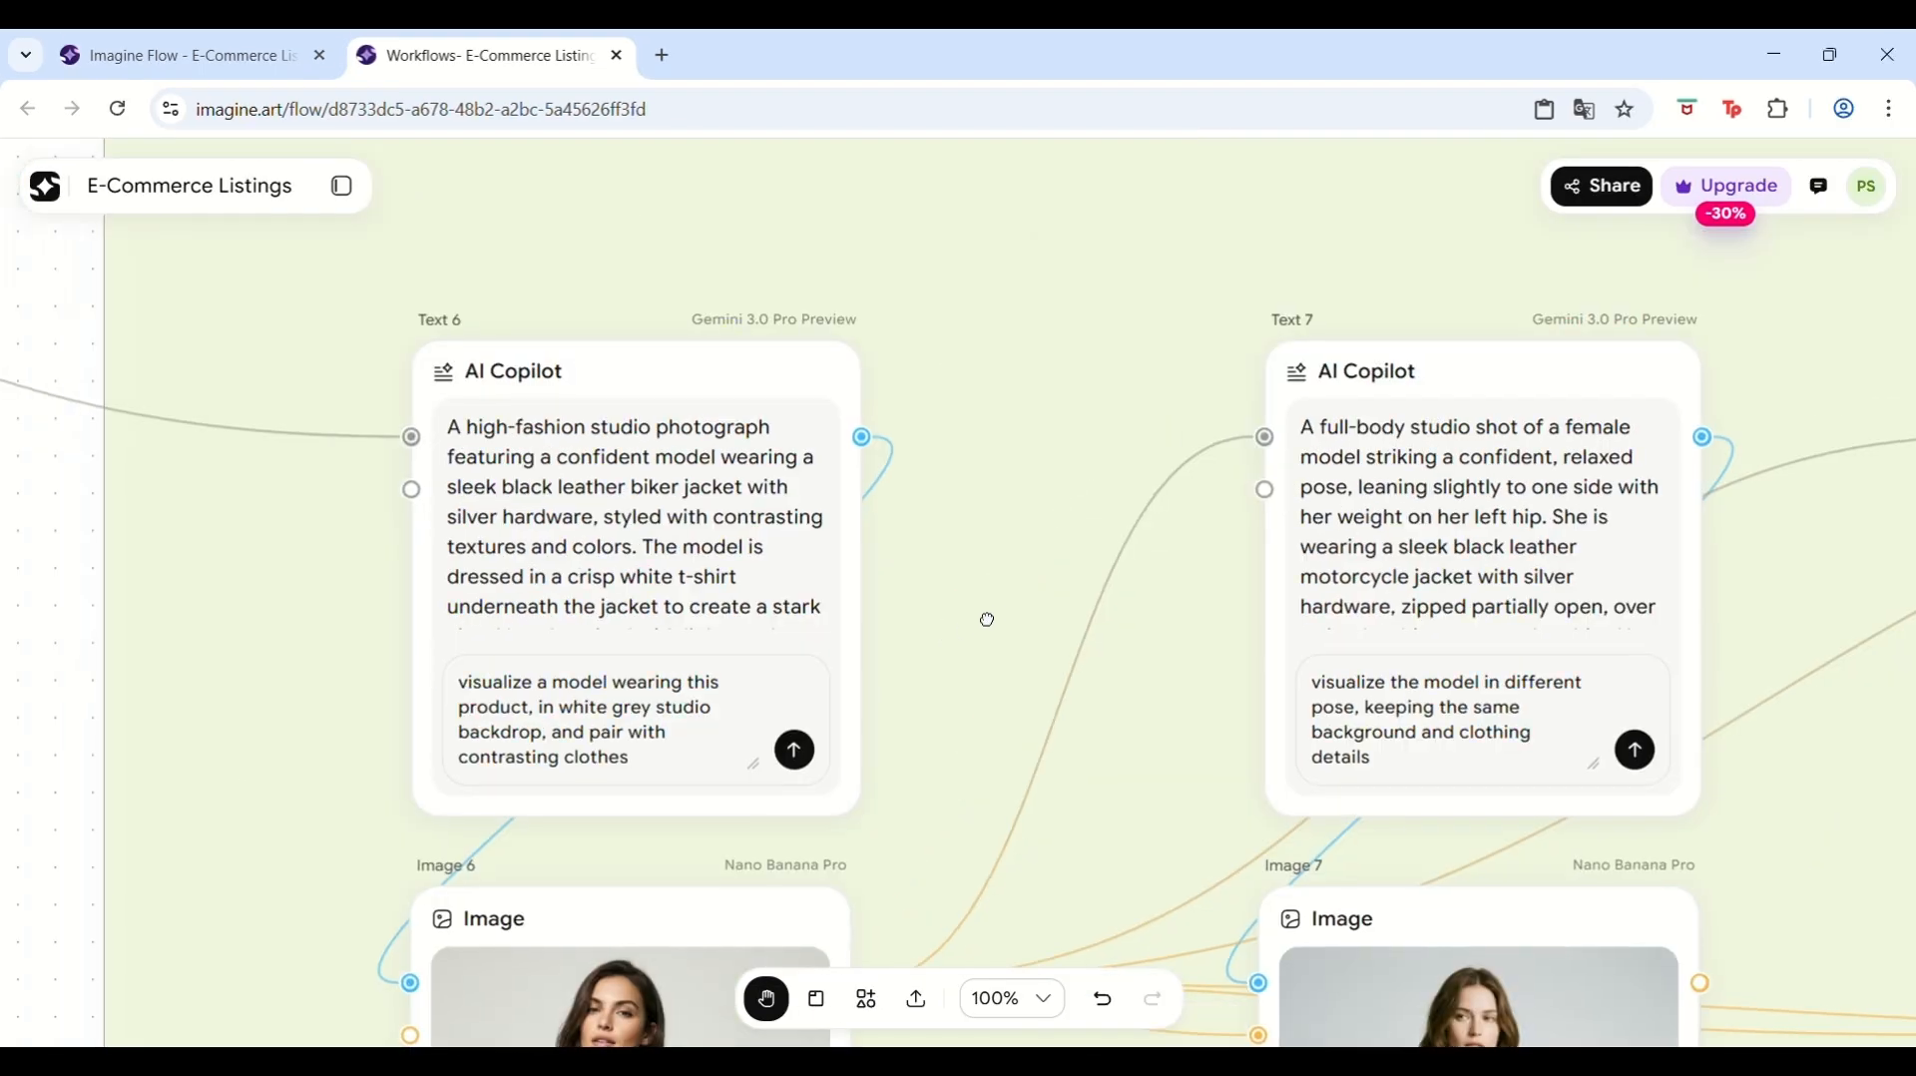
{"action": "left_click_drag", "start_coordinate": [987, 620], "coordinate": [996, 564]}
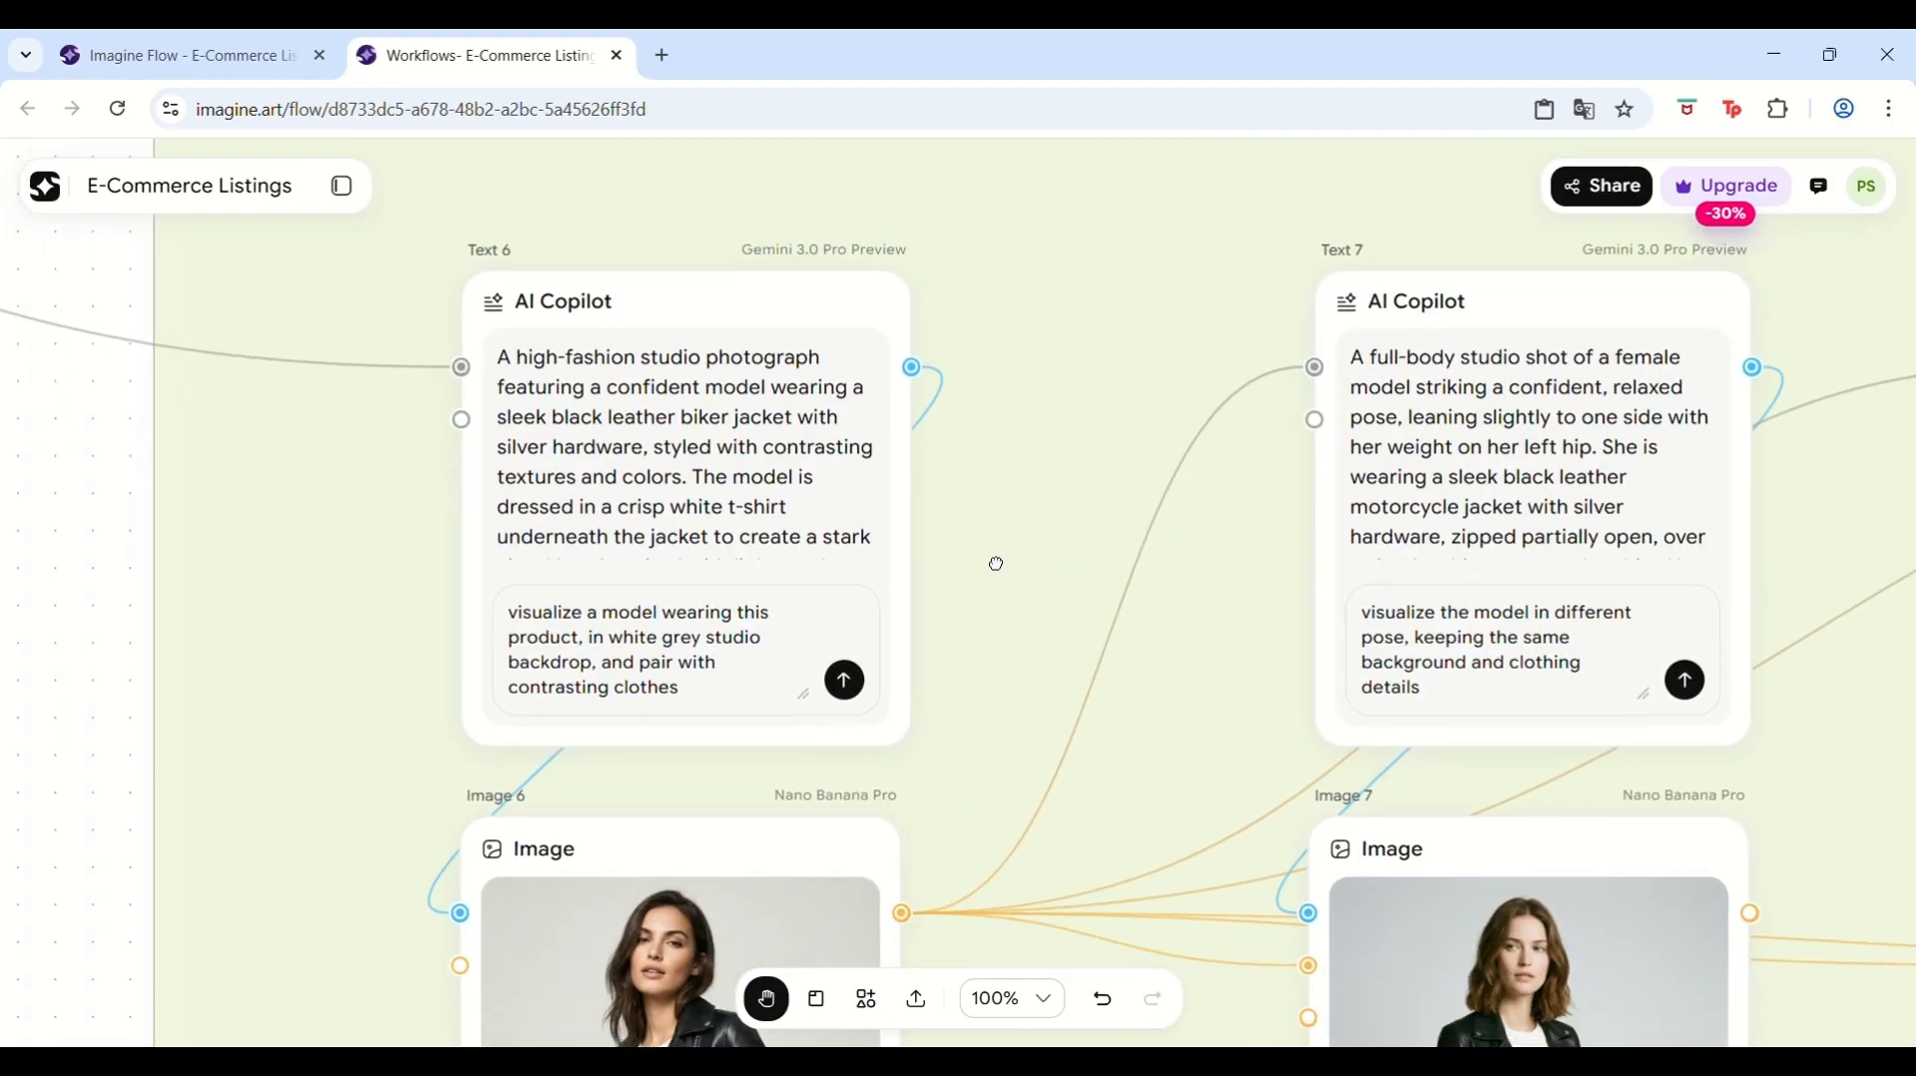
{"action": "left_click", "coordinate": [845, 681]}
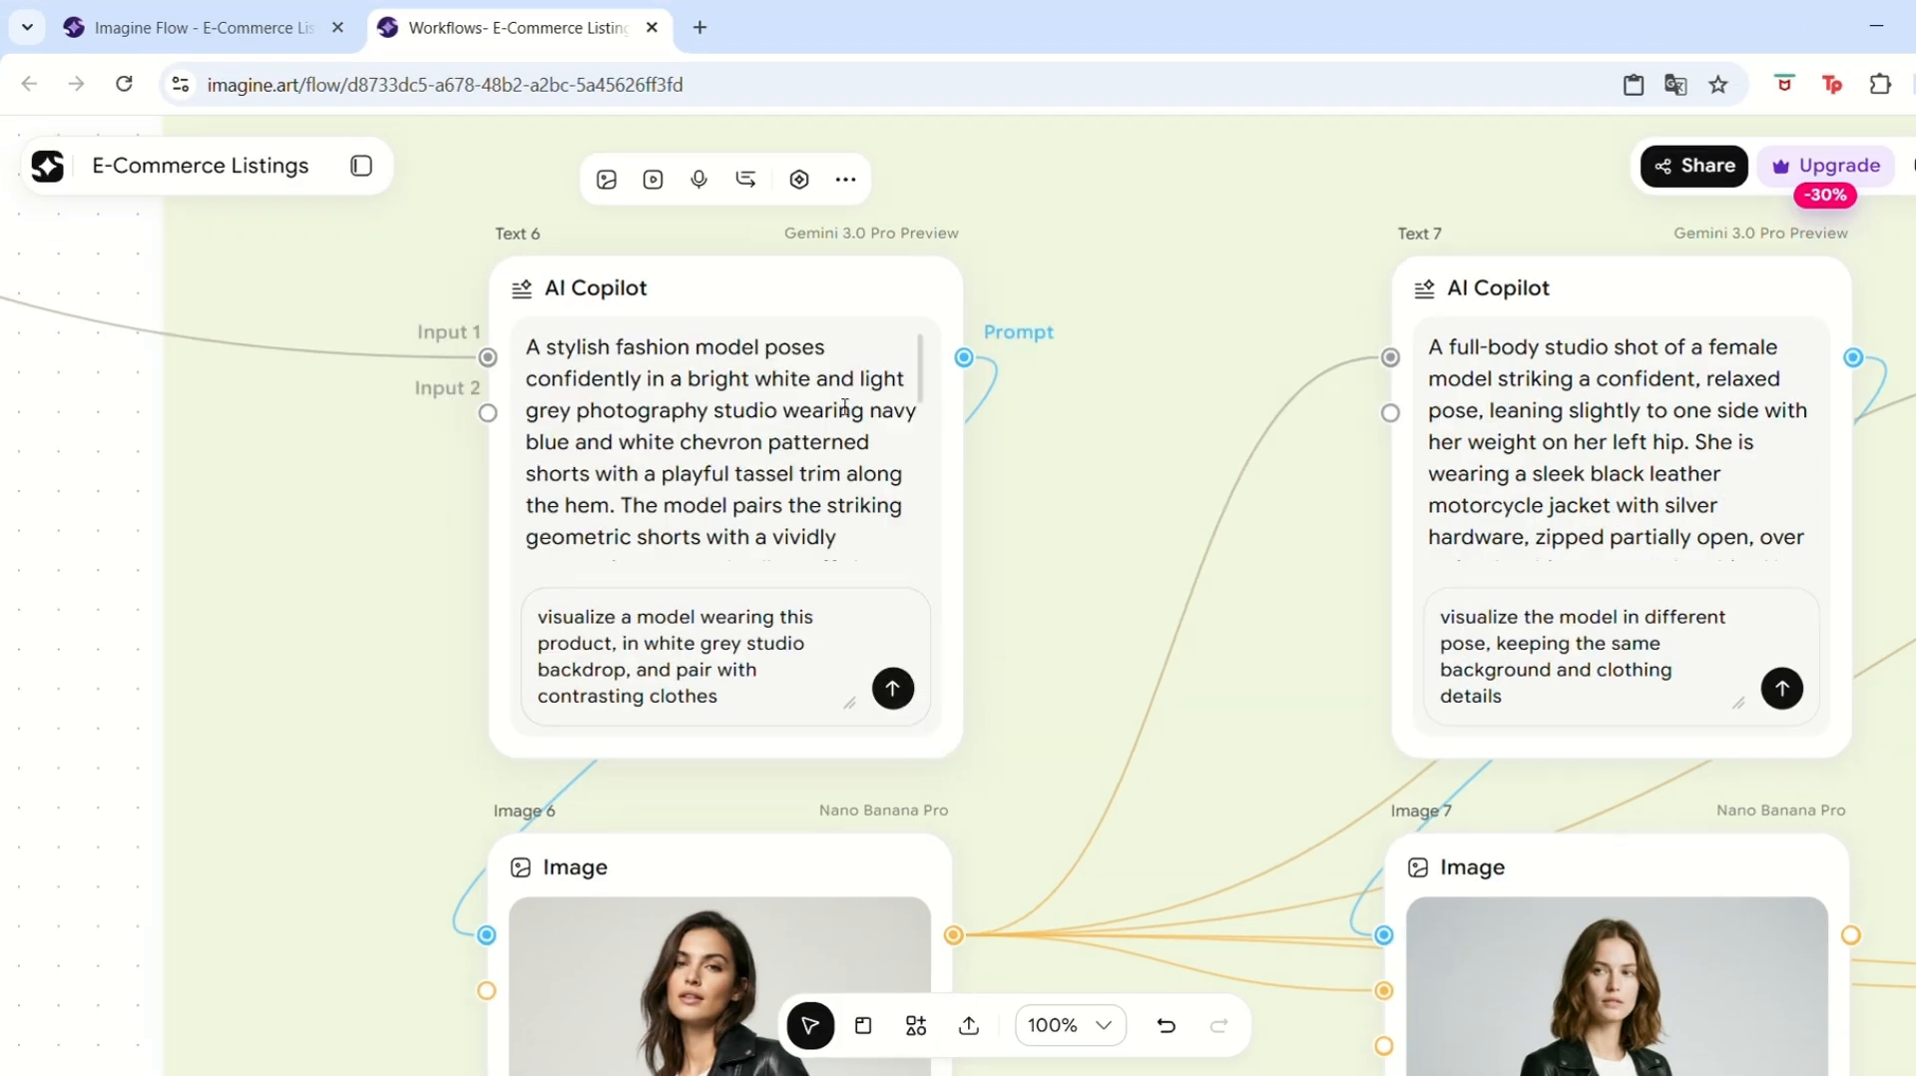
Review the new Text 6 prompt and run the Image 6 node to generate the first model shot.
{"action": "left_click", "coordinate": [725, 957]}
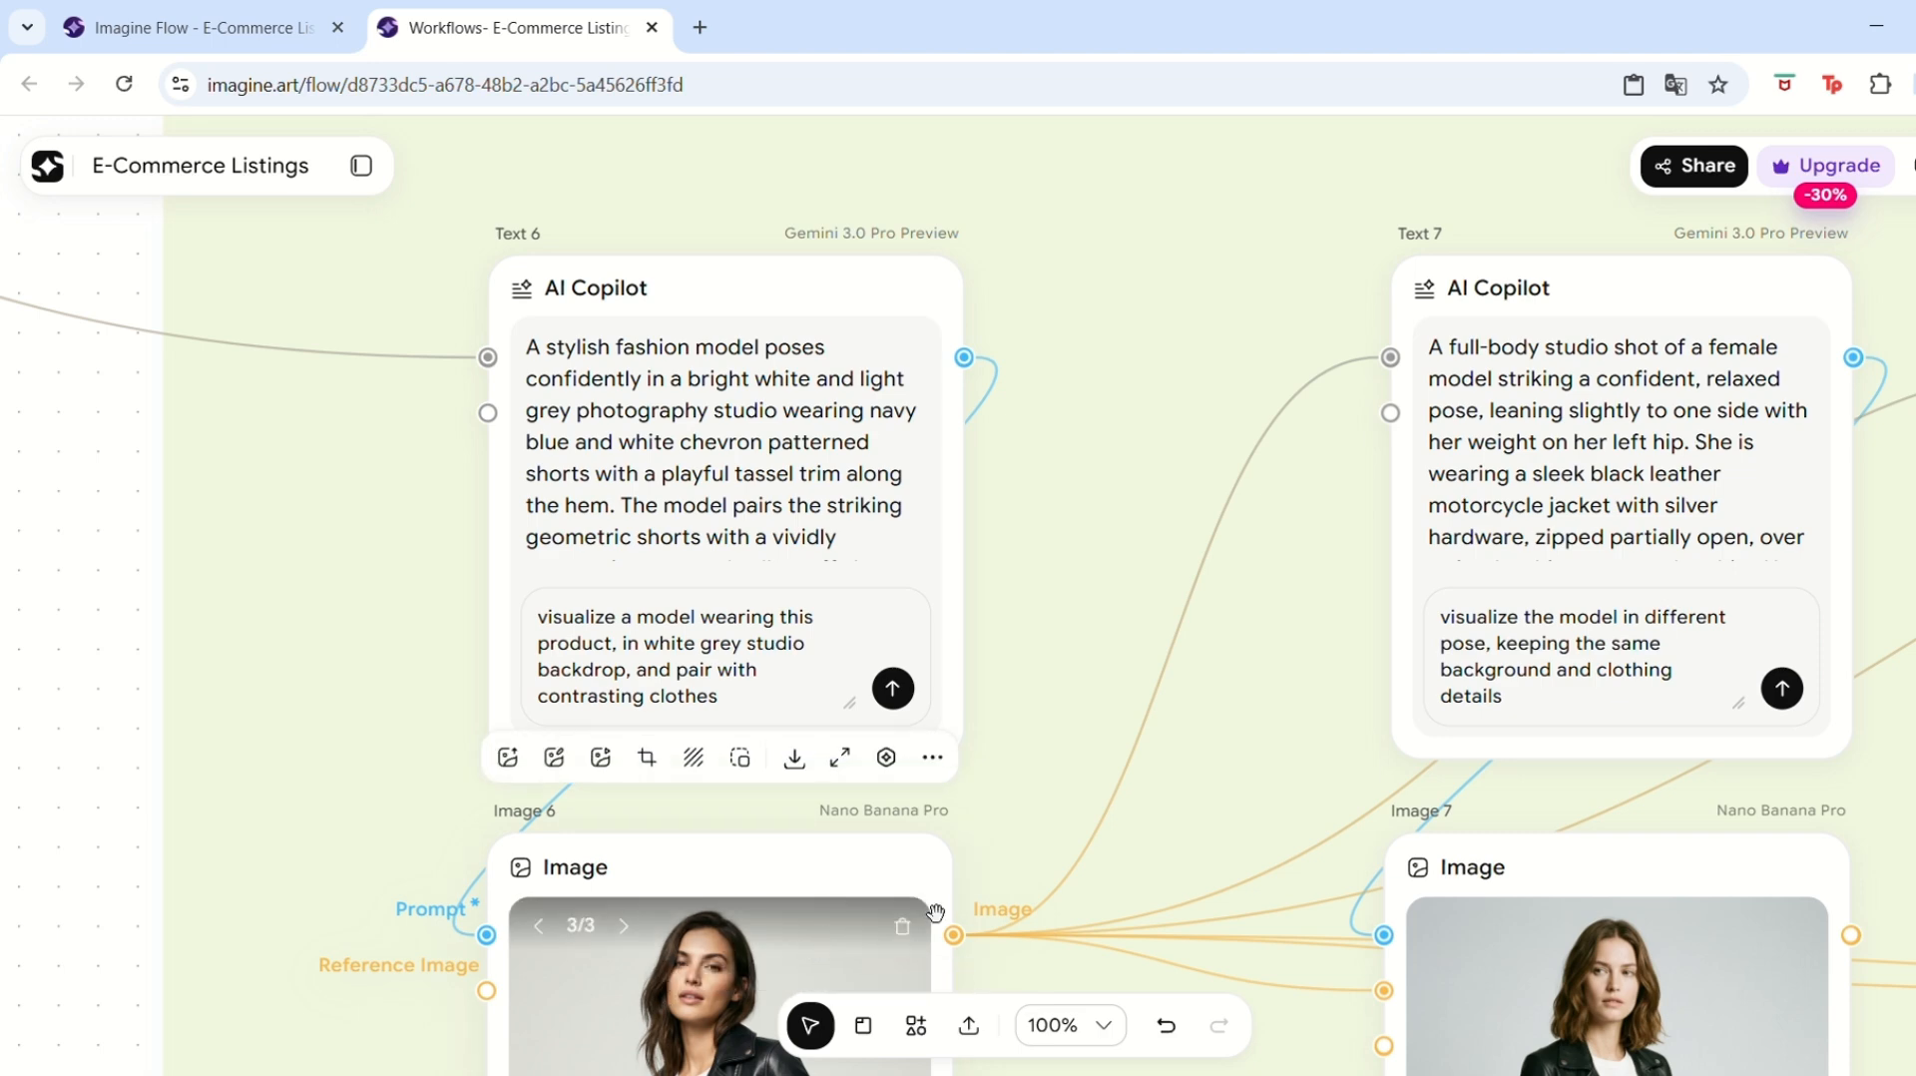
{"action": "left_click", "coordinate": [906, 439]}
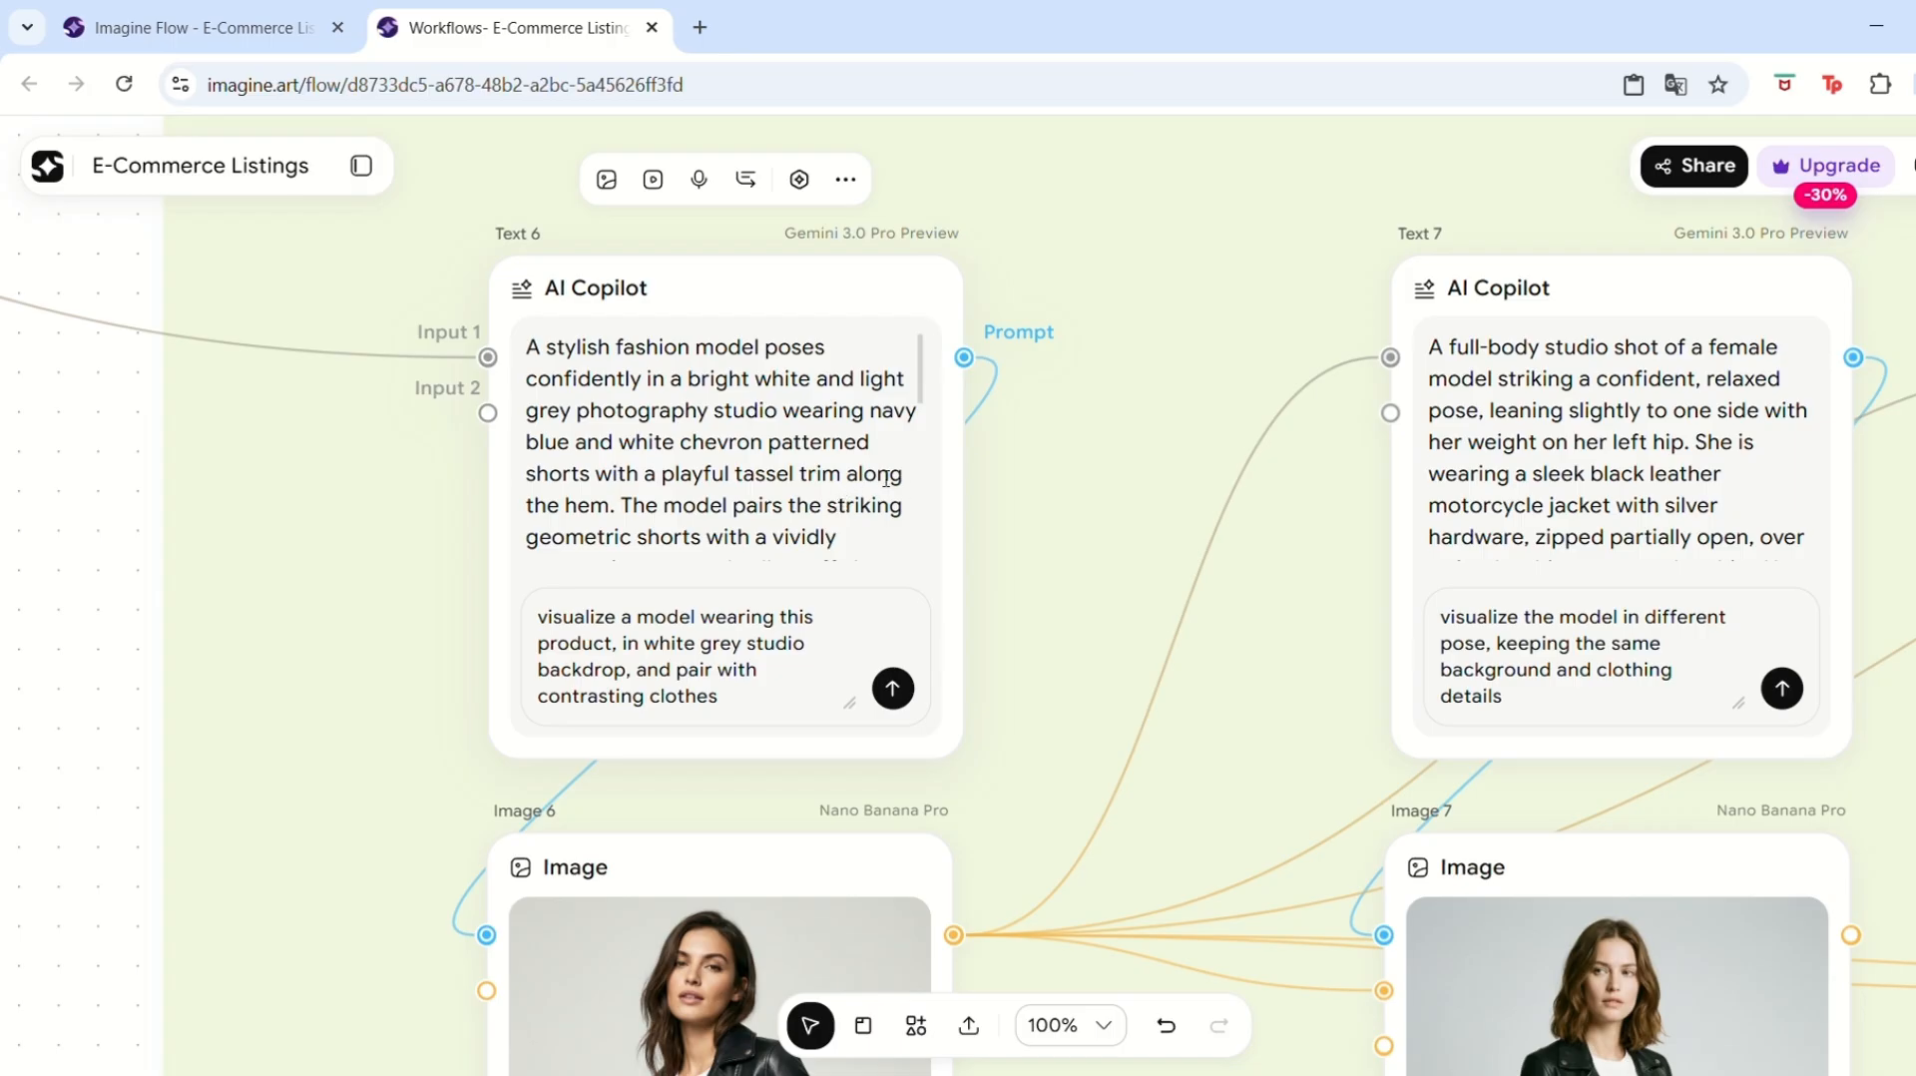
{"action": "left_click_drag", "start_coordinate": [924, 372], "coordinate": [940, 406]}
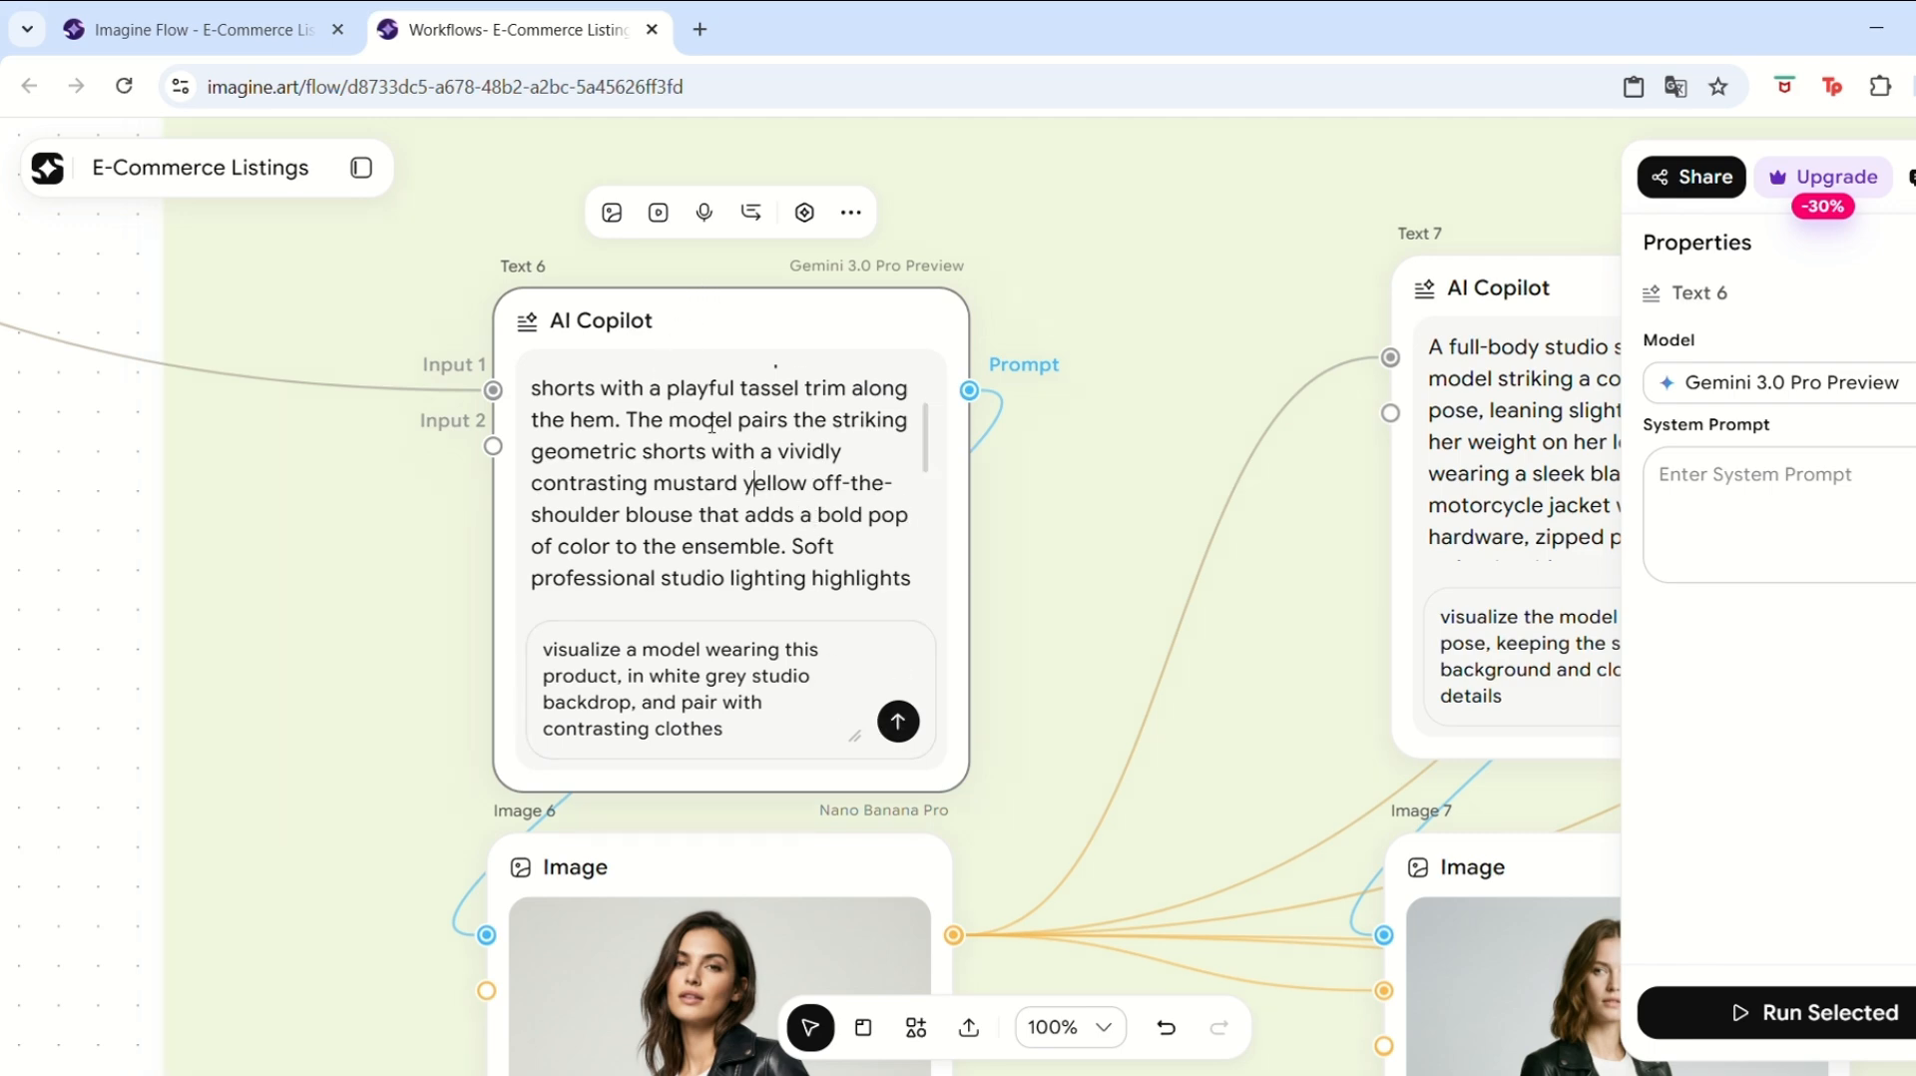
{"action": "left_click", "coordinate": [689, 541]}
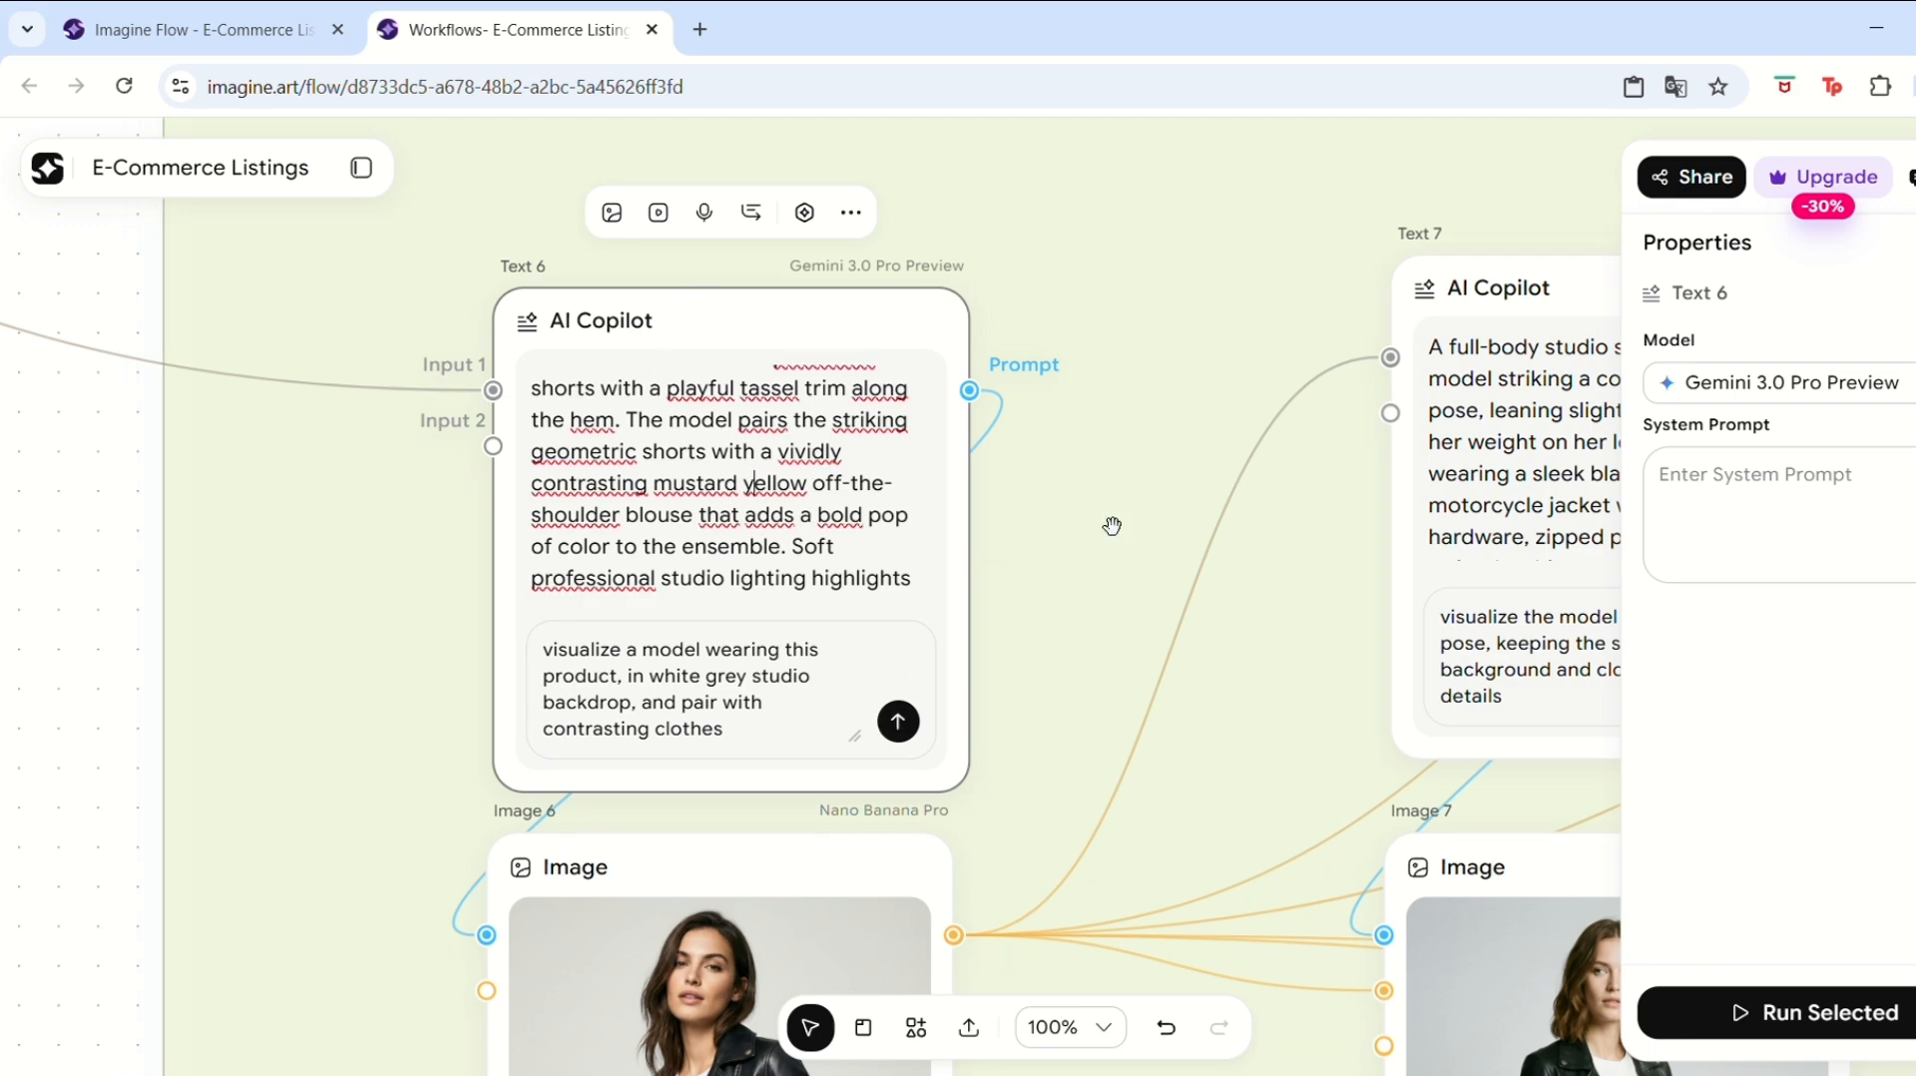
{"action": "left_click", "coordinate": [1111, 525]}
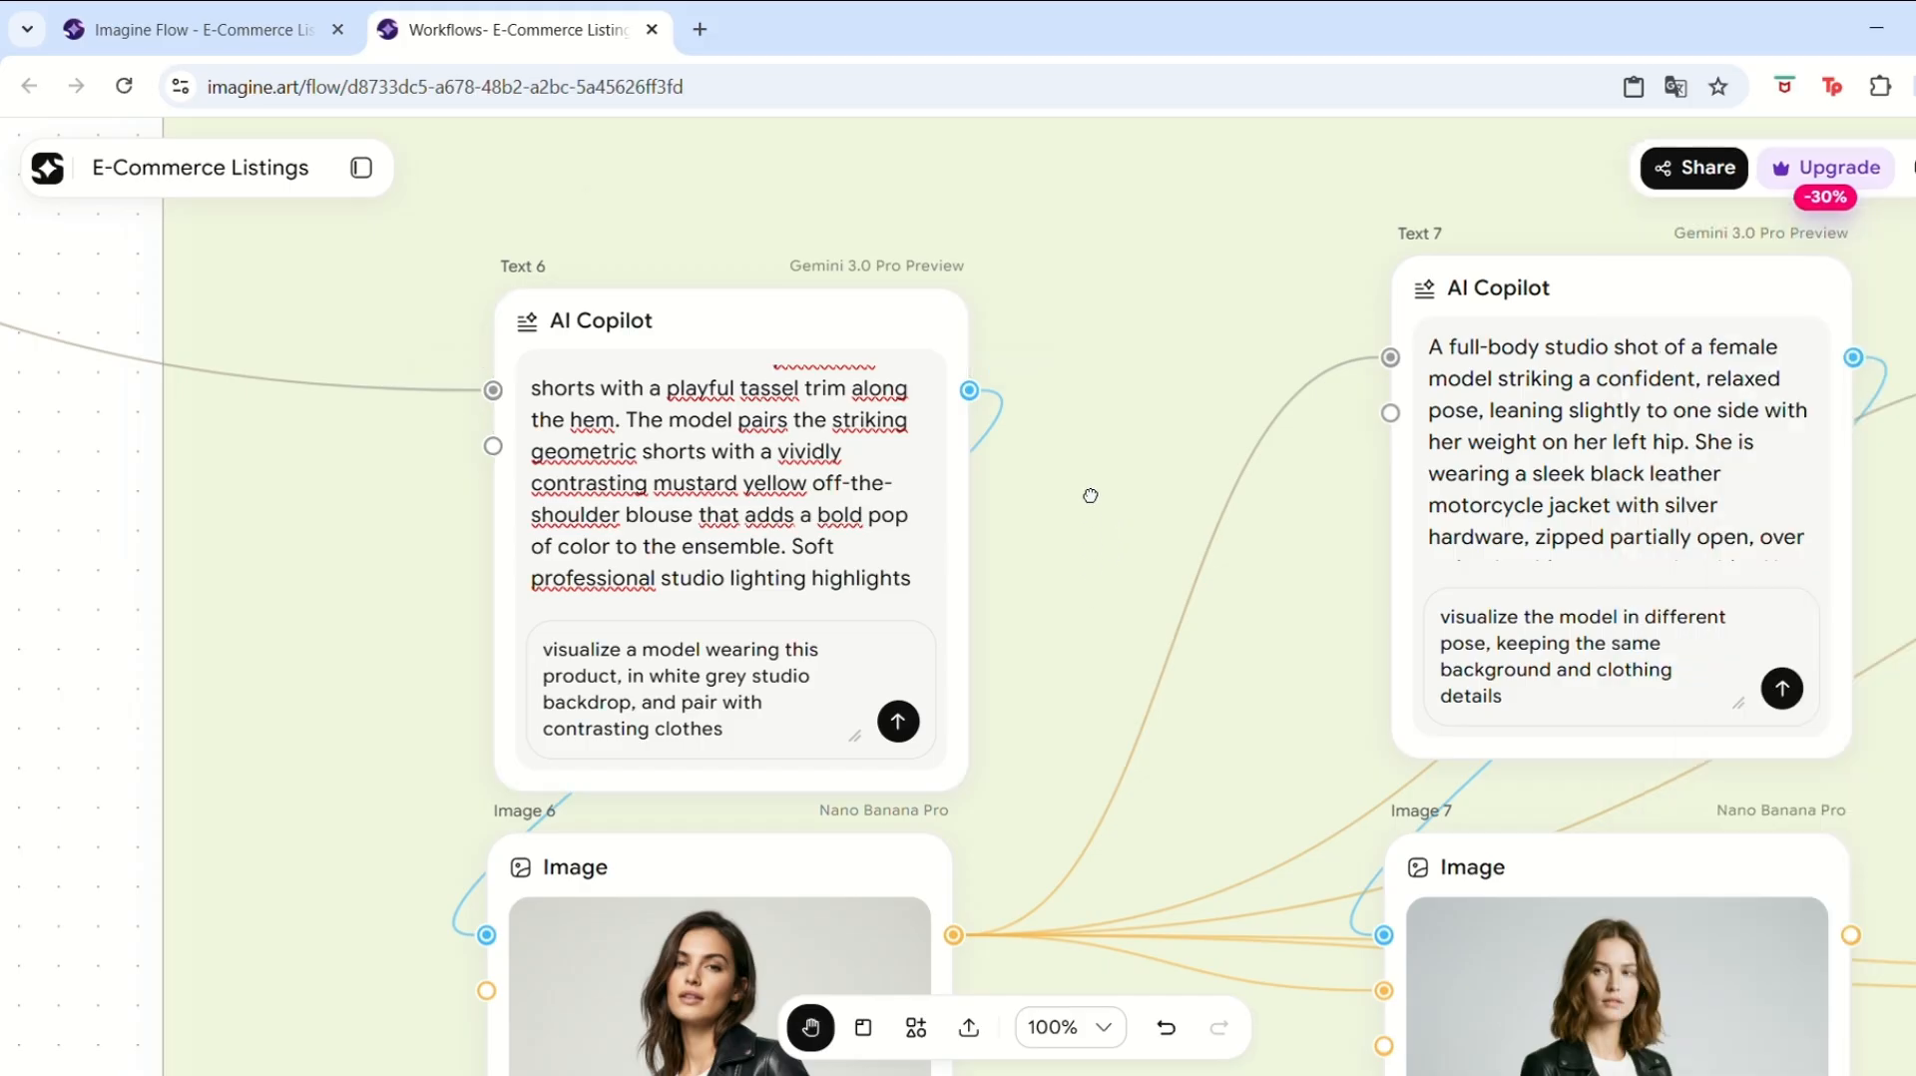
{"action": "scroll", "coordinate": [1090, 496], "scroll_direction": "down", "scroll_amount": 4}
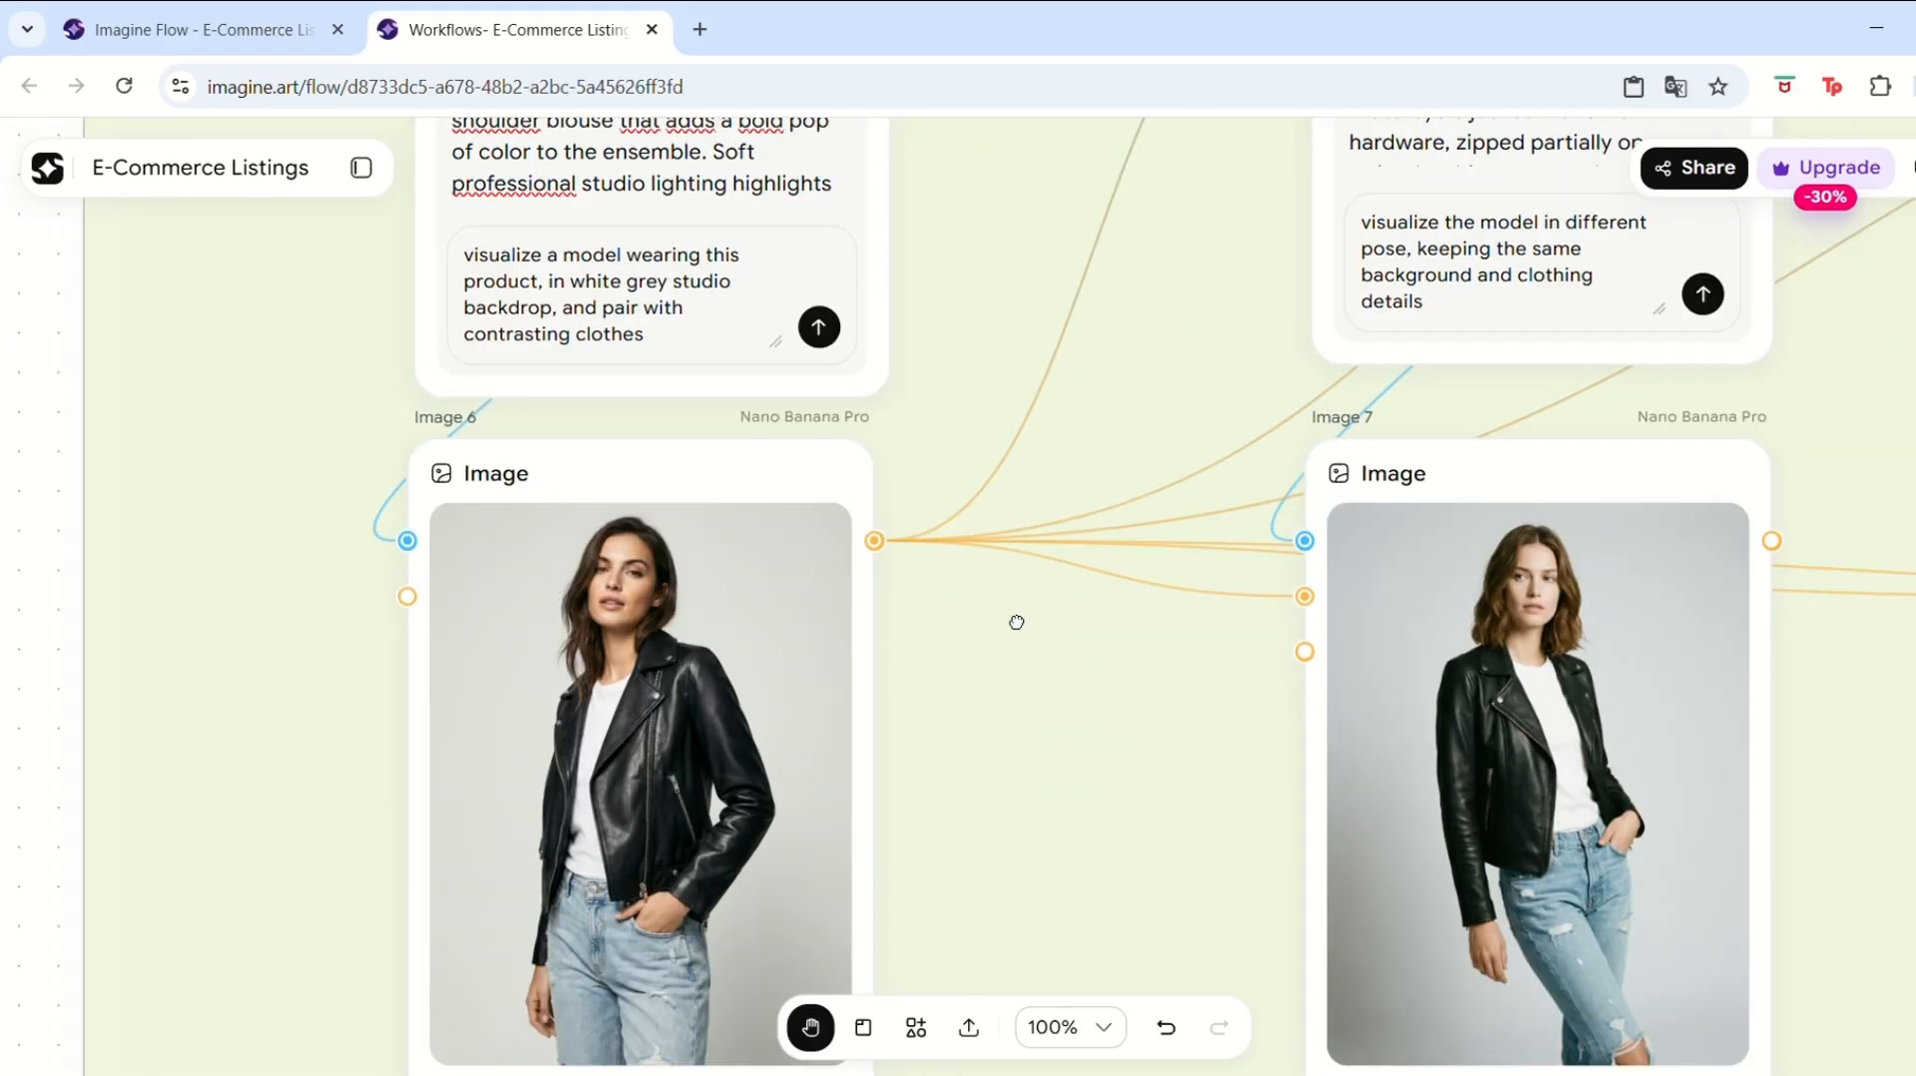
{"action": "scroll", "coordinate": [1016, 621], "scroll_direction": "down", "scroll_amount": 1}
{"action": "left_click", "coordinate": [806, 983]}
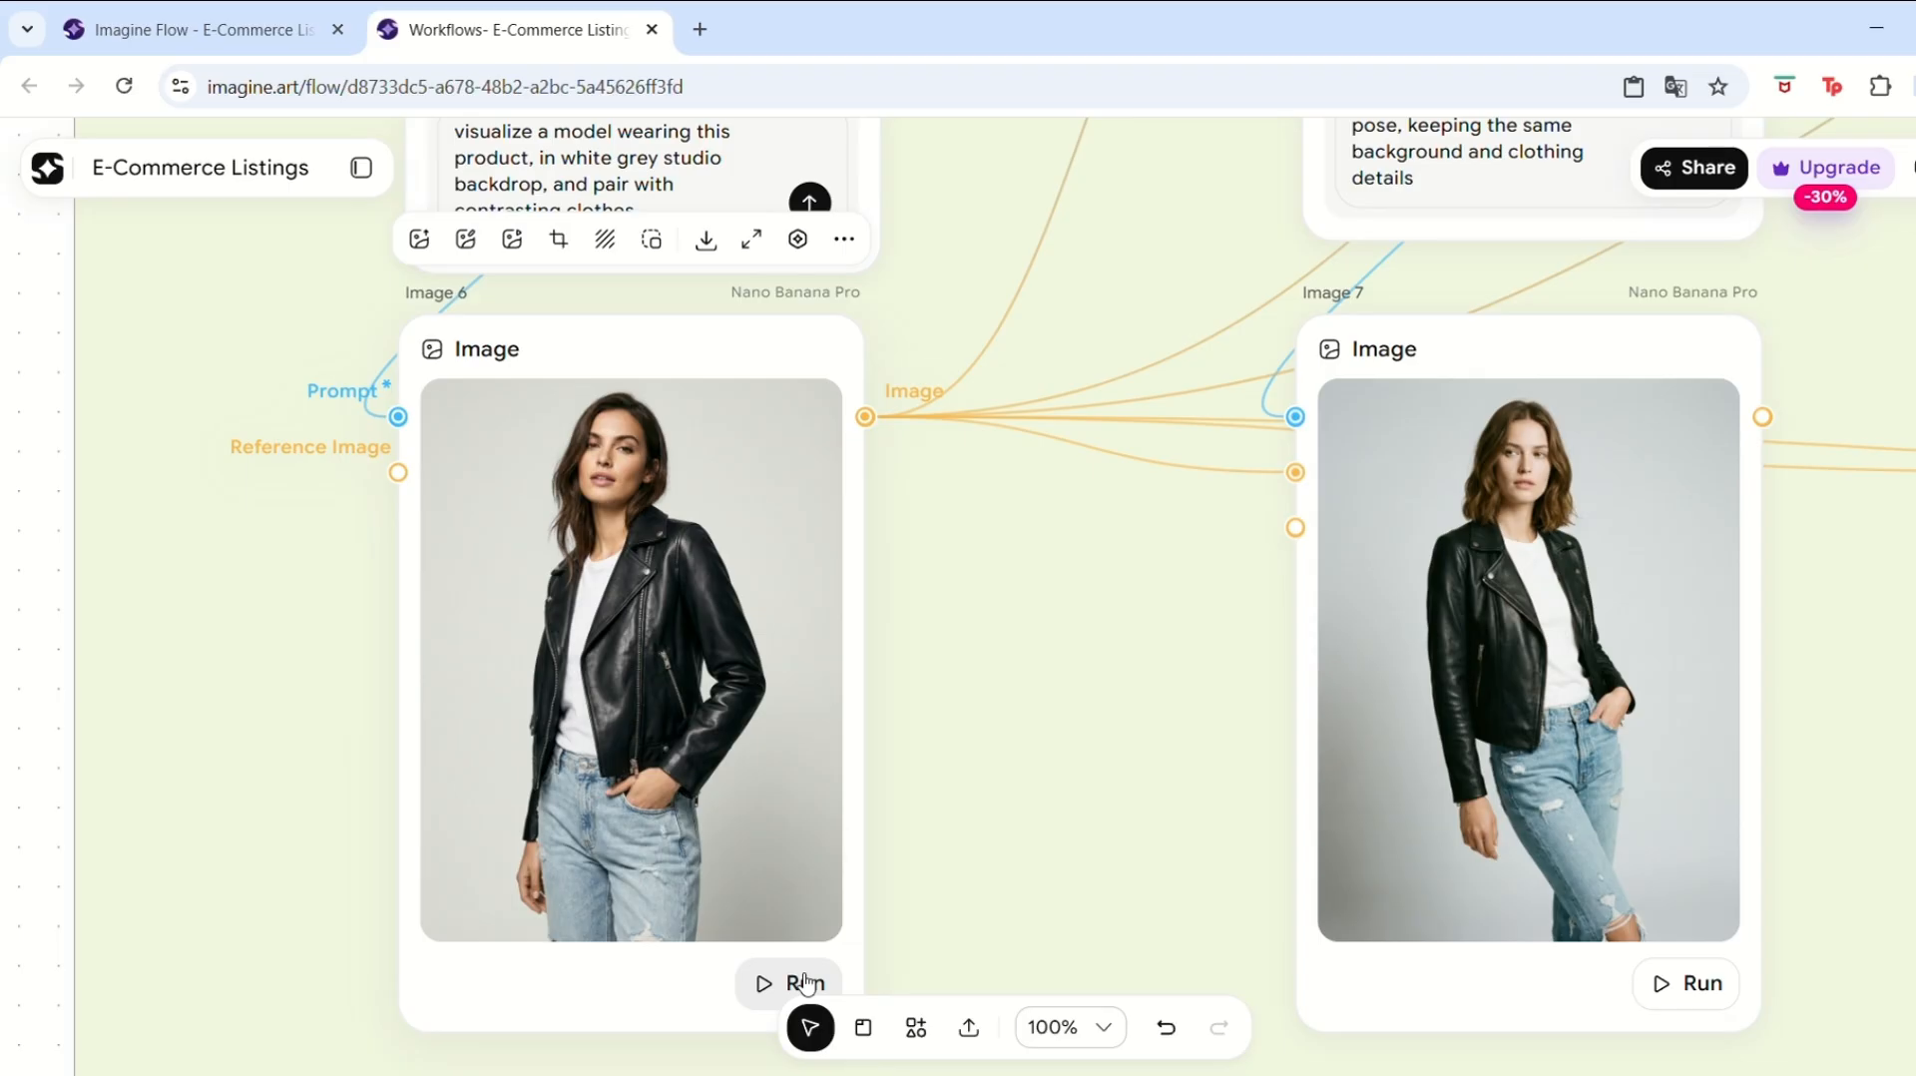
{"action": "left_click", "coordinate": [806, 983]}
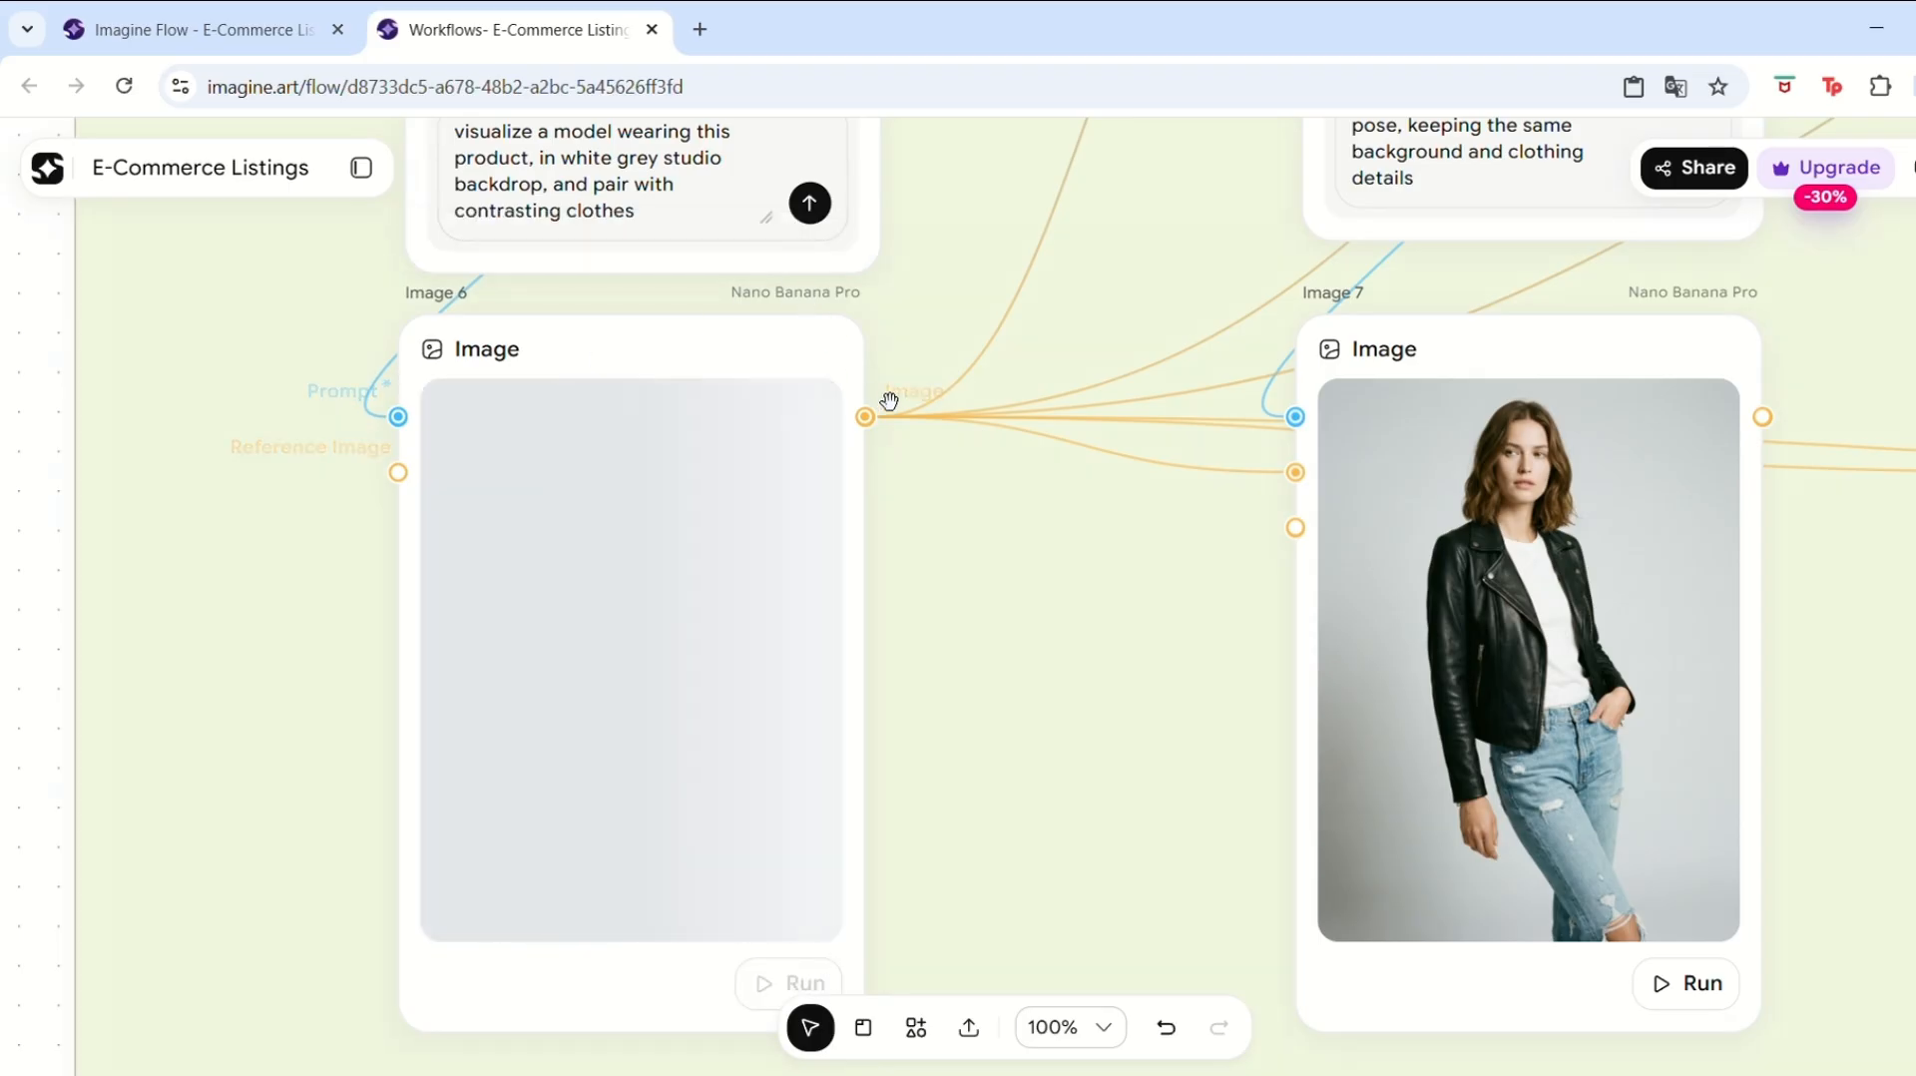
{"action": "left_click", "coordinate": [592, 664]}
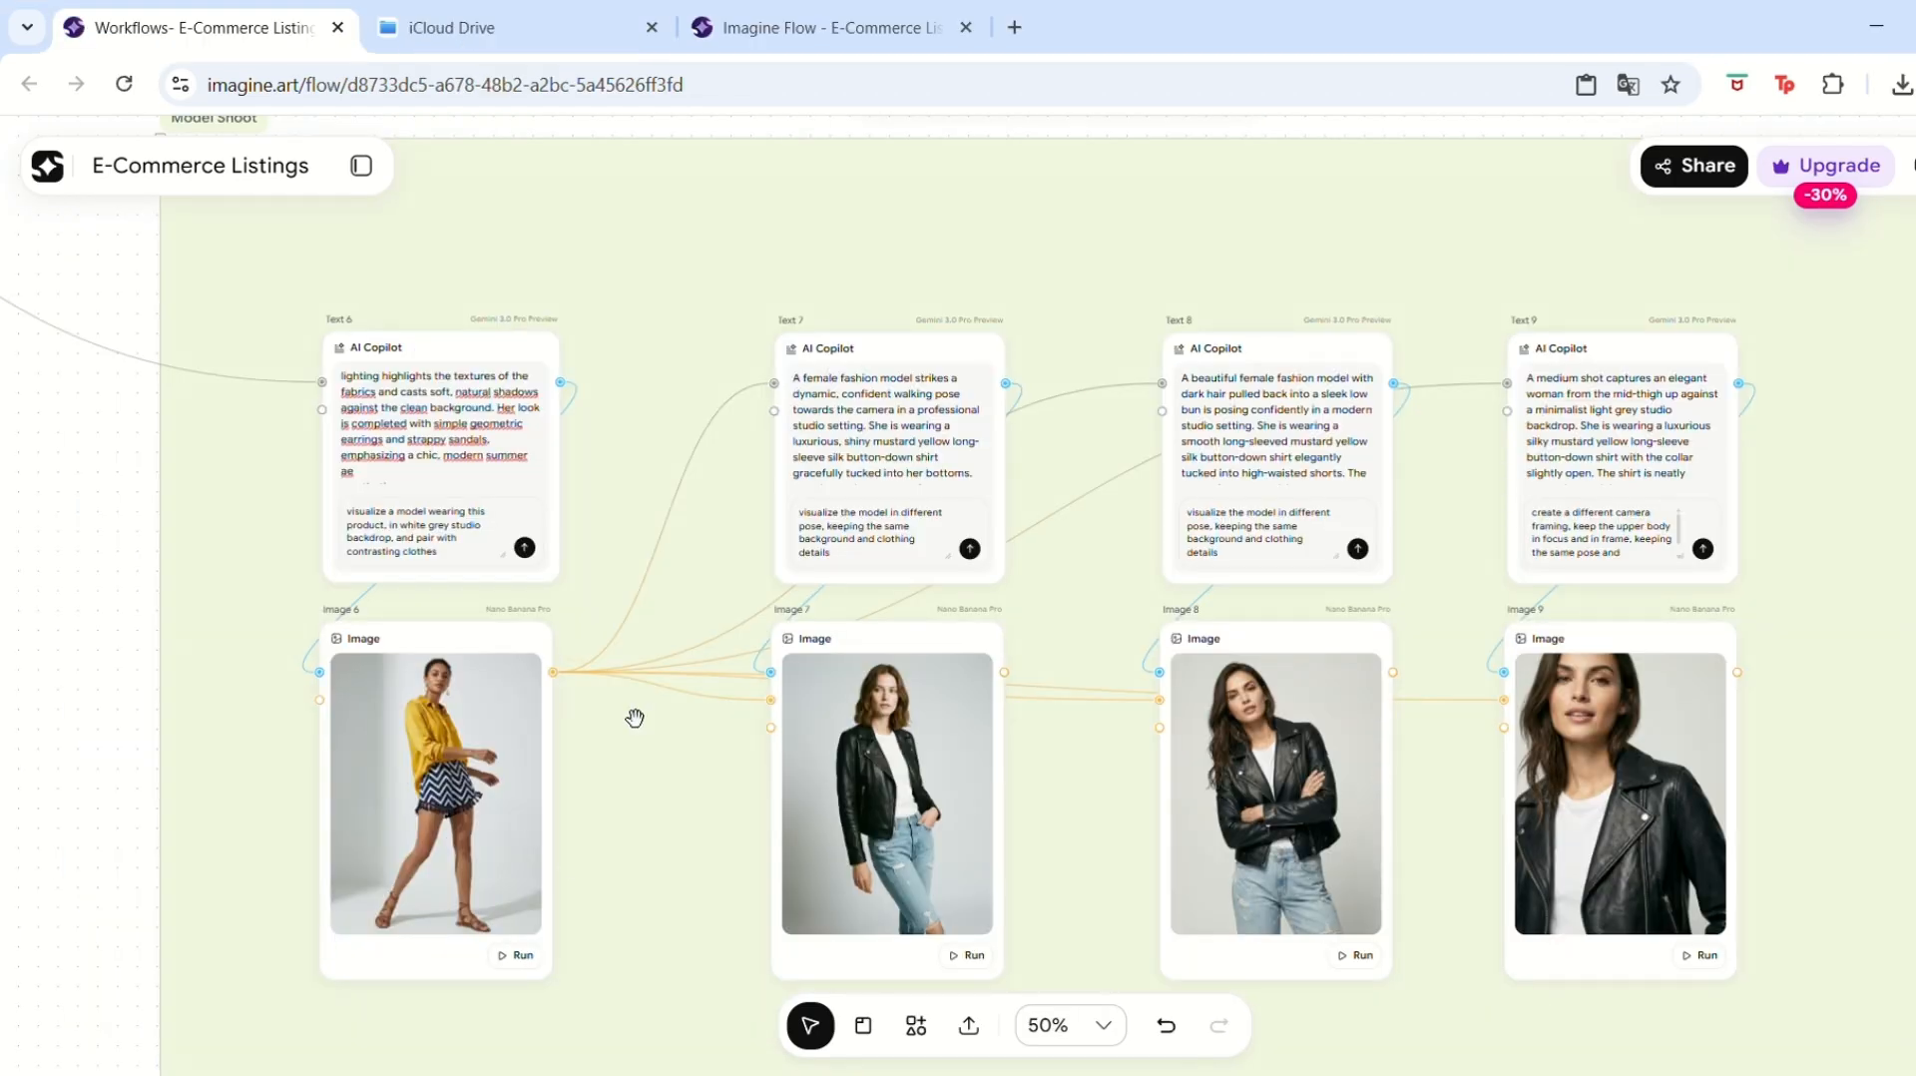
Regenerate the Text 7 prompt for a different pose and produce the new Image 7 model shot.
{"action": "mouse_move", "coordinate": [492, 706]}
{"action": "left_click", "coordinate": [969, 547]}
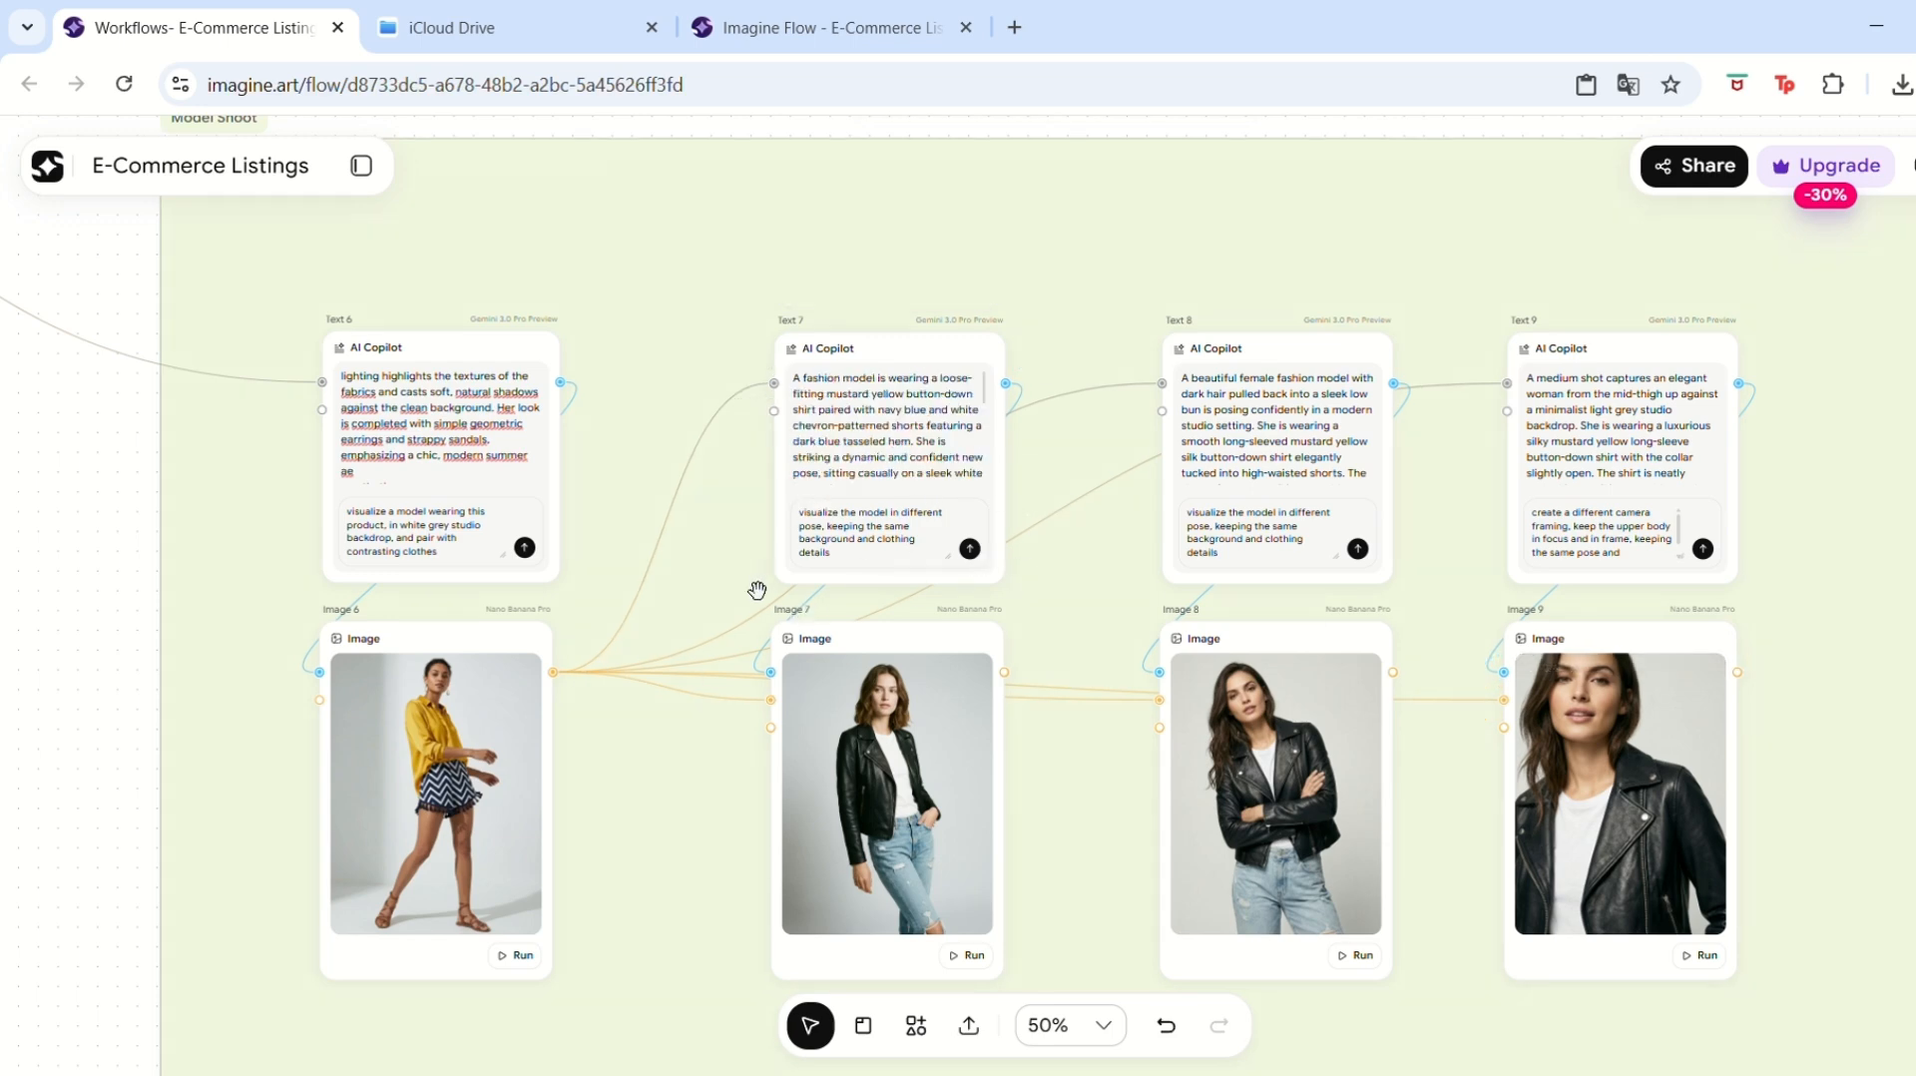
{"action": "left_click", "coordinate": [970, 550]}
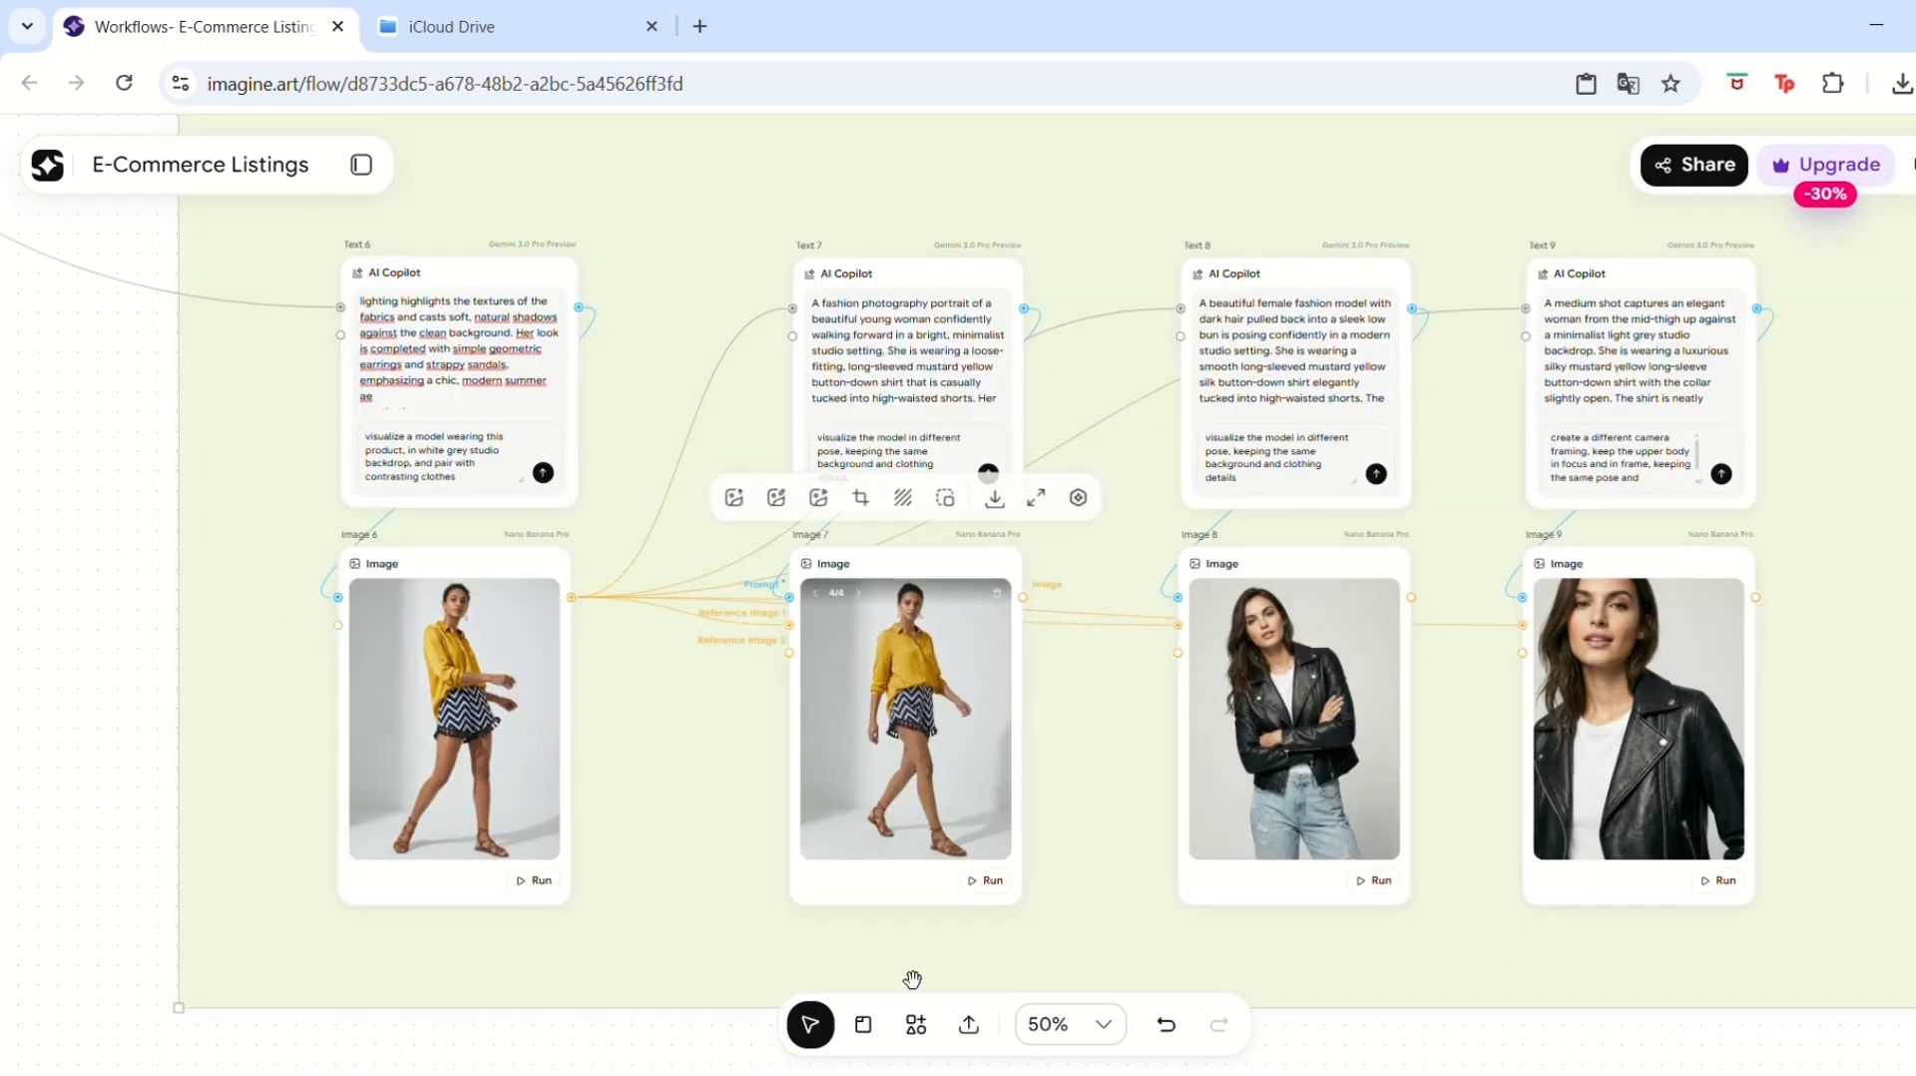
{"action": "left_click", "coordinate": [1103, 1023]}
{"action": "left_click", "coordinate": [1035, 910]}
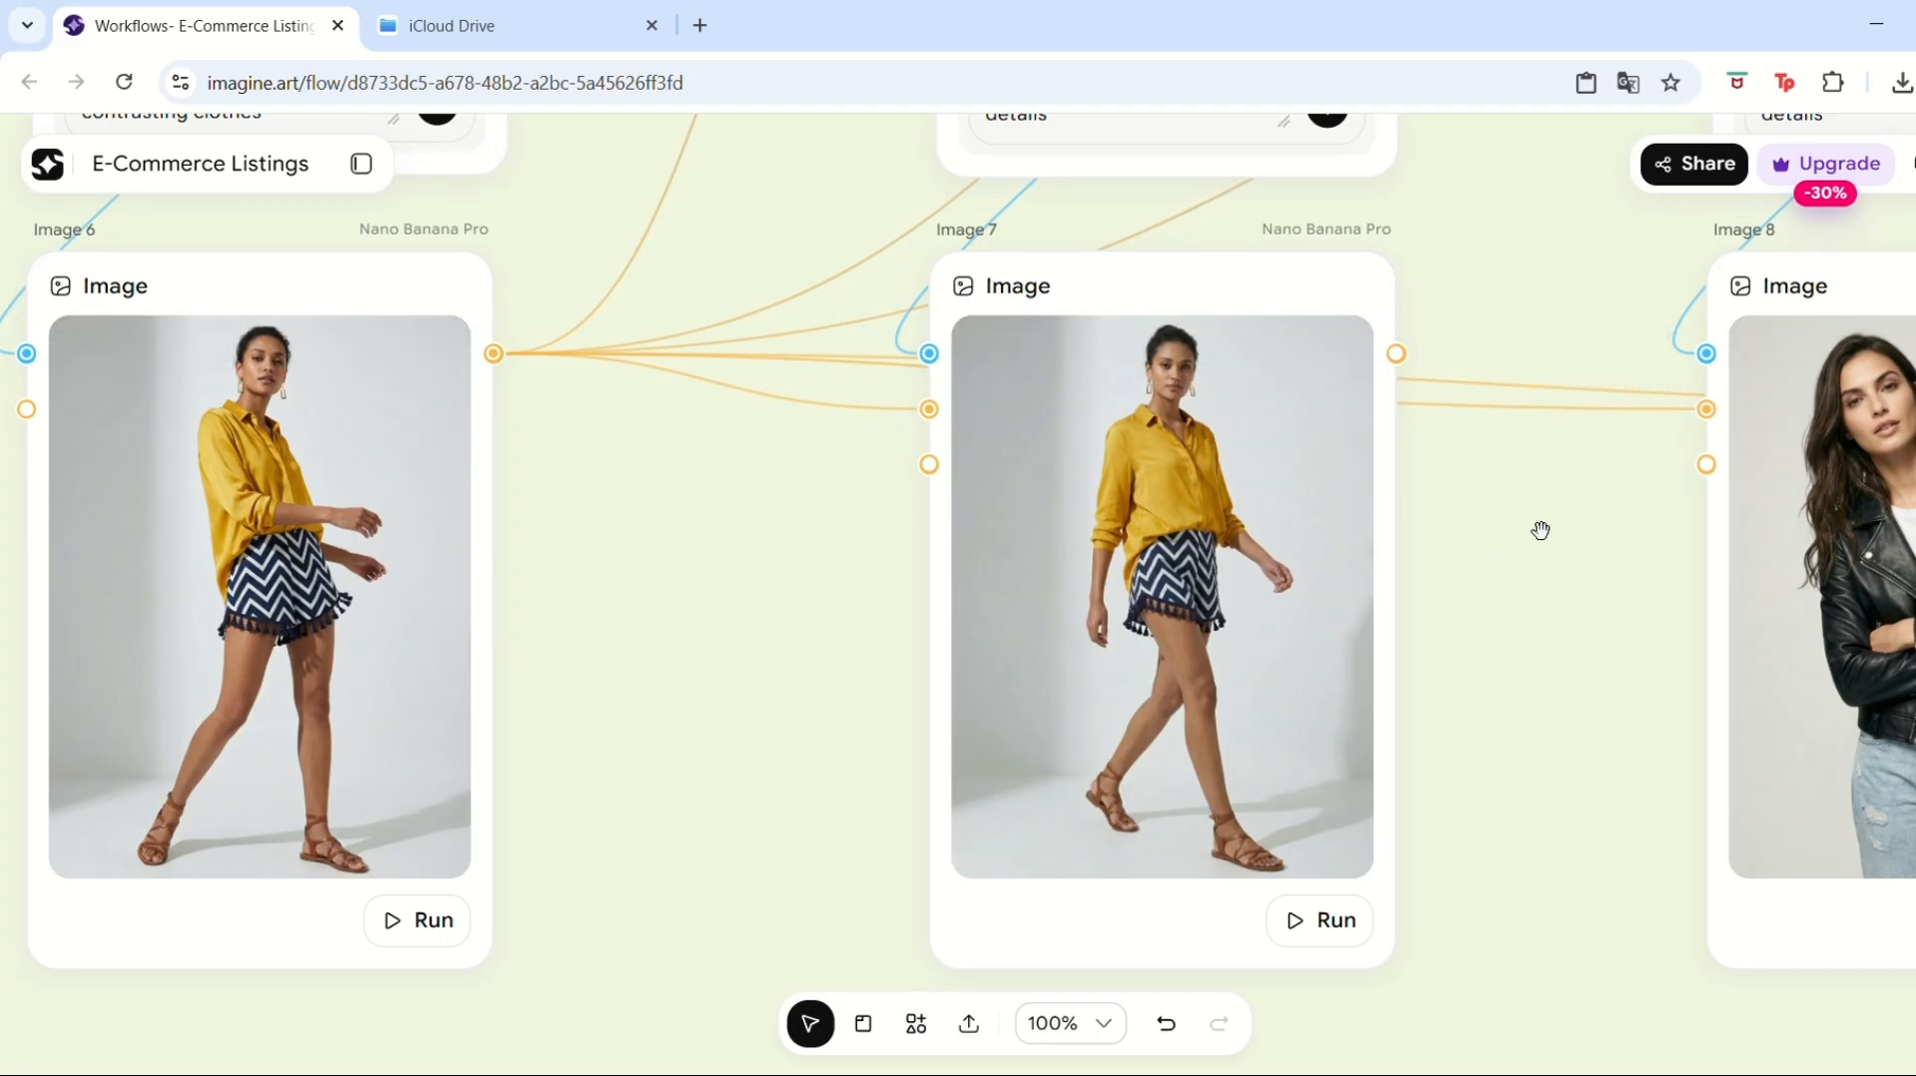
Regenerate the Text 8 prompt and run the Image 8 node for another pose of the model.
{"action": "key", "text": "h"}
{"action": "left_click_drag", "start_coordinate": [1552, 513], "coordinate": [653, 776]}
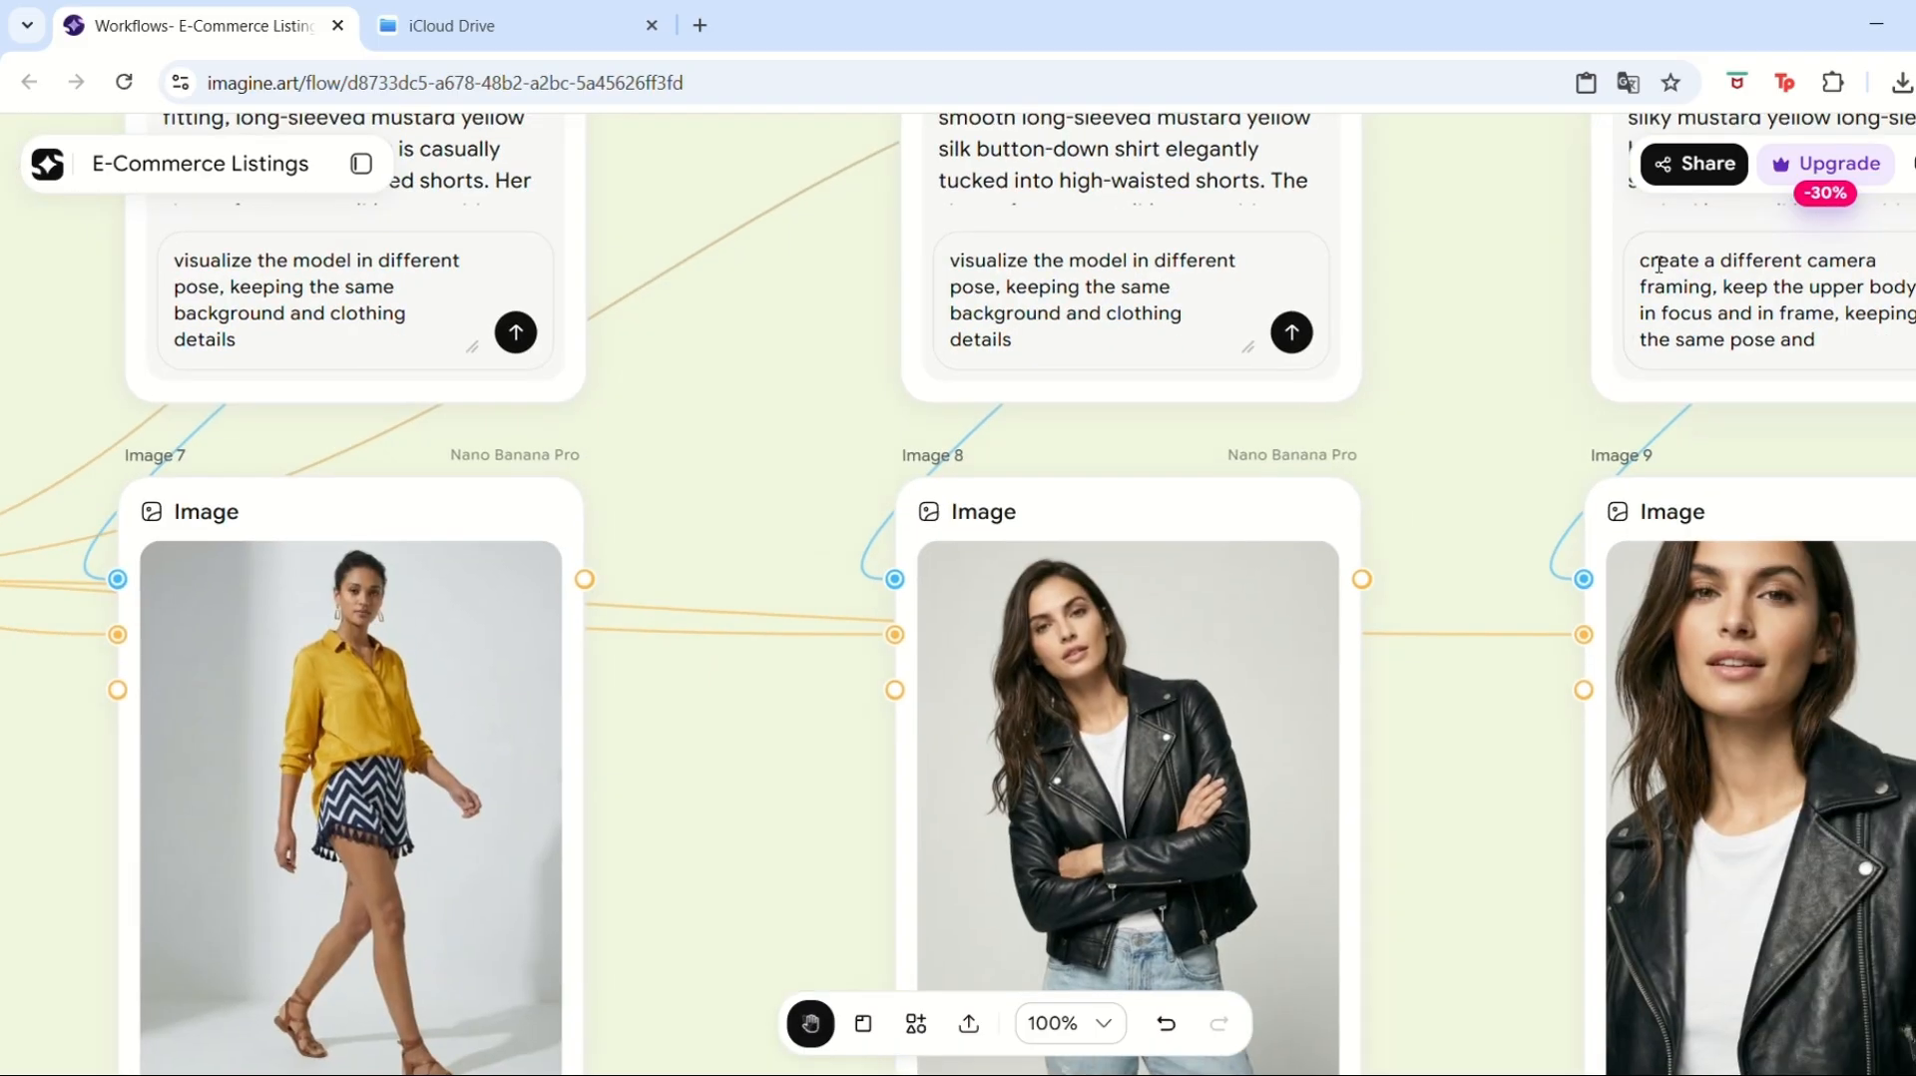
{"action": "key", "text": "v"}
{"action": "left_click", "coordinate": [1292, 331]}
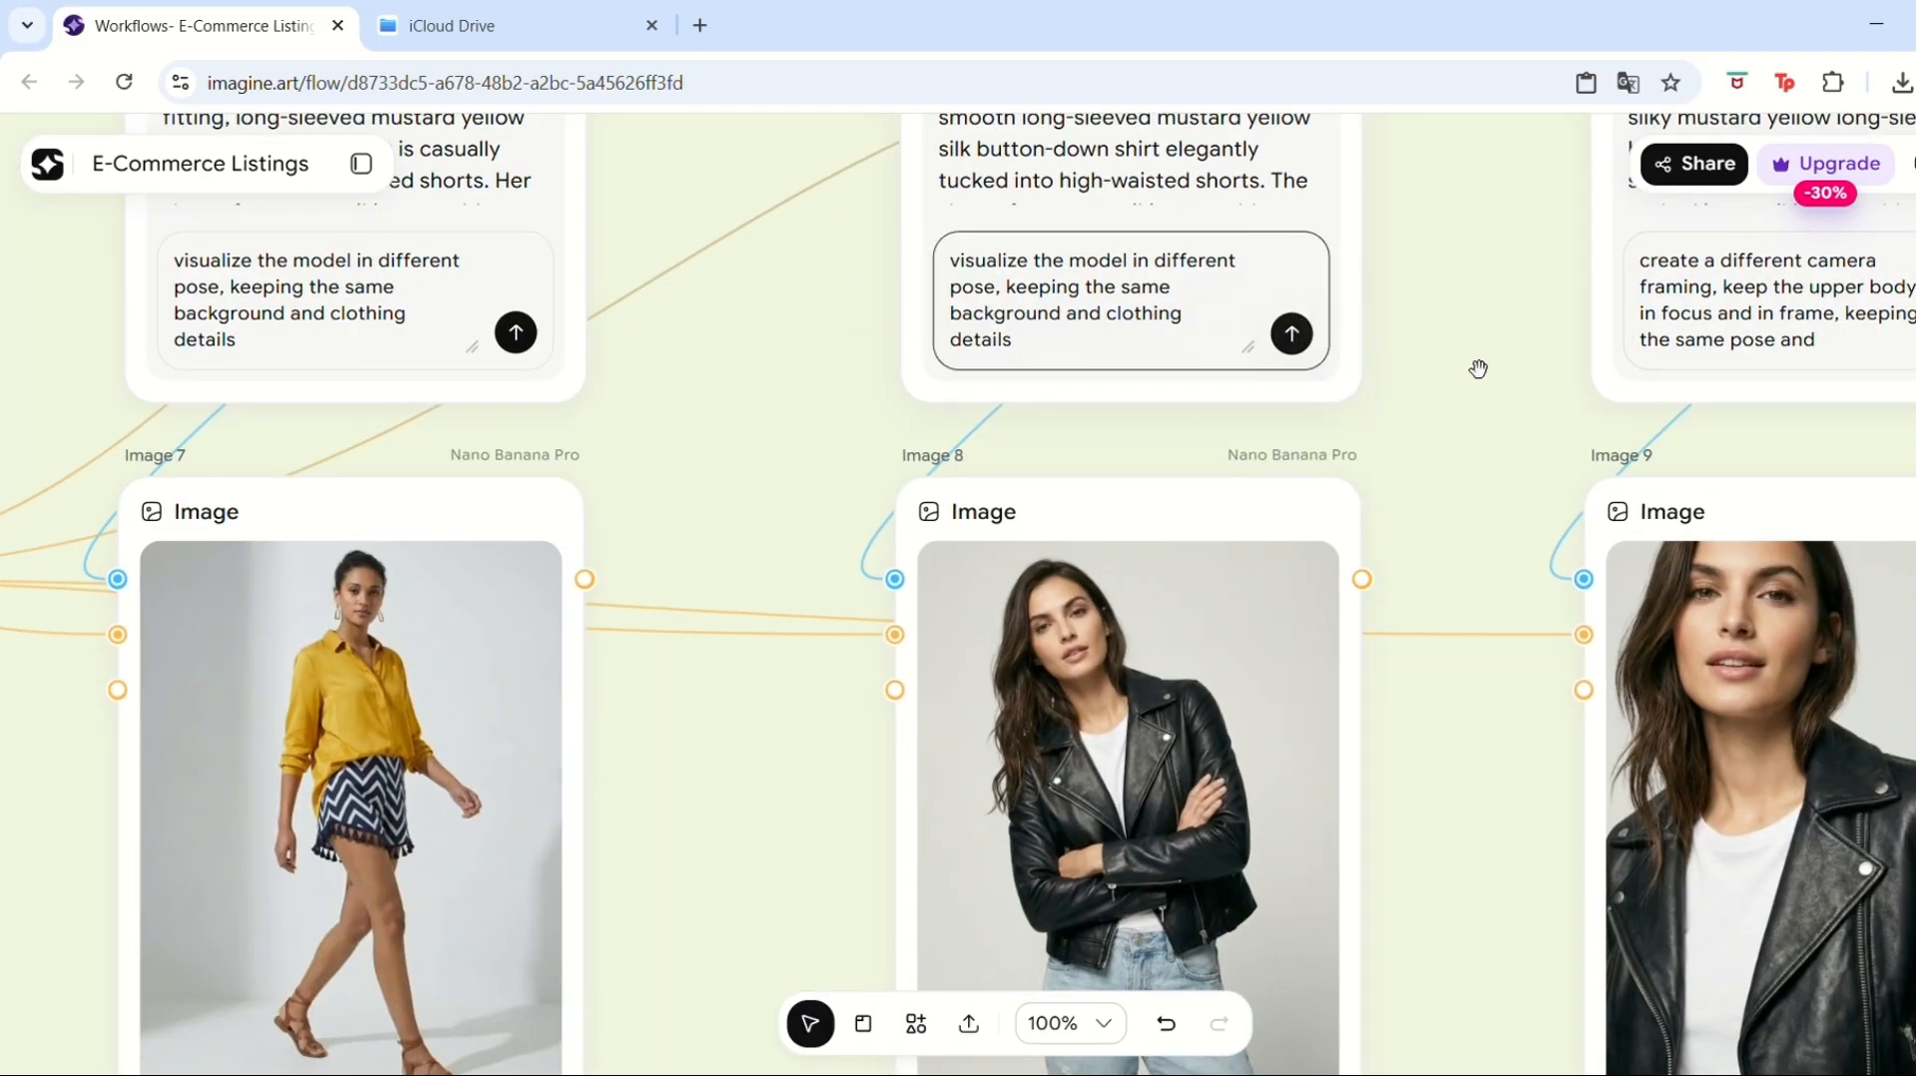
{"action": "key", "text": "h"}
{"action": "left_click_drag", "start_coordinate": [1465, 202], "coordinate": [1414, 460]}
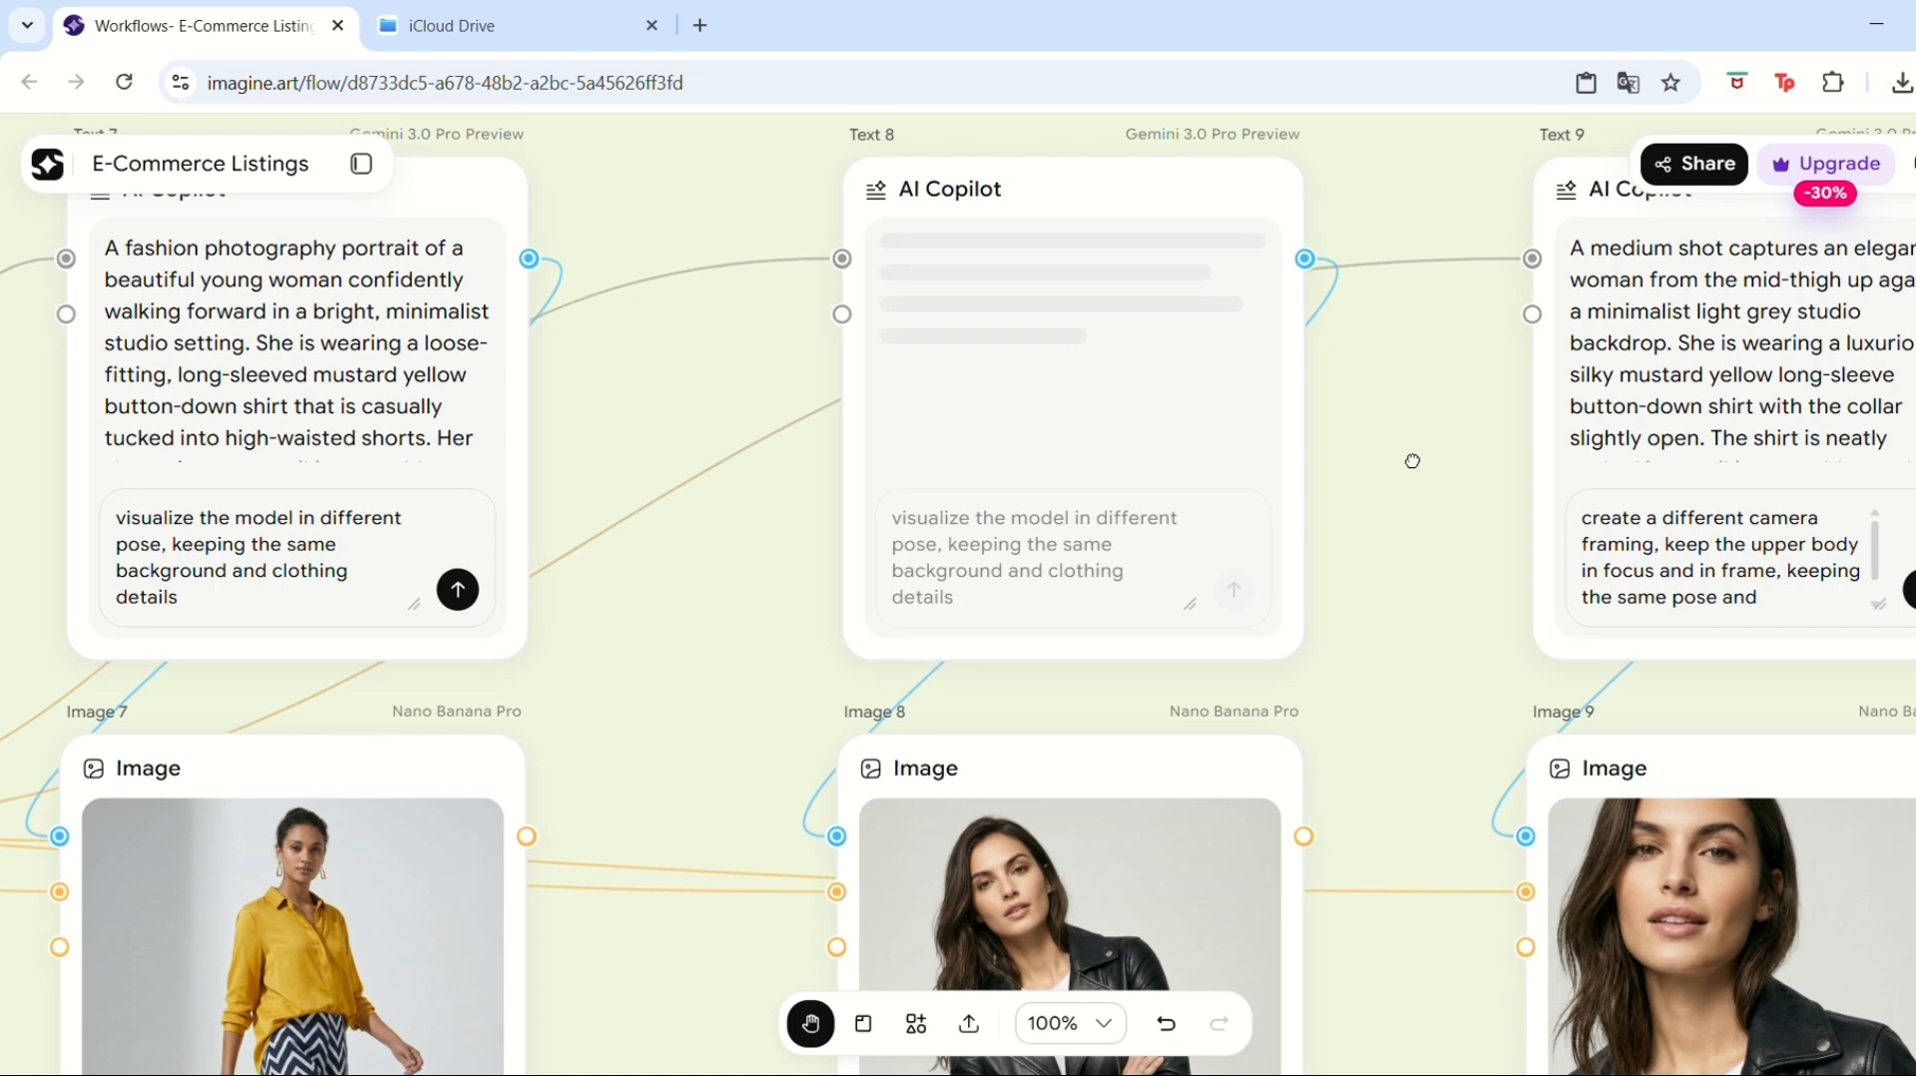
{"action": "key", "text": "v"}
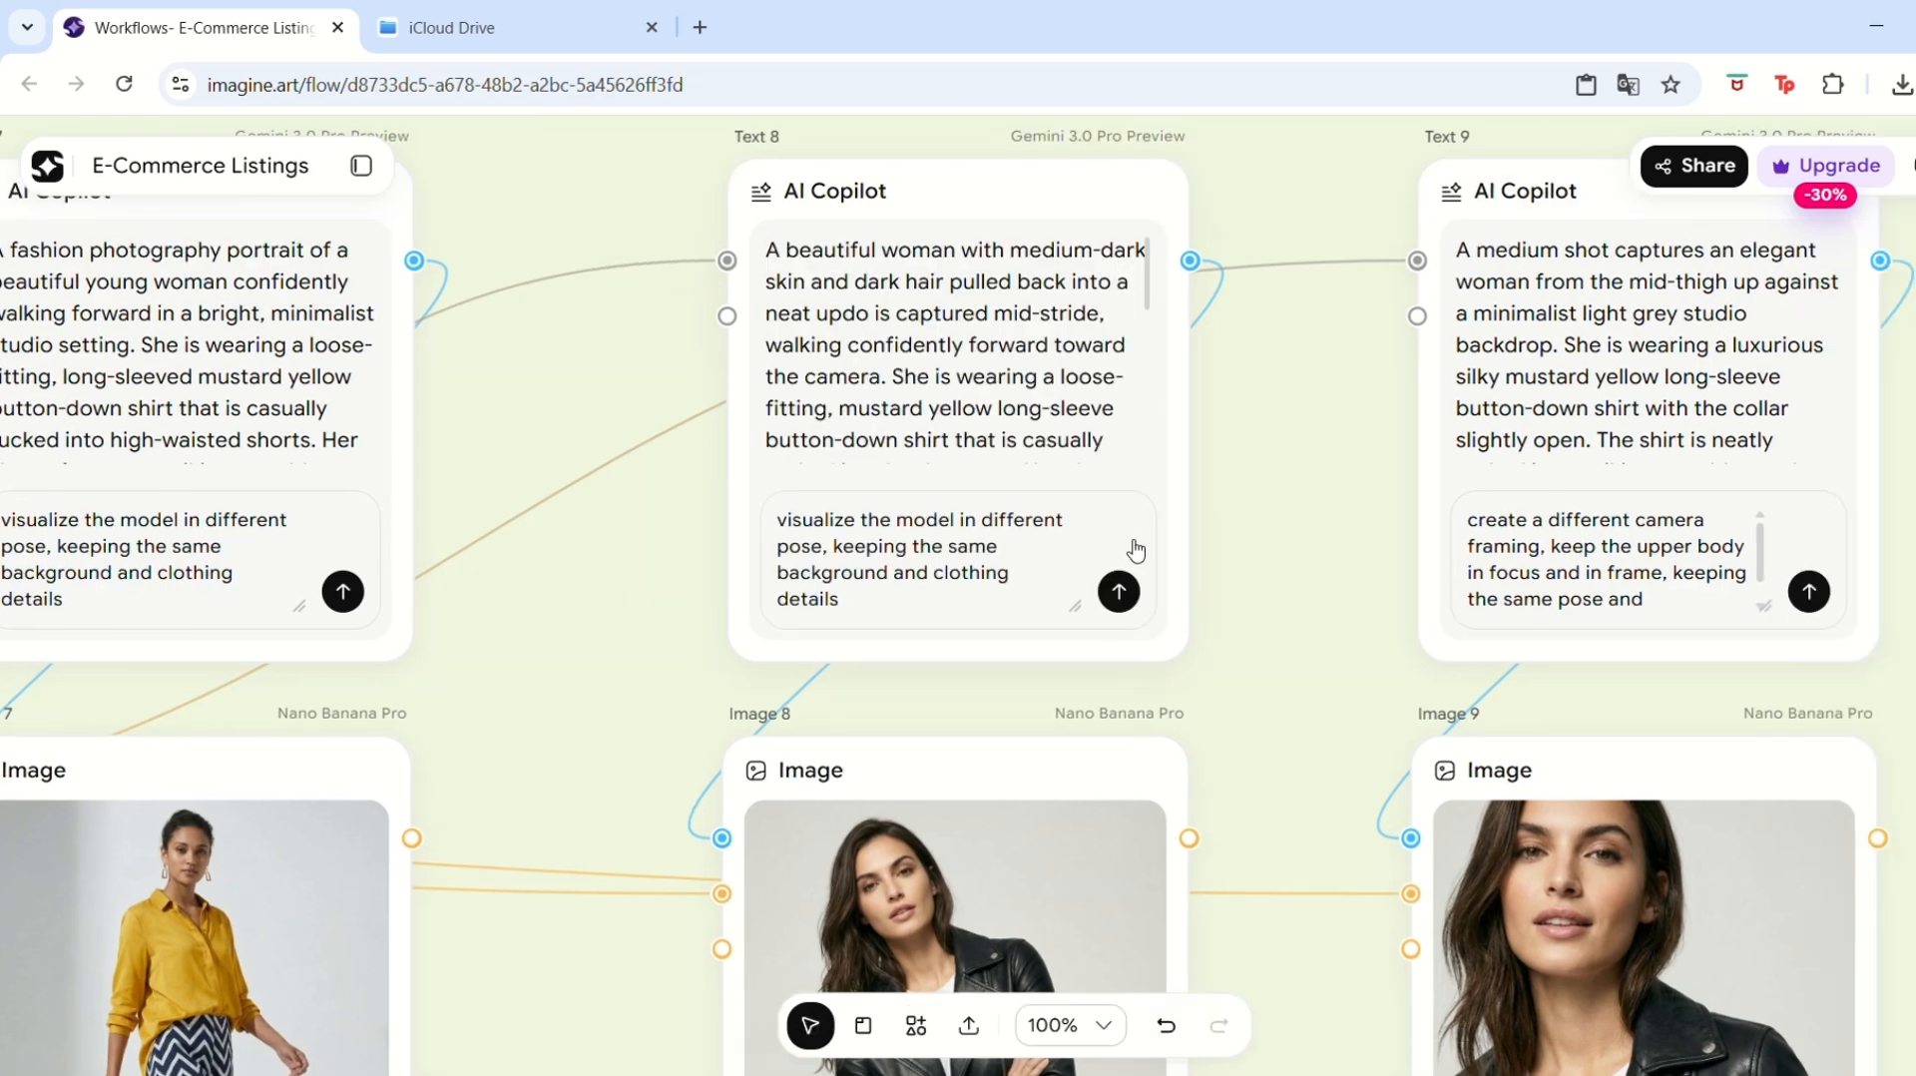
{"action": "key", "text": "space"}
{"action": "left_click_drag", "start_coordinate": [1272, 756], "coordinate": [1302, 474]}
{"action": "scroll", "coordinate": [1302, 473], "scroll_direction": "down", "scroll_amount": 5}
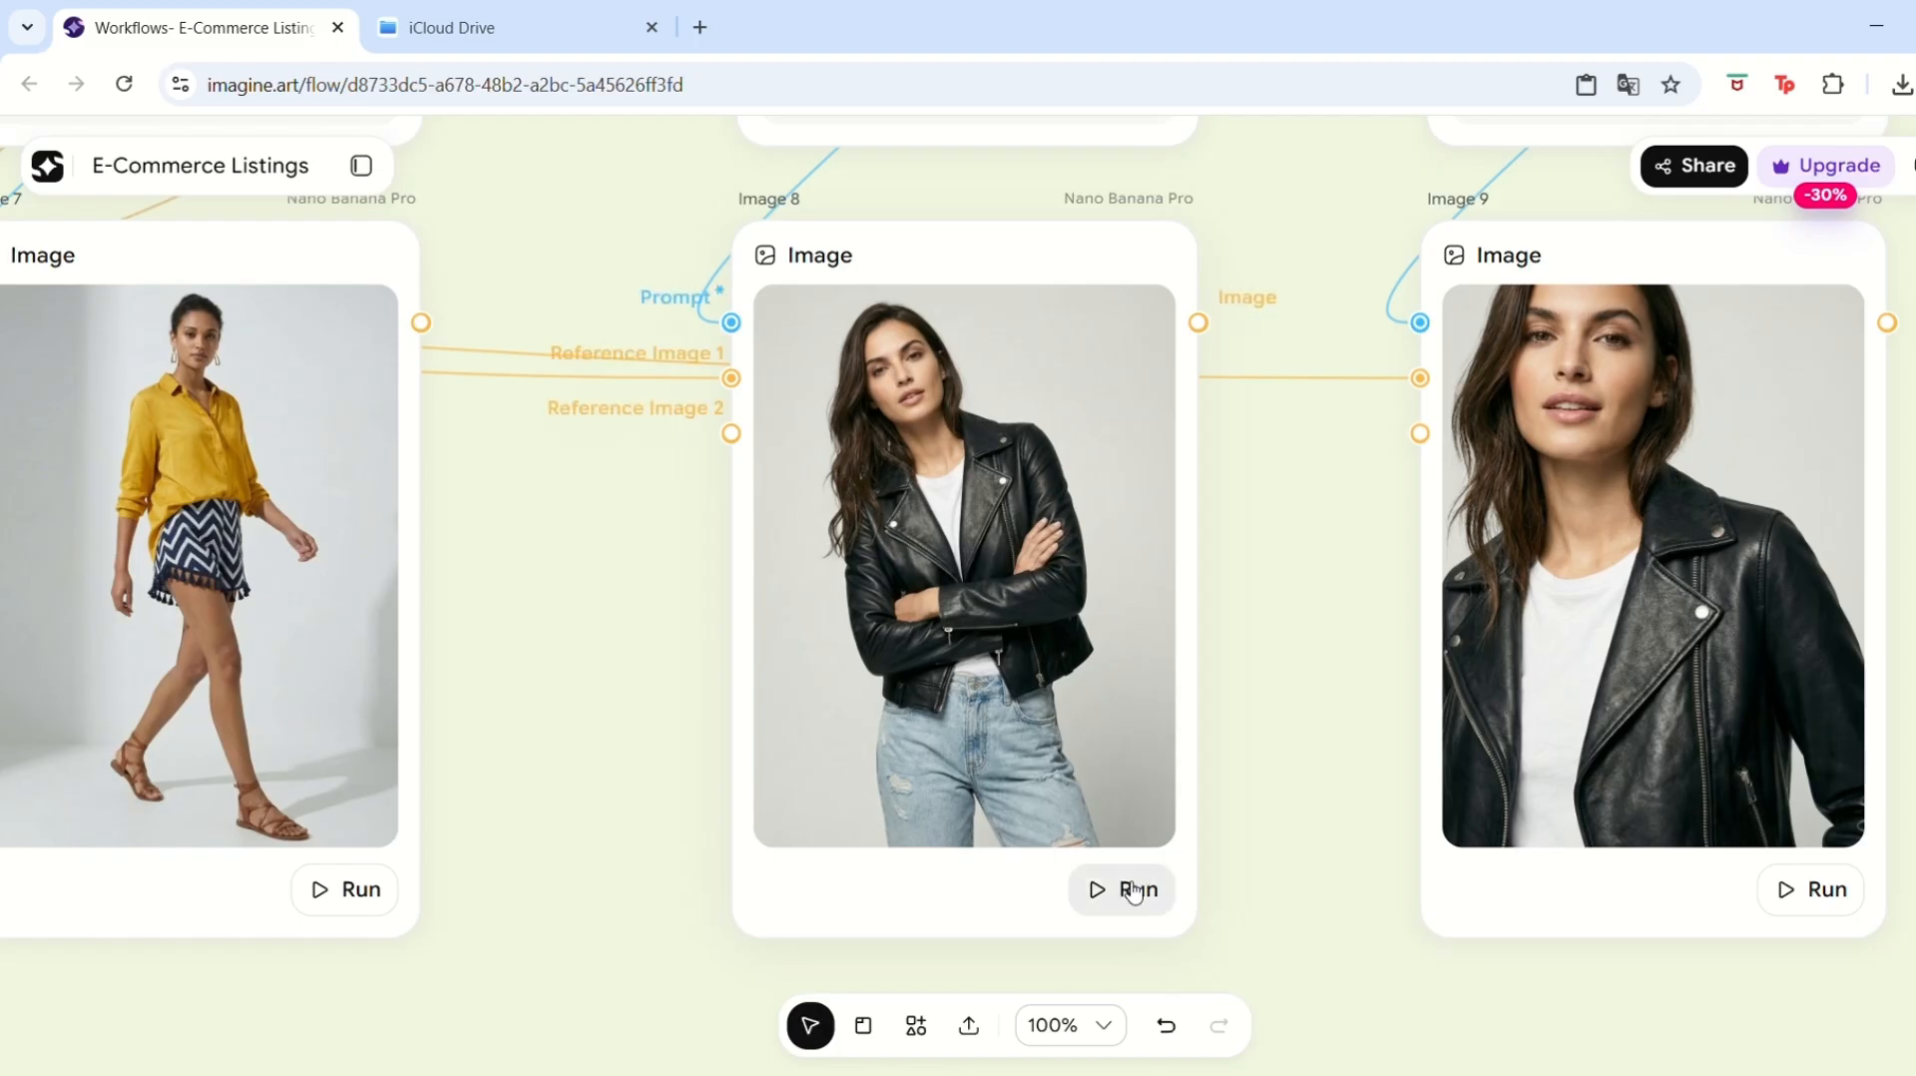
{"action": "left_click", "coordinate": [1147, 891]}
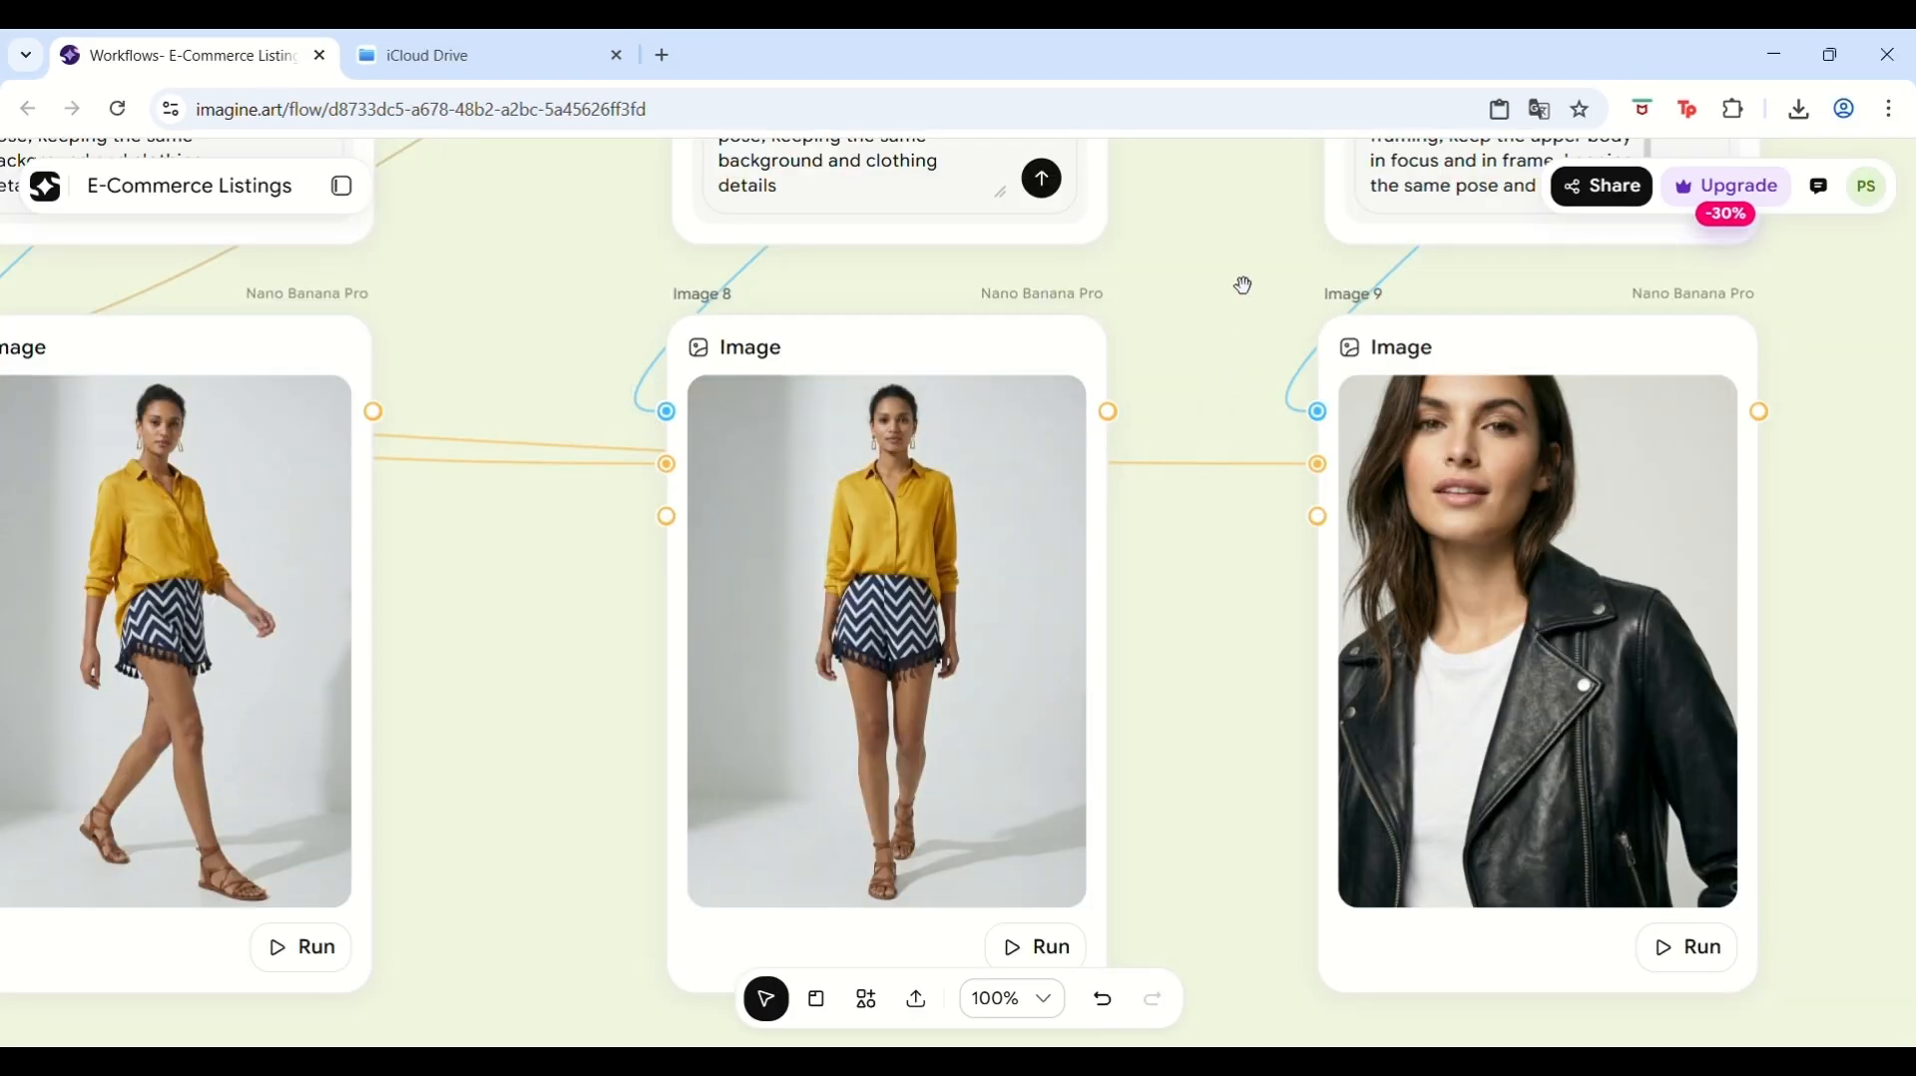
Run the Image 9 node to generate another model shot of the shorts outfit.
{"action": "key", "text": "space"}
{"action": "left_click_drag", "start_coordinate": [1245, 269], "coordinate": [1065, 739]}
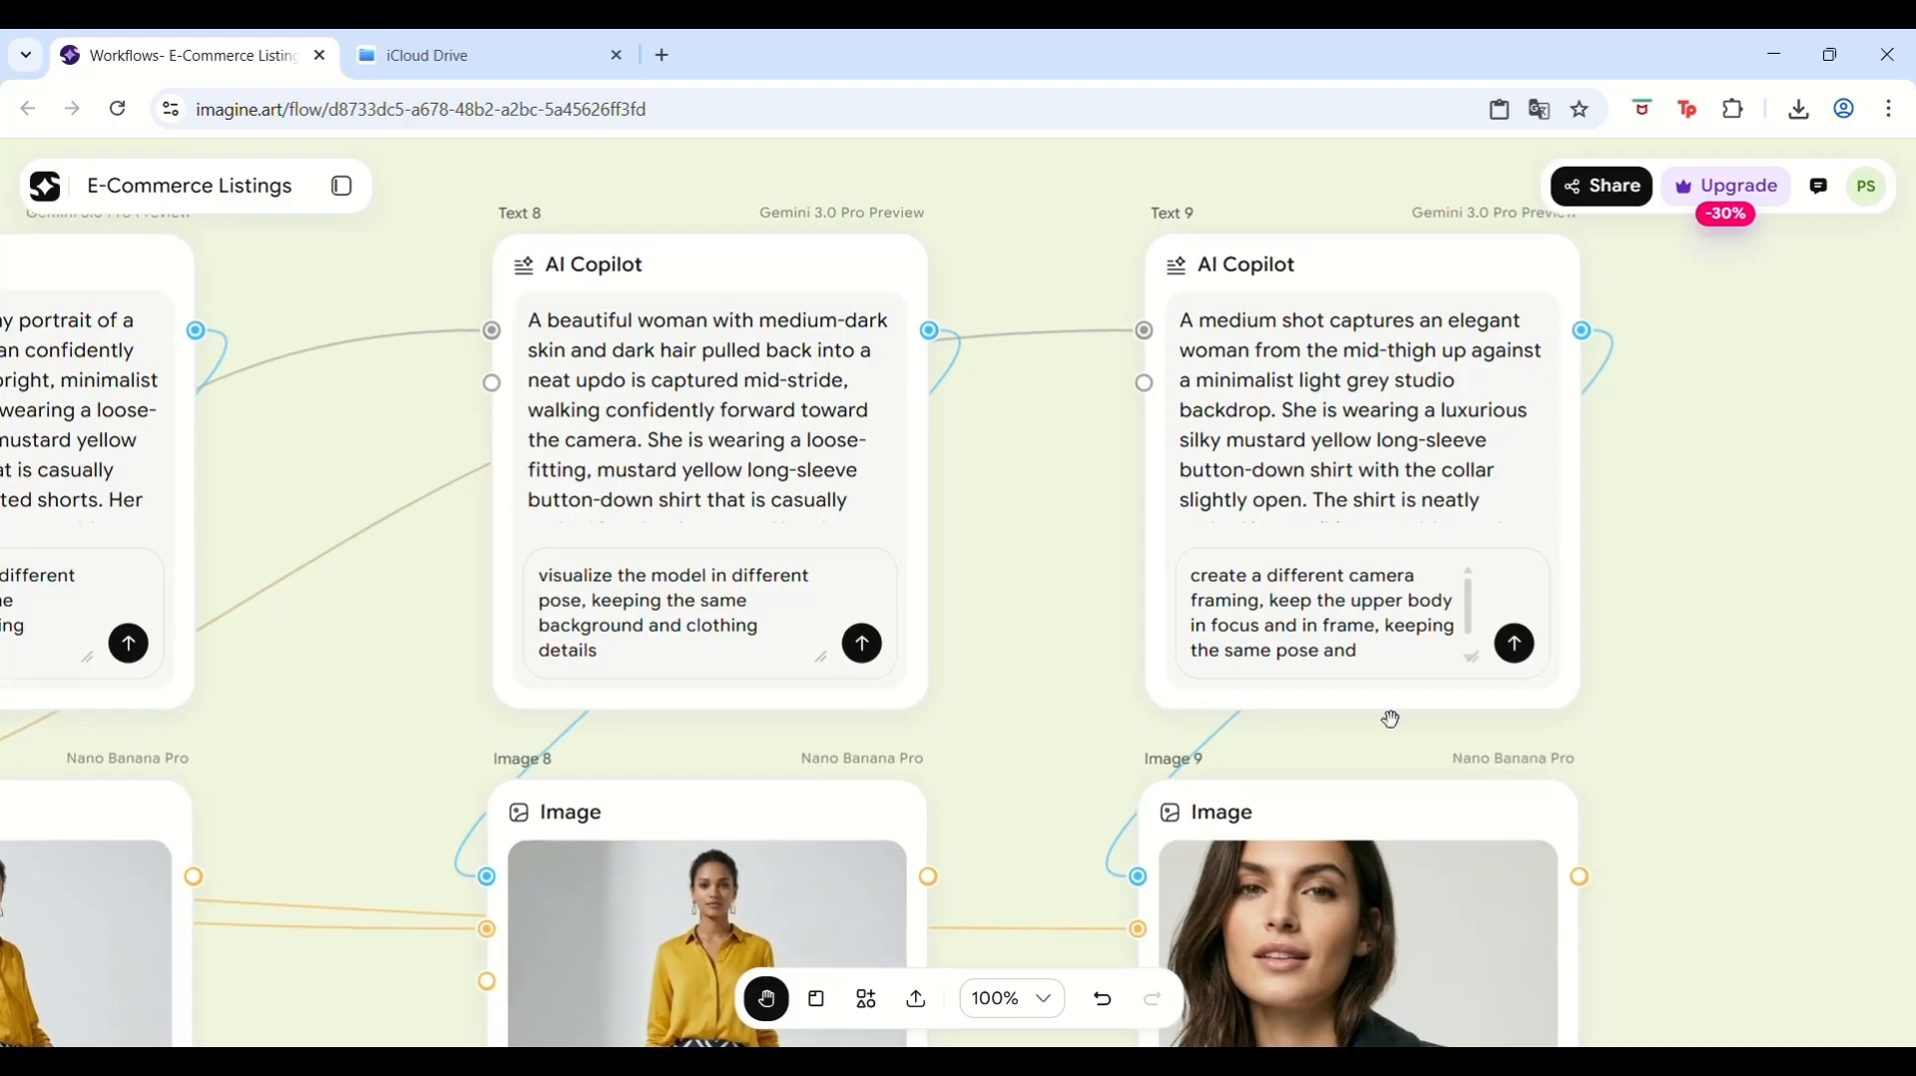
{"action": "scroll", "coordinate": [1390, 719], "scroll_direction": "down", "scroll_amount": 1}
{"action": "left_click", "coordinate": [1391, 590]}
{"action": "scroll", "coordinate": [1717, 654], "scroll_direction": "down", "scroll_amount": 3}
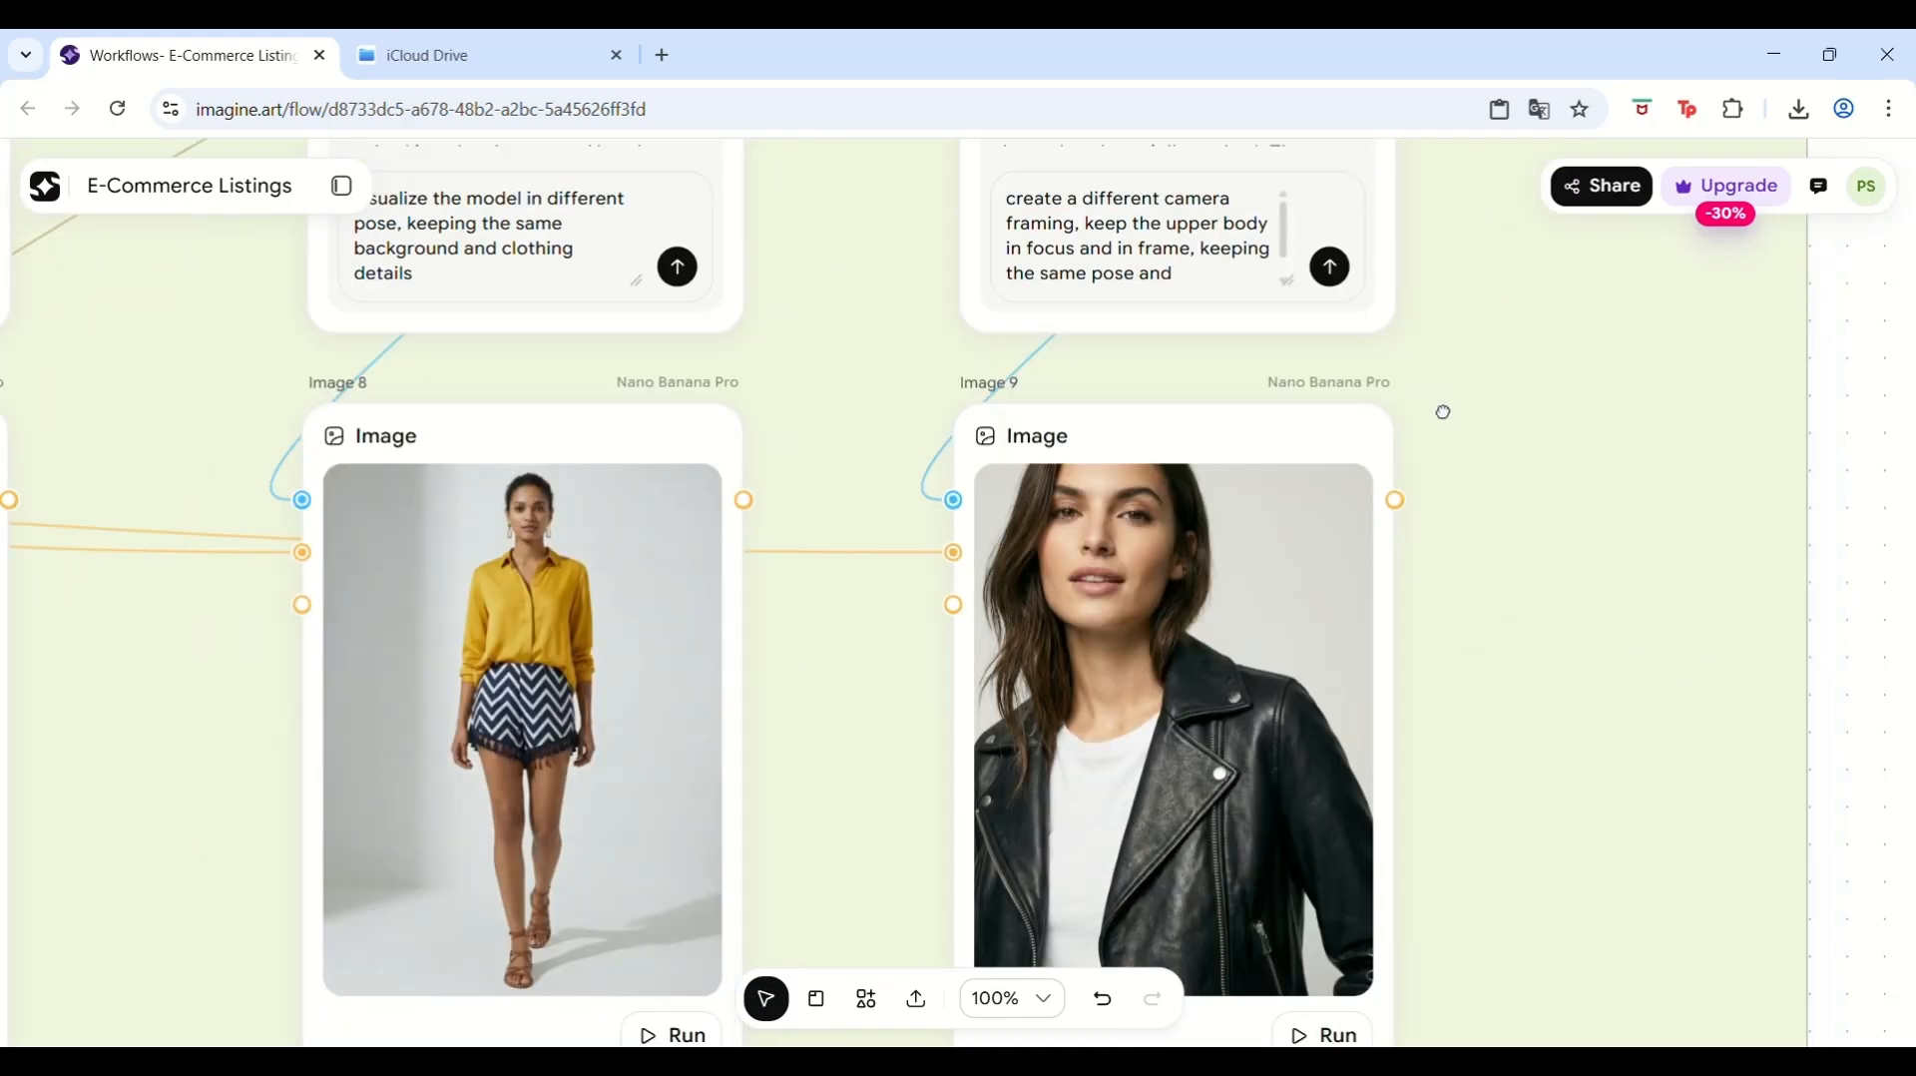
{"action": "scroll", "coordinate": [1443, 411], "scroll_direction": "down", "scroll_amount": 3}
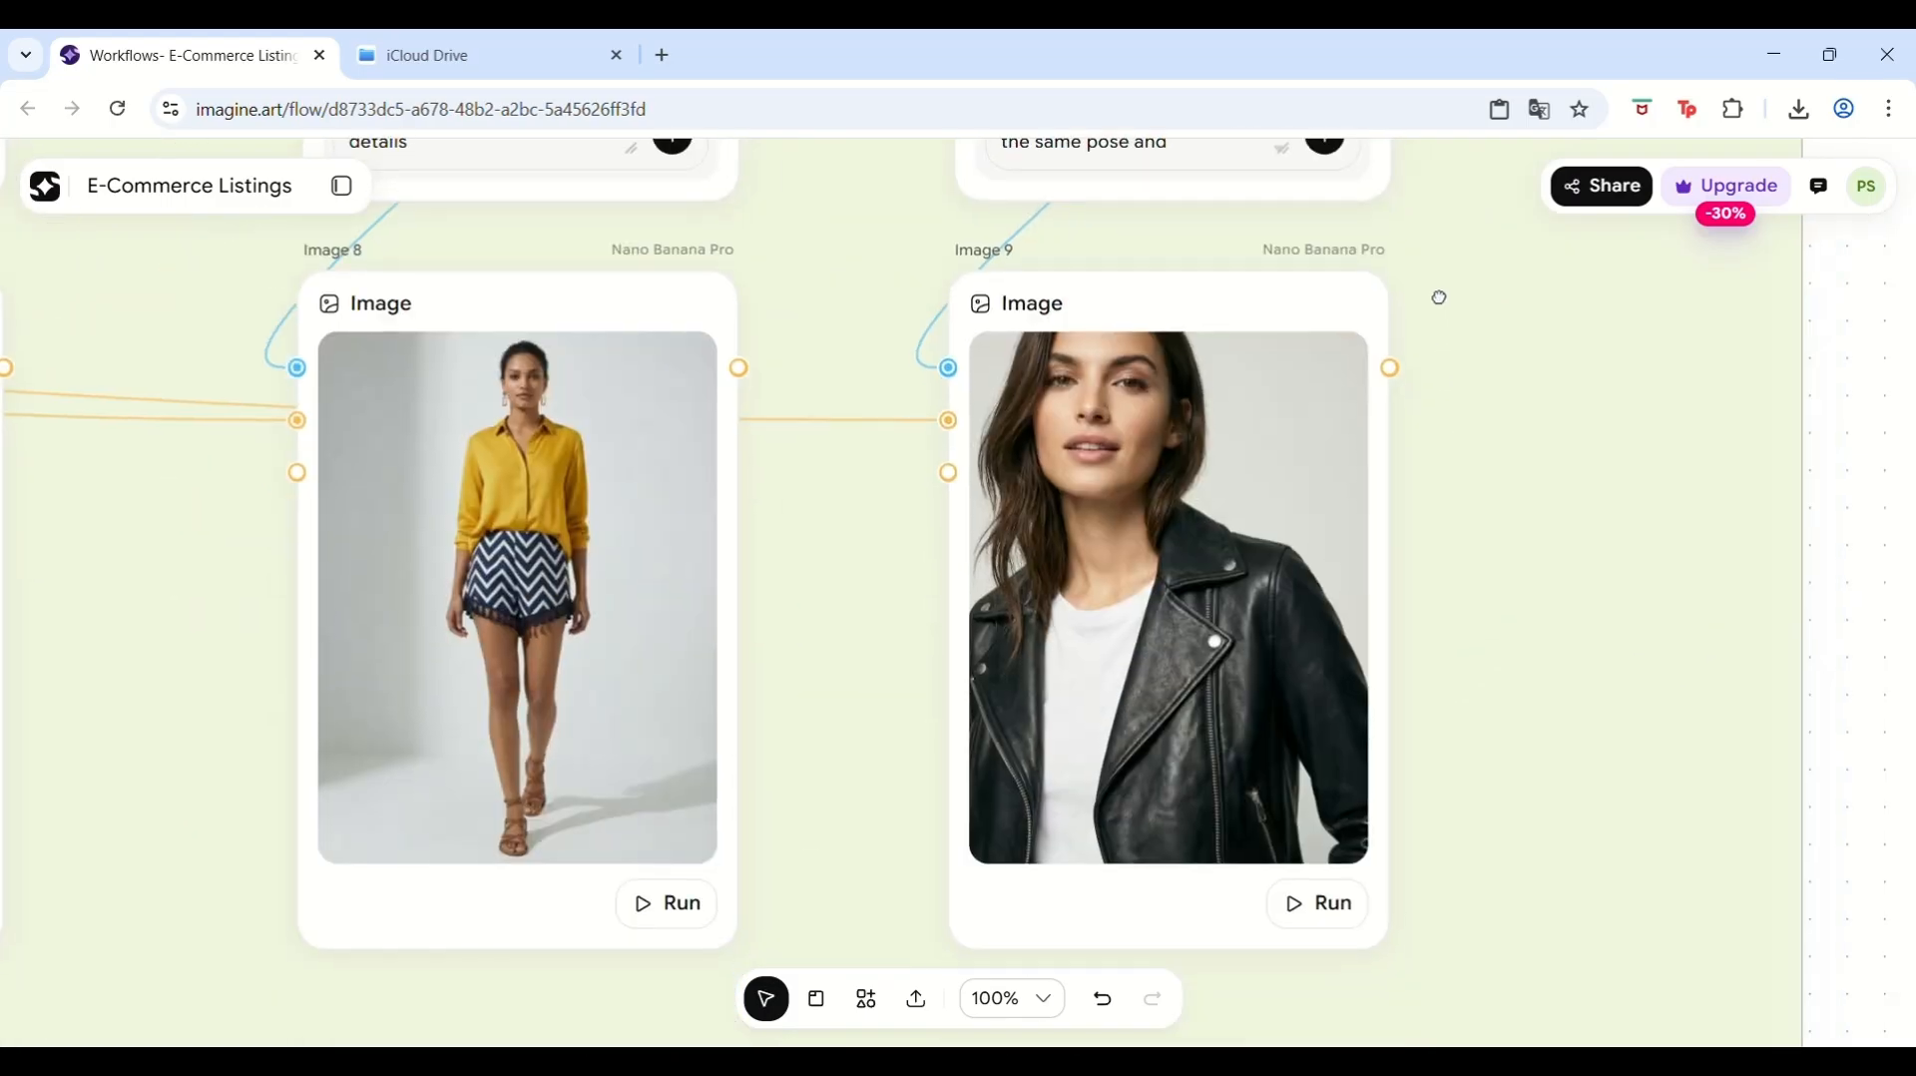
{"action": "left_click", "coordinate": [1349, 903]}
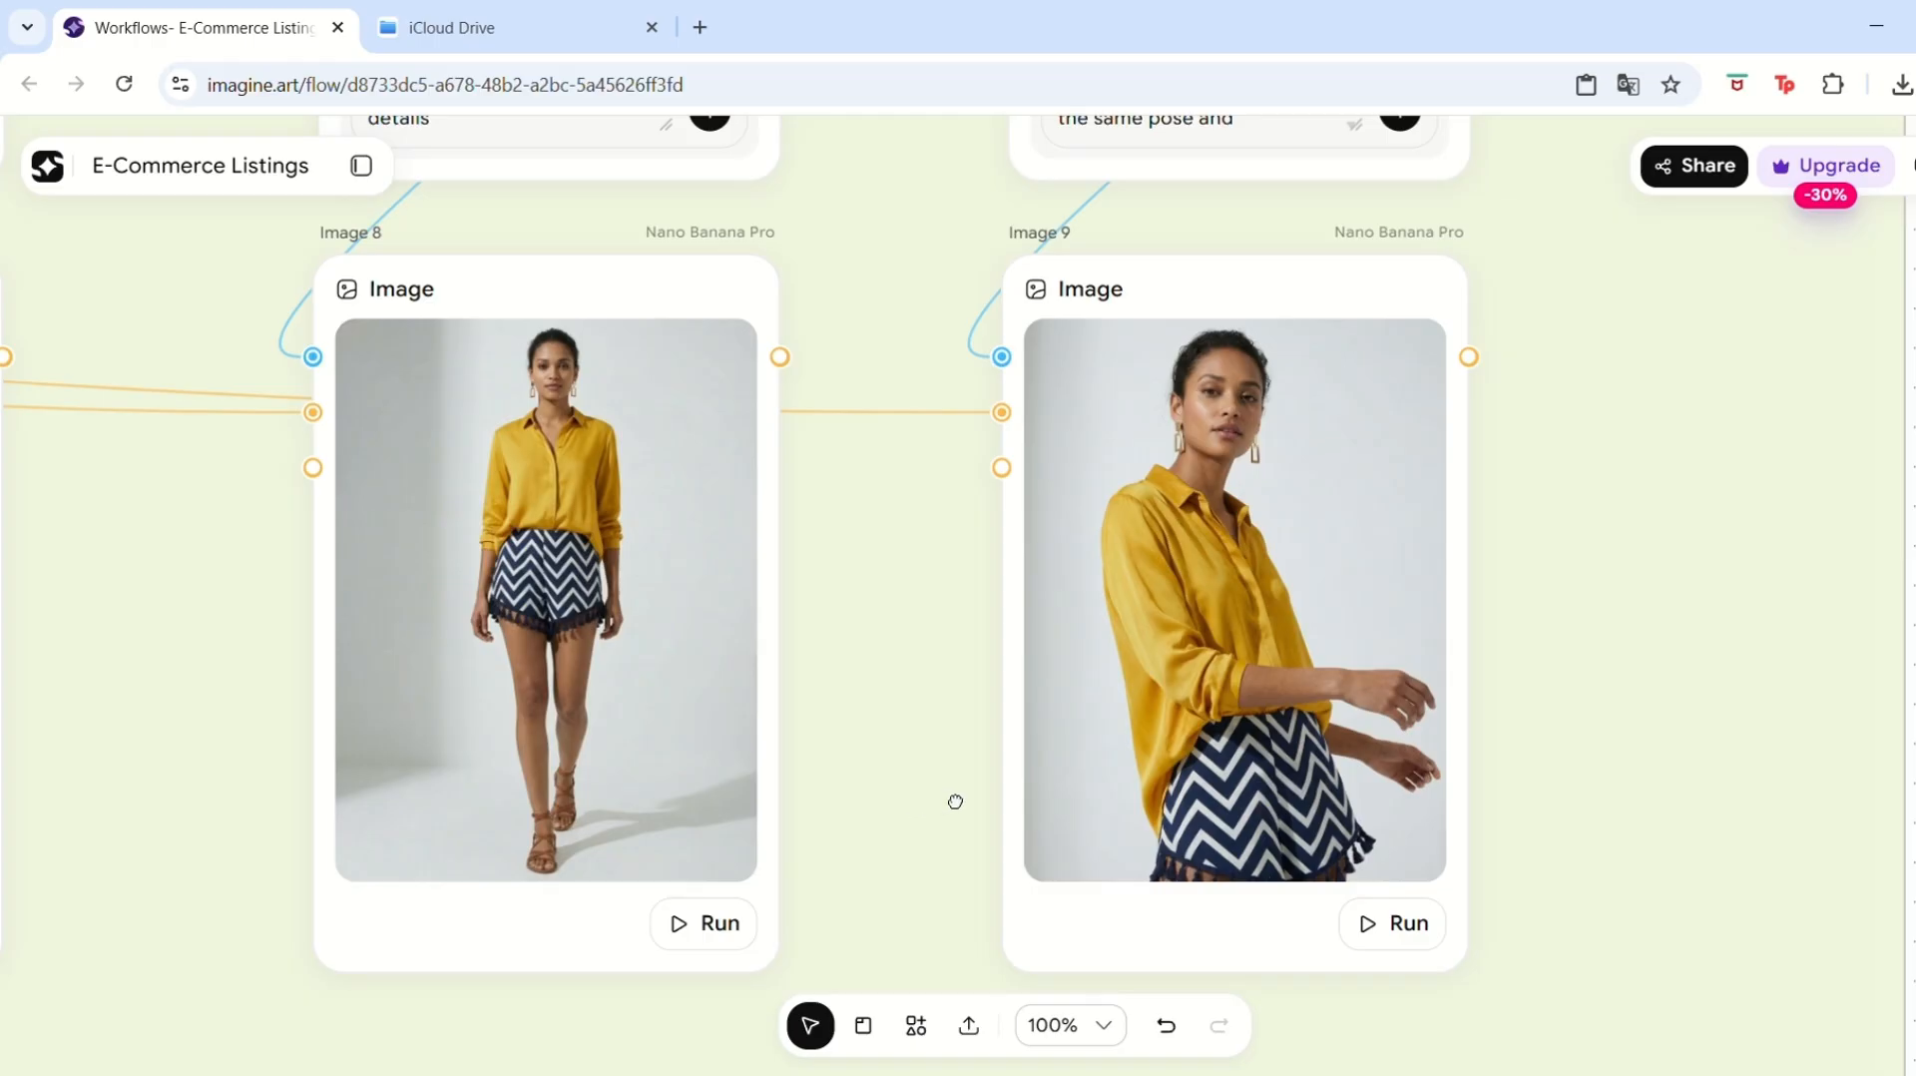
Download the Image 14 flat product shot of the chevron shorts.
{"action": "left_click_drag", "start_coordinate": [955, 801], "coordinate": [1402, 811]}
{"action": "left_click_drag", "start_coordinate": [627, 709], "coordinate": [1240, 705]}
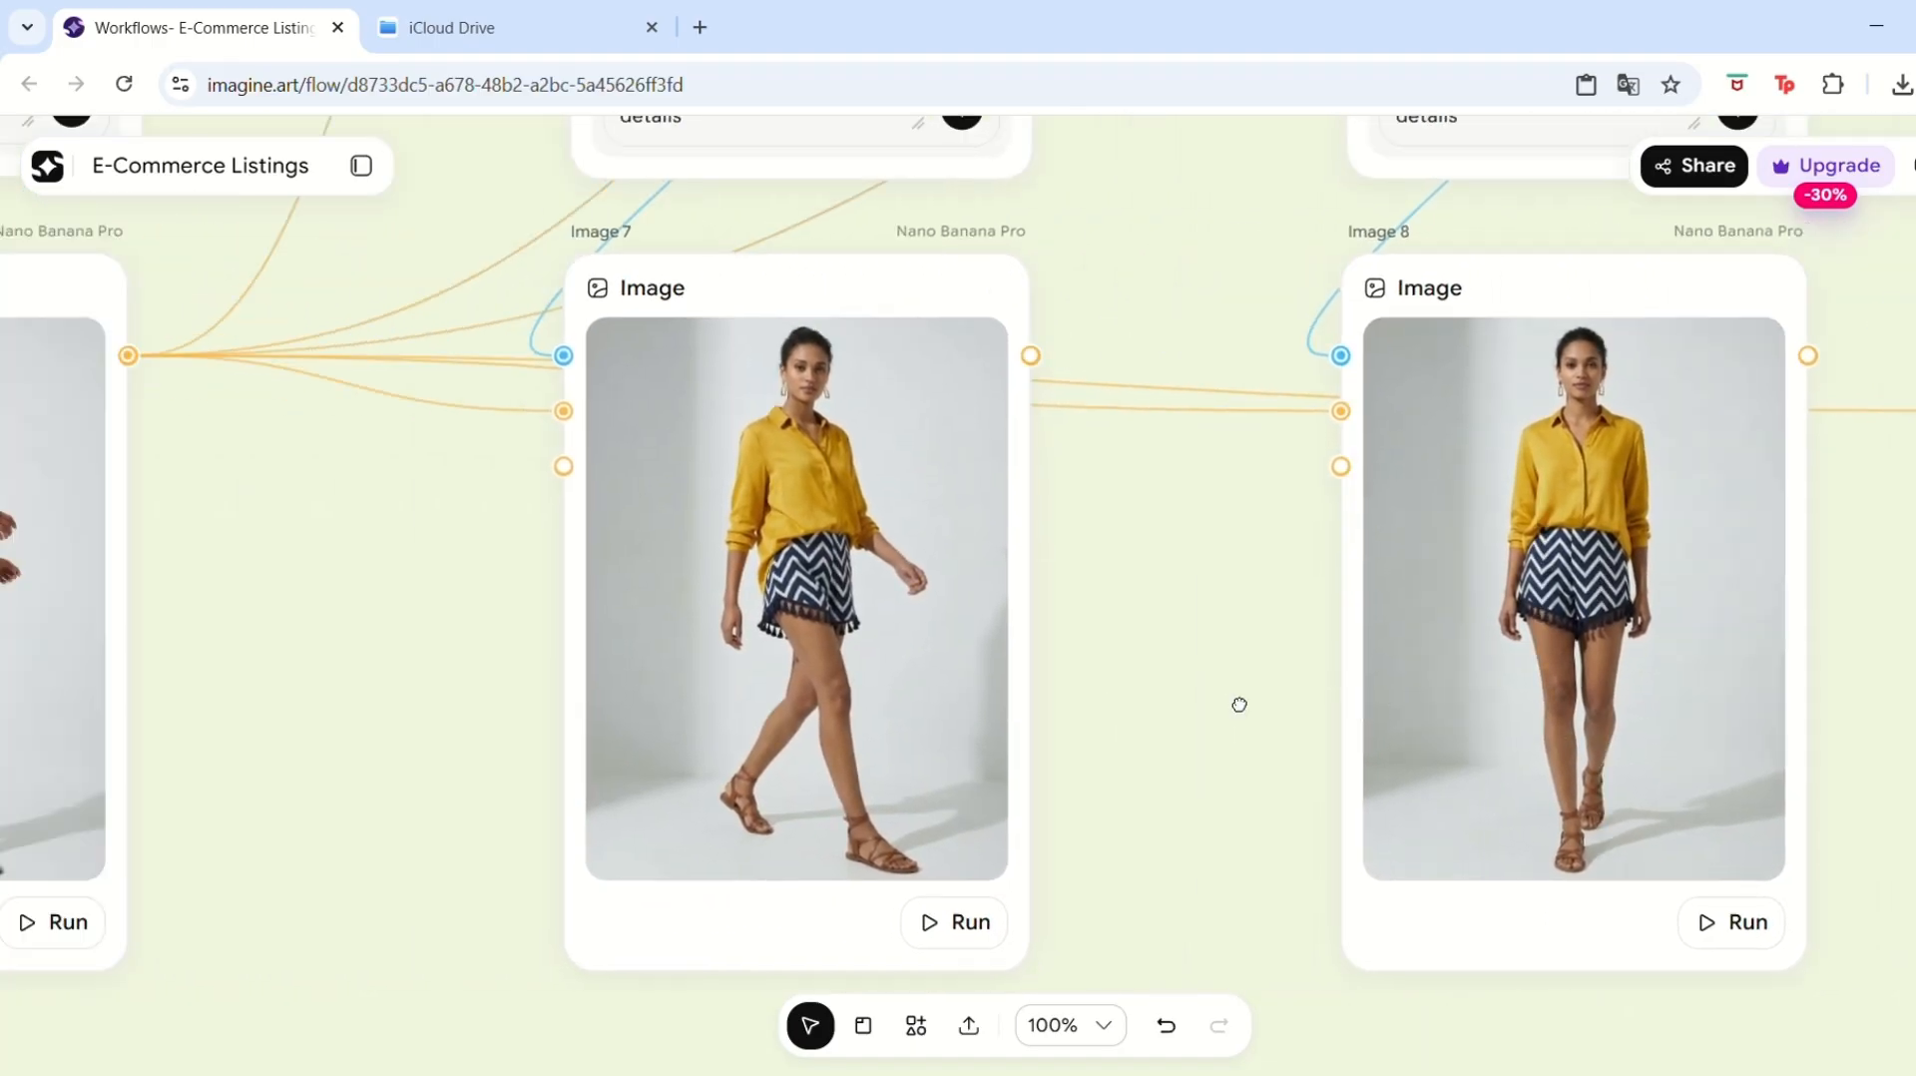
{"action": "left_click_drag", "start_coordinate": [624, 699], "coordinate": [1119, 715]}
{"action": "left_click_drag", "start_coordinate": [261, 730], "coordinate": [812, 586]}
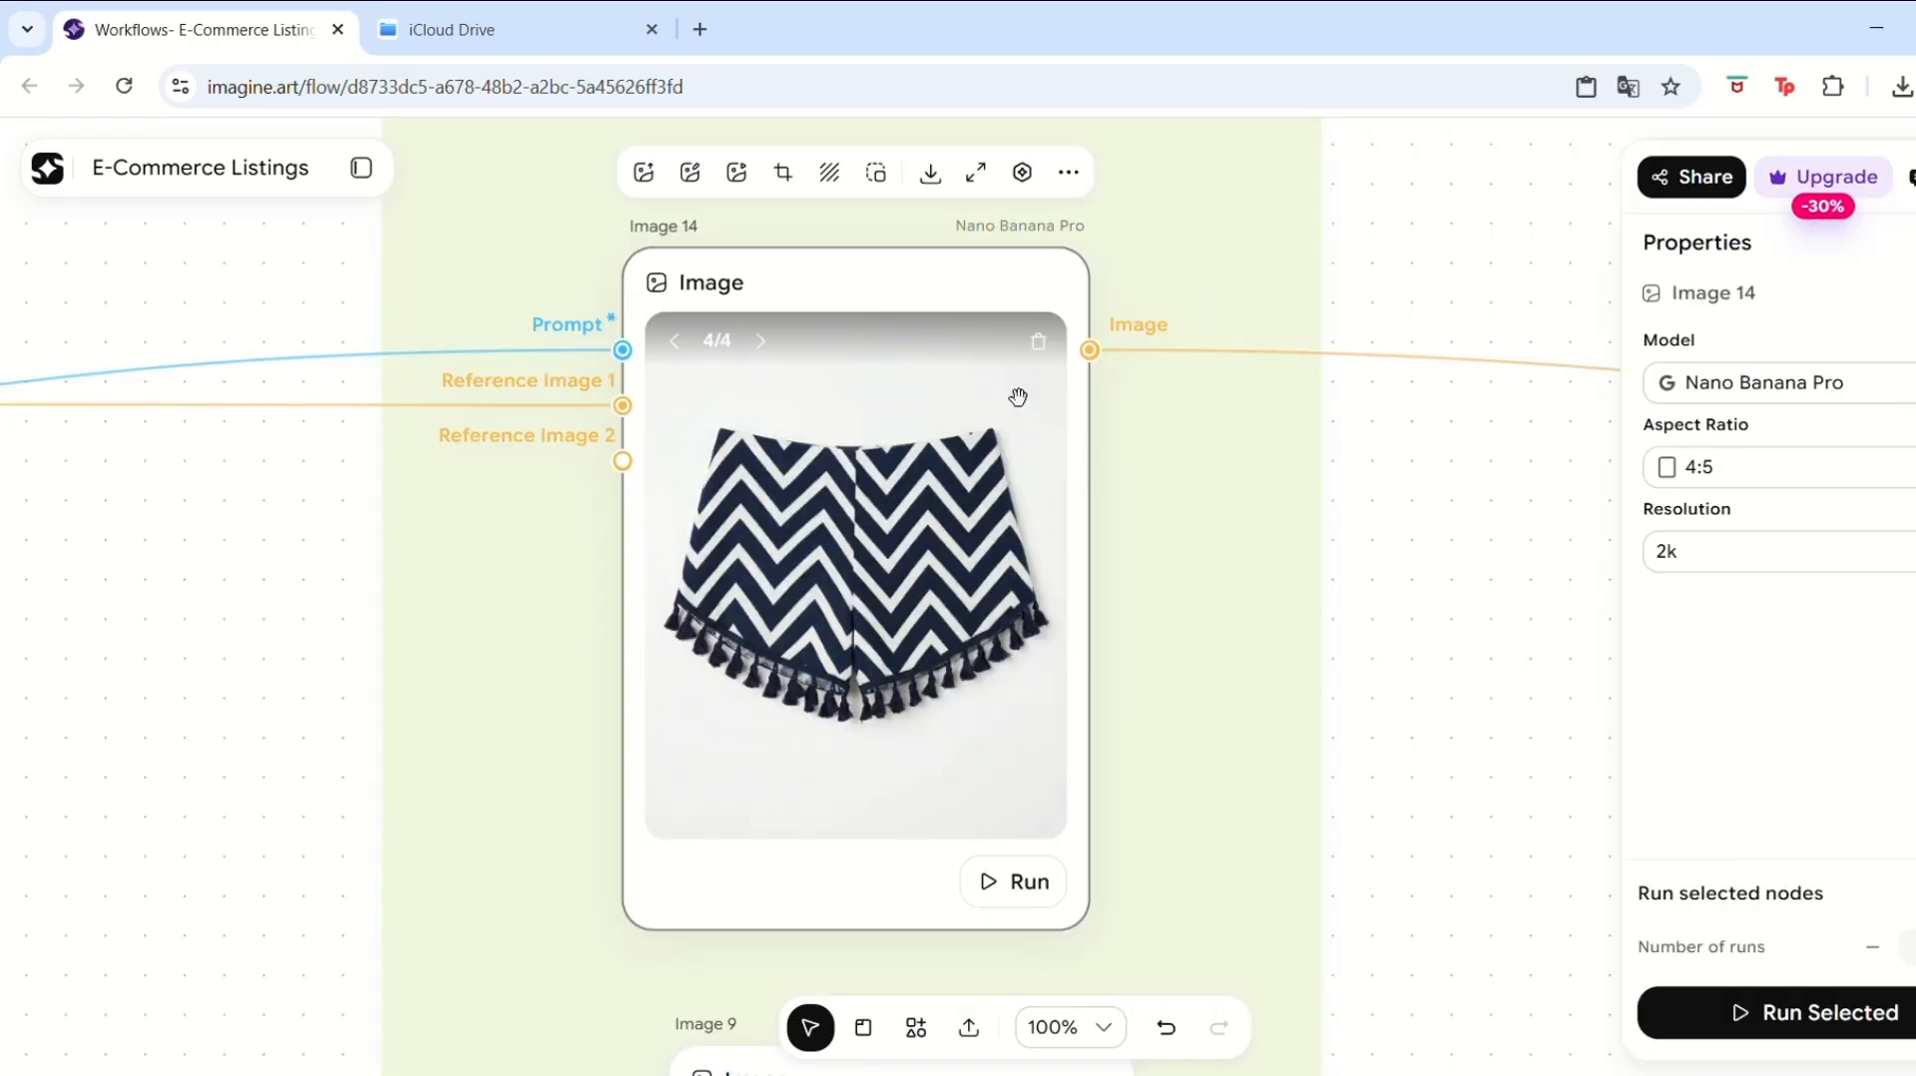
{"action": "left_click", "coordinate": [943, 174]}
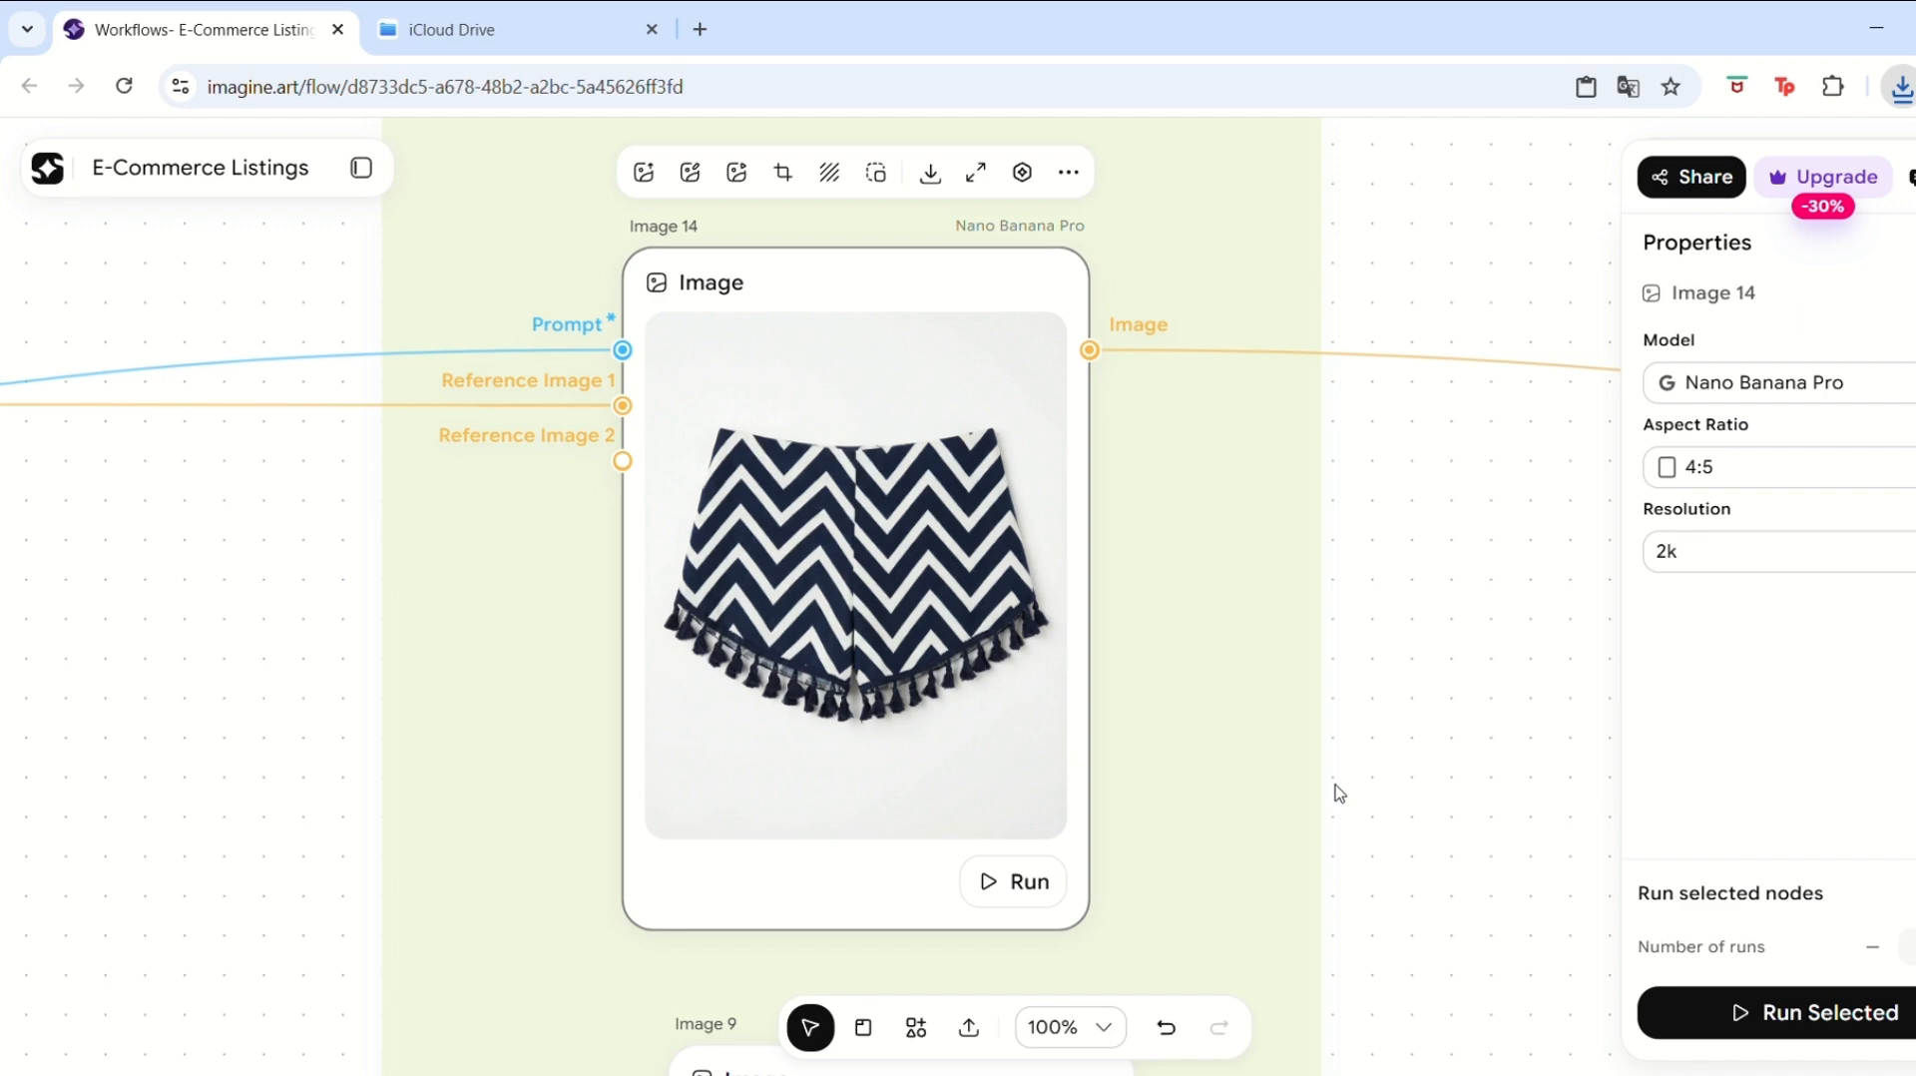
Download the Image 6 model shot of the shorts outfit.
{"action": "scroll", "coordinate": [1339, 793], "scroll_direction": "down", "scroll_amount": 5}
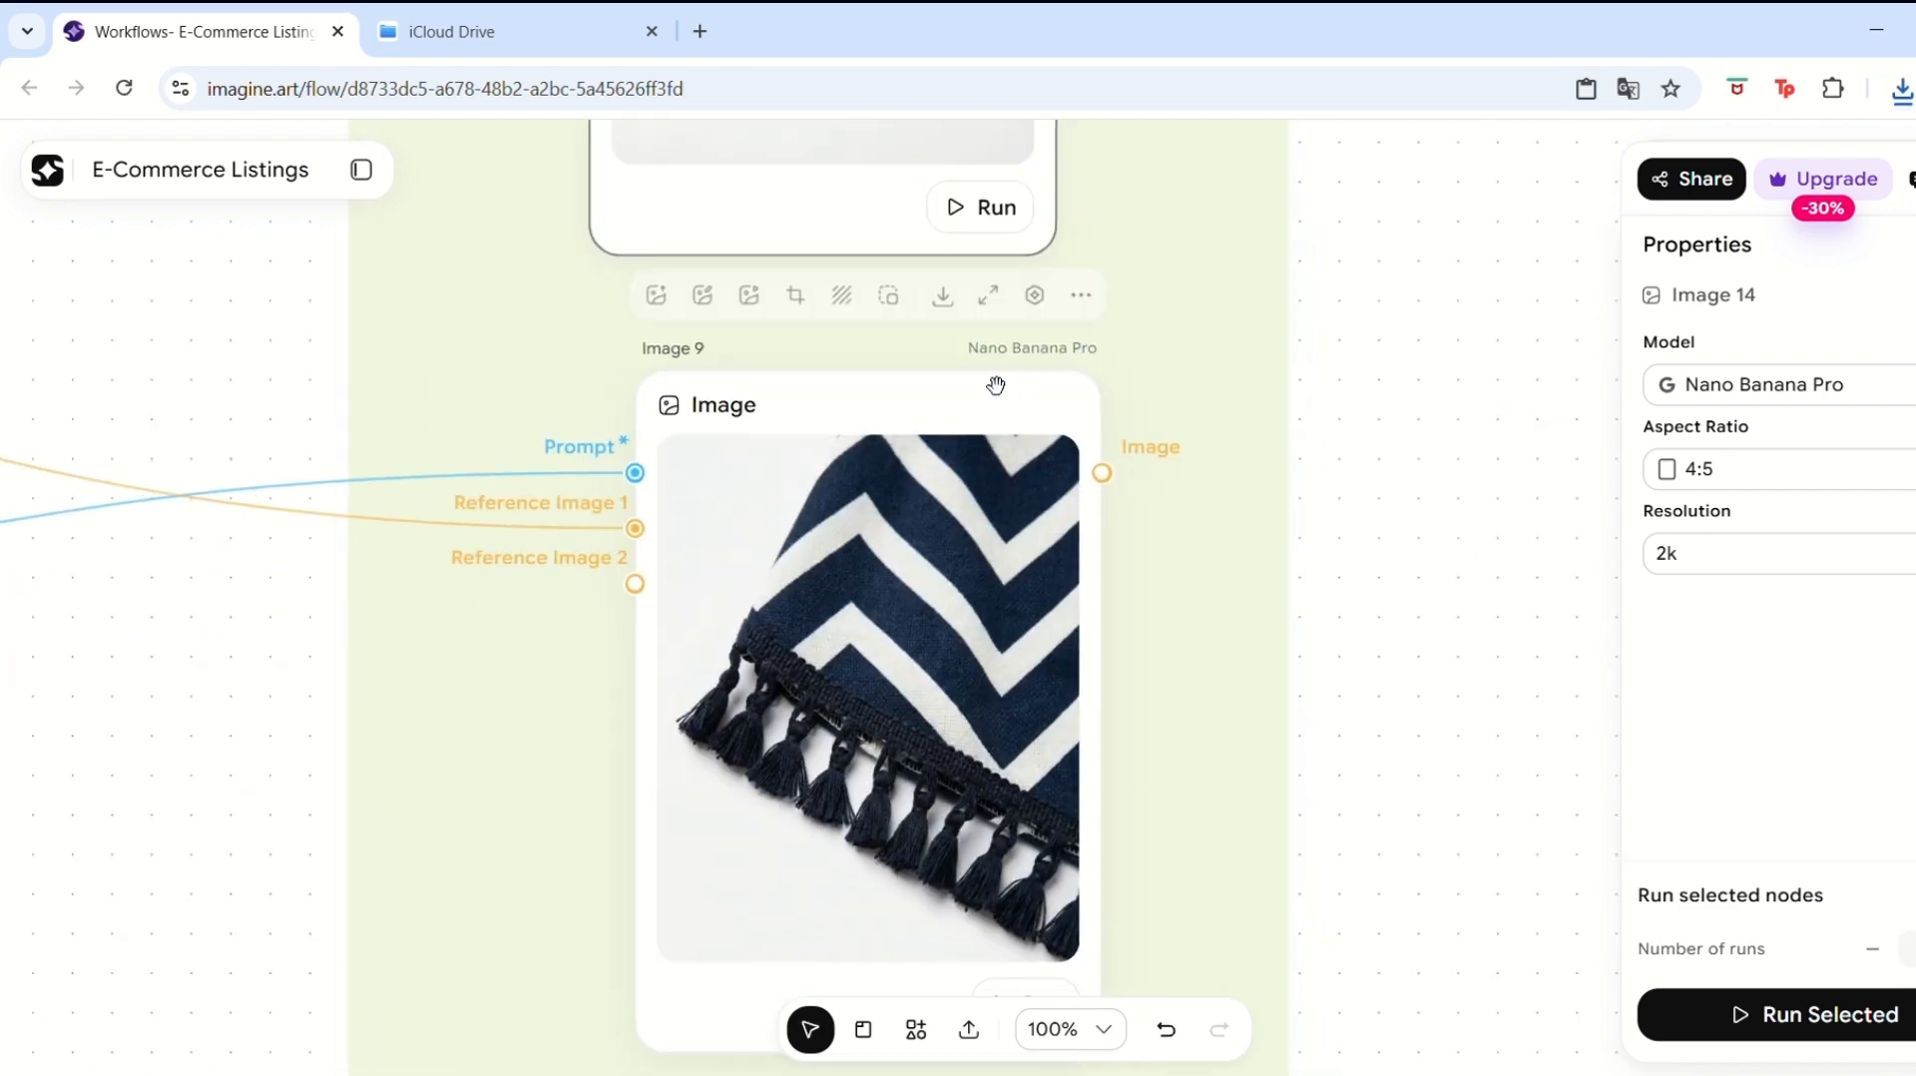
{"action": "left_click", "coordinate": [928, 906]}
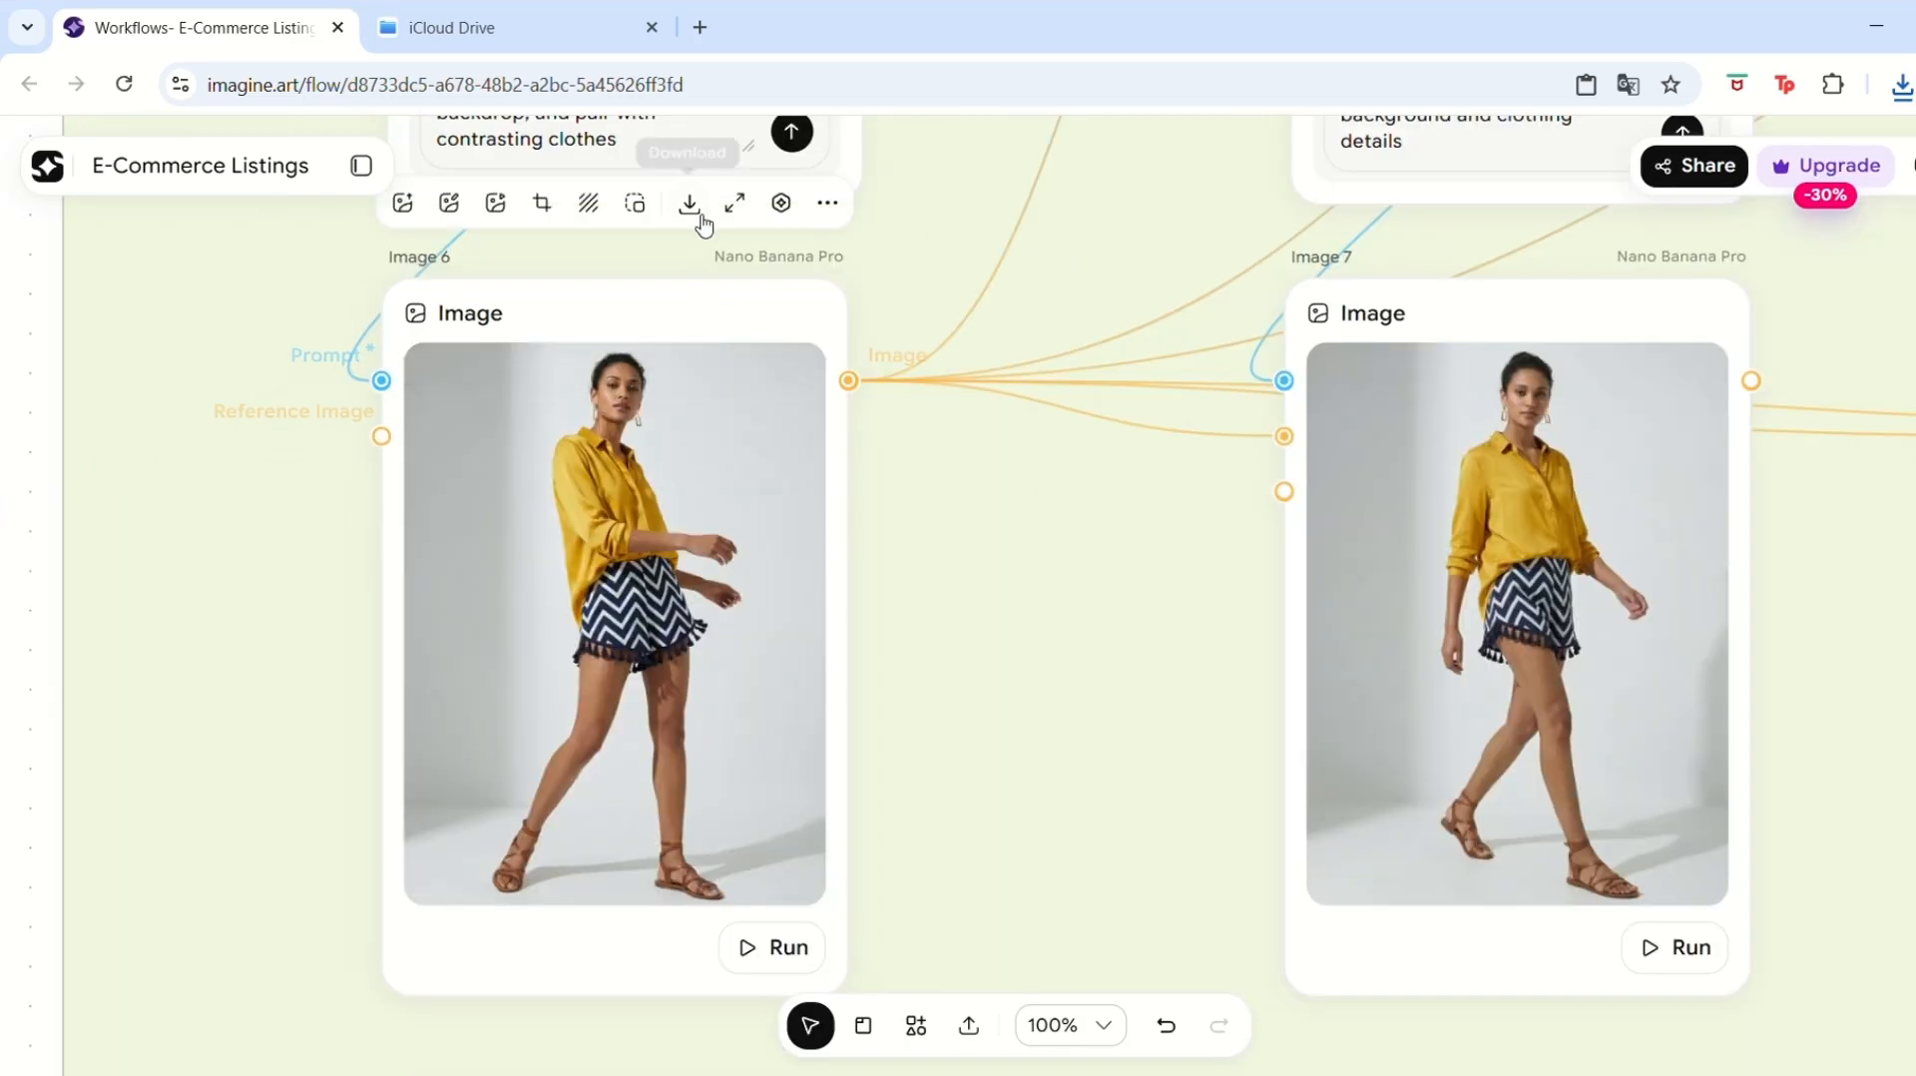
{"action": "left_click", "coordinate": [689, 205]}
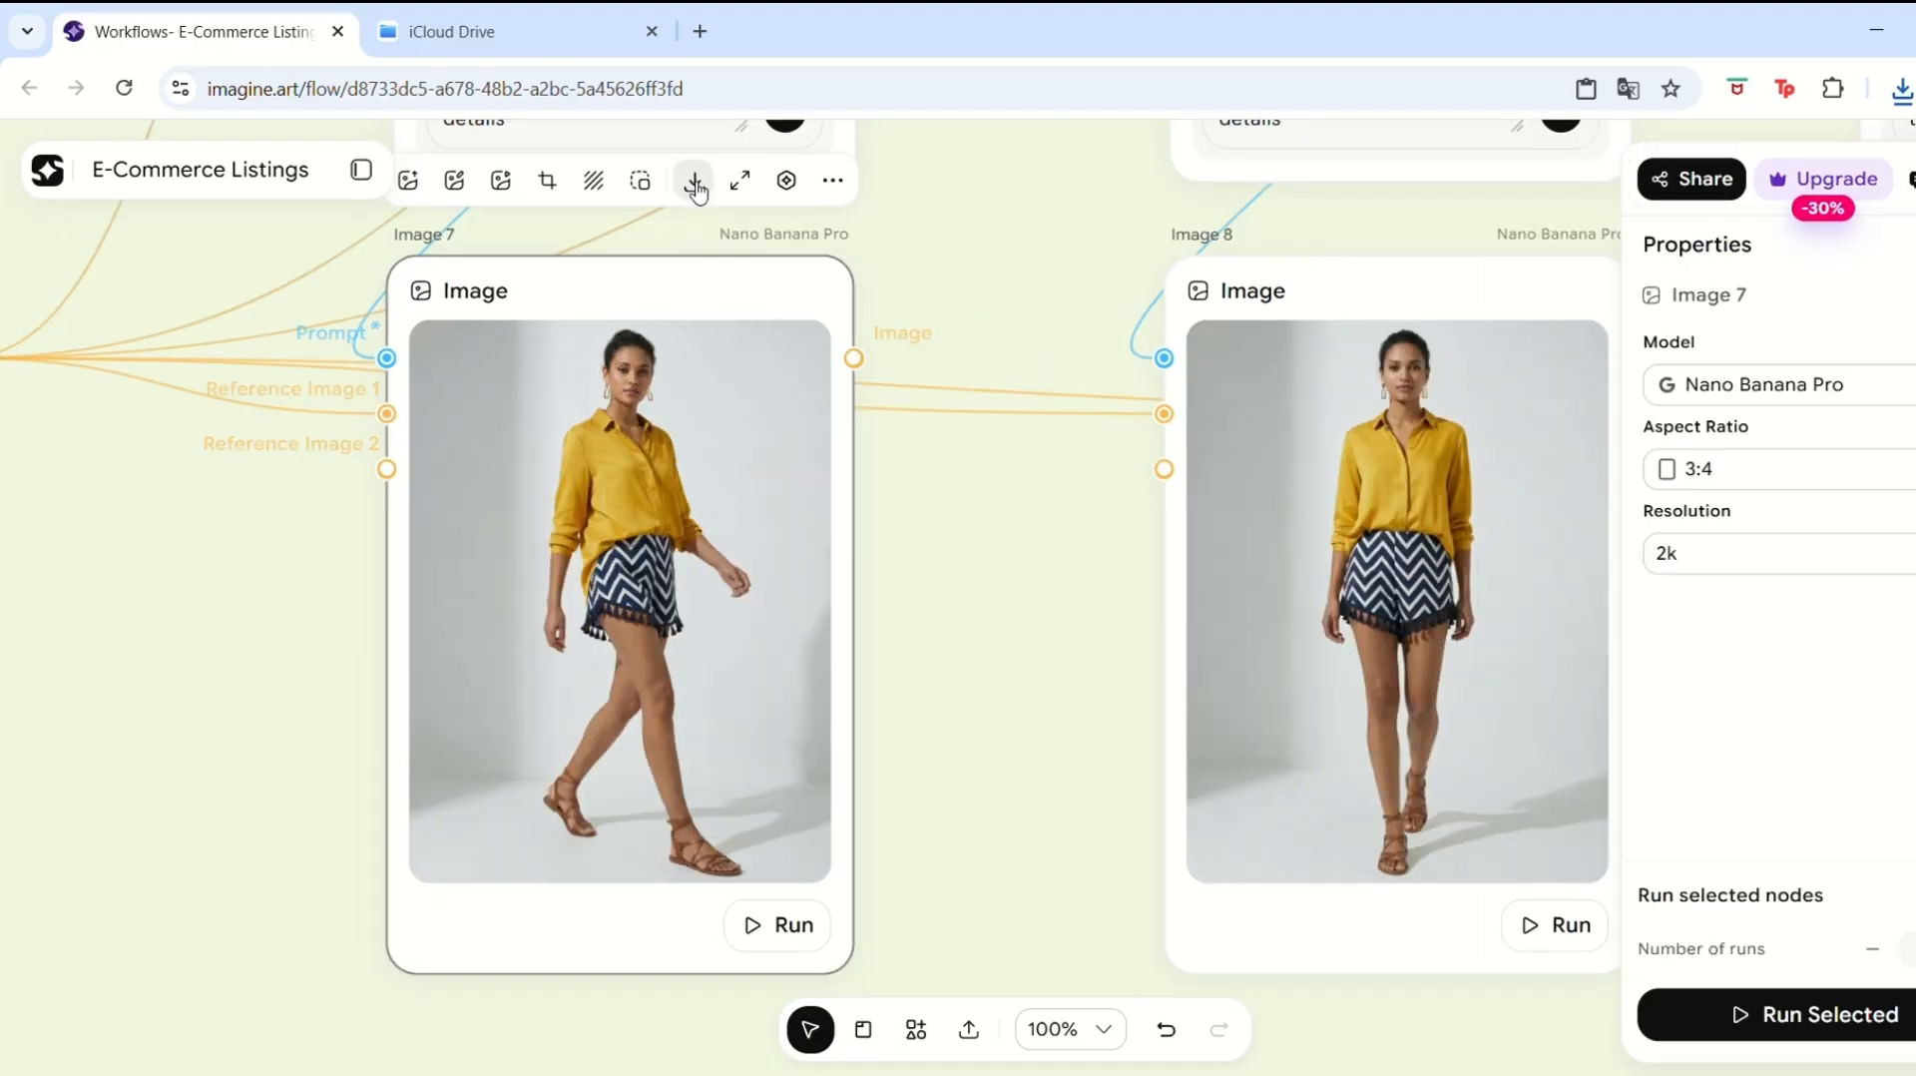
{"action": "left_click", "coordinate": [692, 181]}
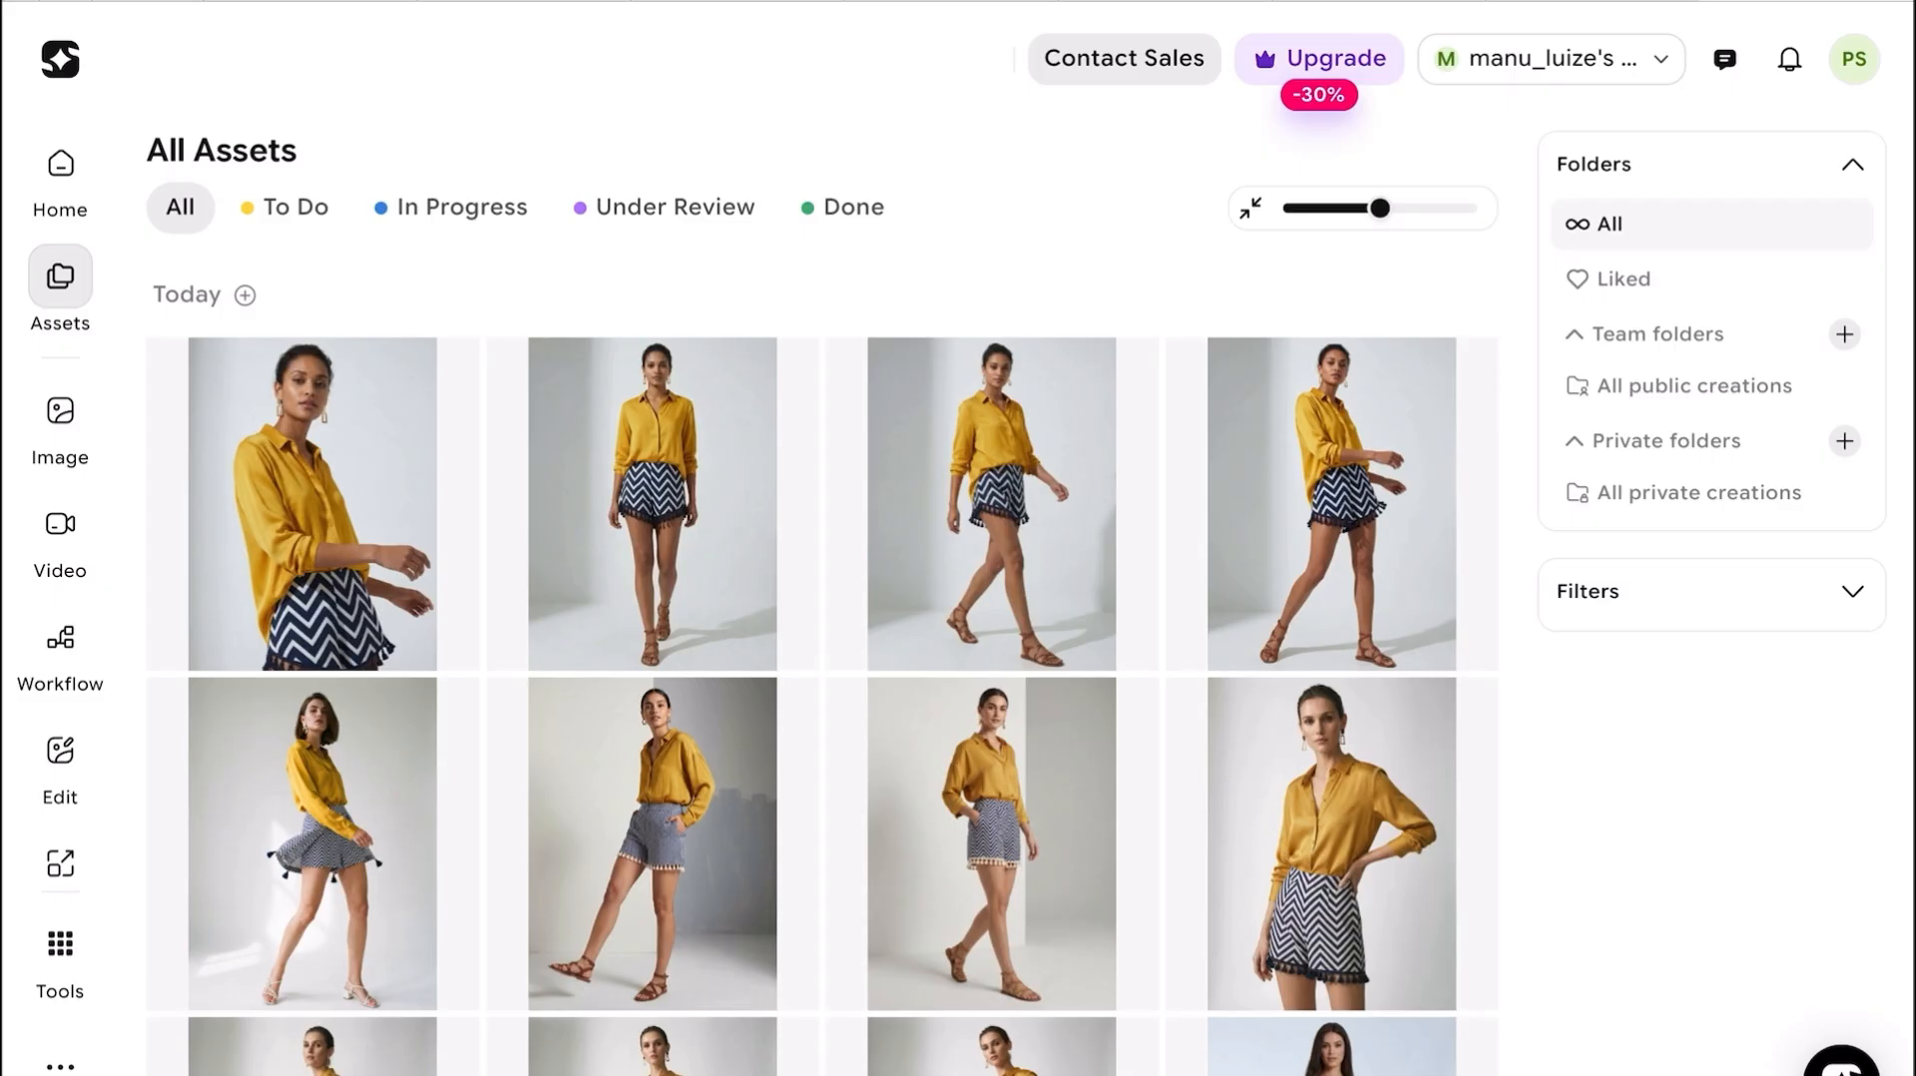
Open the image generator and paste the vanity mirror photo and product-photo prompt into the prompt box.
{"action": "mouse_move", "coordinate": [60, 412]}
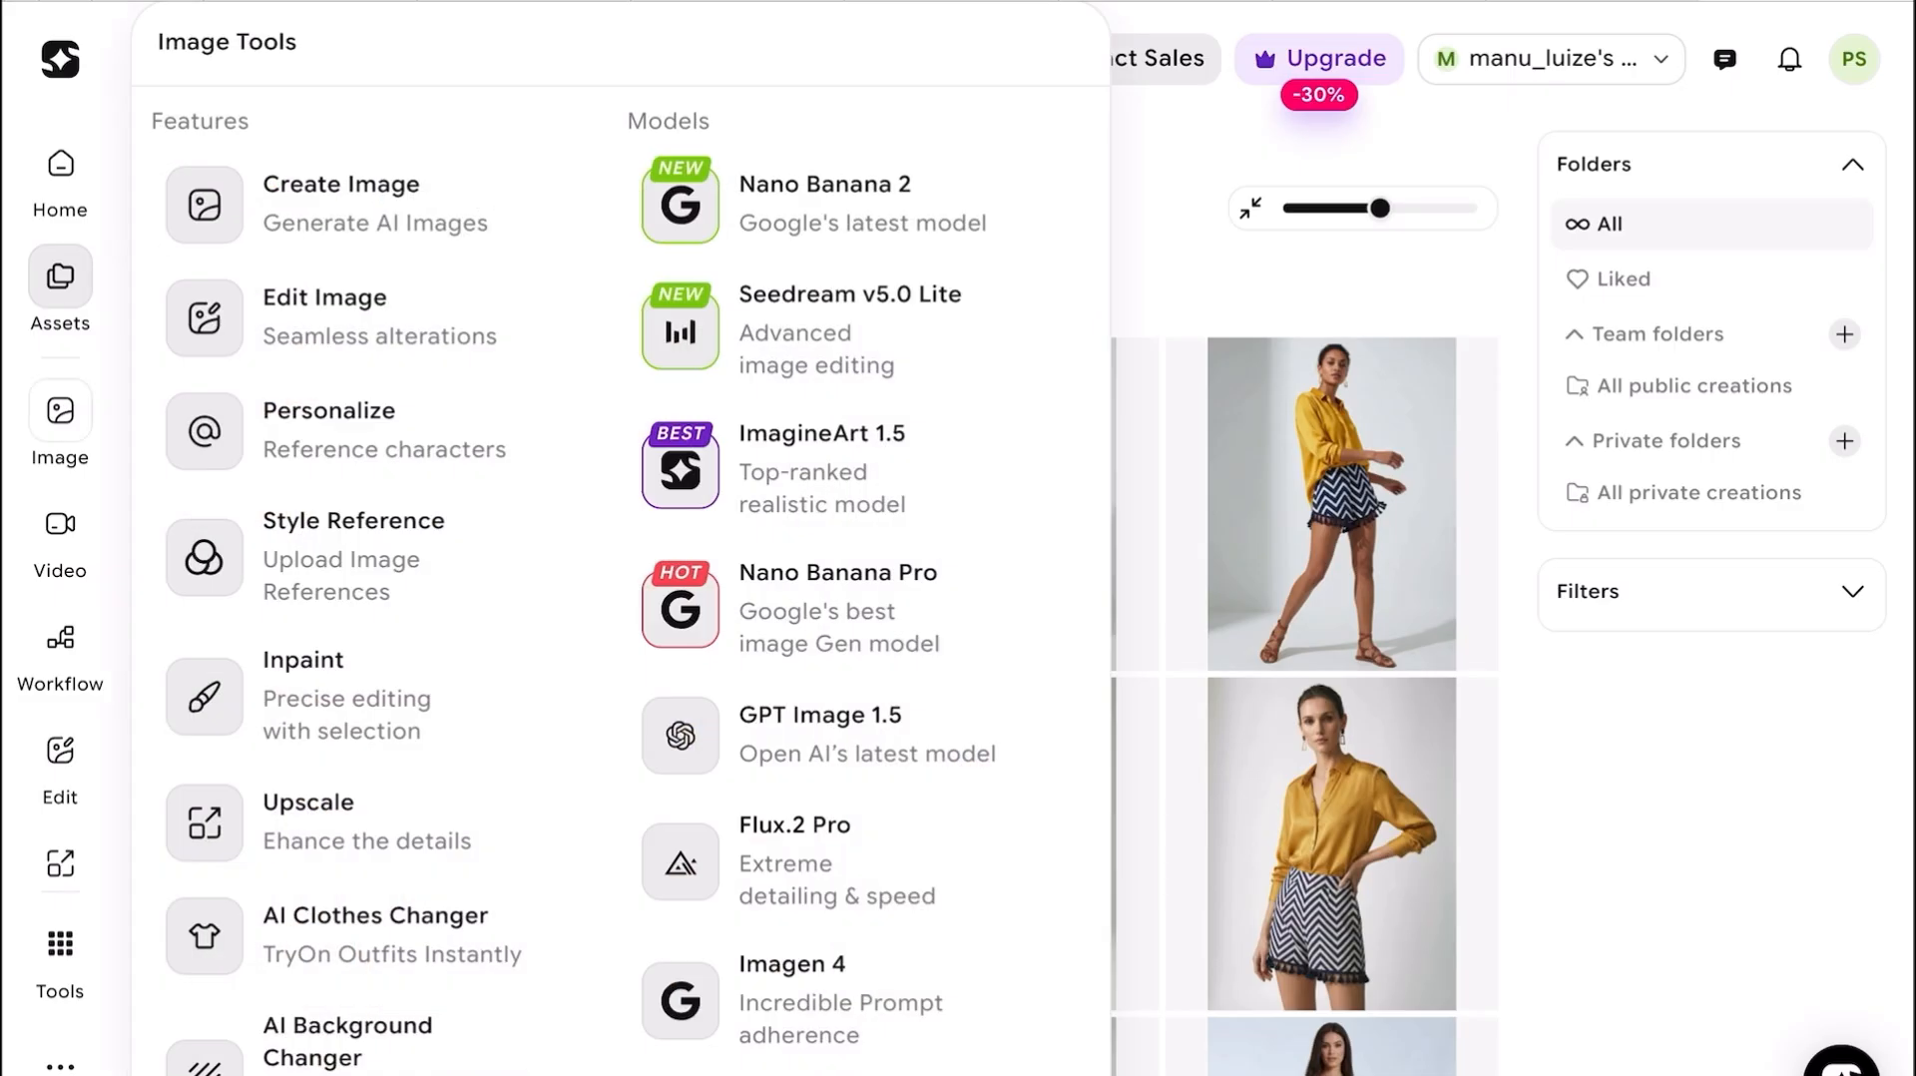
{"action": "left_click", "coordinate": [60, 411]}
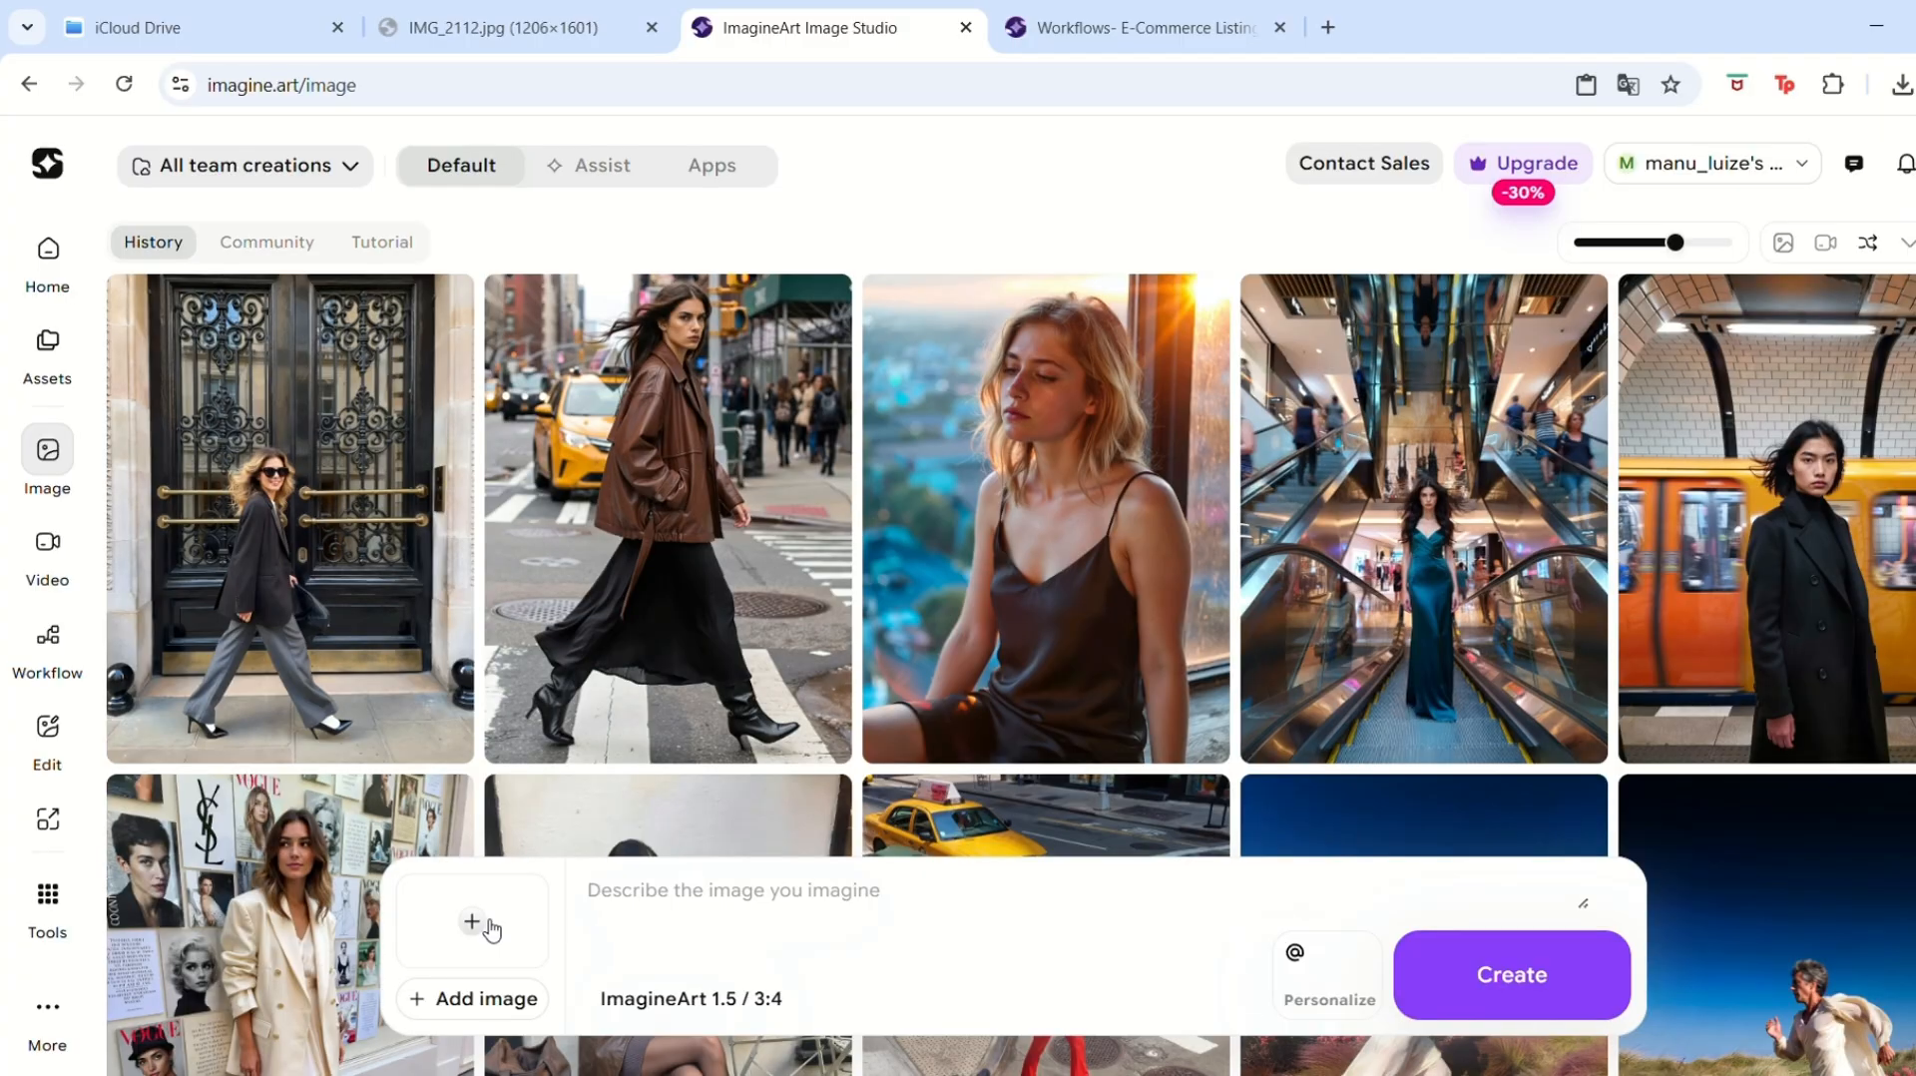
{"action": "left_click", "coordinate": [489, 927]}
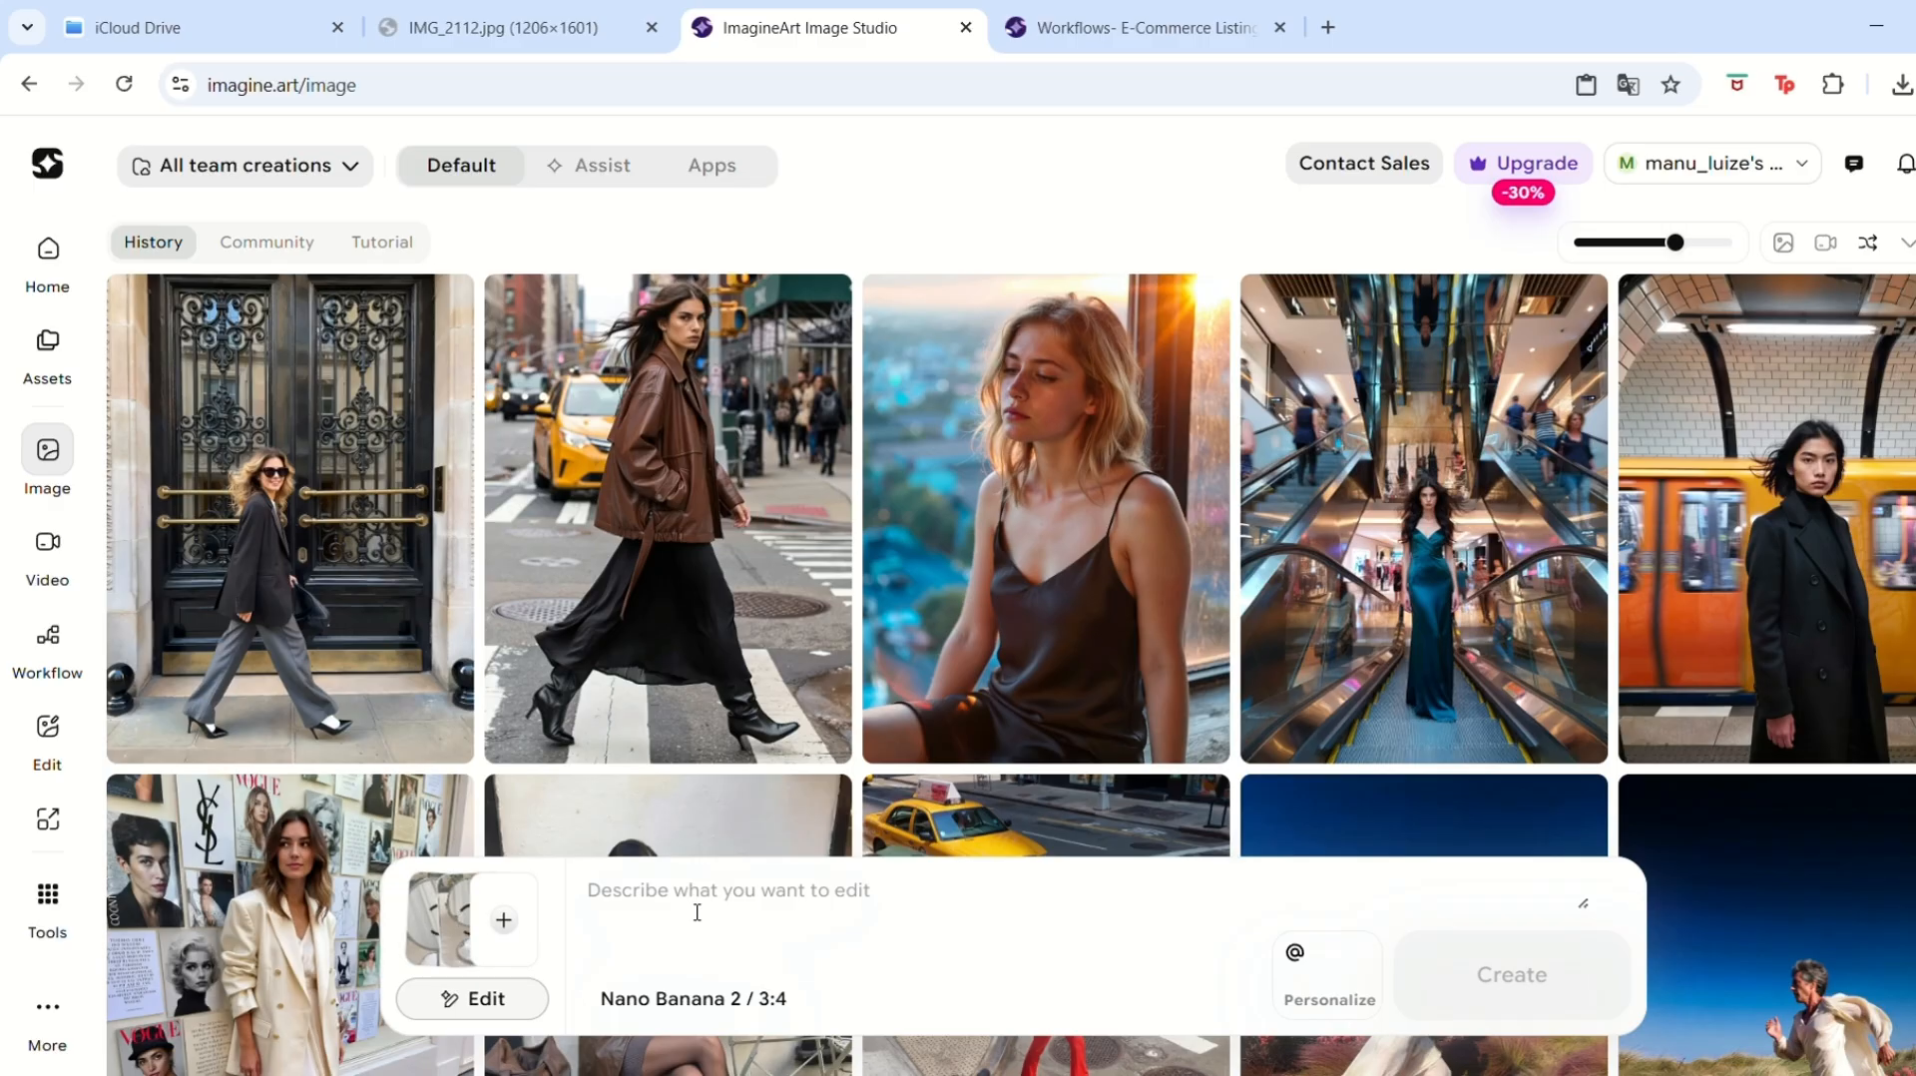
{"action": "type", "text": "Create a product photo of this white denim jacket to be used as the primary photo of my product listing on an Ecommerce"}
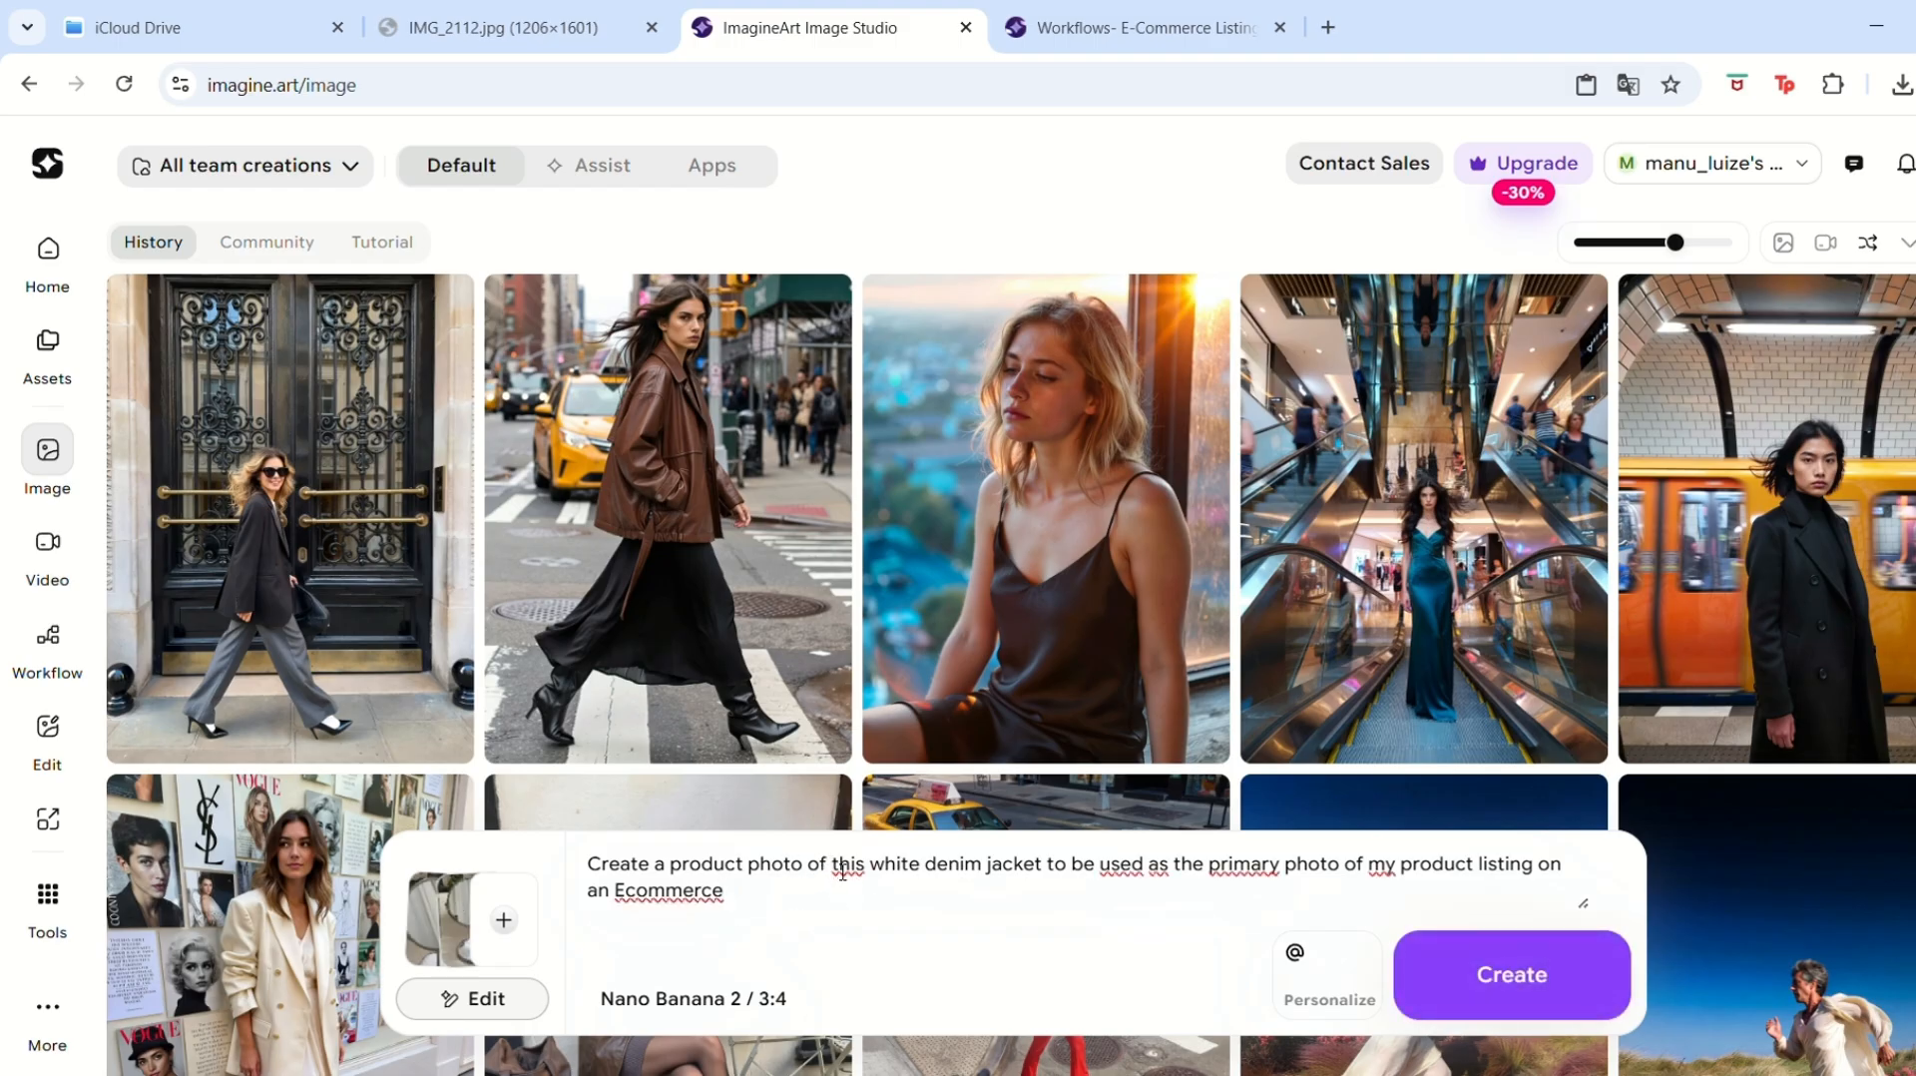
Replace "this white denim jacket" in the prompt with "small vanity mirror" and open the generation settings.
{"action": "left_click_drag", "start_coordinate": [833, 871], "coordinate": [1013, 854]}
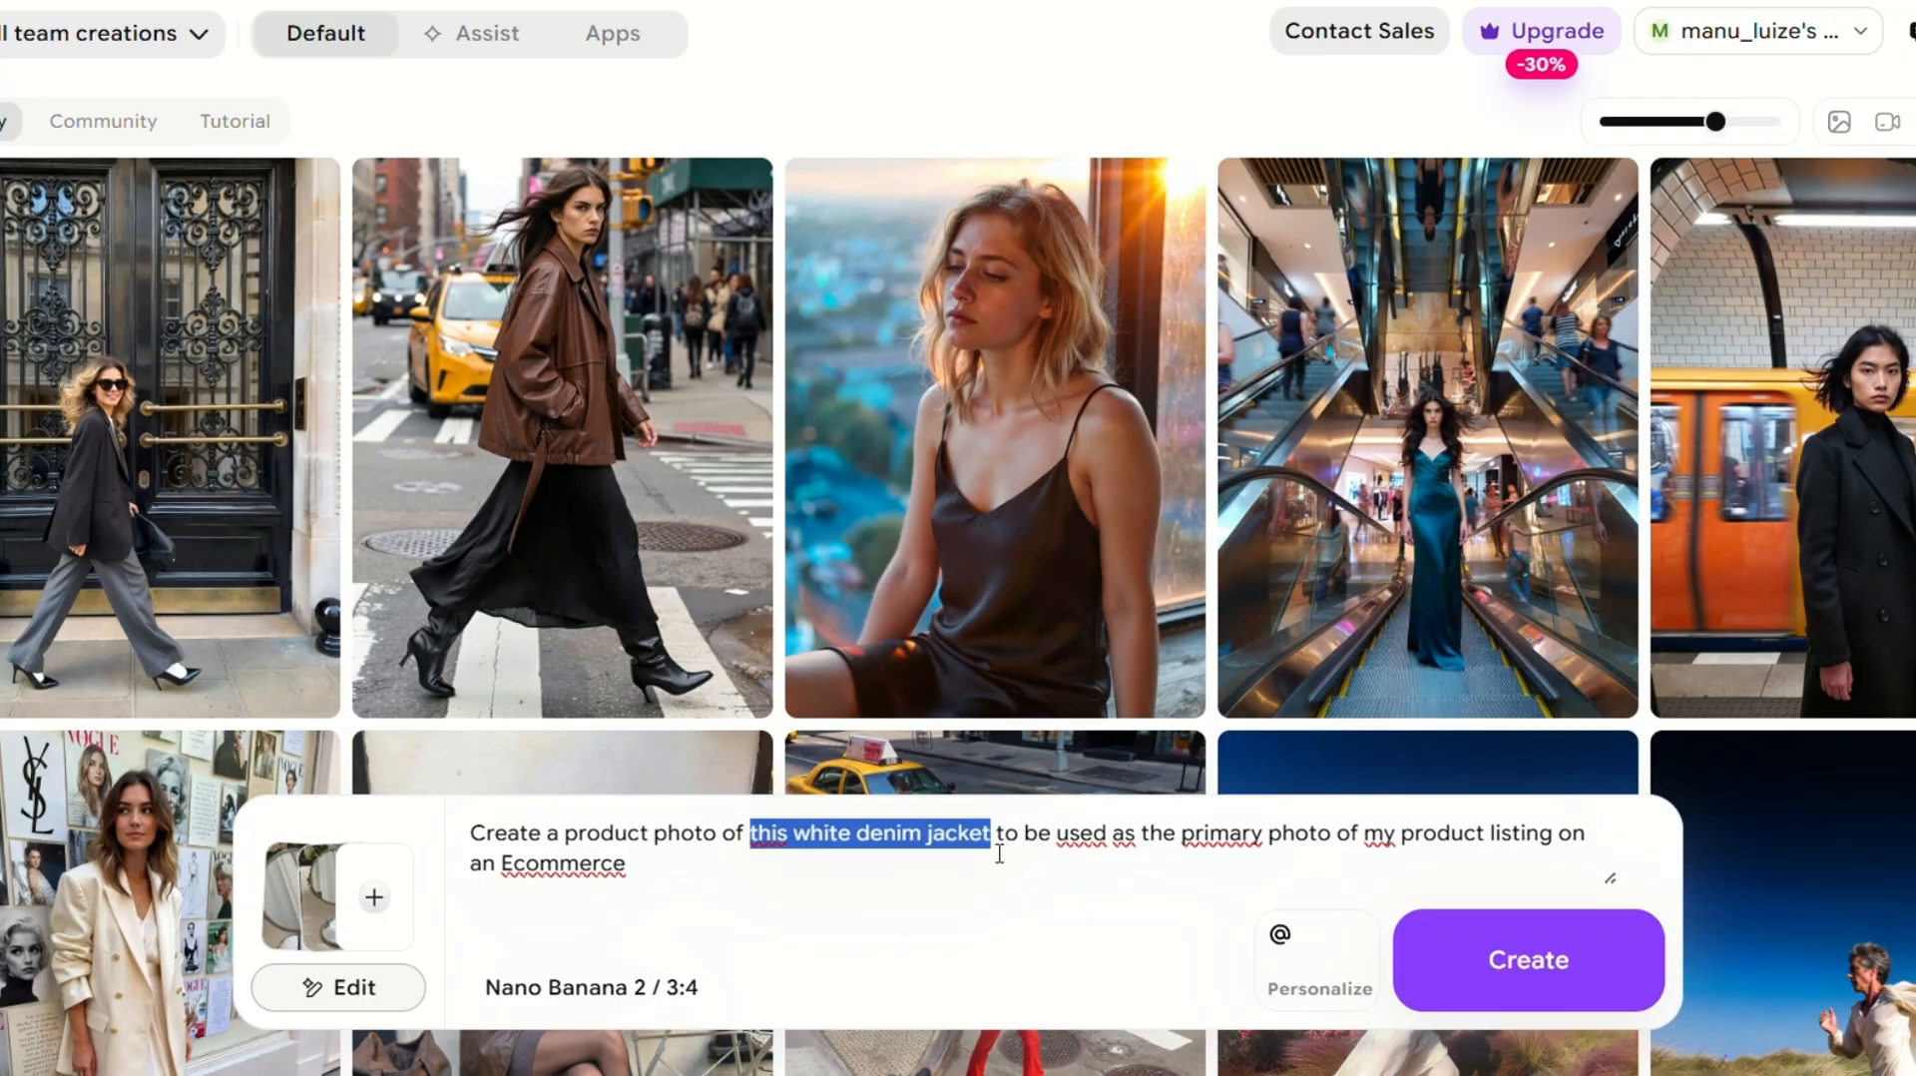
{"action": "key", "text": "BackSpace"}
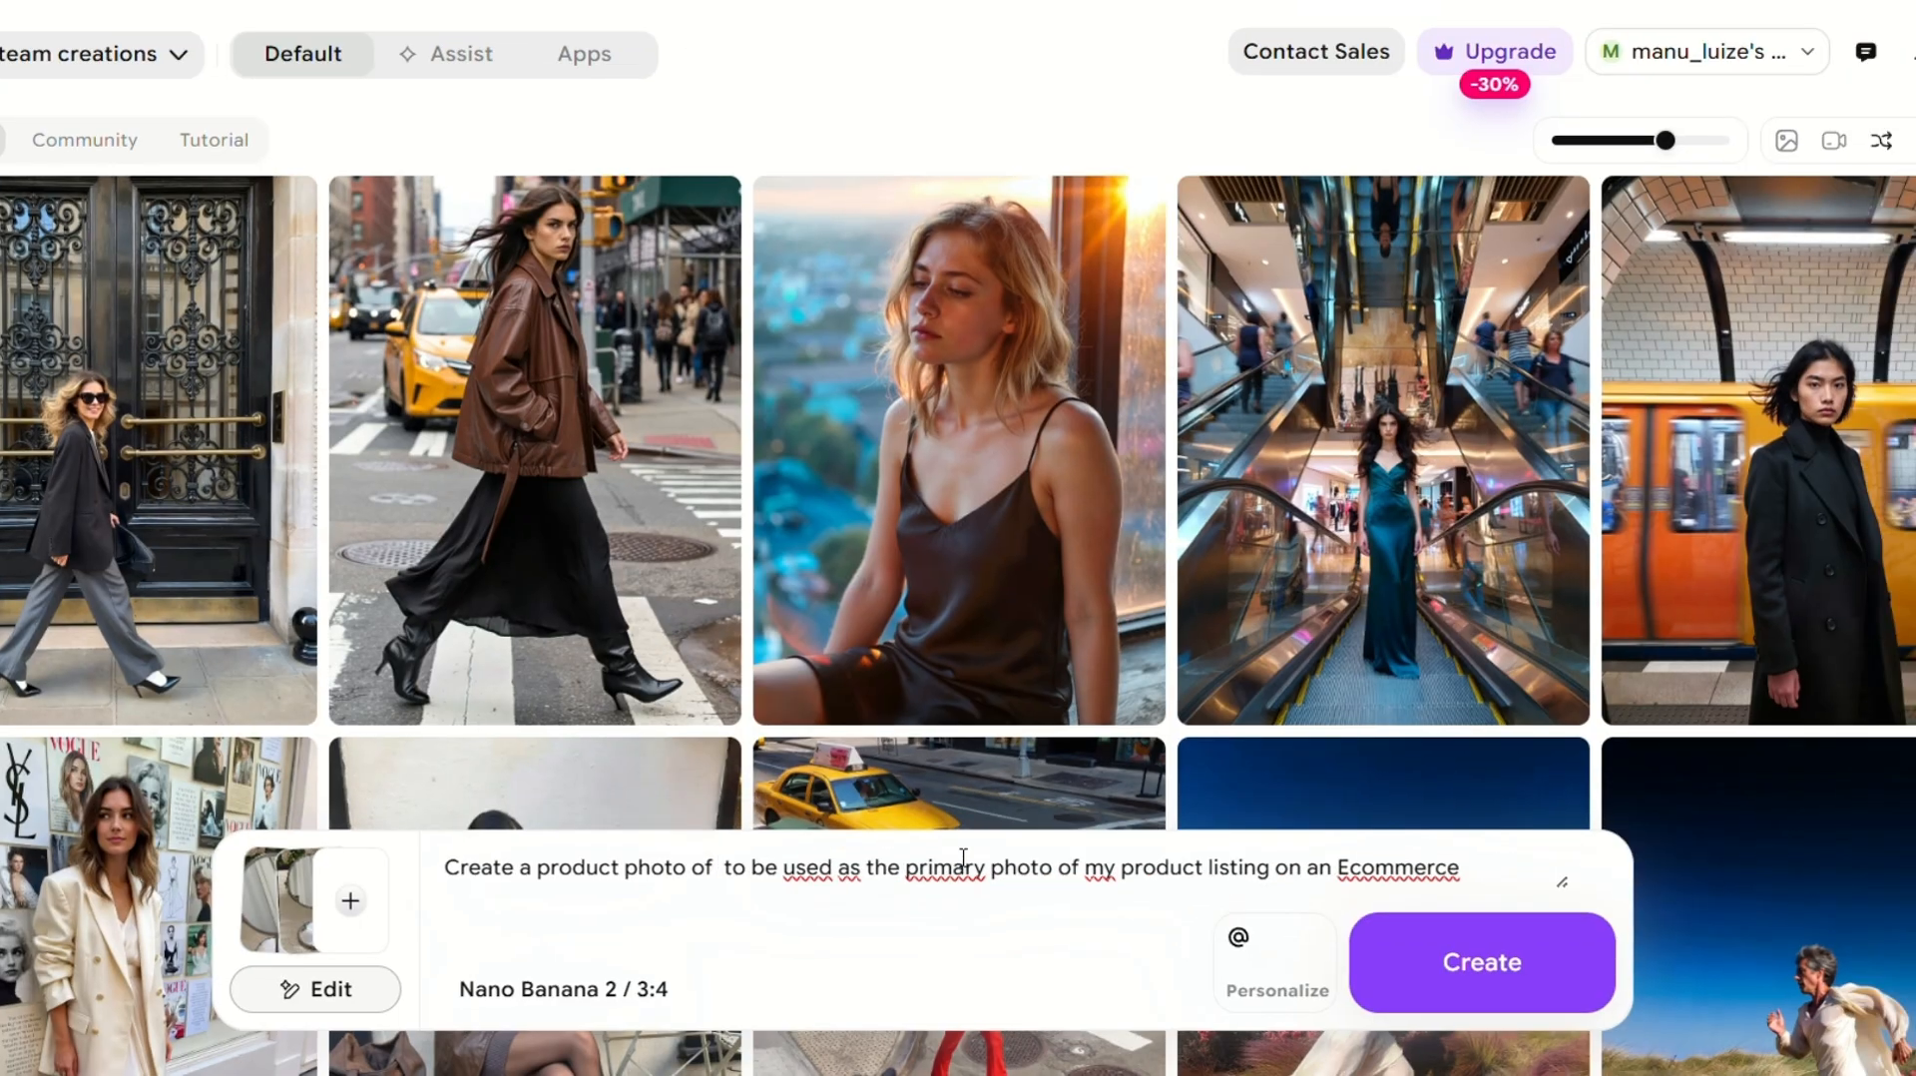
{"action": "type", "text": "small des"}
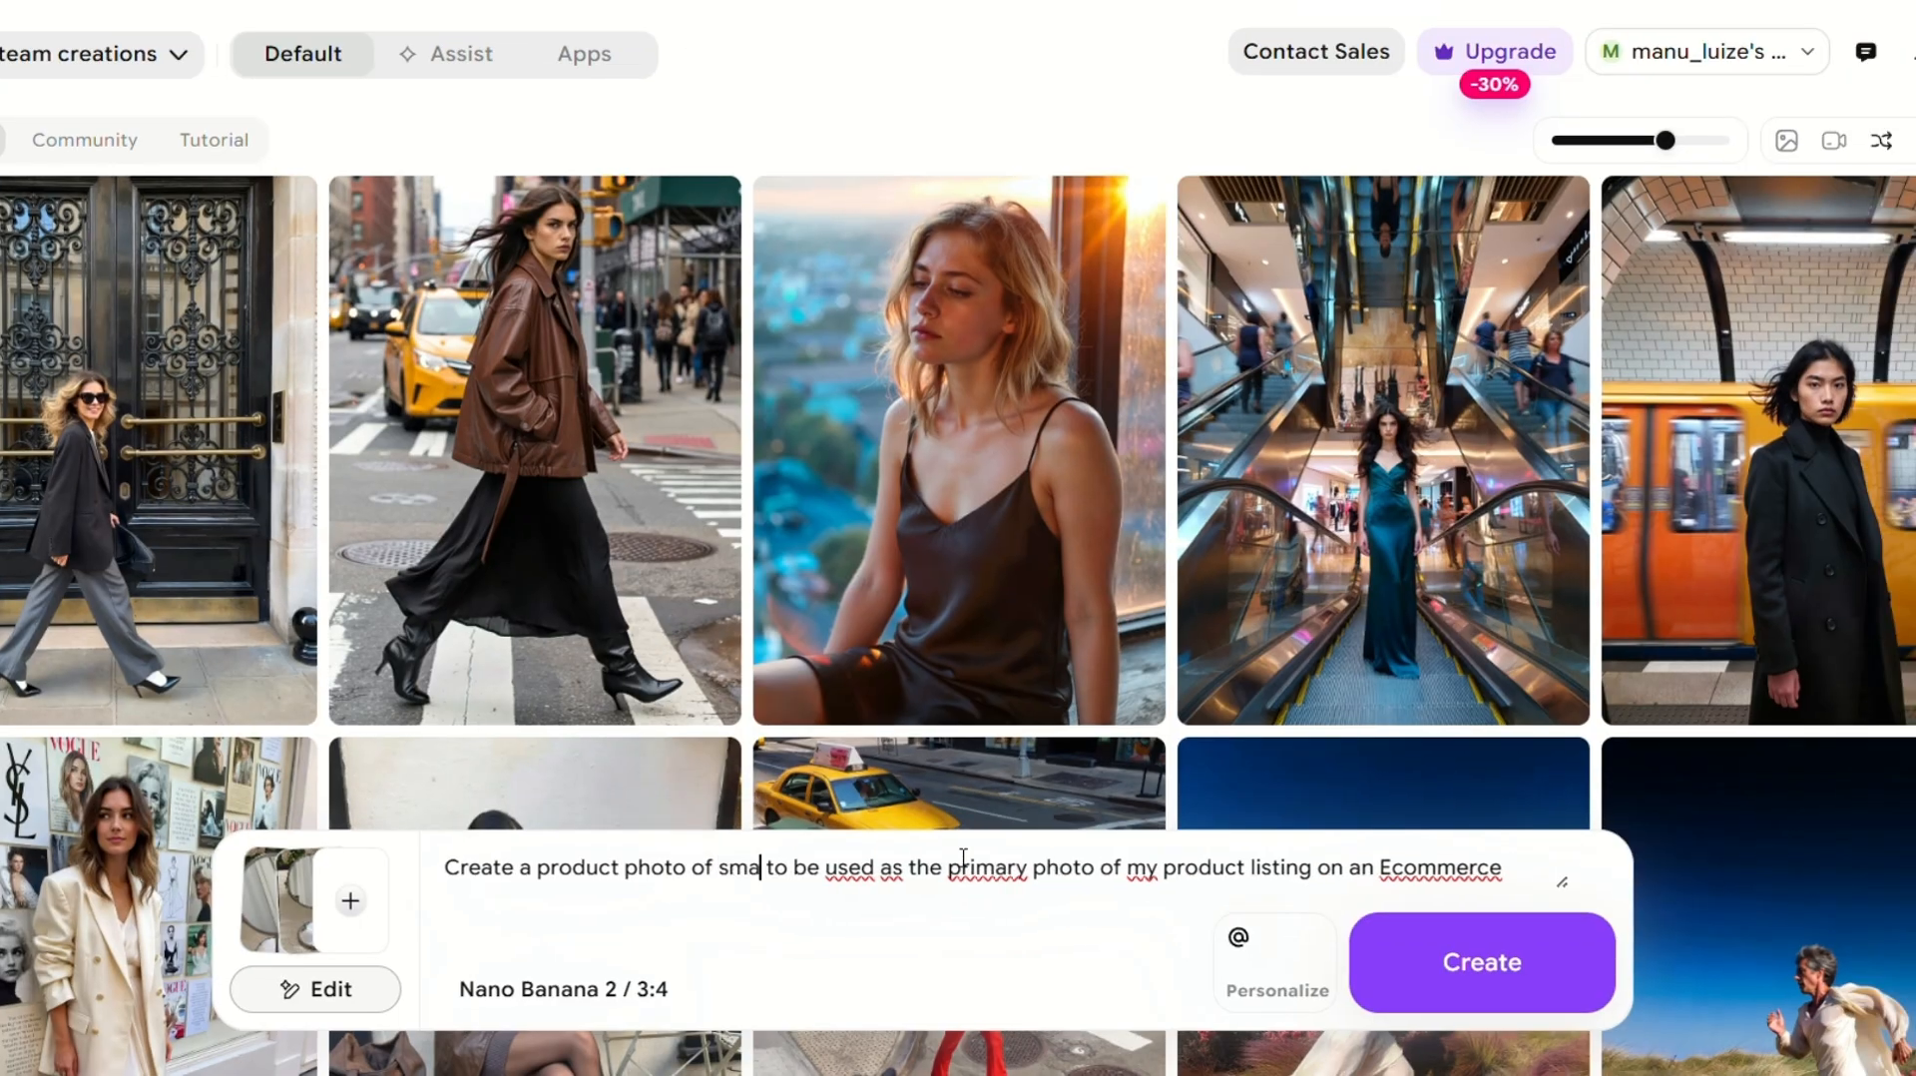
{"action": "type", "text": "k"}
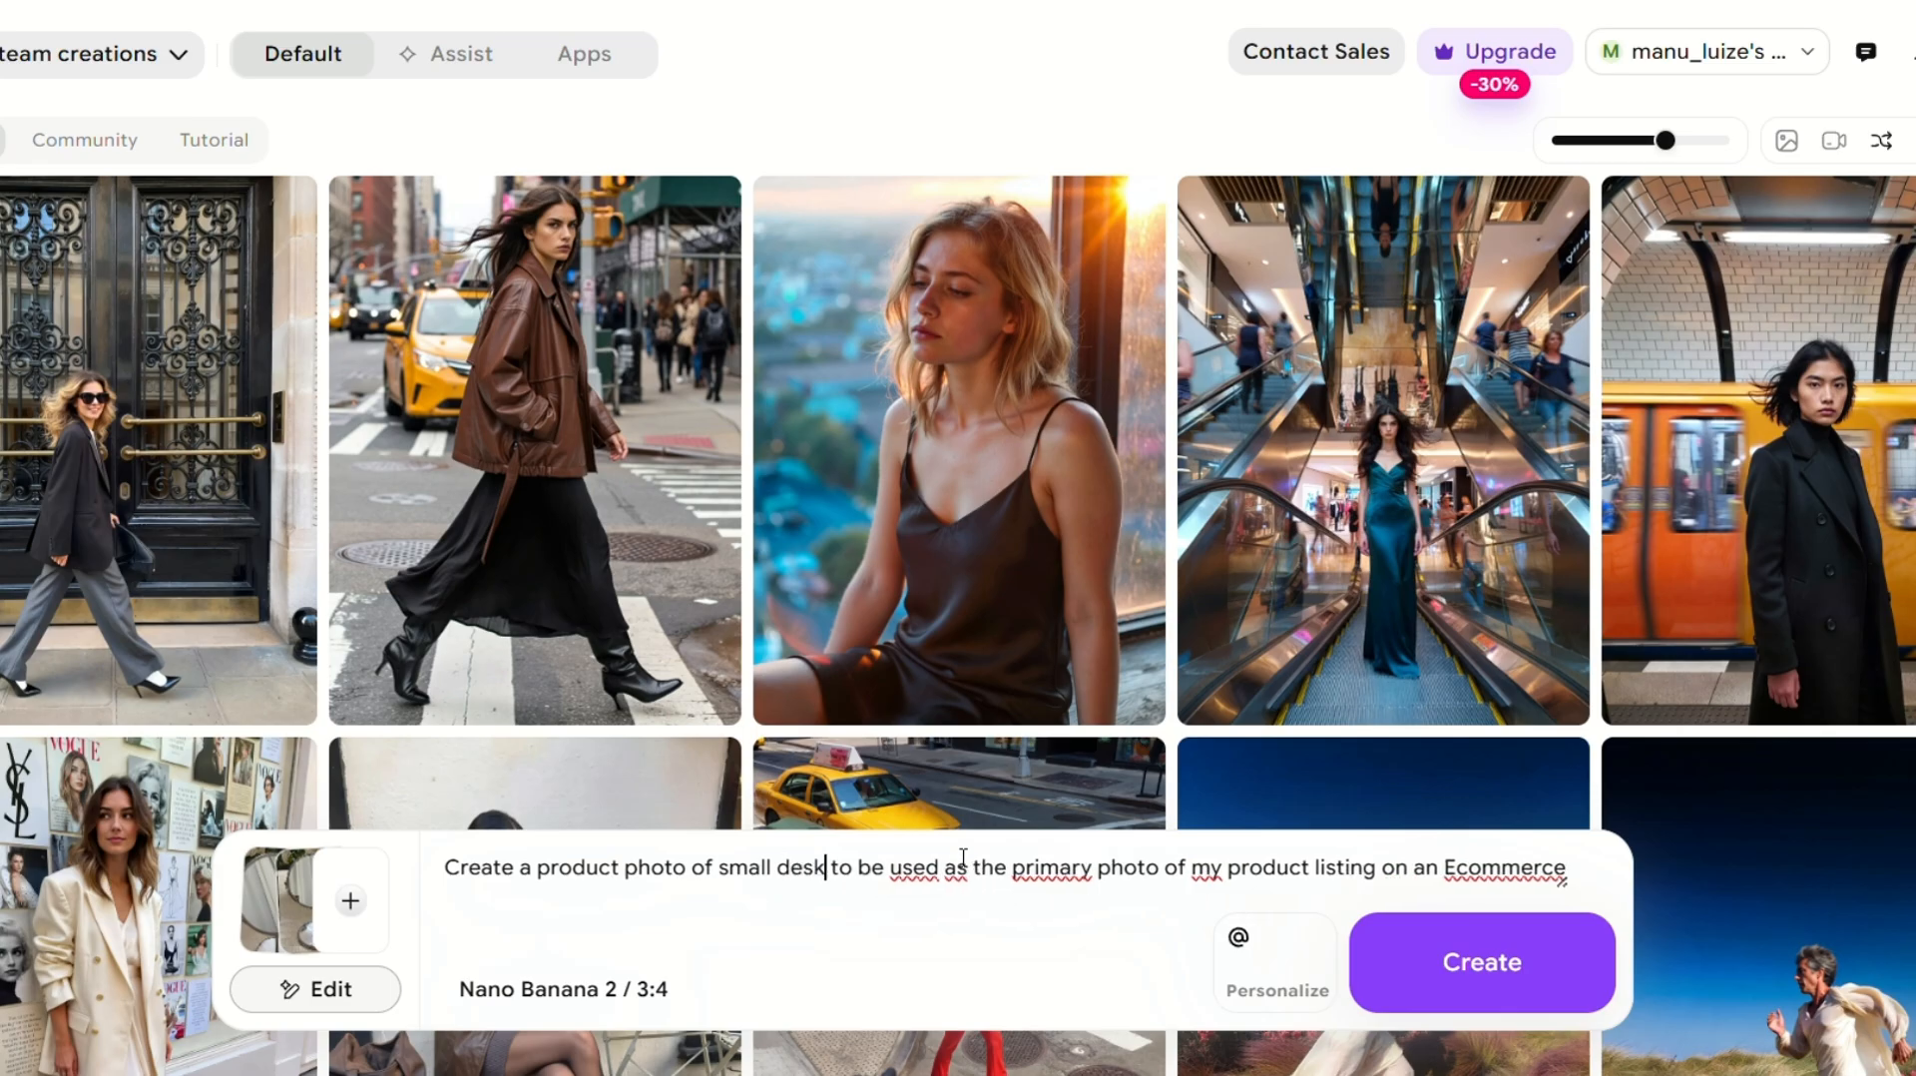
{"action": "key", "text": "BackSpace"}
{"action": "key", "text": "BackSpace"}
{"action": "key", "text": "BackSpace"}
{"action": "key", "text": "BackSpace"}
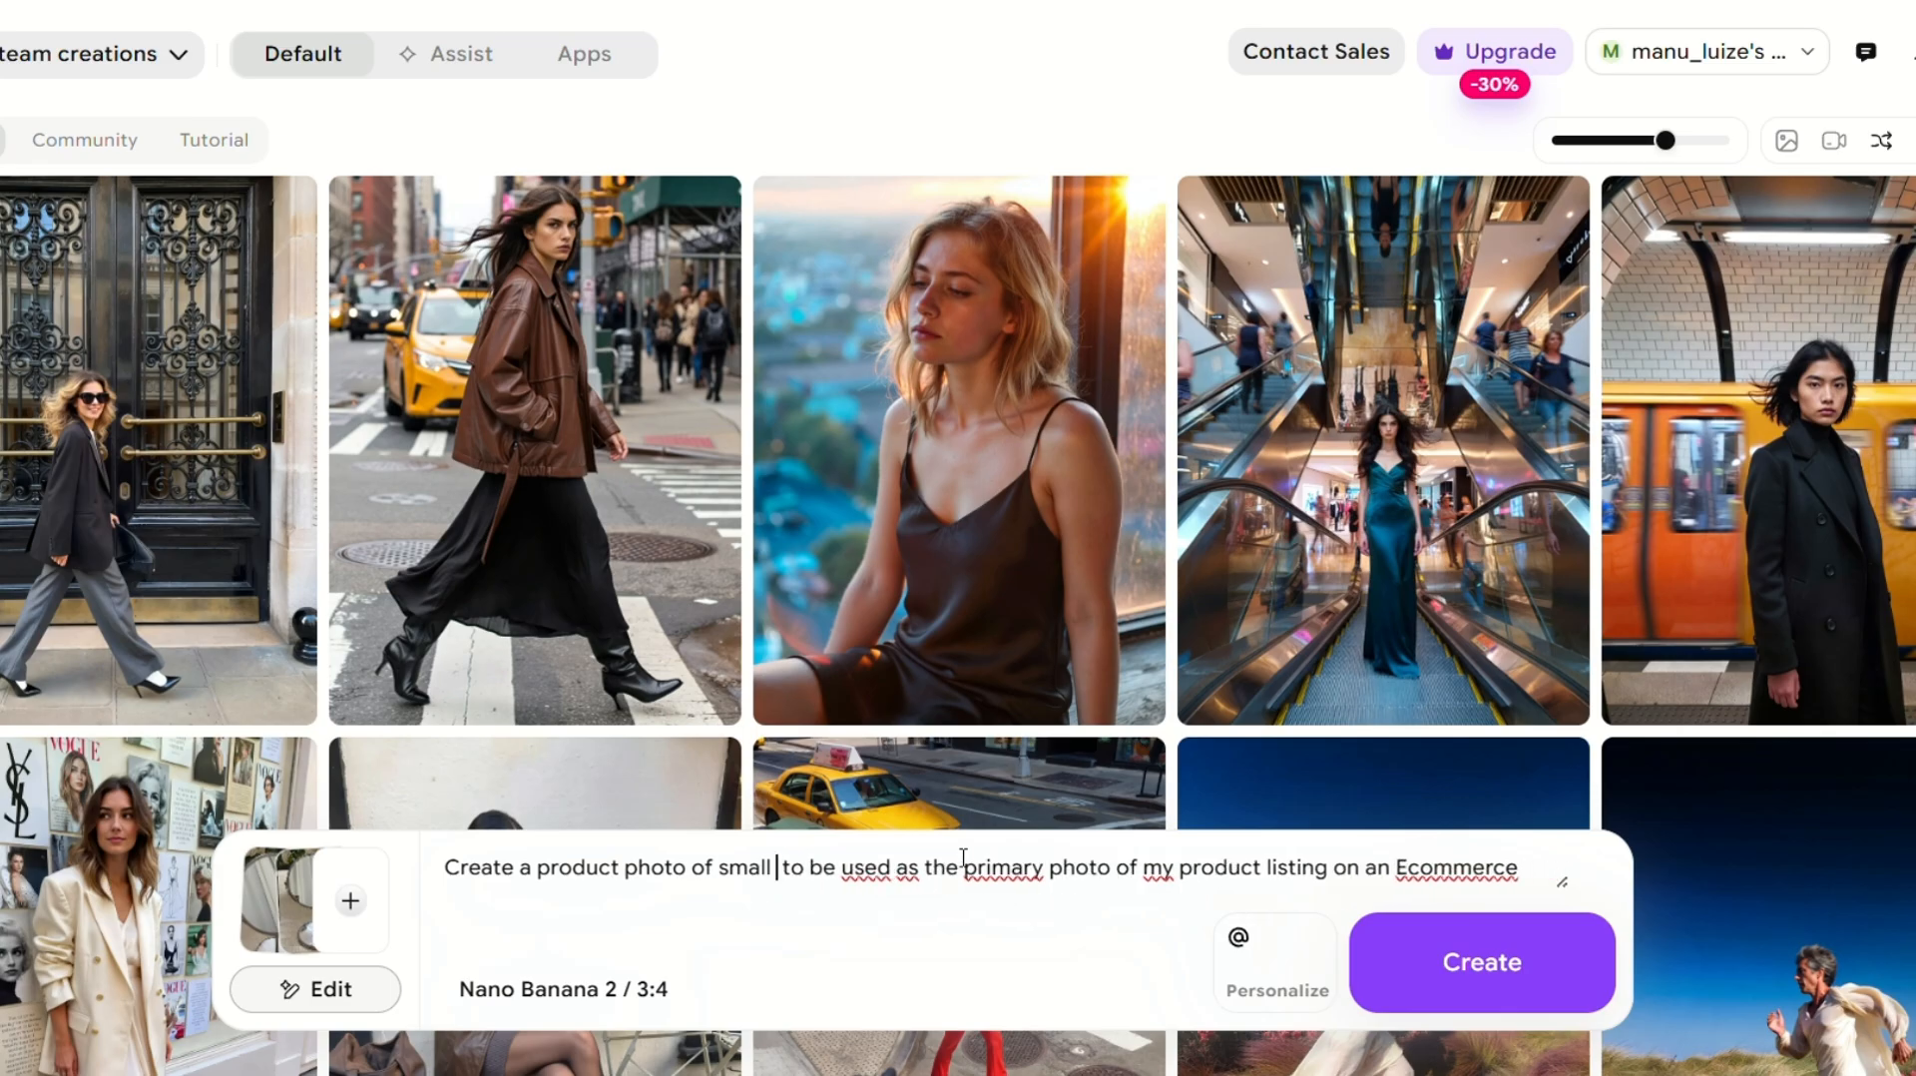
{"action": "type", "text": "vanity mirror"}
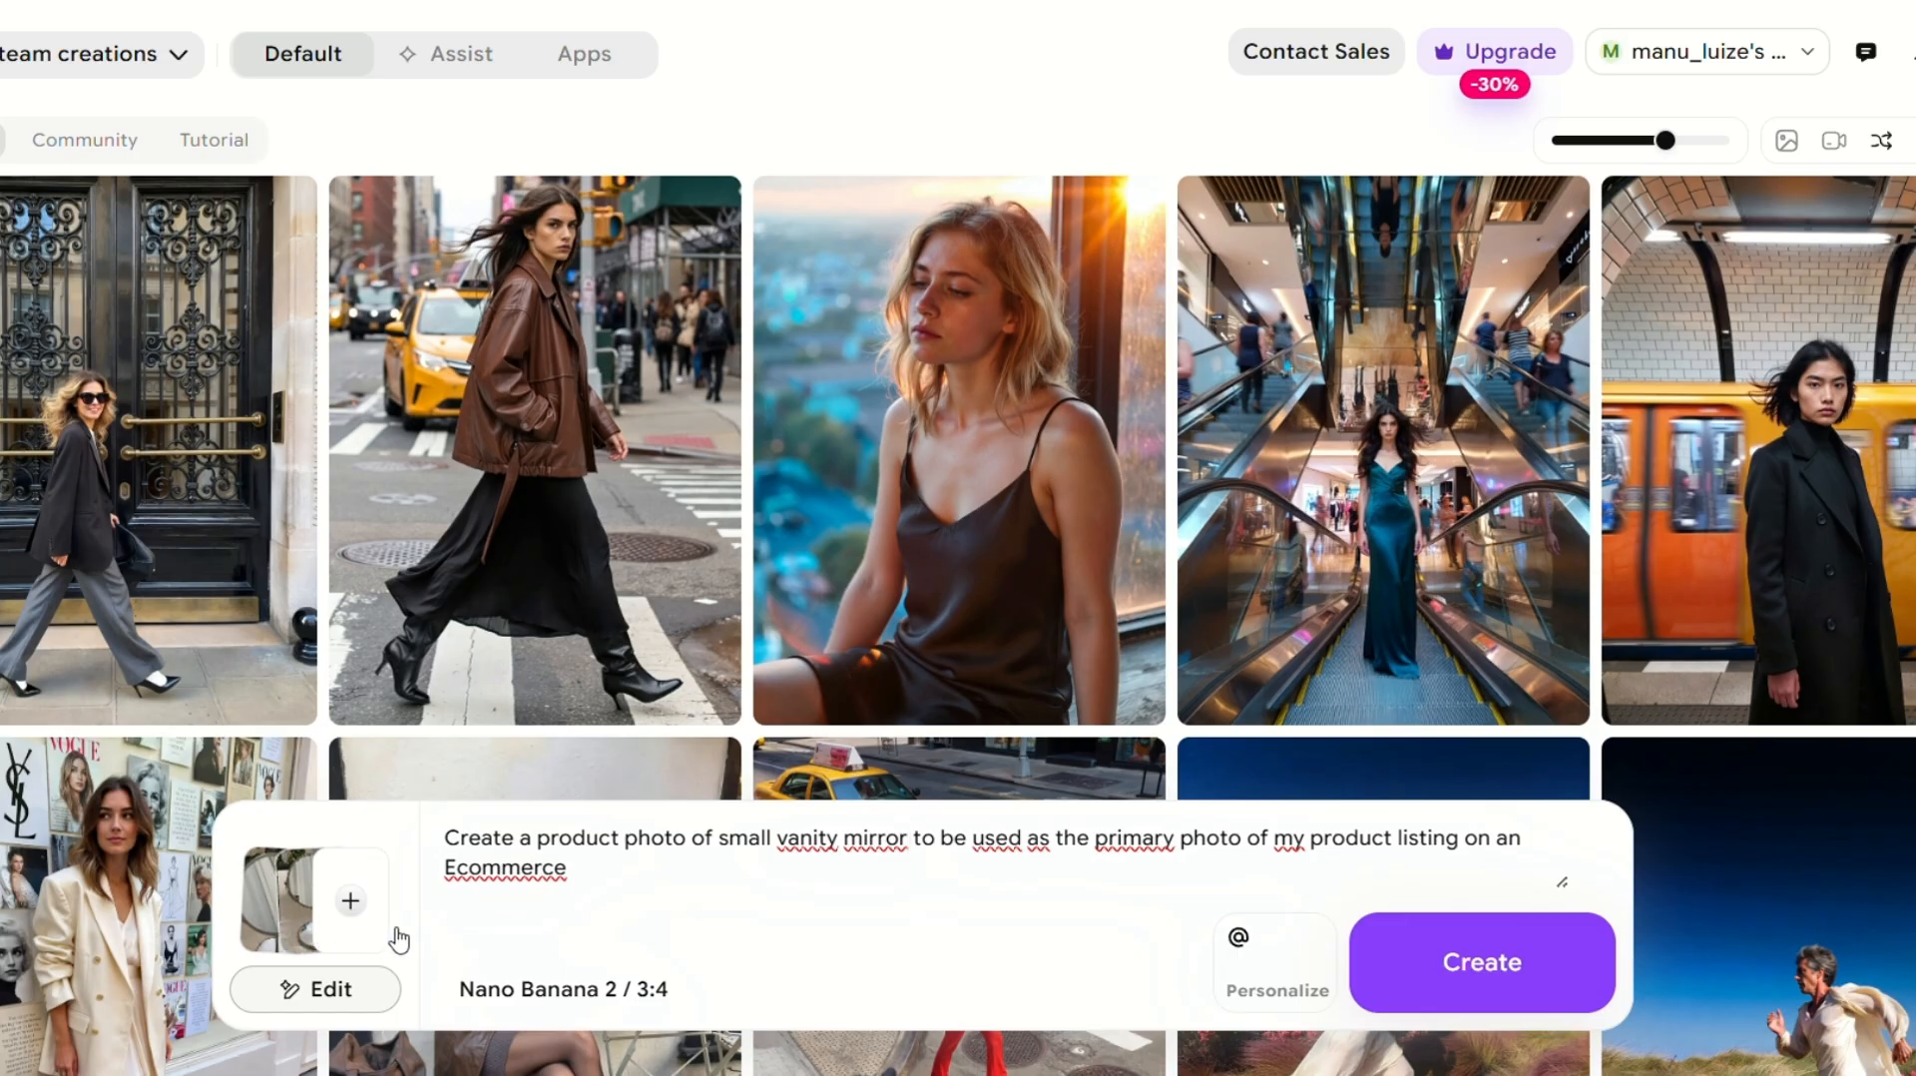
{"action": "left_click", "coordinate": [530, 1003]}
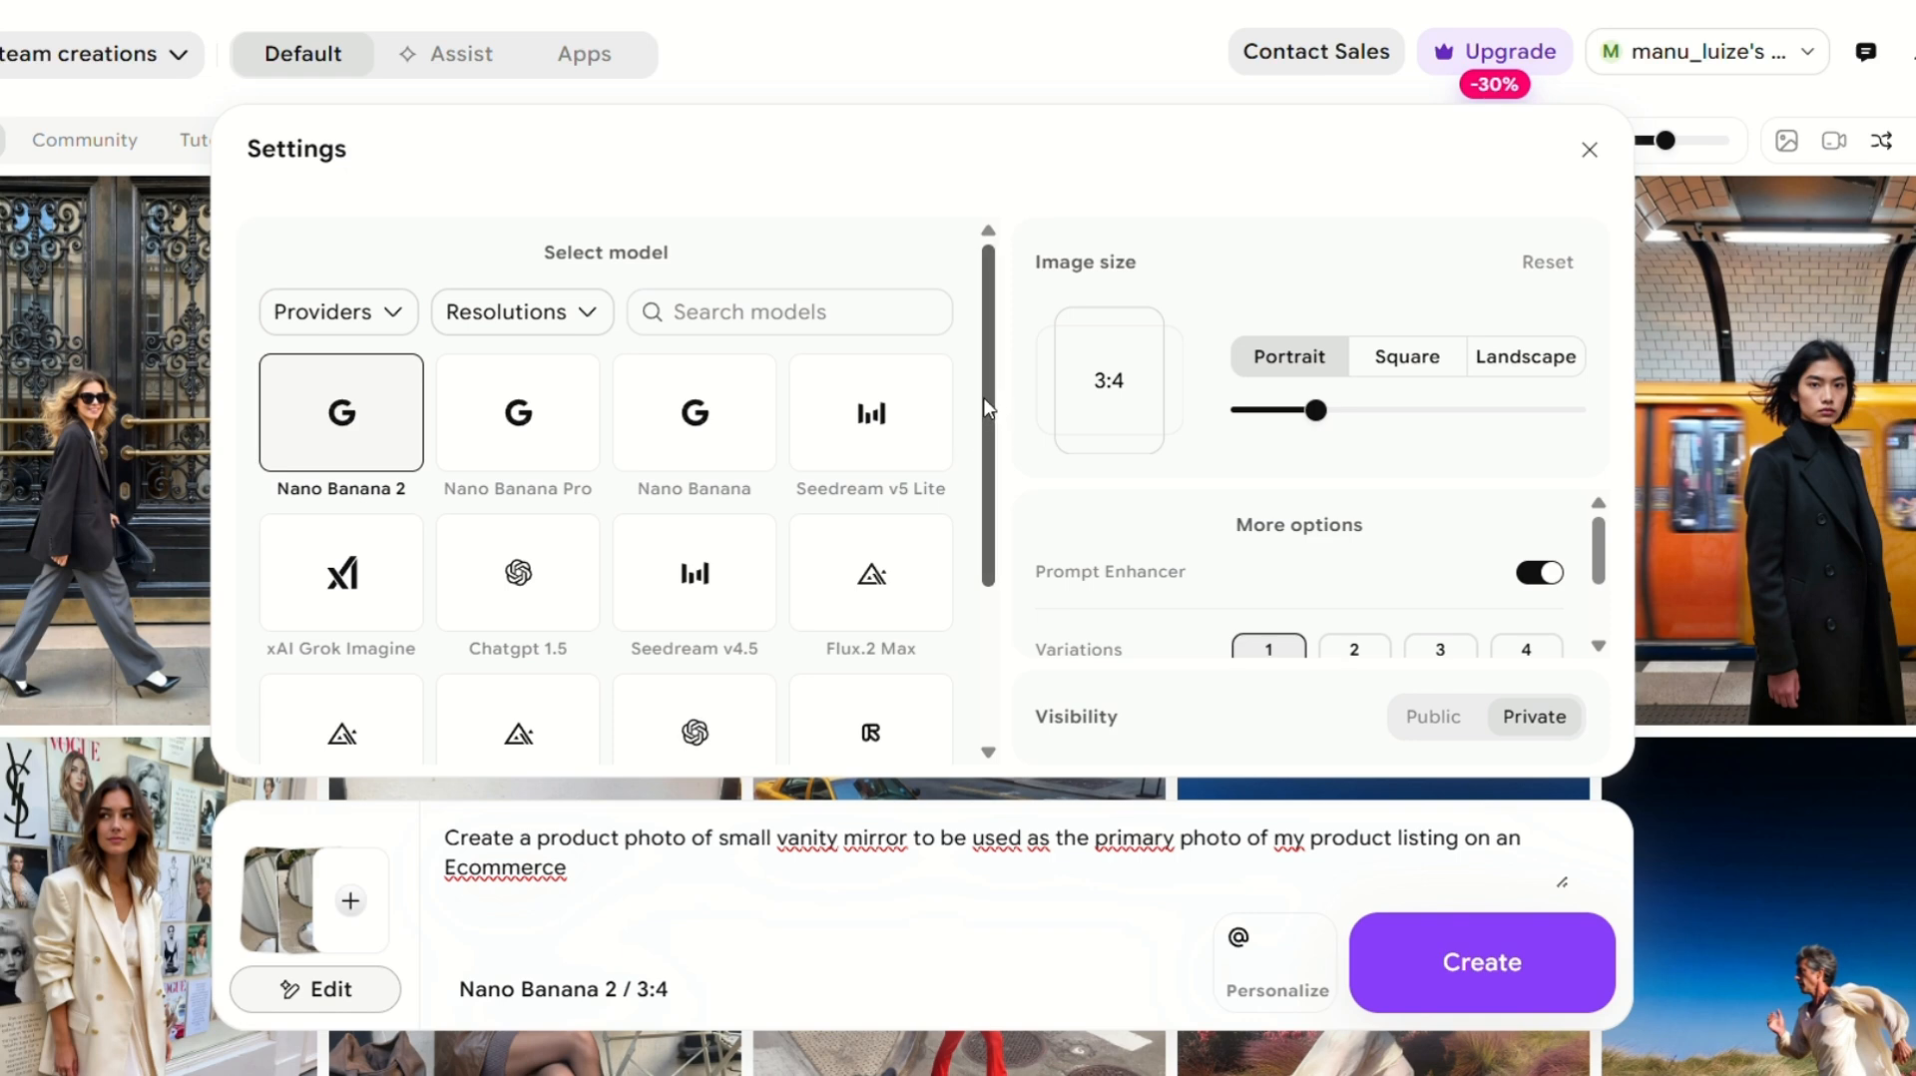
{"action": "left_click_drag", "start_coordinate": [986, 436], "coordinate": [996, 319]}
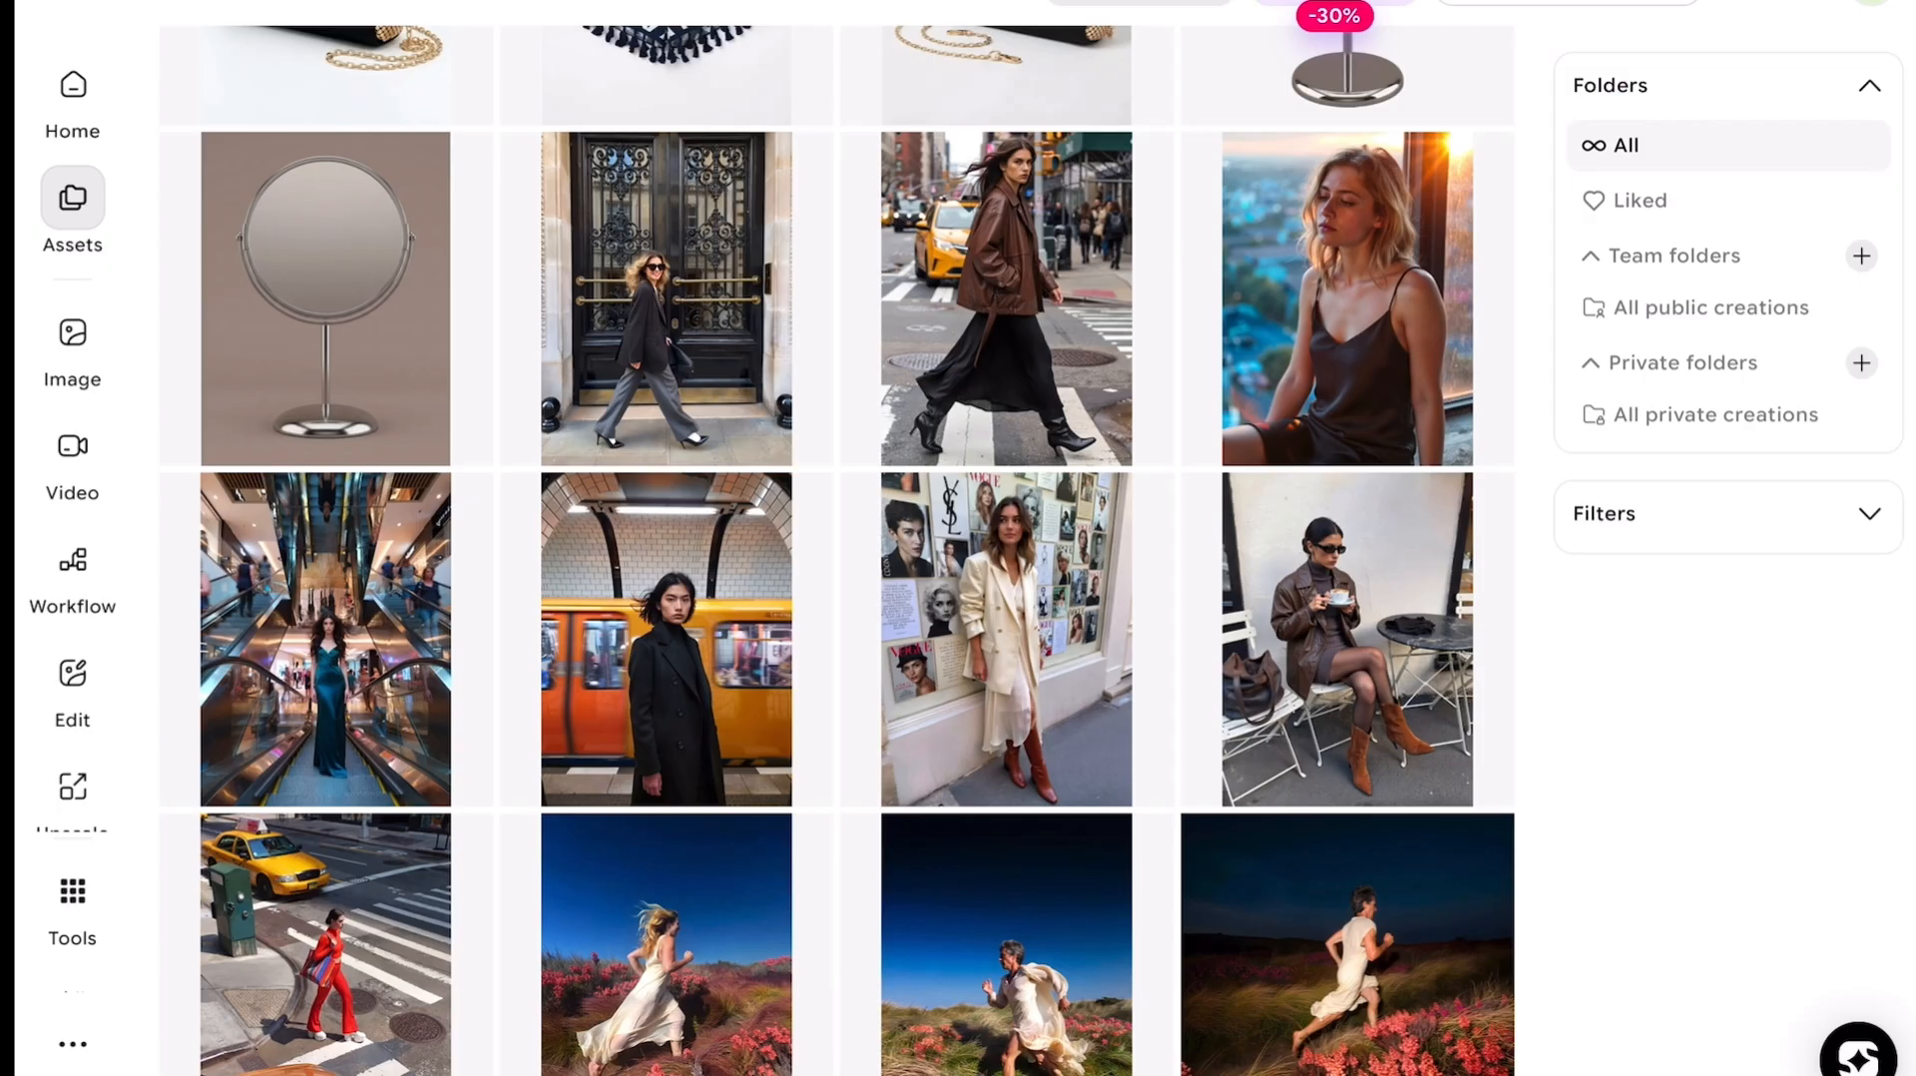
Browse the saved assets, stepping through the generated images one by one.
{"action": "scroll", "coordinate": [838, 549], "scroll_direction": "down", "scroll_amount": 1}
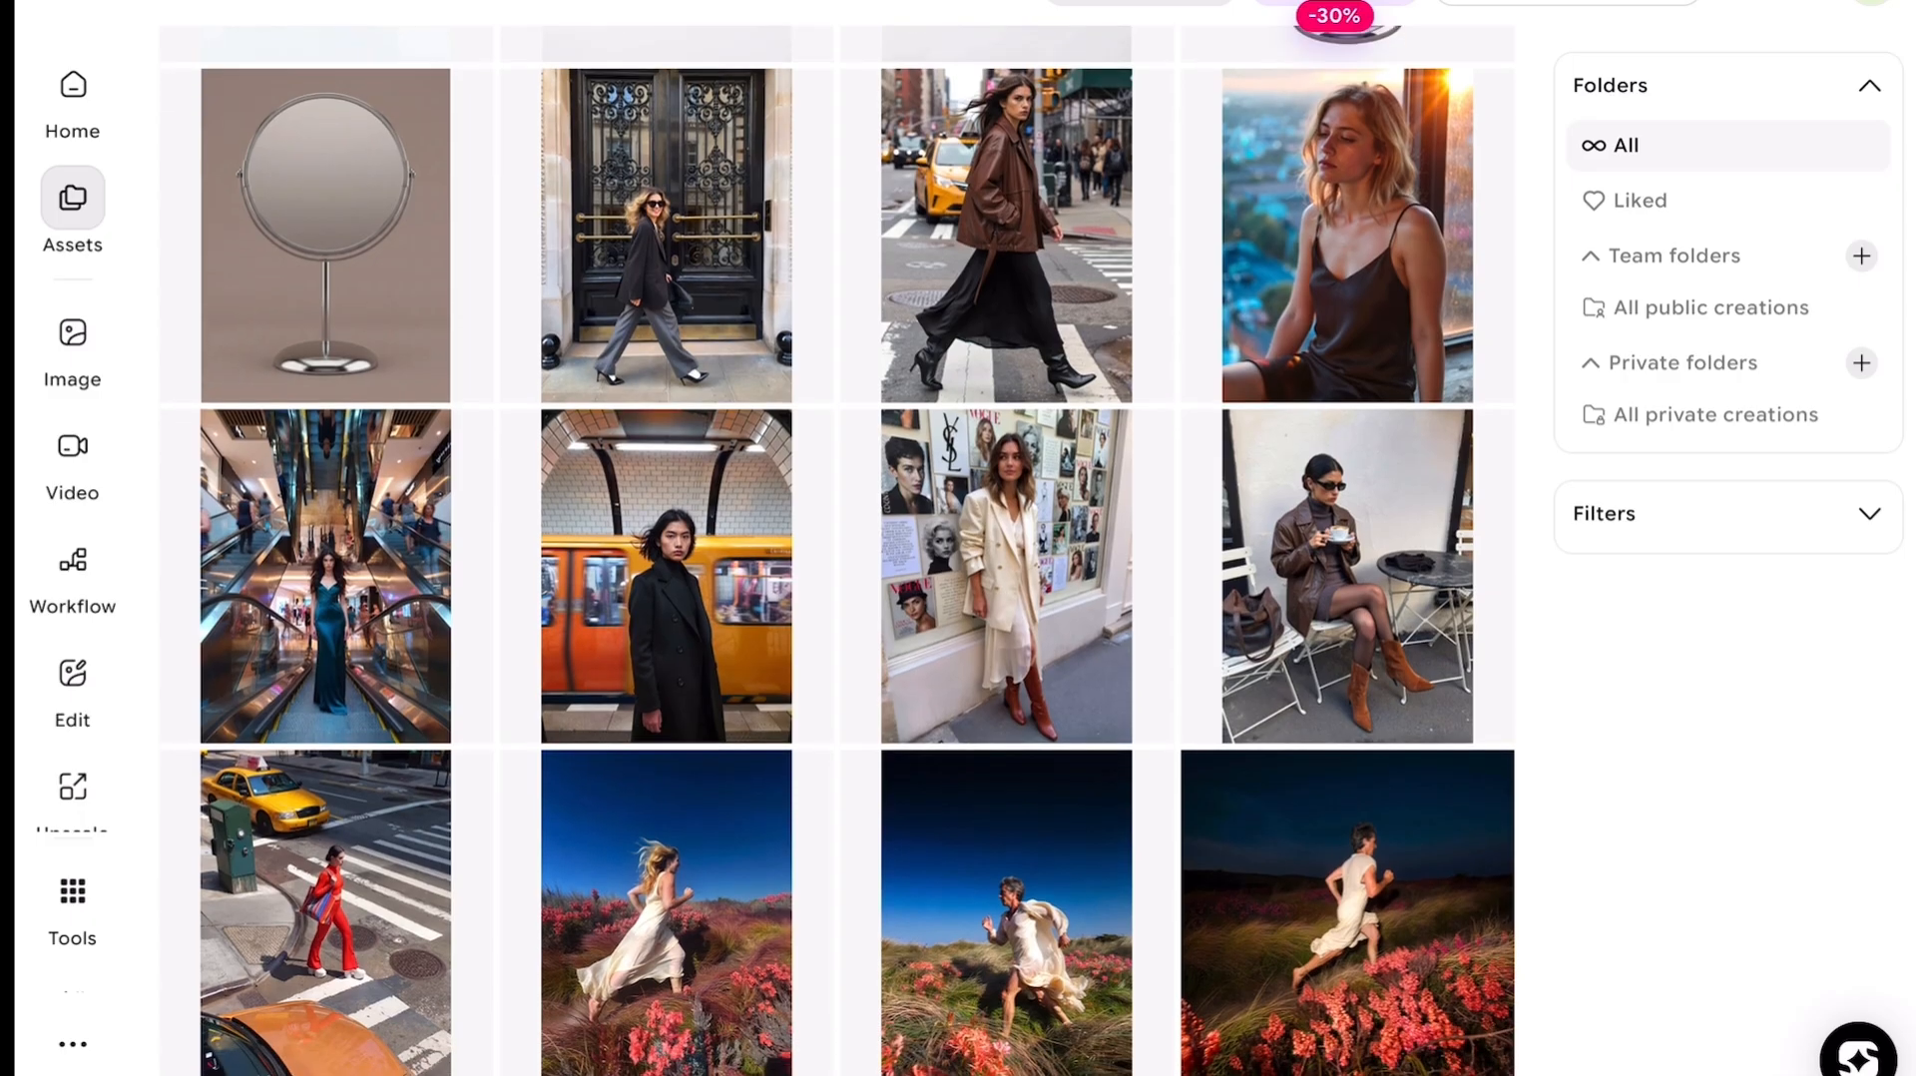
{"action": "left_click", "coordinate": [667, 235]}
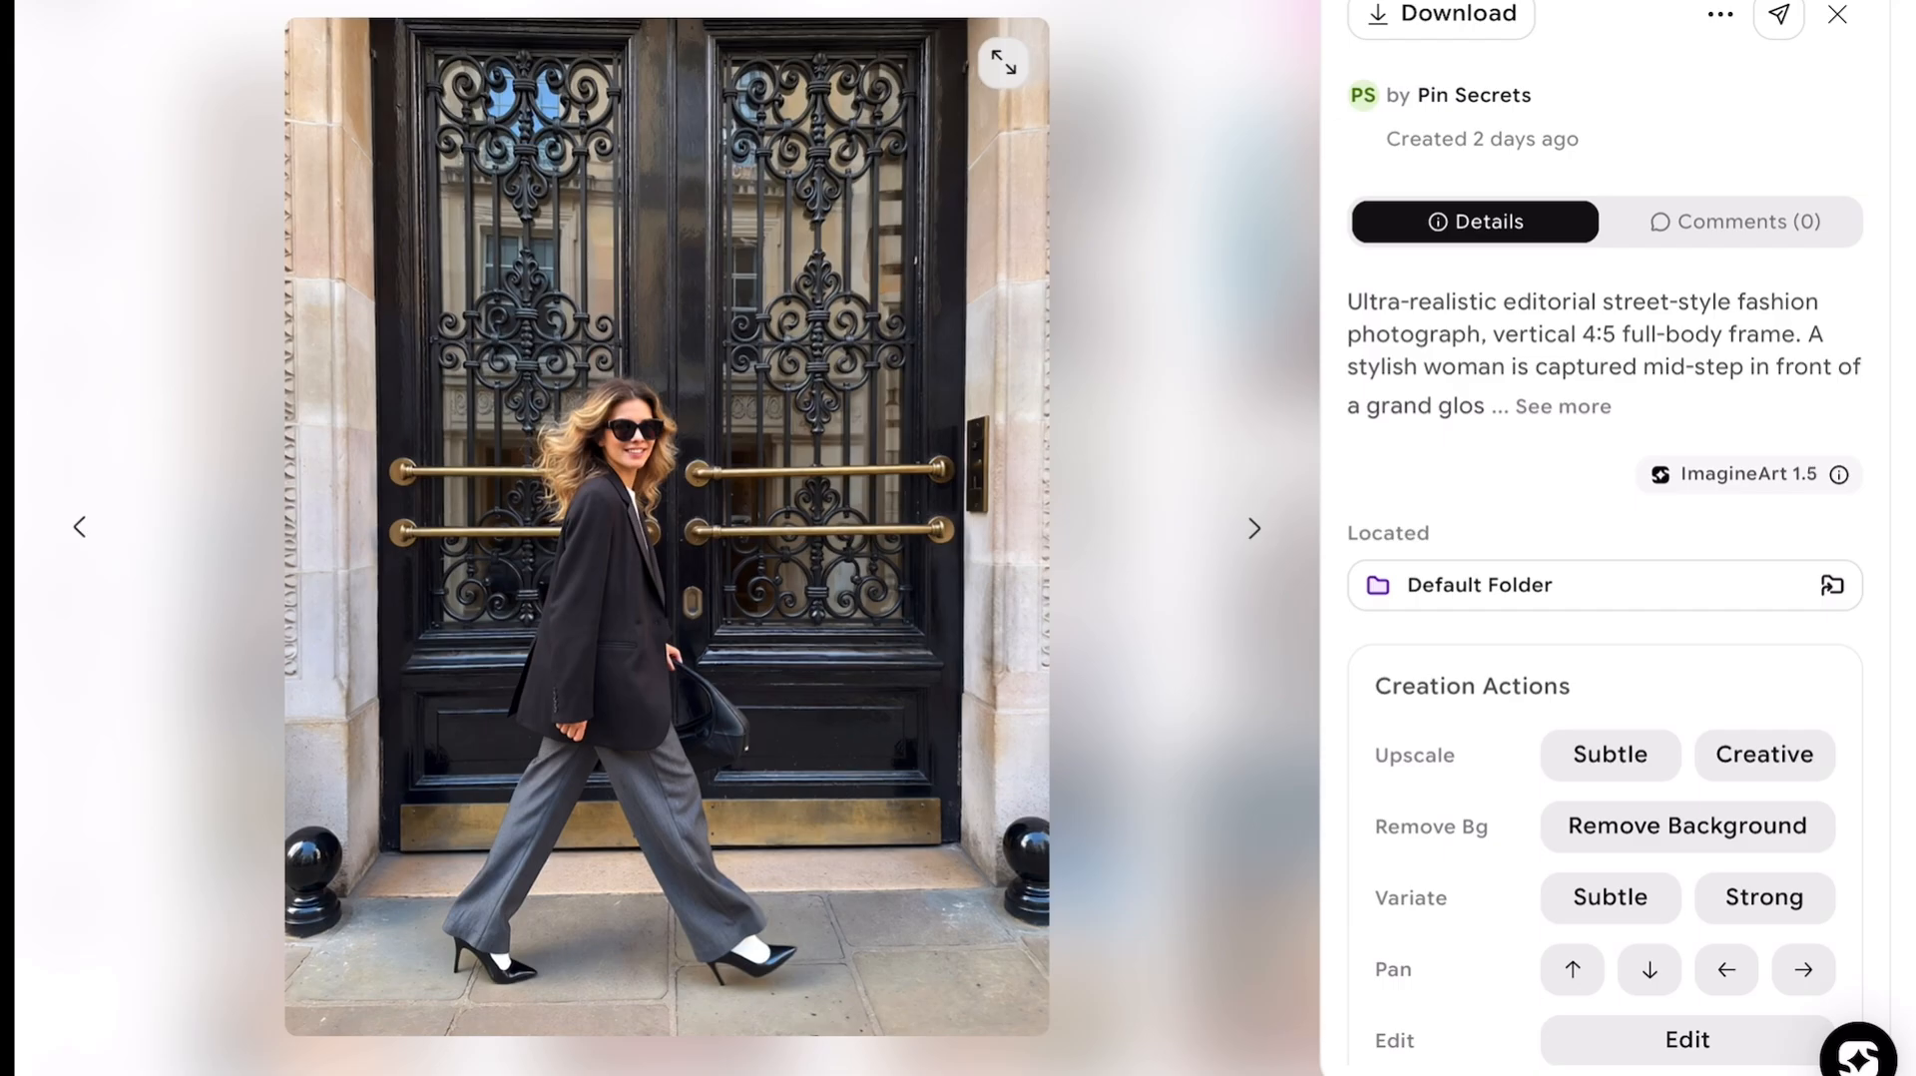
{"action": "key", "text": "Right"}
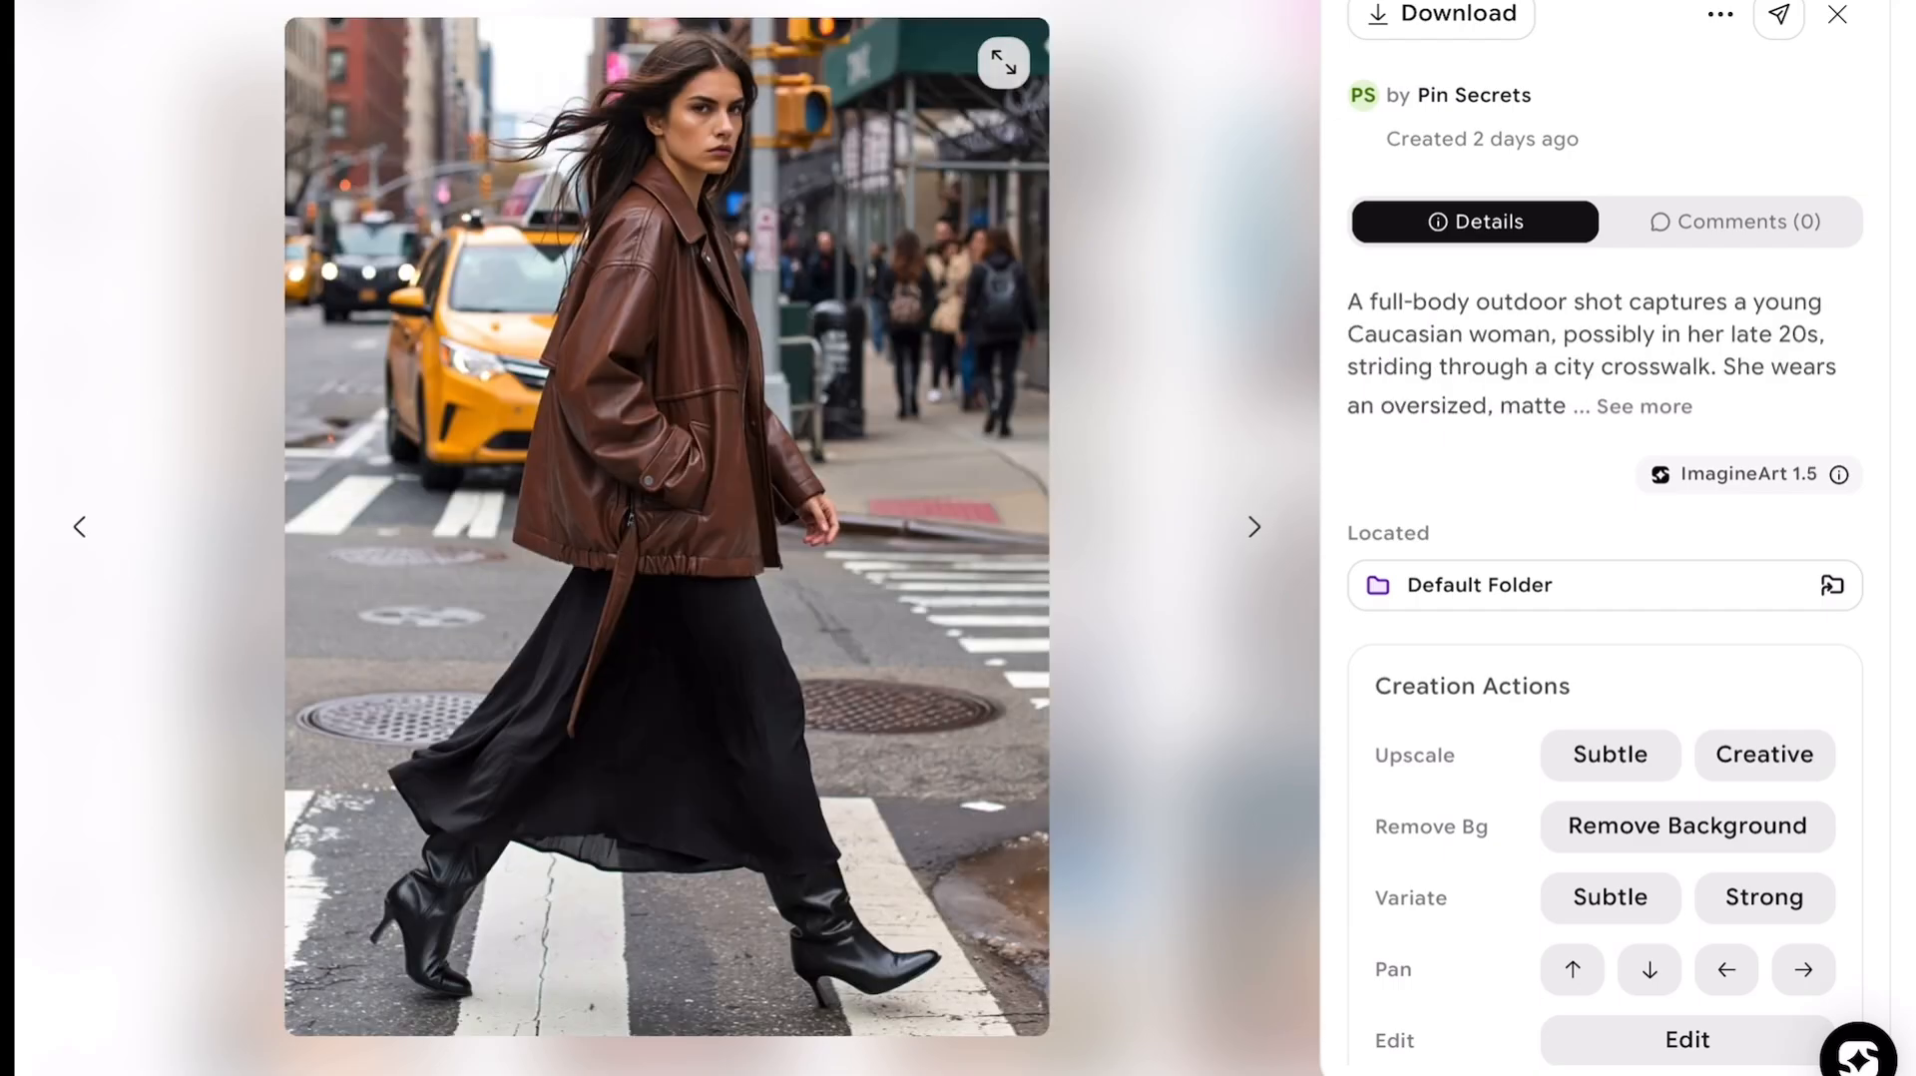
{"action": "key", "text": "Right"}
{"action": "key", "text": "Right"}
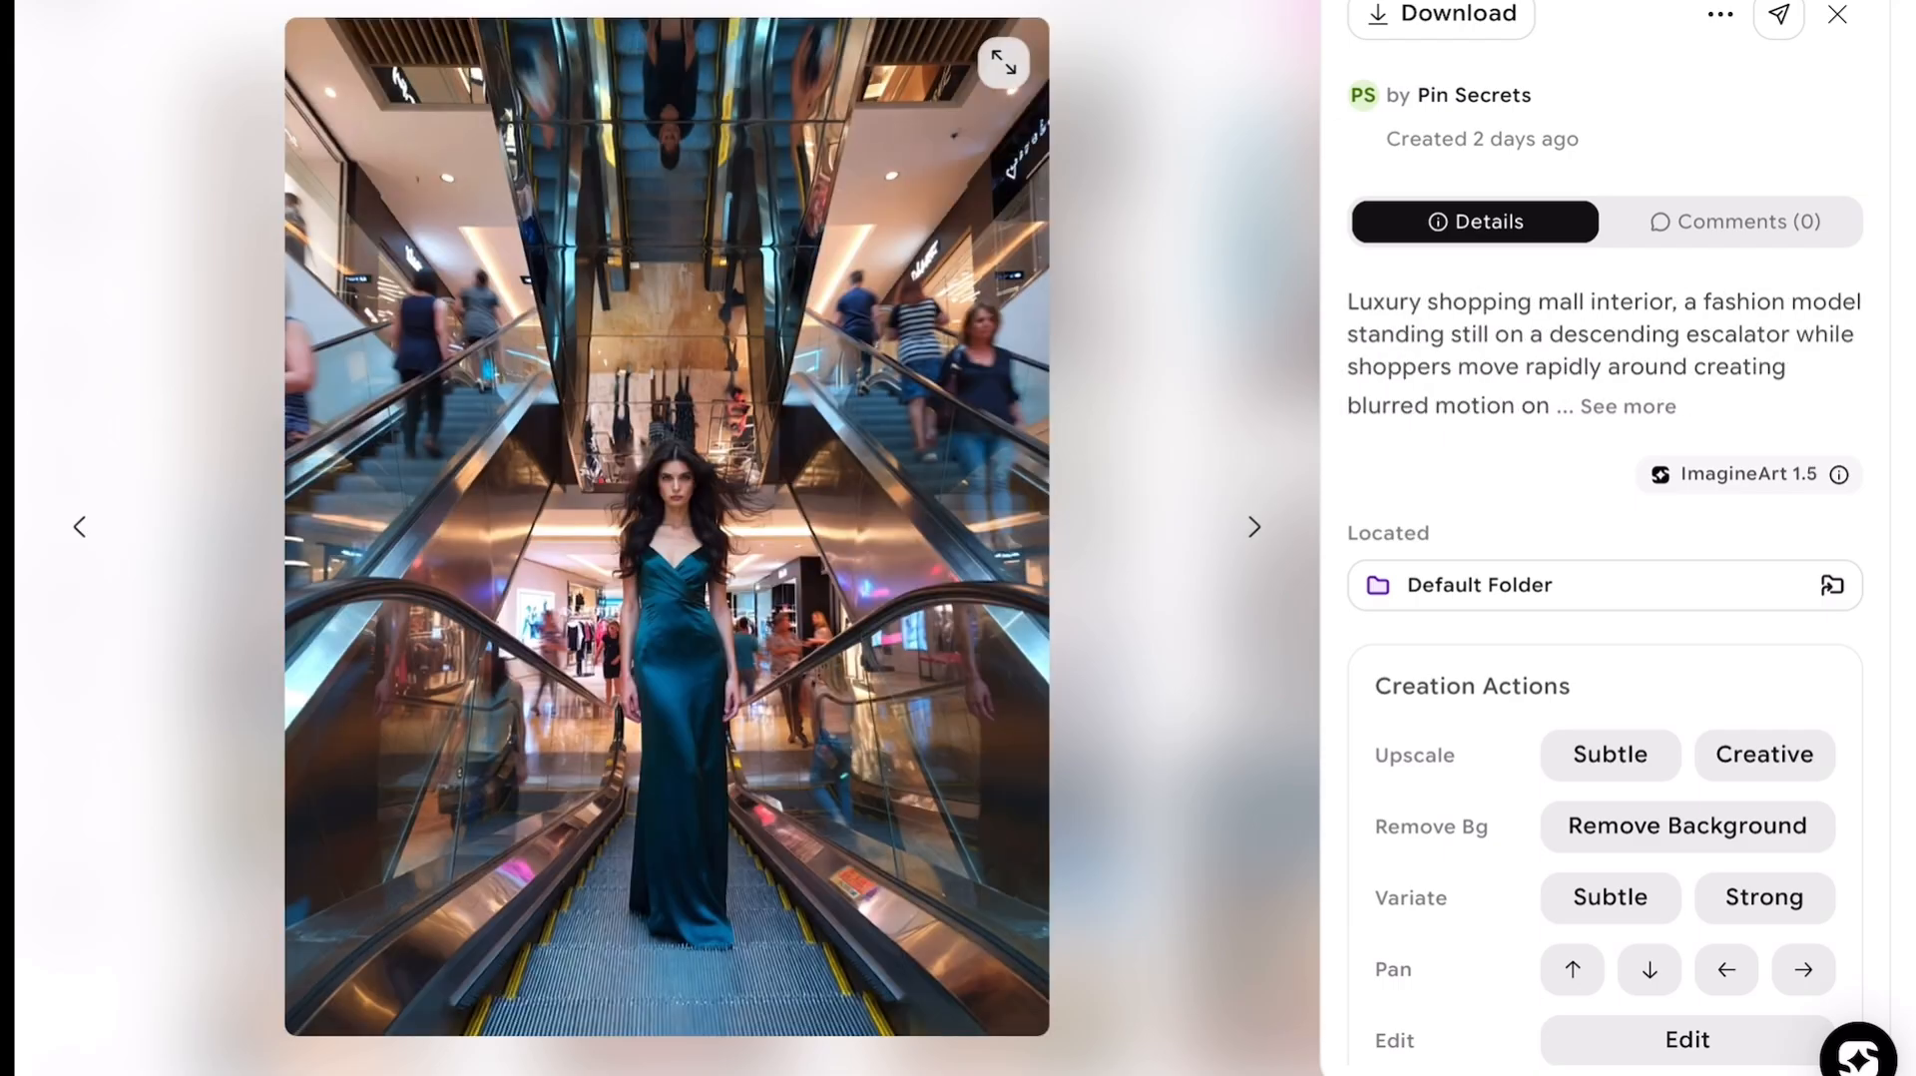
{"action": "key", "text": "Right"}
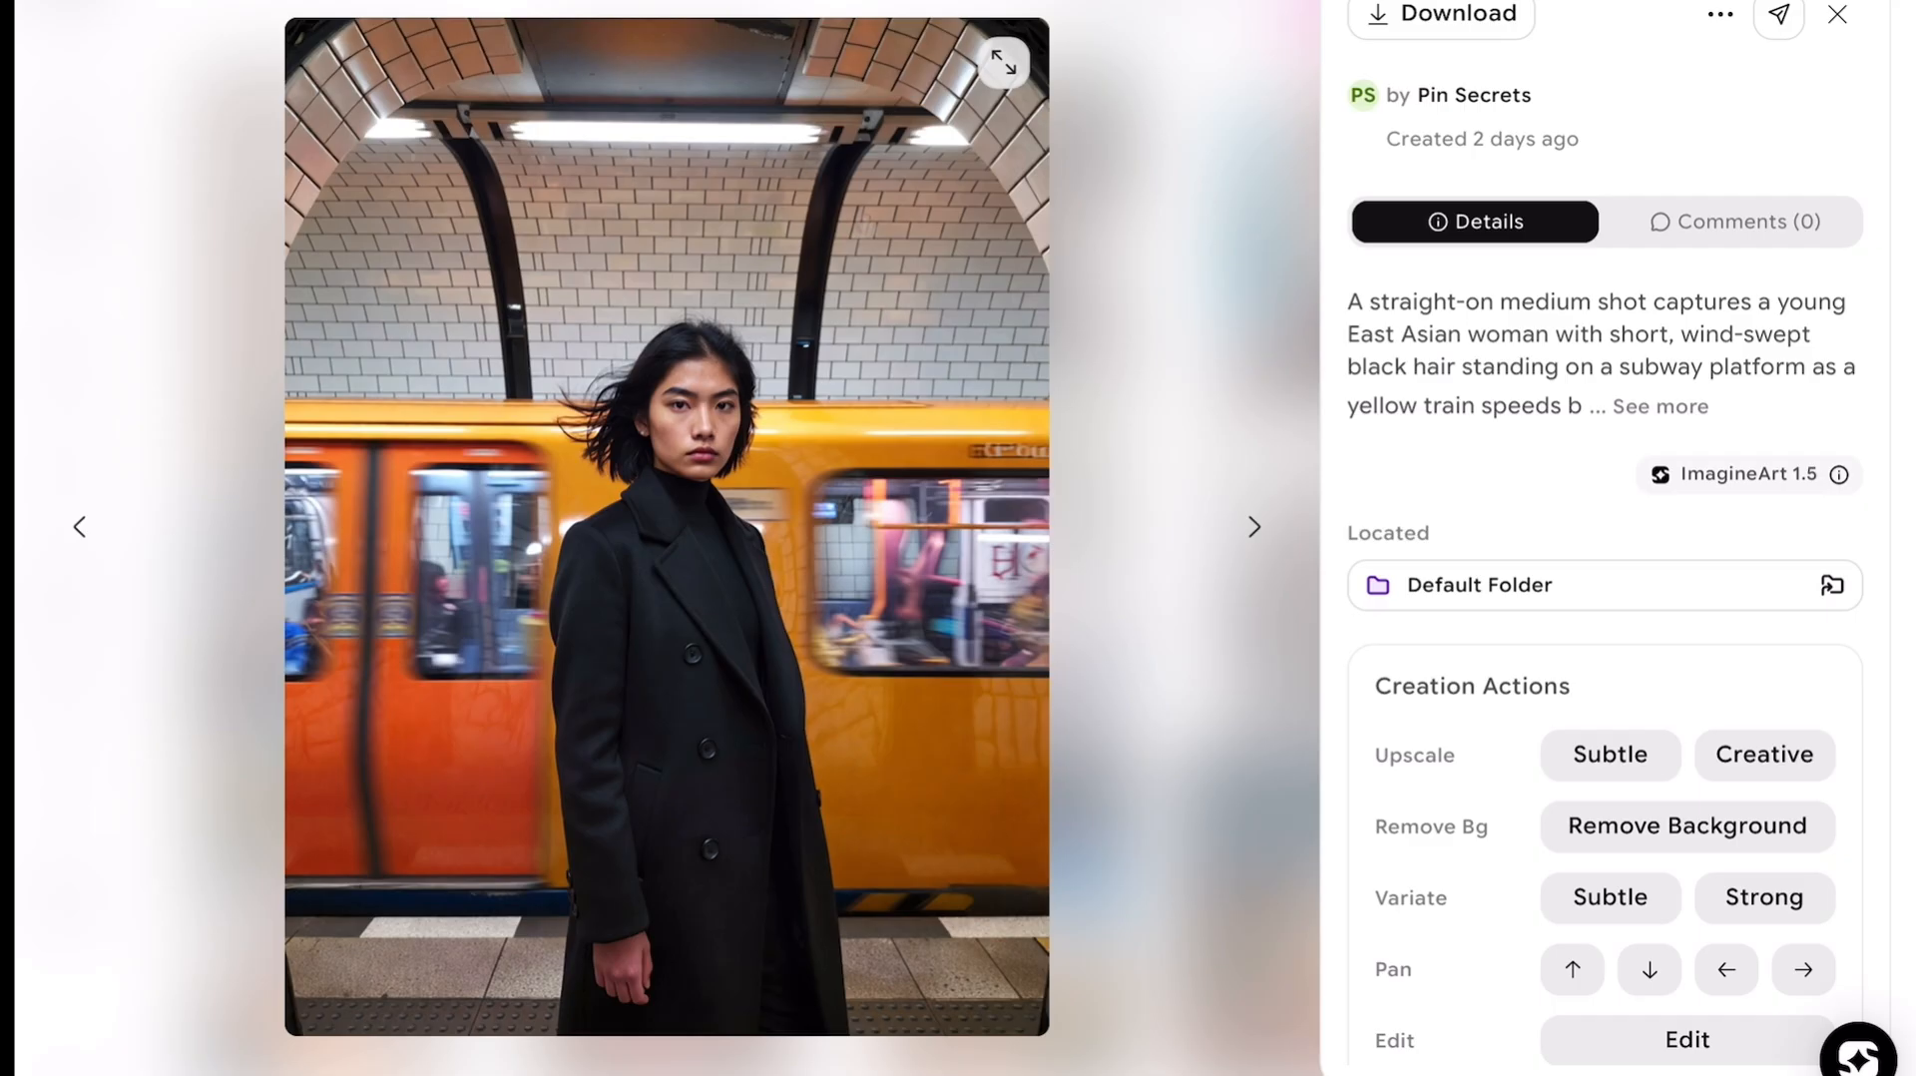
{"action": "key", "text": "Right"}
{"action": "key", "text": "Right"}
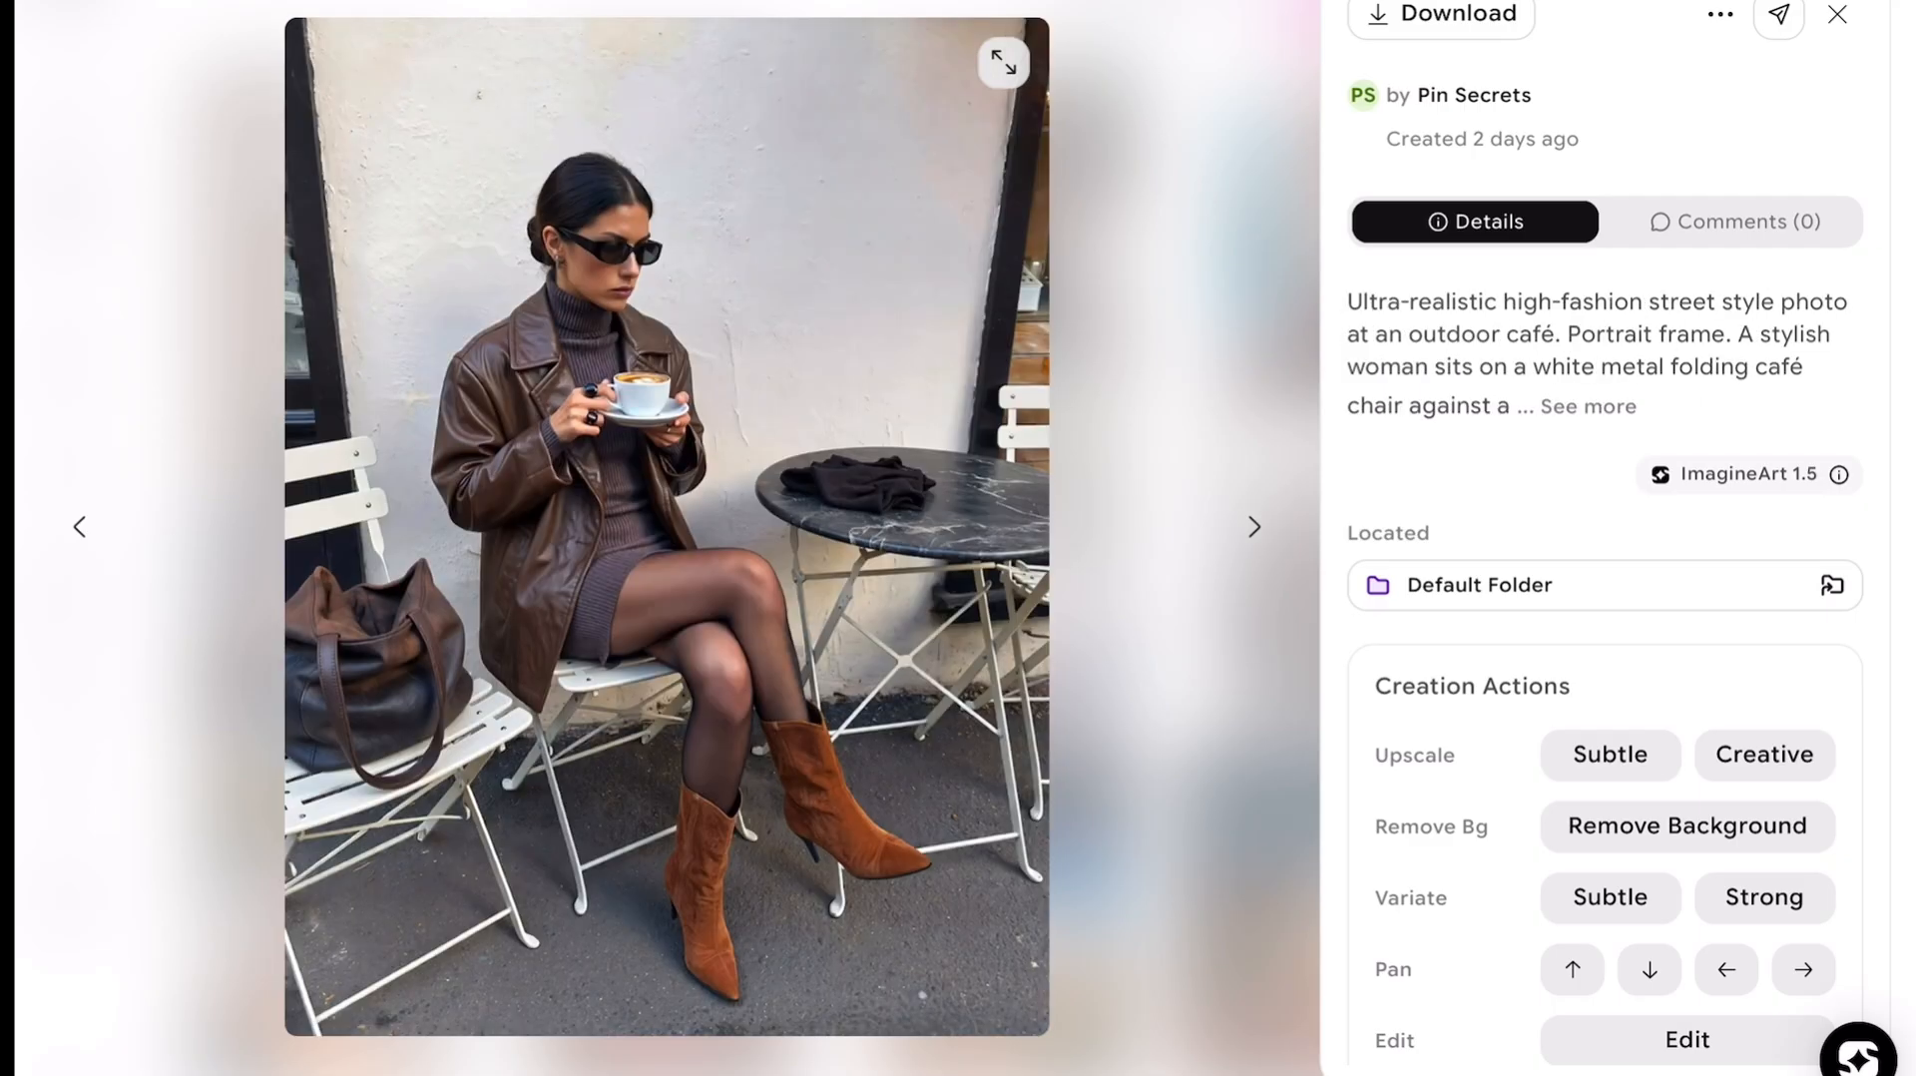
{"action": "key", "text": "Right"}
{"action": "key", "text": "Right"}
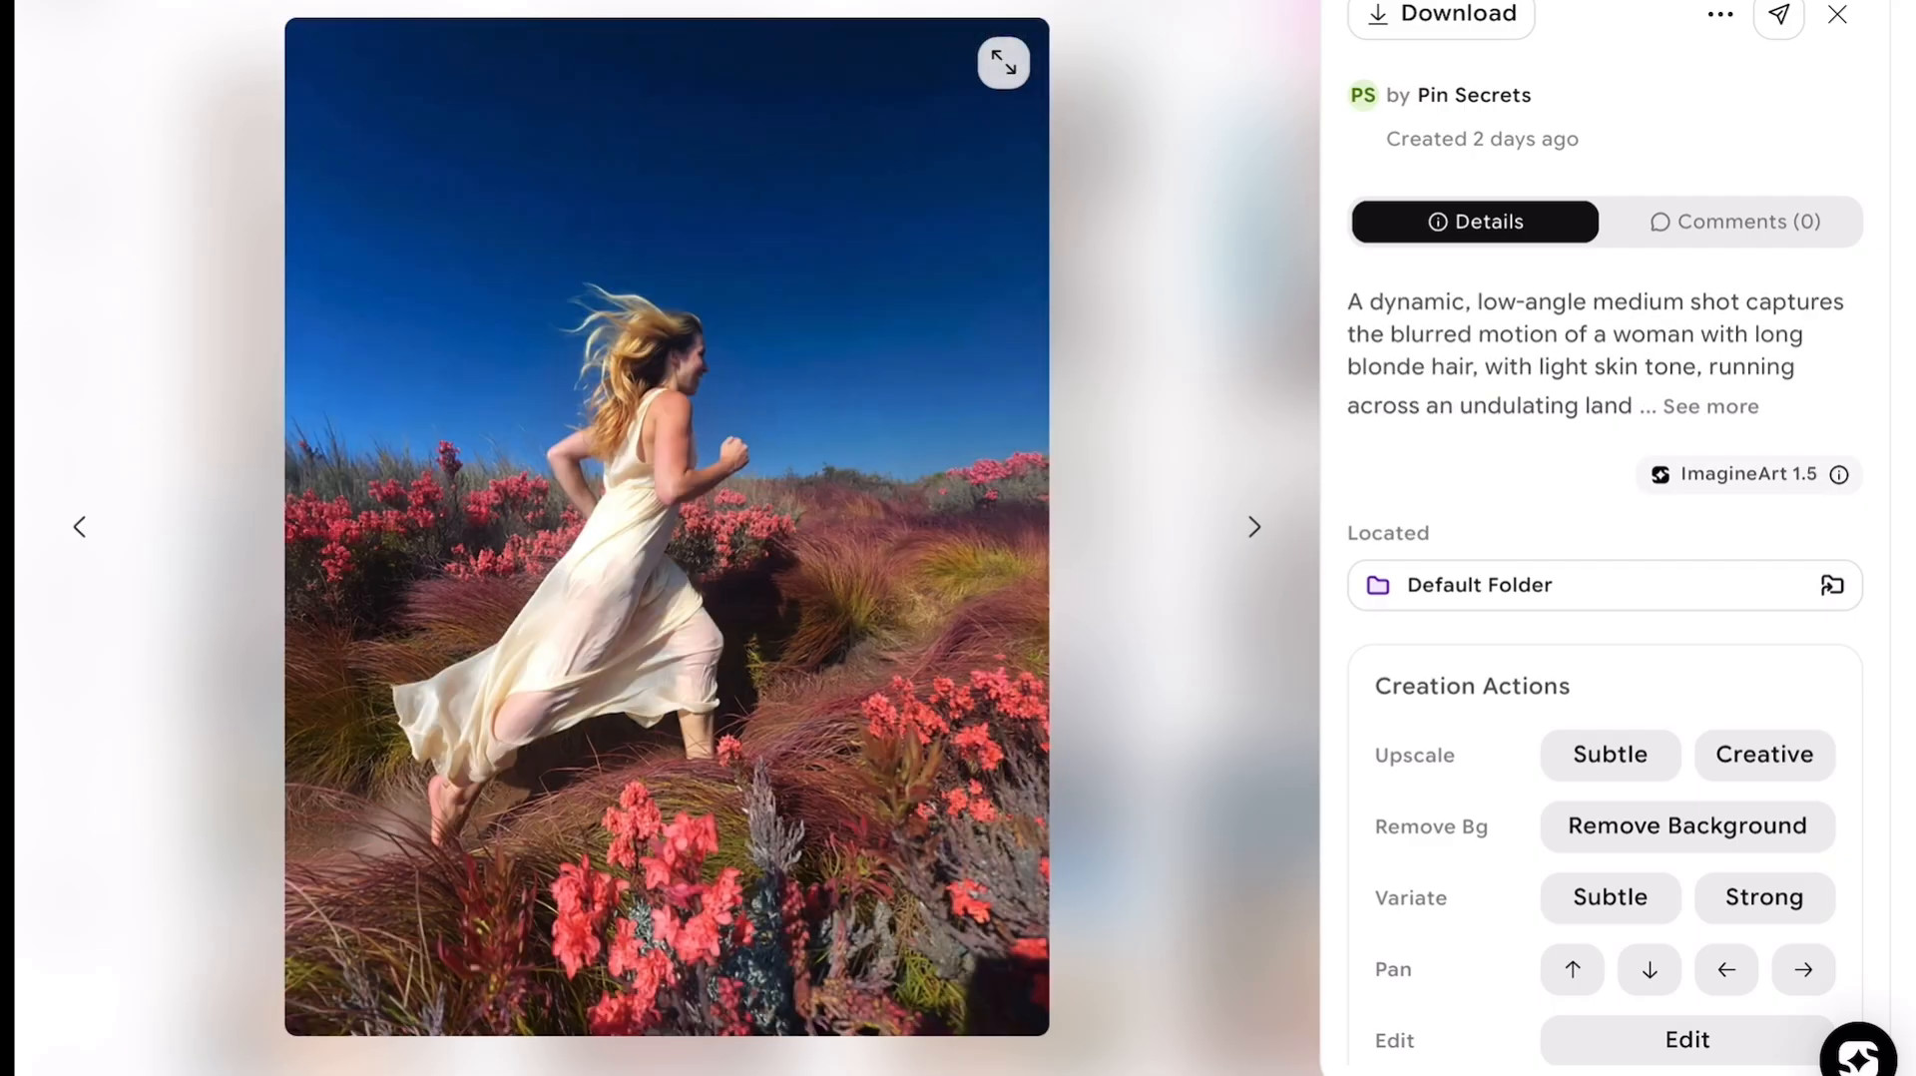
{"action": "key", "text": "Right"}
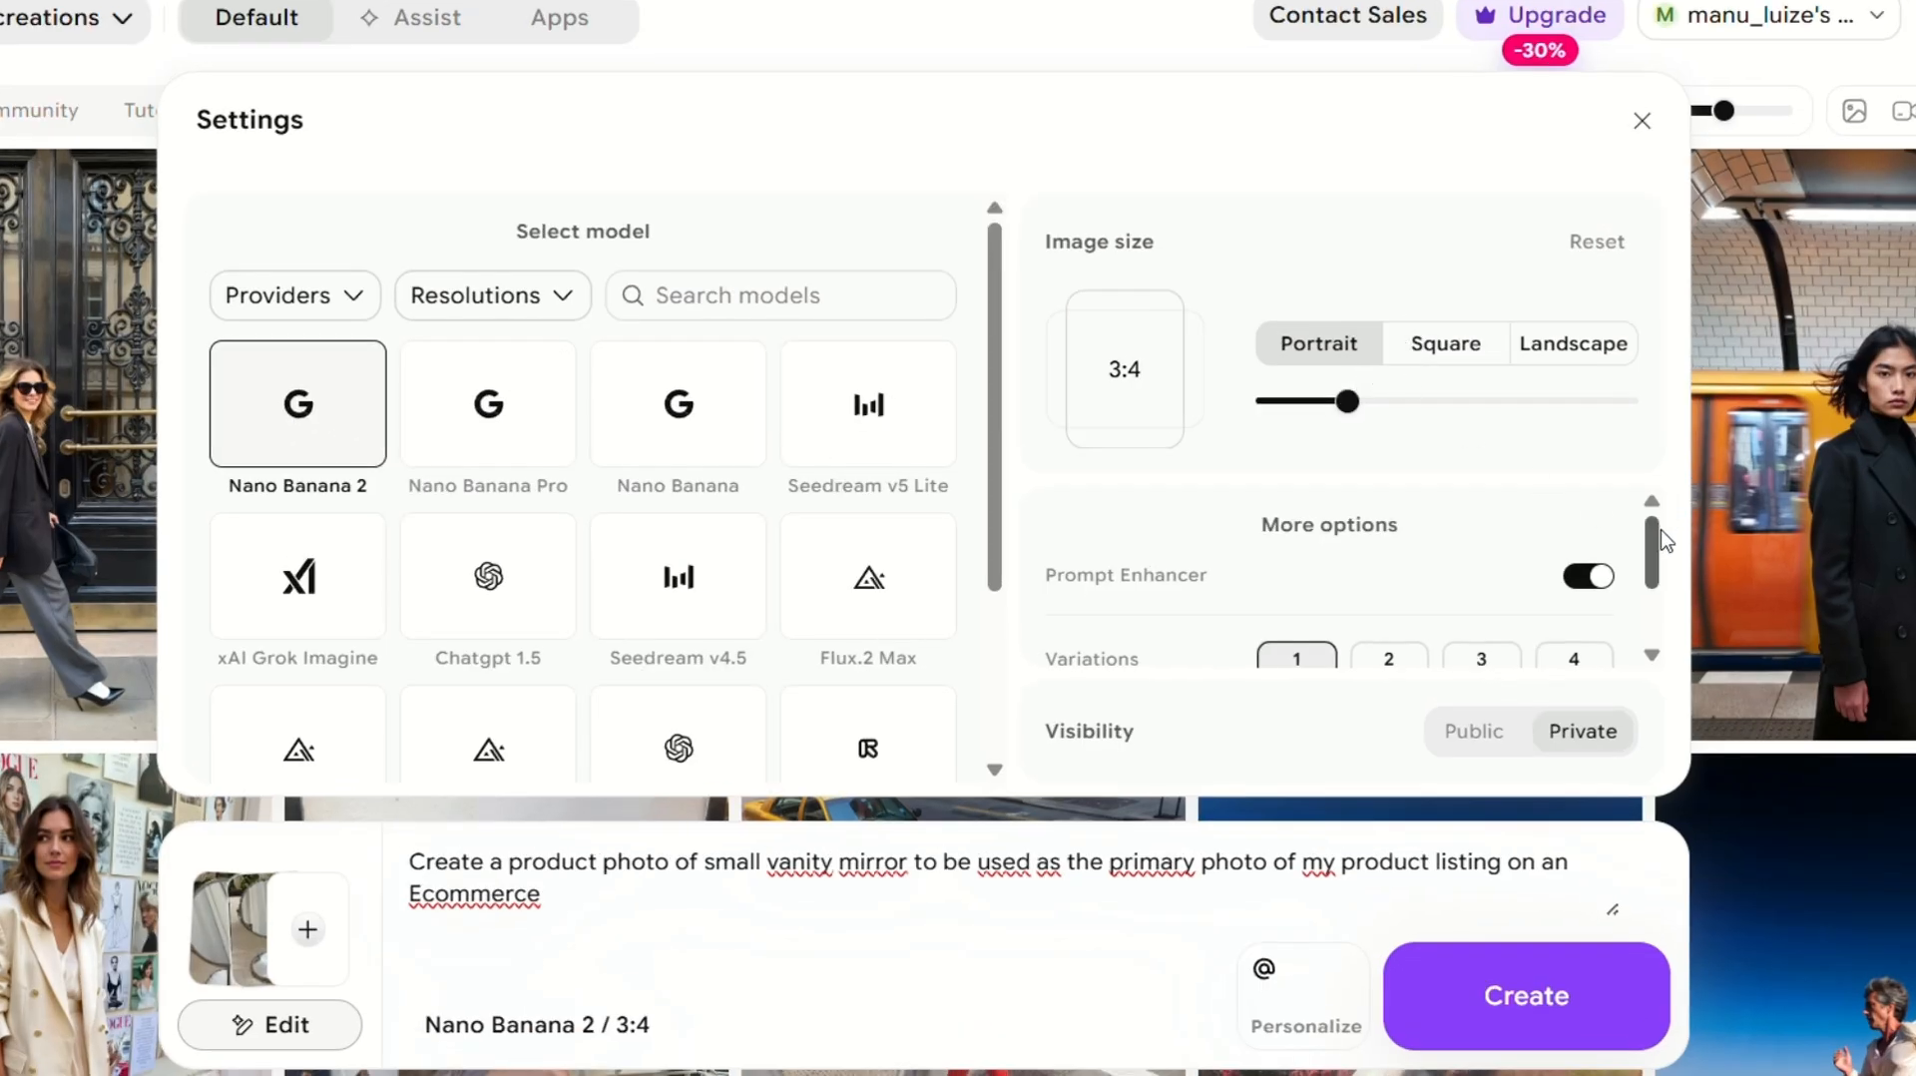
Set the generation resolution to 4K with Nano Banana 2 at 3:4, keeping Prompt Enhancer on.
{"action": "scroll", "coordinate": [1658, 536], "scroll_direction": "down", "scroll_amount": 2}
{"action": "scroll", "coordinate": [1662, 559], "scroll_direction": "up", "scroll_amount": 2}
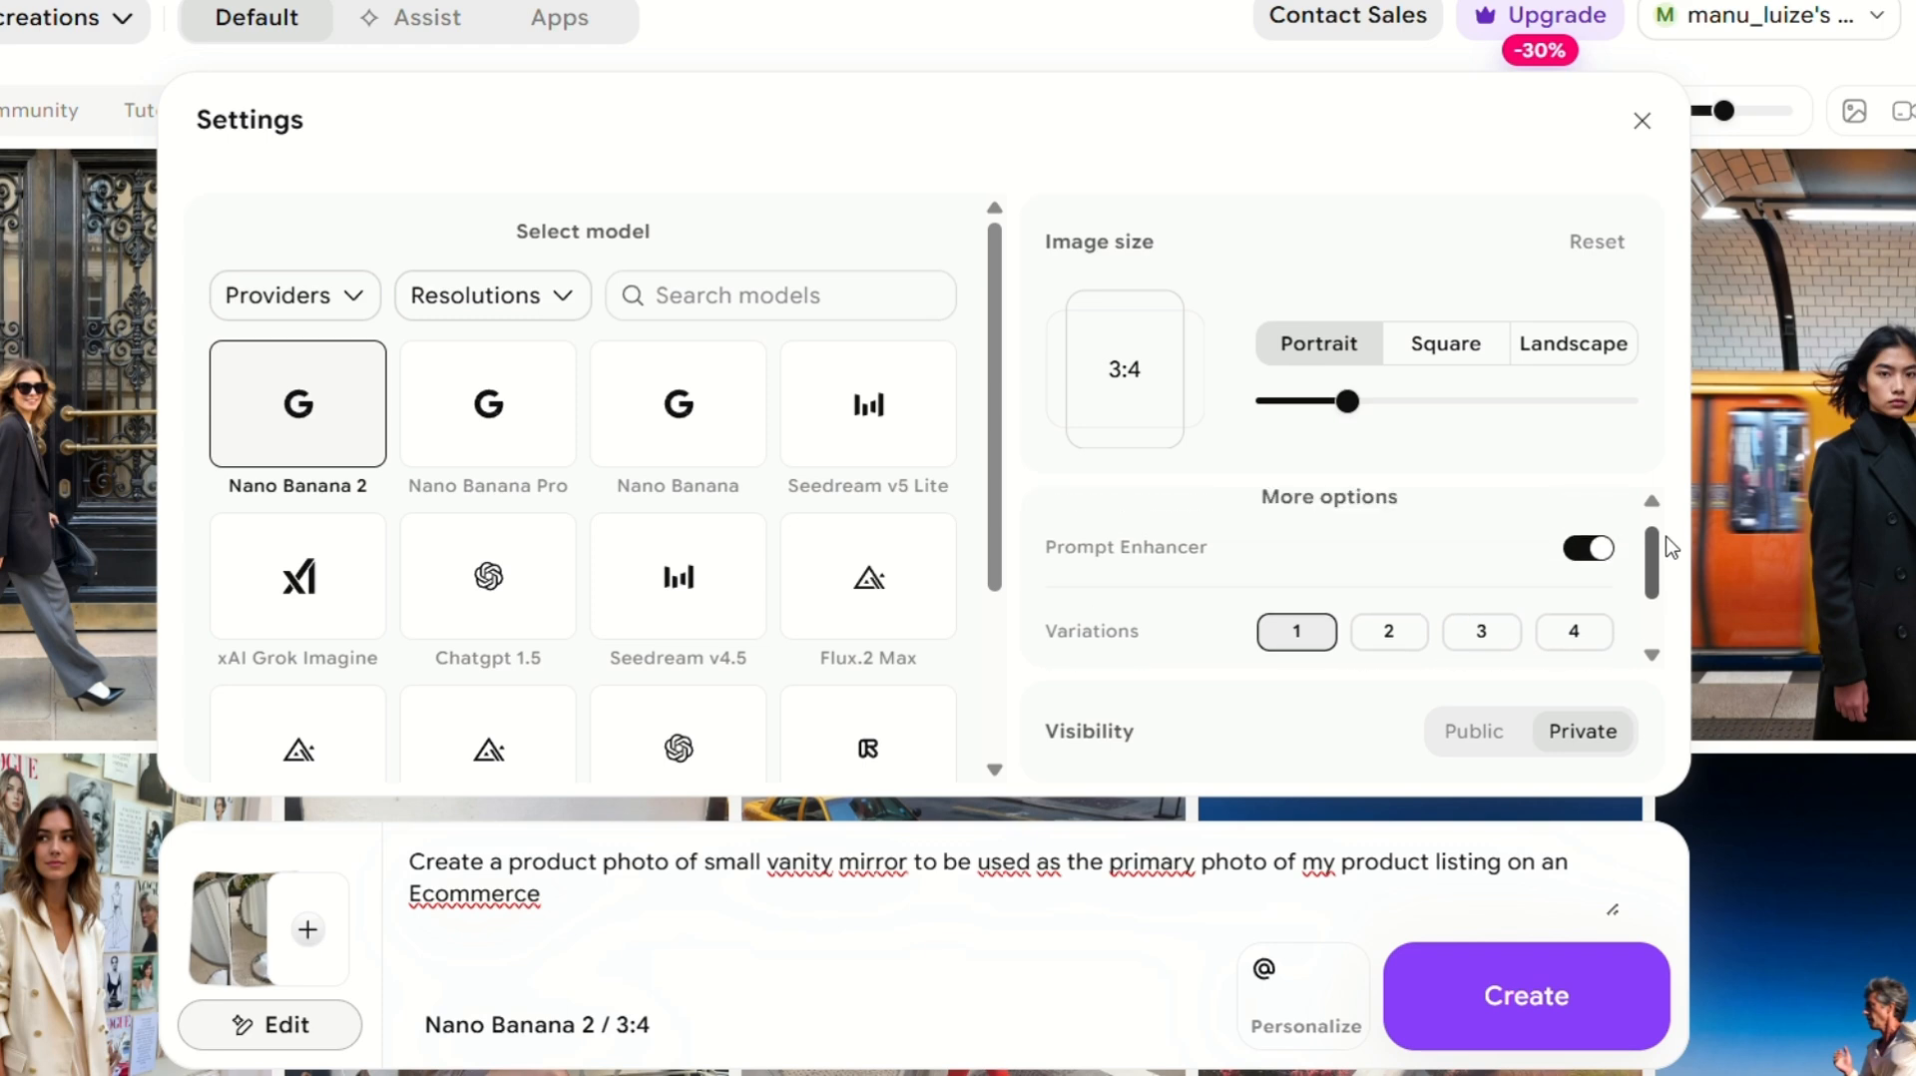
{"action": "left_click", "coordinate": [1589, 548]}
{"action": "left_click", "coordinate": [1589, 549]}
{"action": "scroll", "coordinate": [1653, 576], "scroll_direction": "down", "scroll_amount": 2}
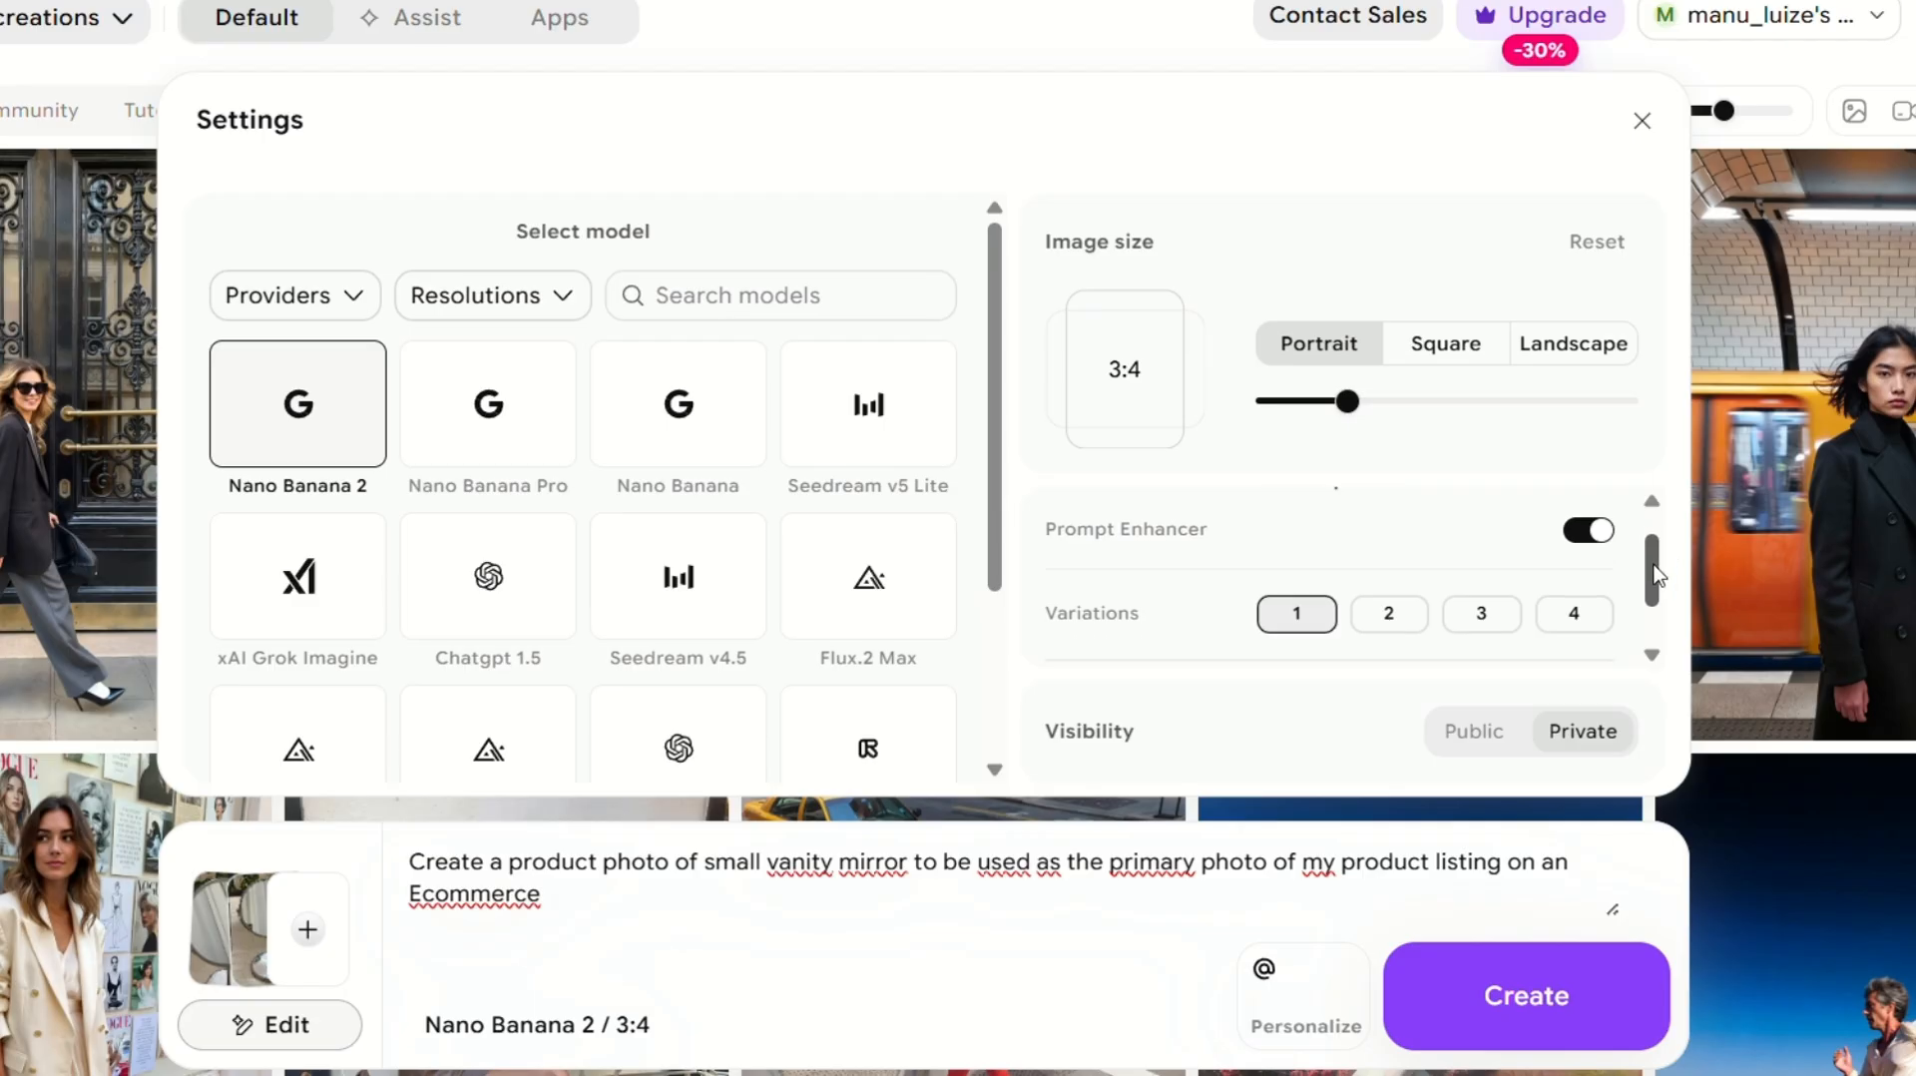
{"action": "left_click_drag", "start_coordinate": [1653, 576], "coordinate": [1669, 616]}
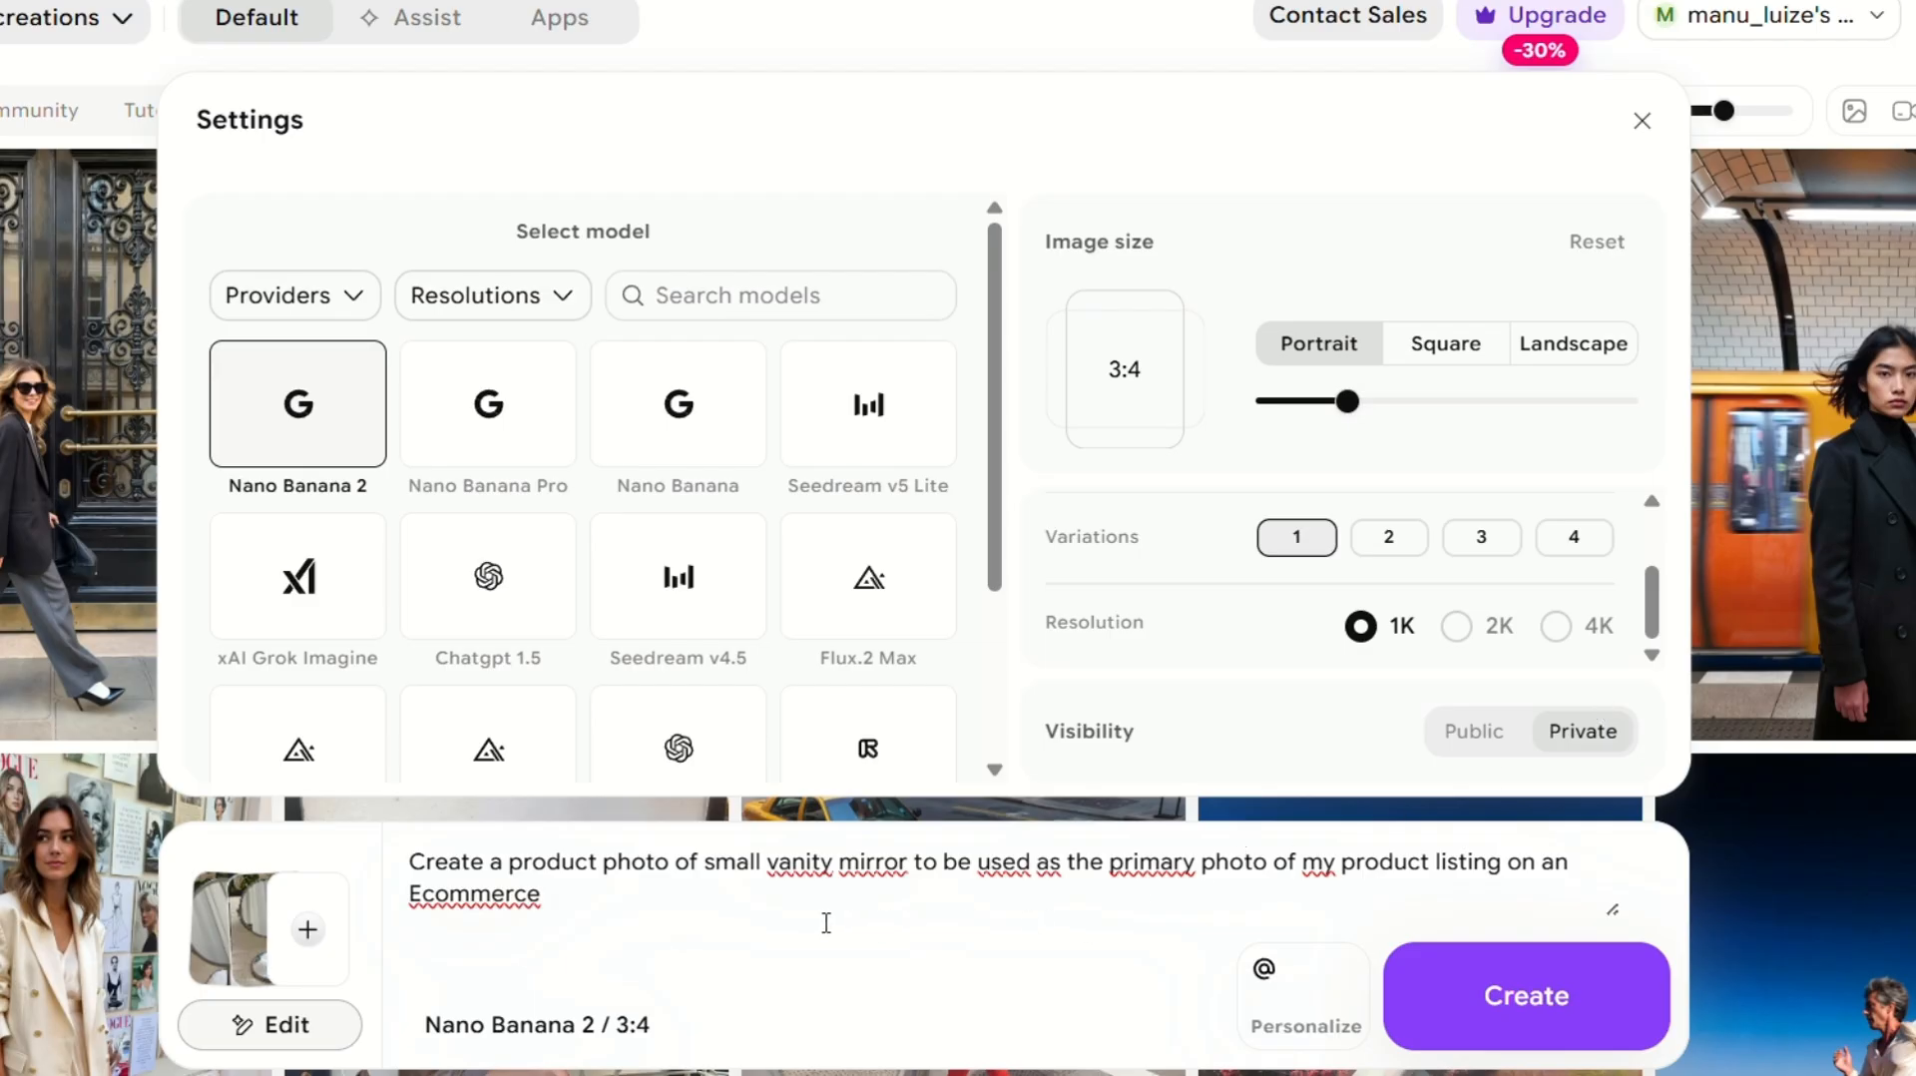
{"action": "left_click", "coordinate": [1492, 624]}
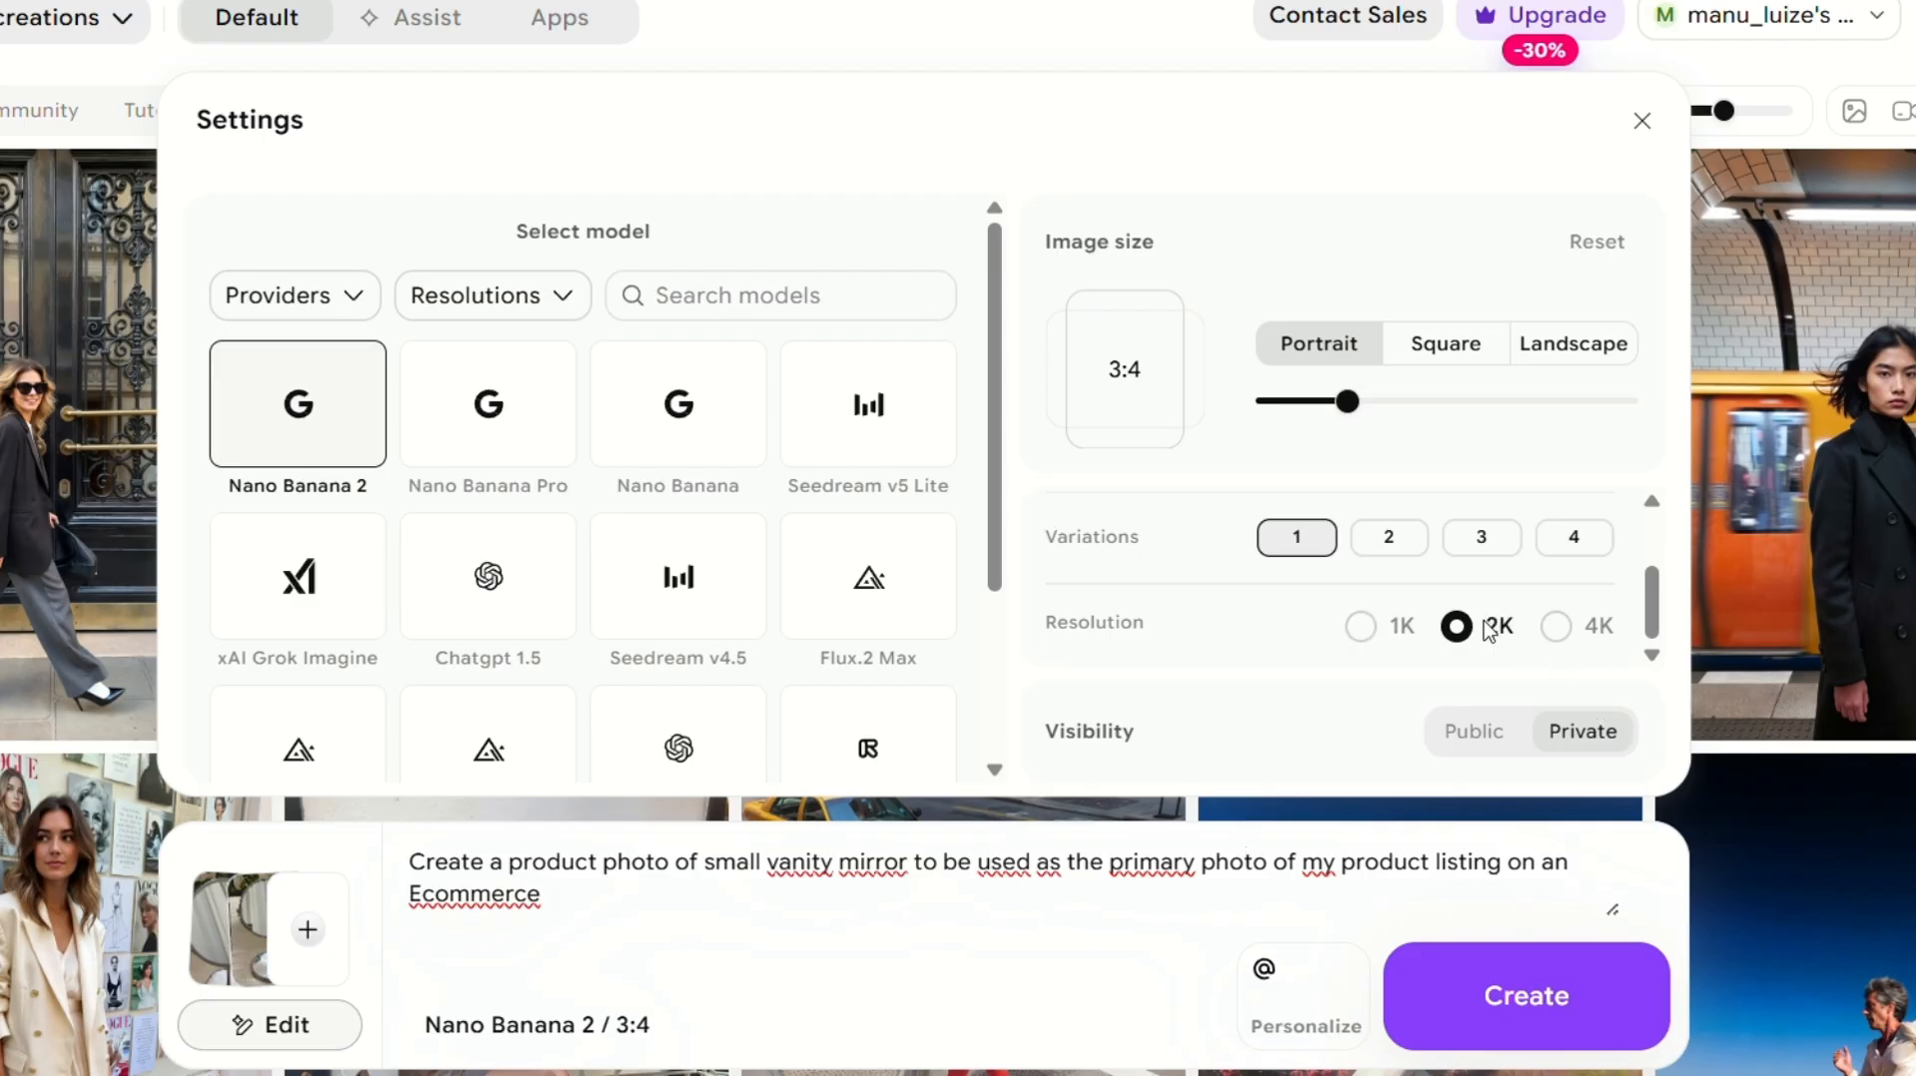
{"action": "left_click", "coordinate": [1556, 626]}
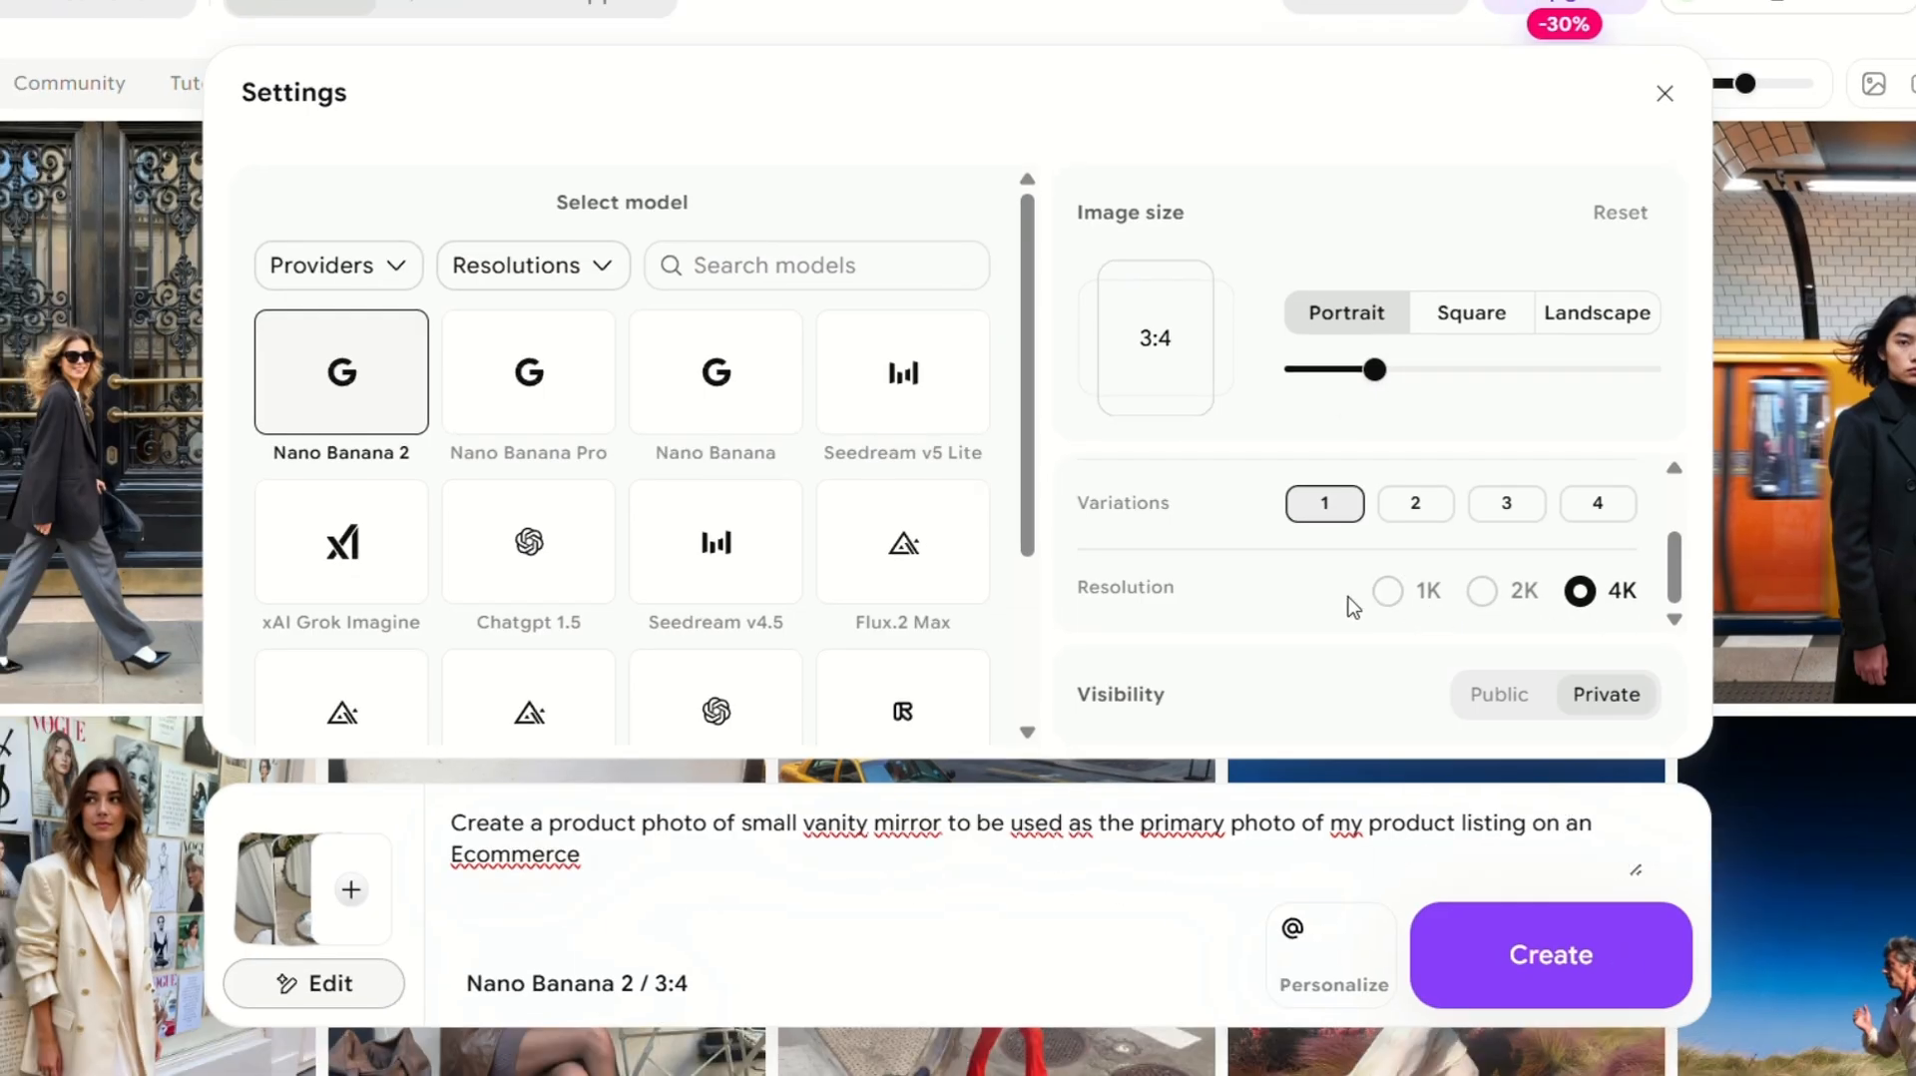
Generate the vanity mirror product photo from the prompt with the chosen settings.
{"action": "left_click", "coordinate": [1476, 598]}
{"action": "left_click", "coordinate": [1515, 977]}
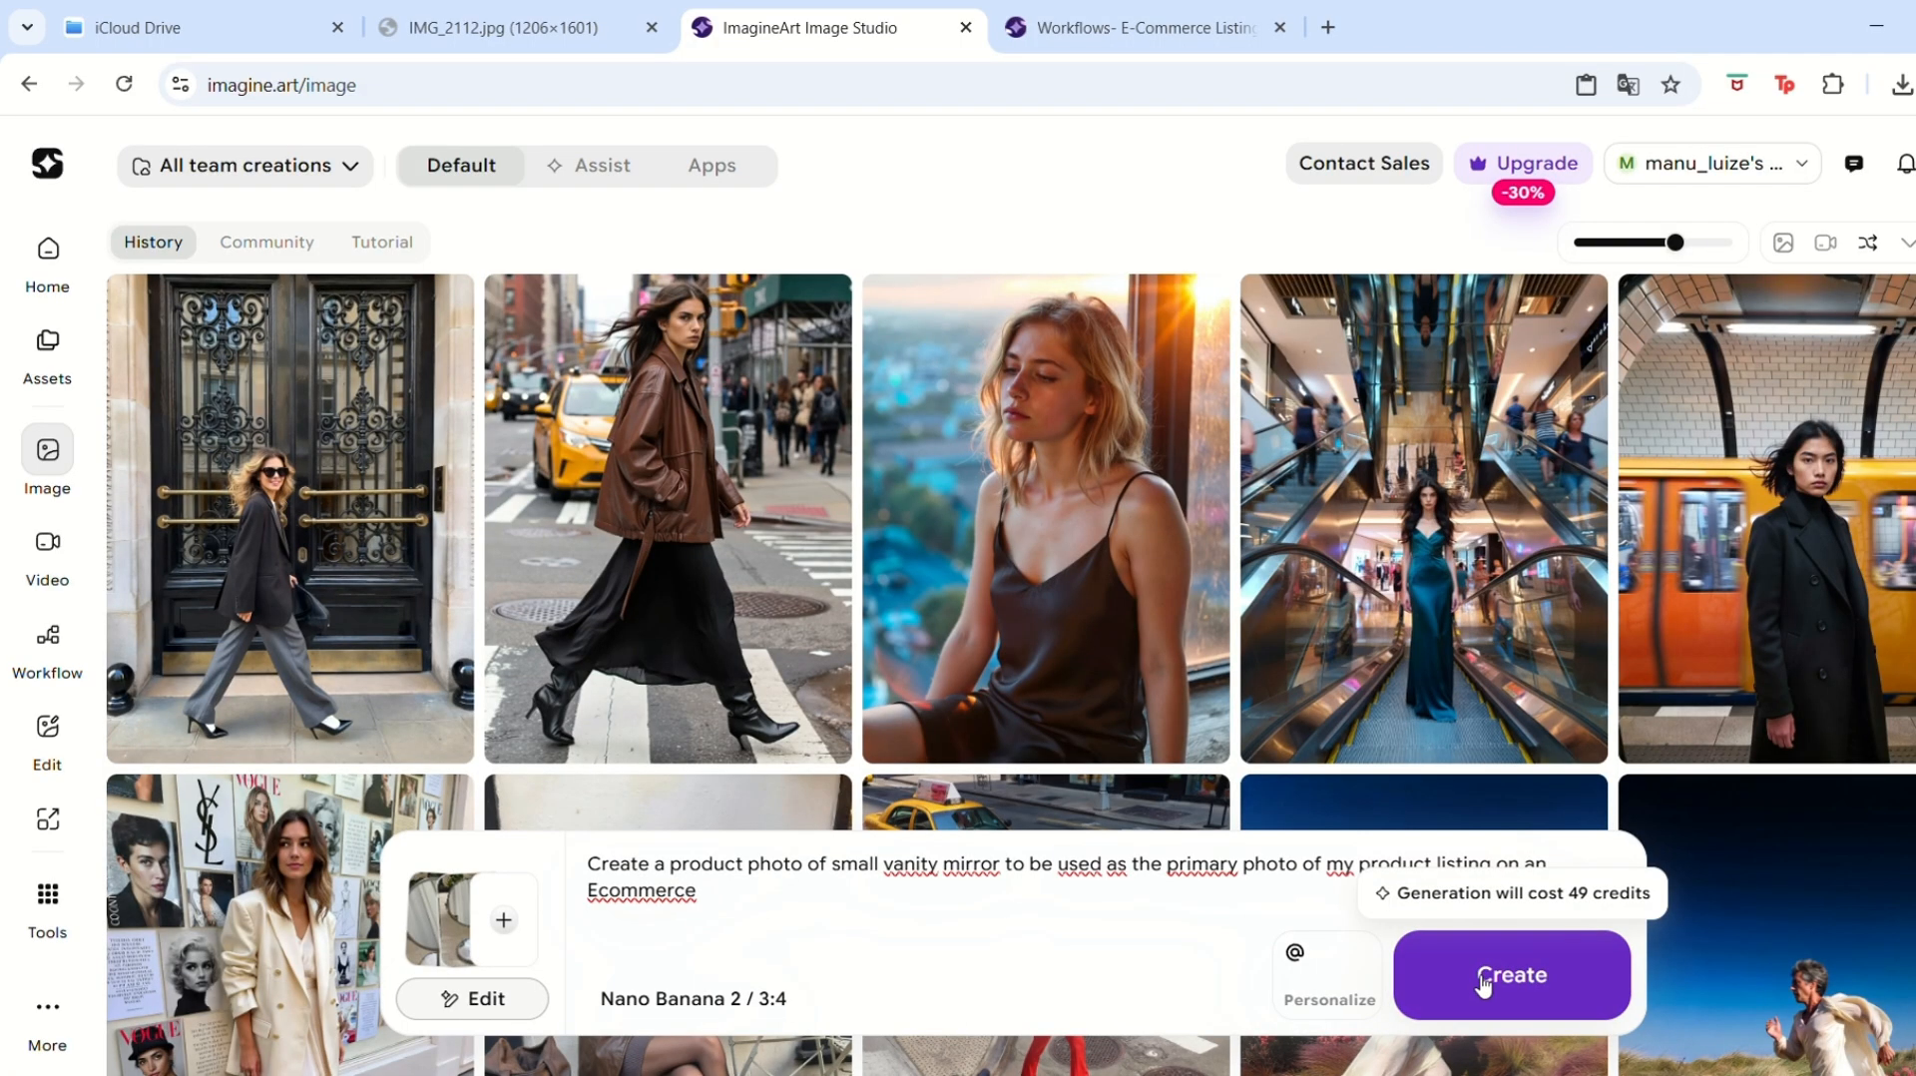
{"action": "left_click", "coordinate": [1483, 981]}
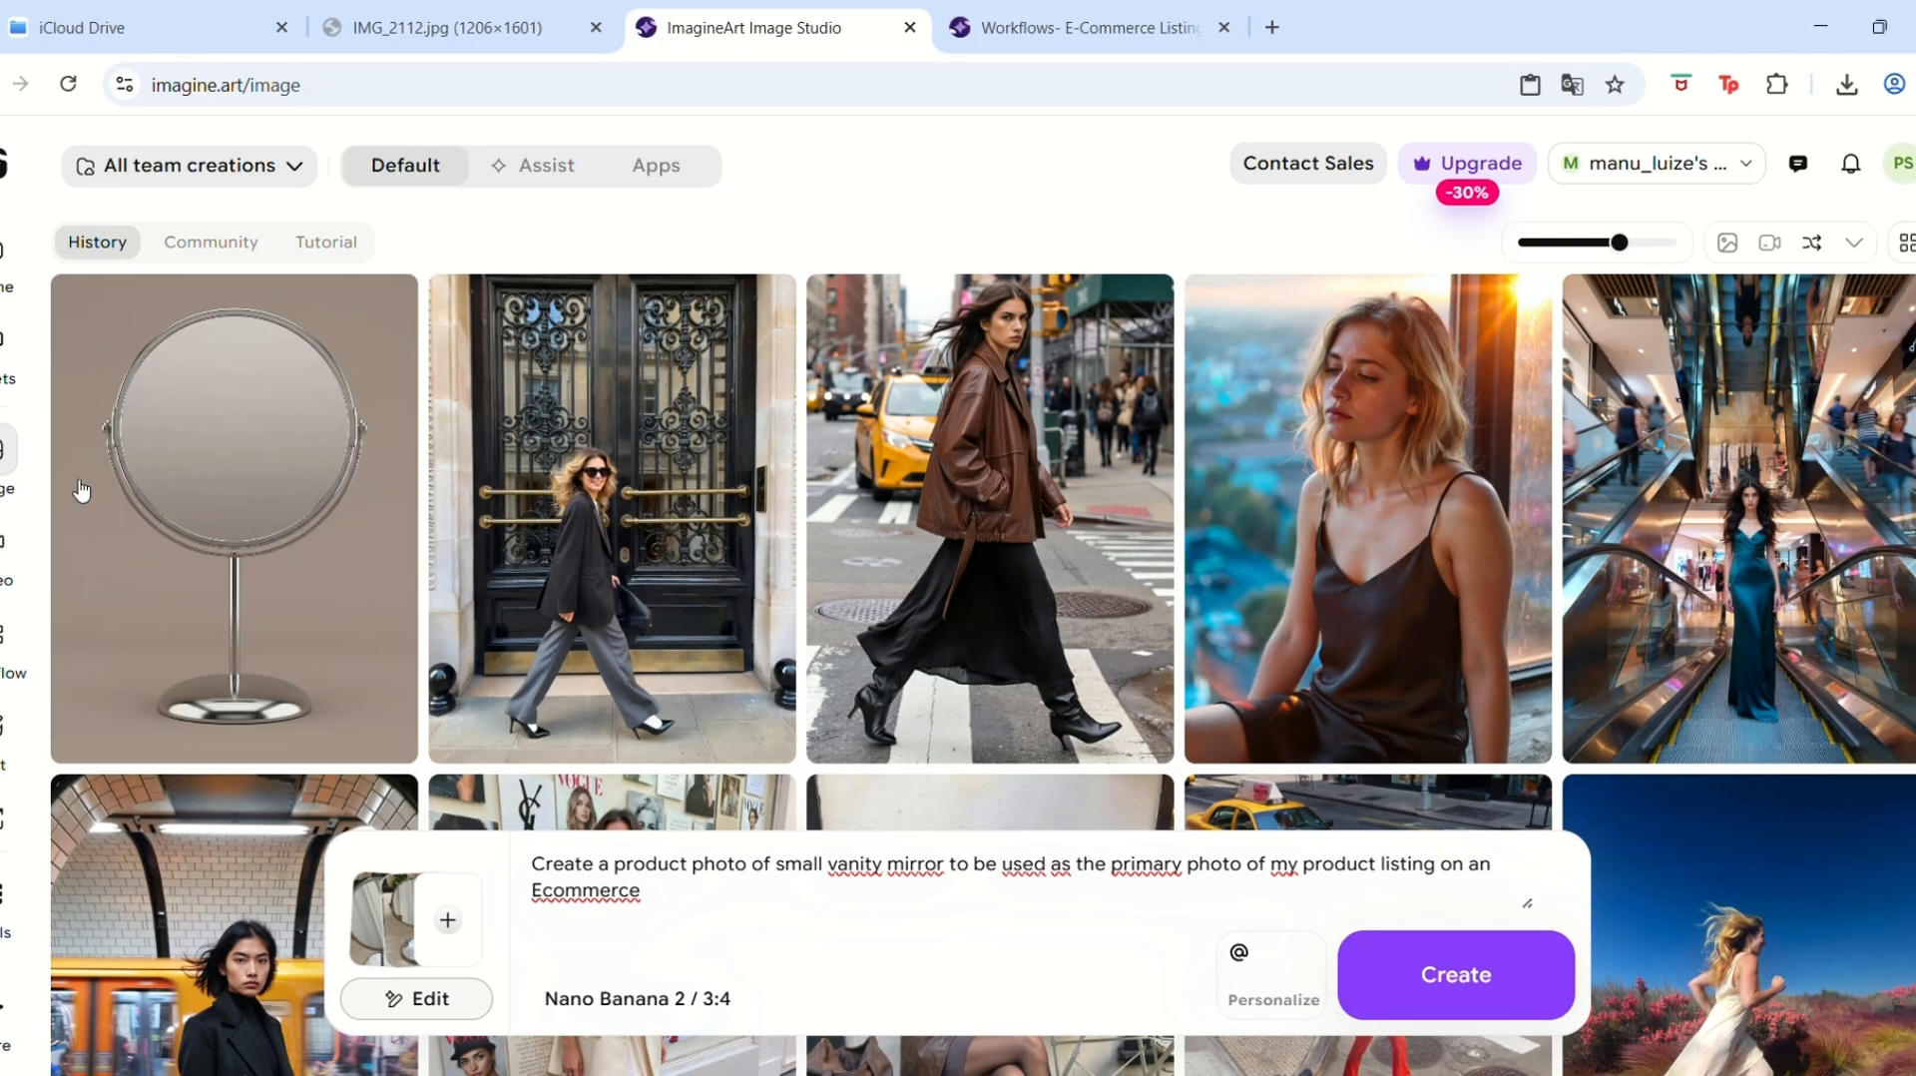
Open the generated vanity mirror images one by one to inspect them in detail.
{"action": "left_click", "coordinate": [362, 572]}
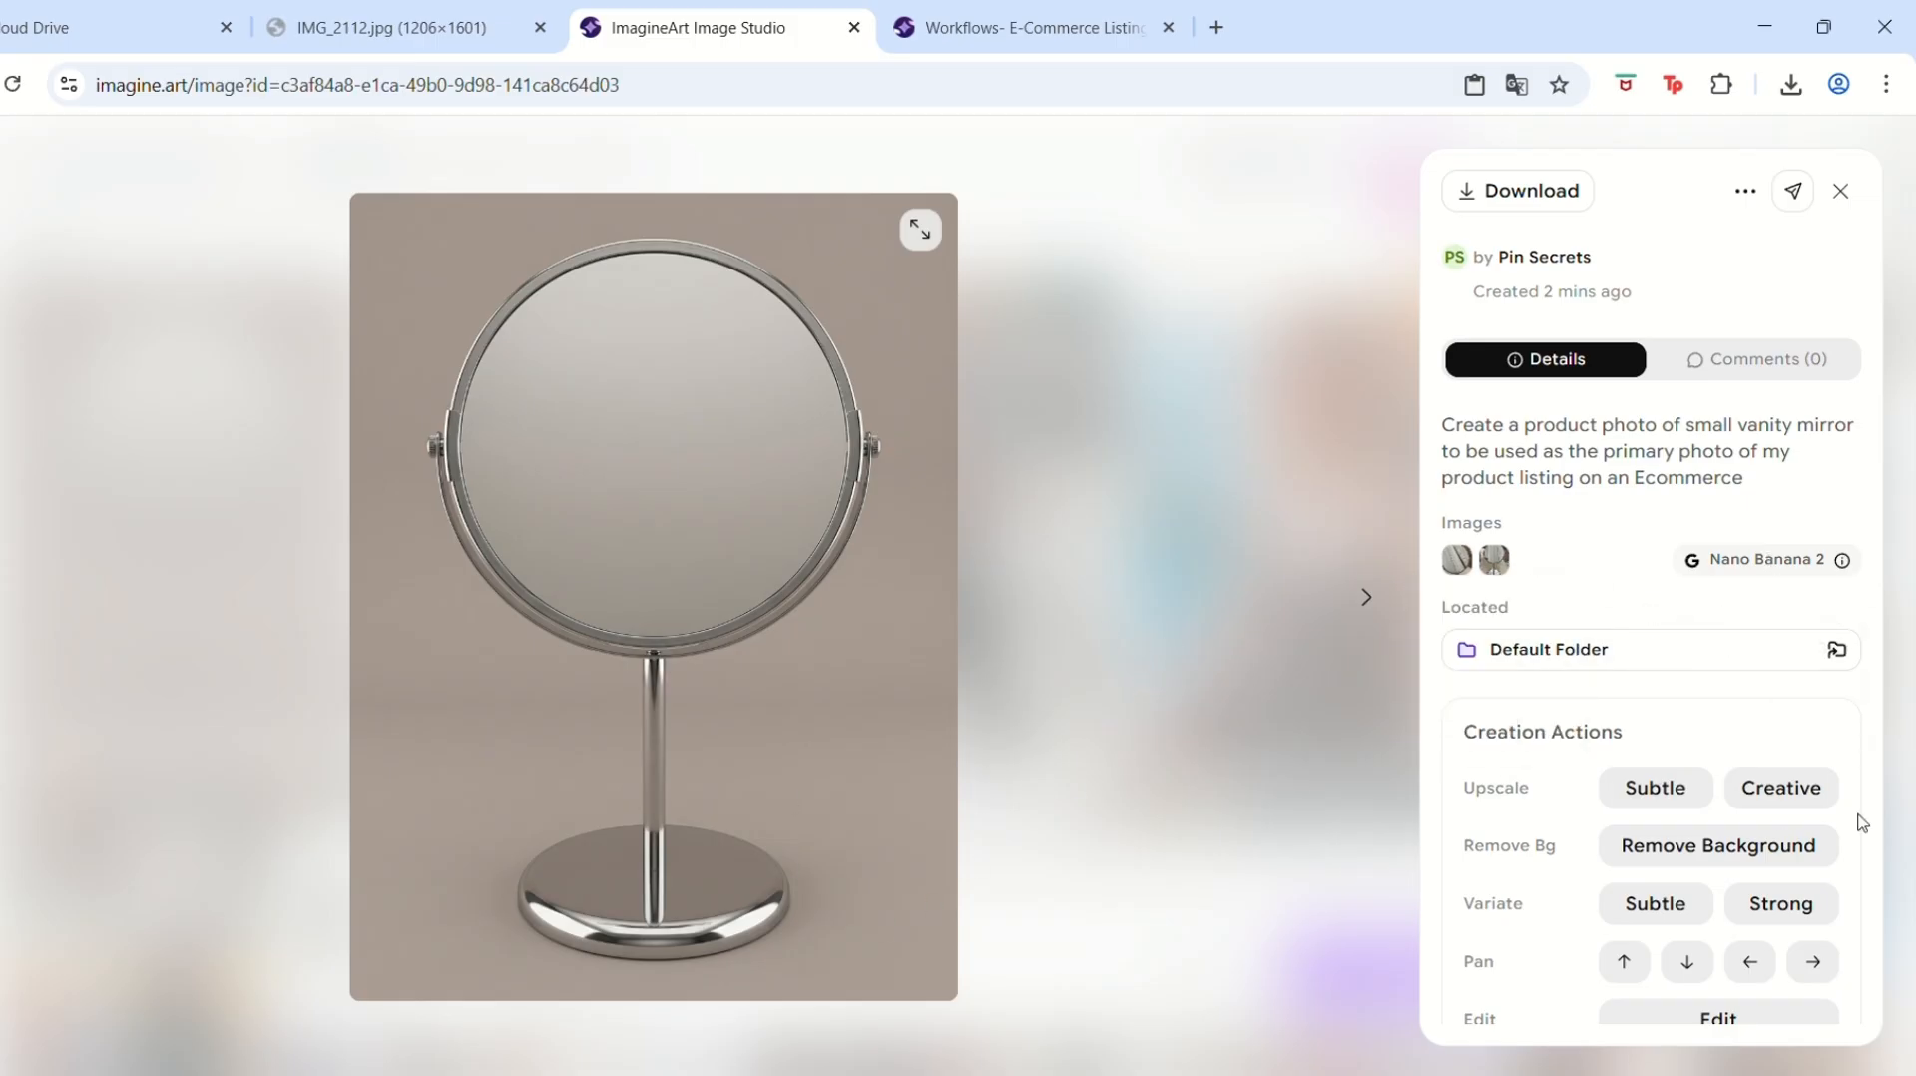
{"action": "left_click", "coordinate": [1752, 853]}
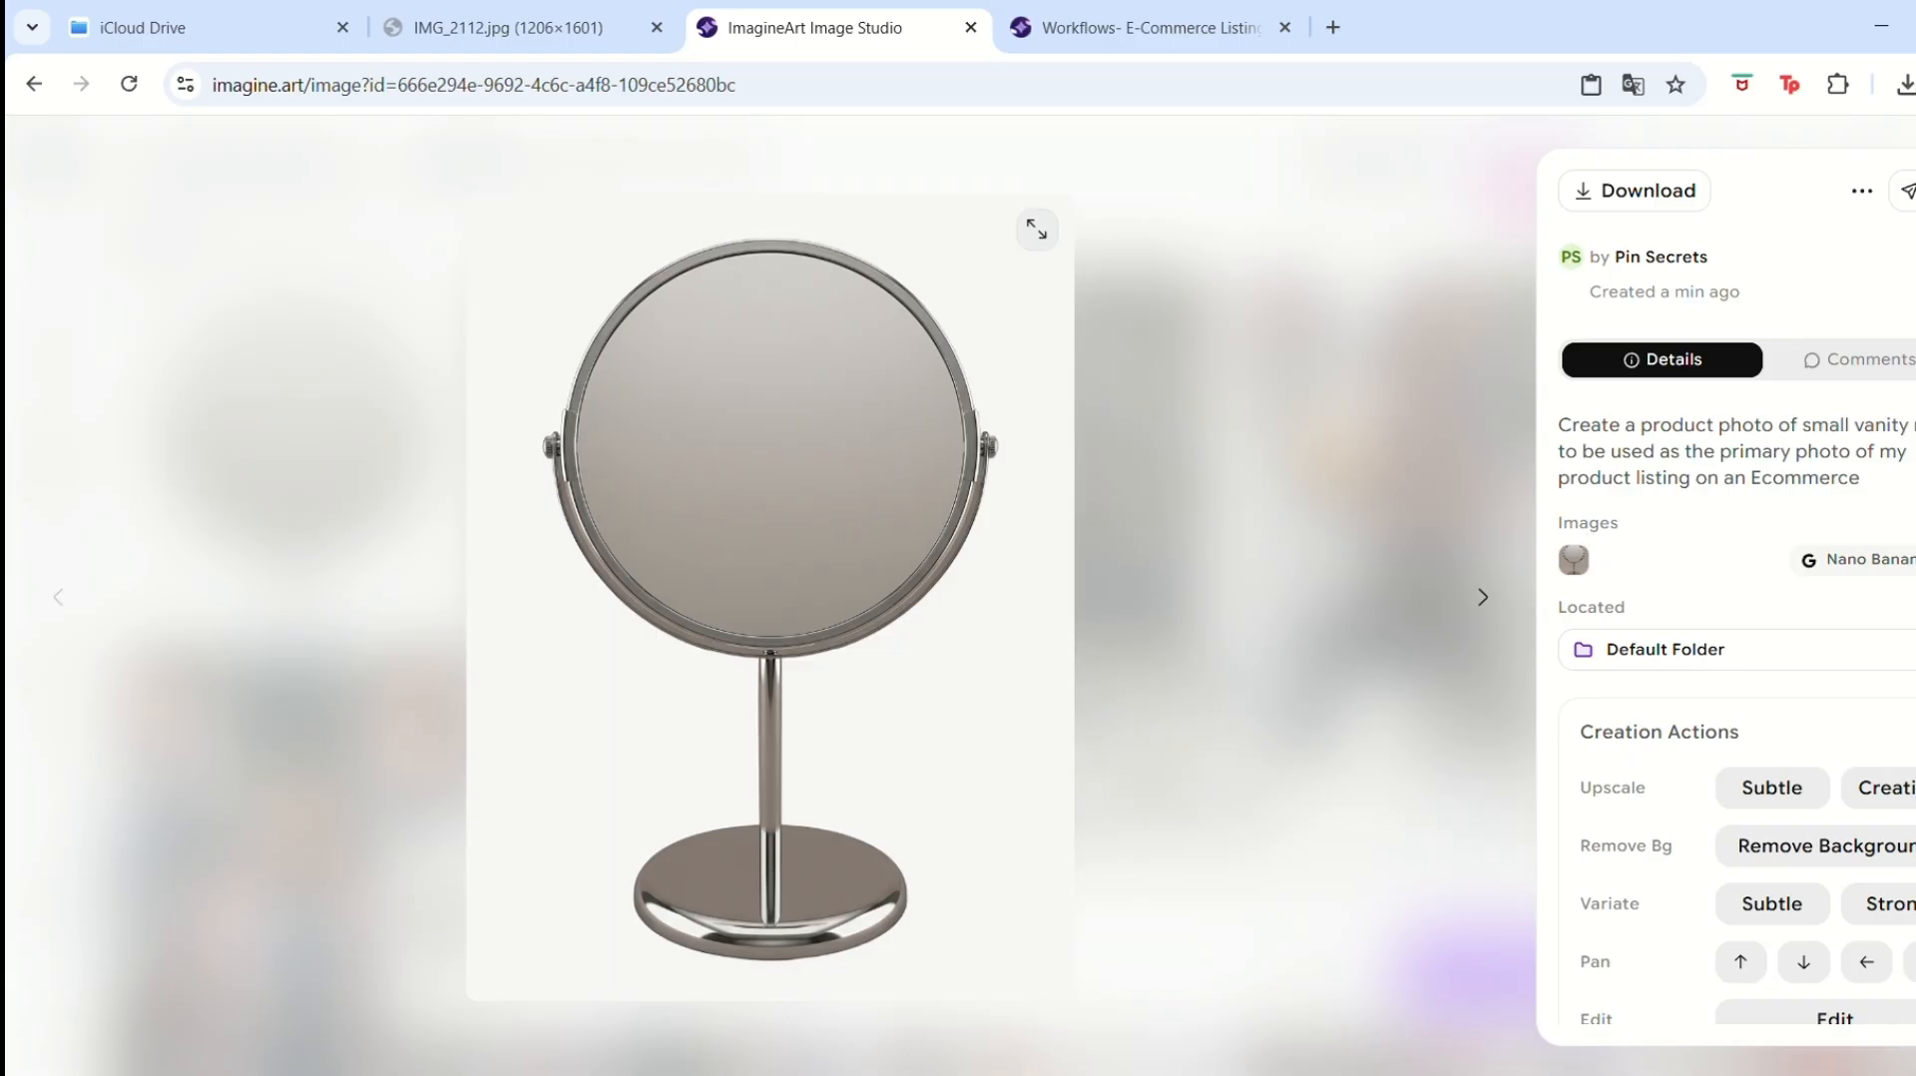
{"action": "key", "text": "Escape"}
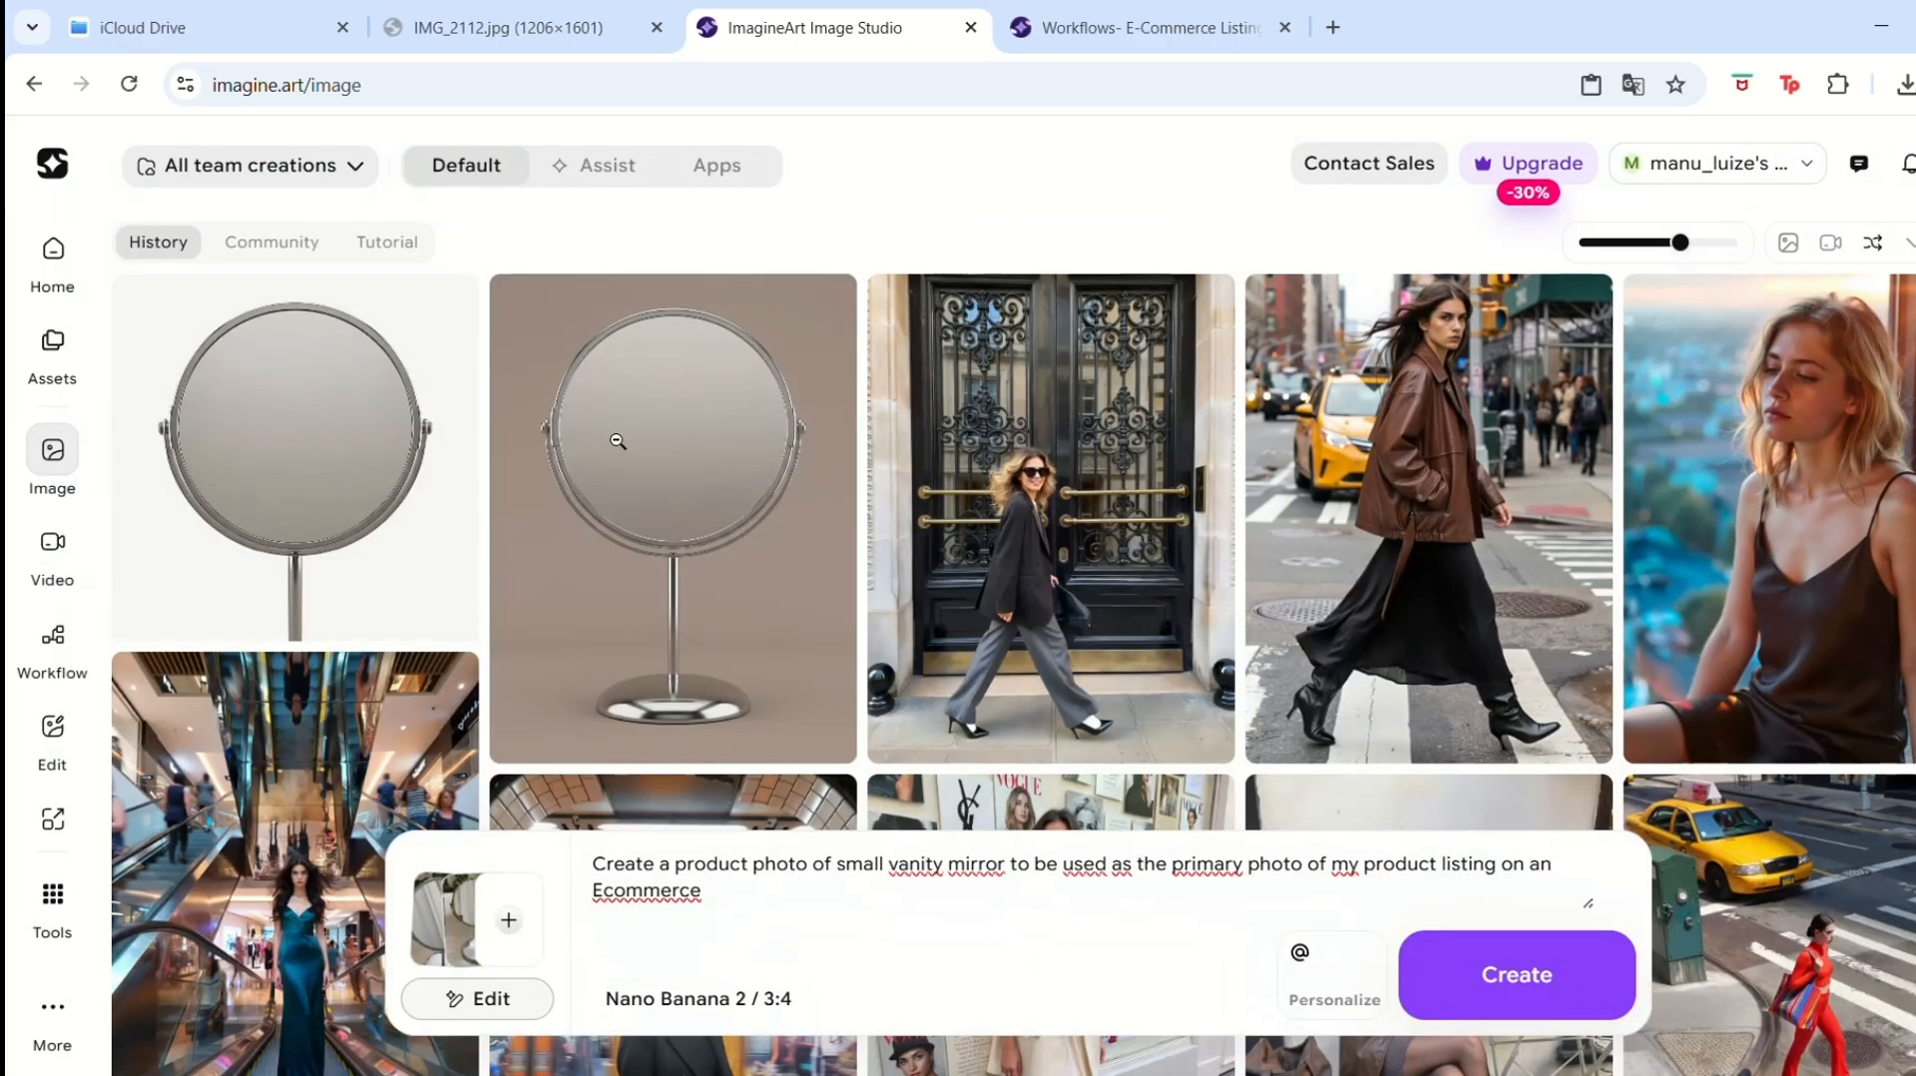
{"action": "mouse_move", "coordinate": [619, 462]}
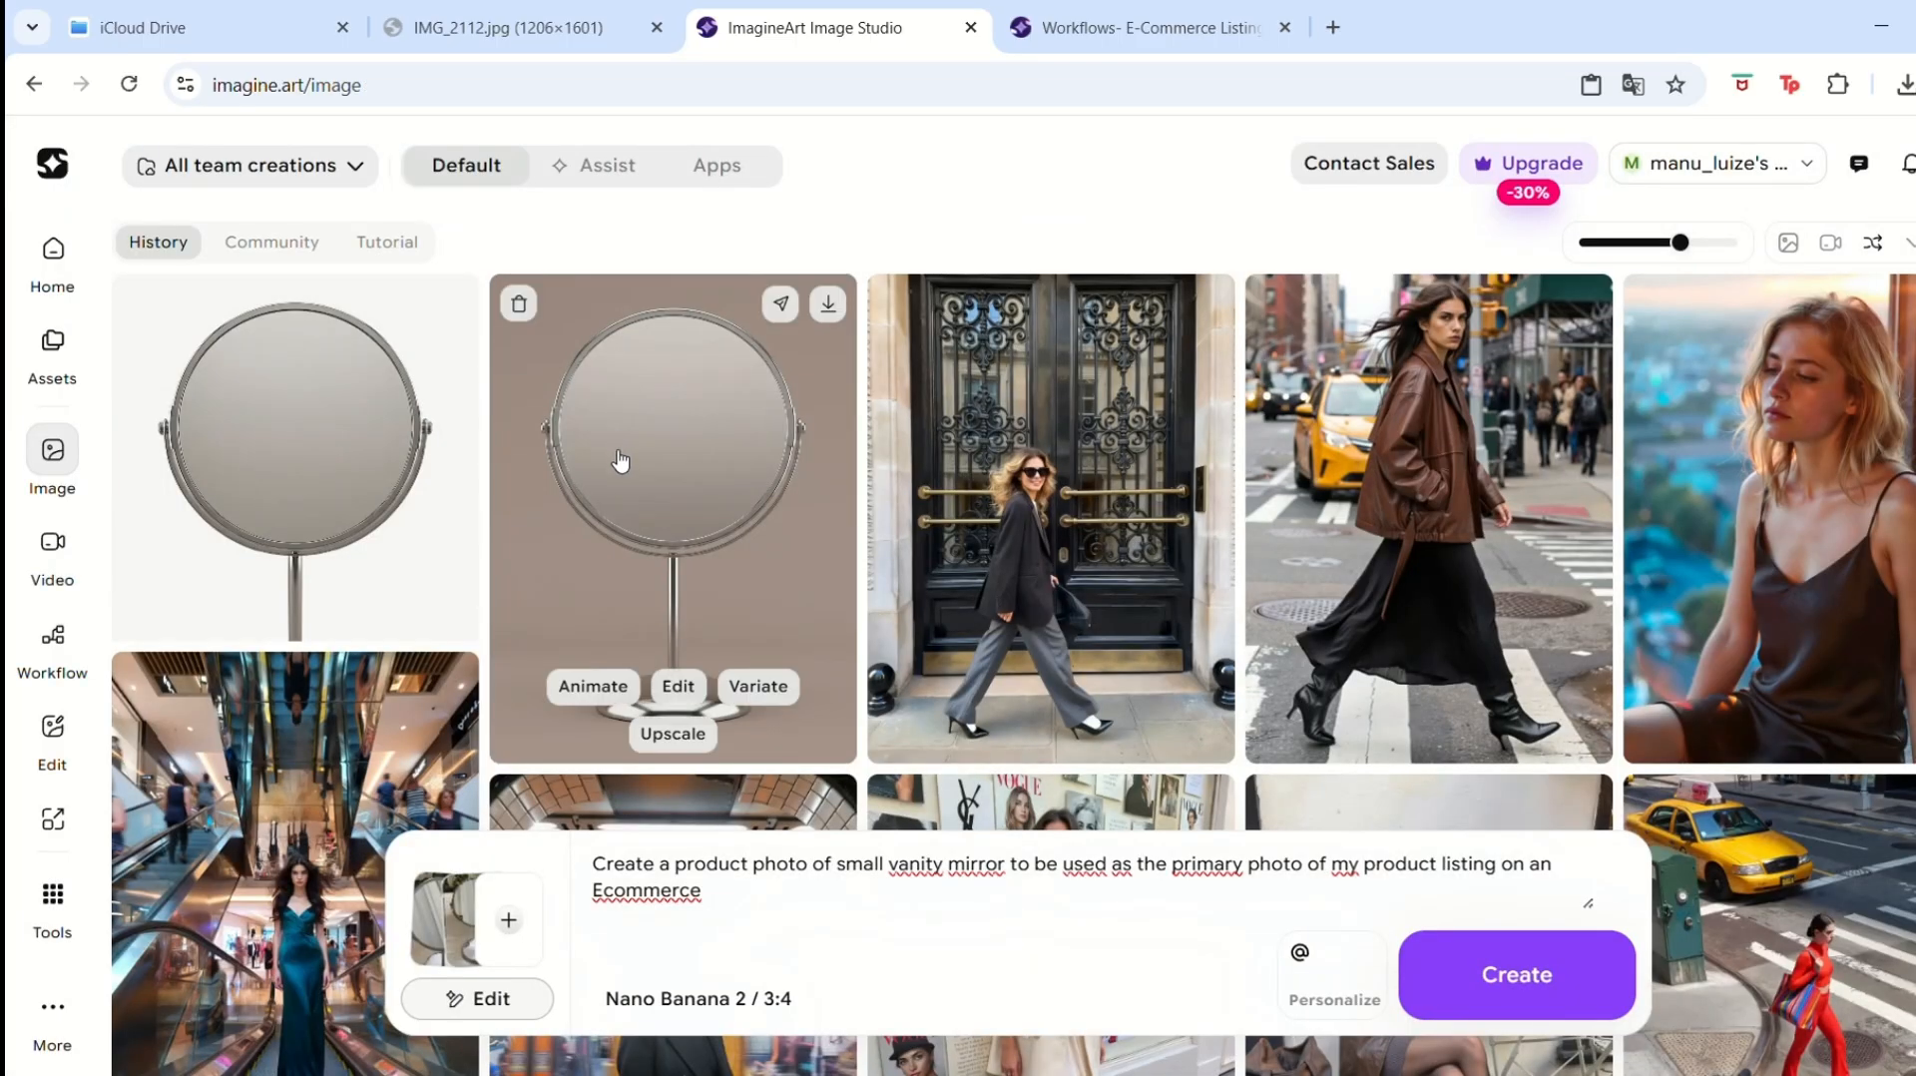
{"action": "left_click", "coordinate": [684, 483]}
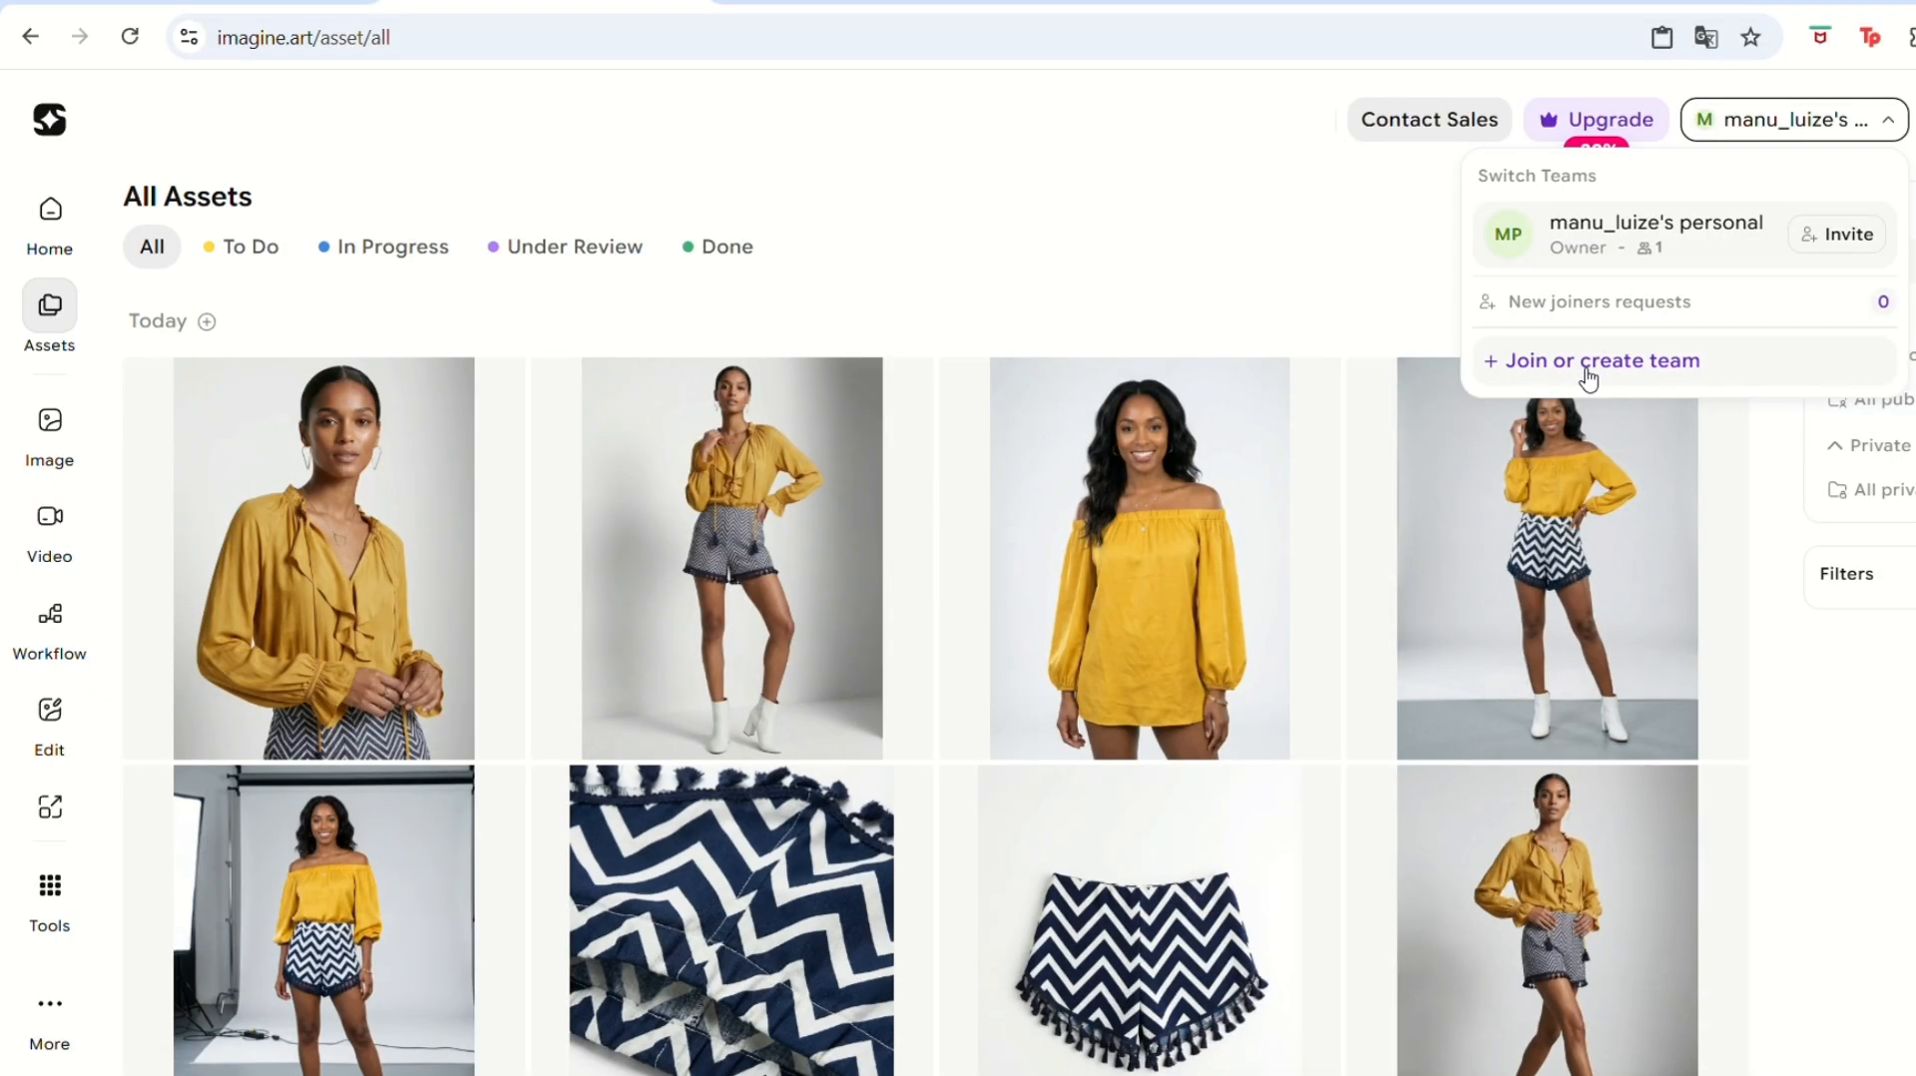
Create a new team named "Social Media" and continue past the team details.
{"action": "left_click", "coordinate": [1583, 354]}
{"action": "left_click", "coordinate": [1287, 461]}
{"action": "type", "text": "Social Media"}
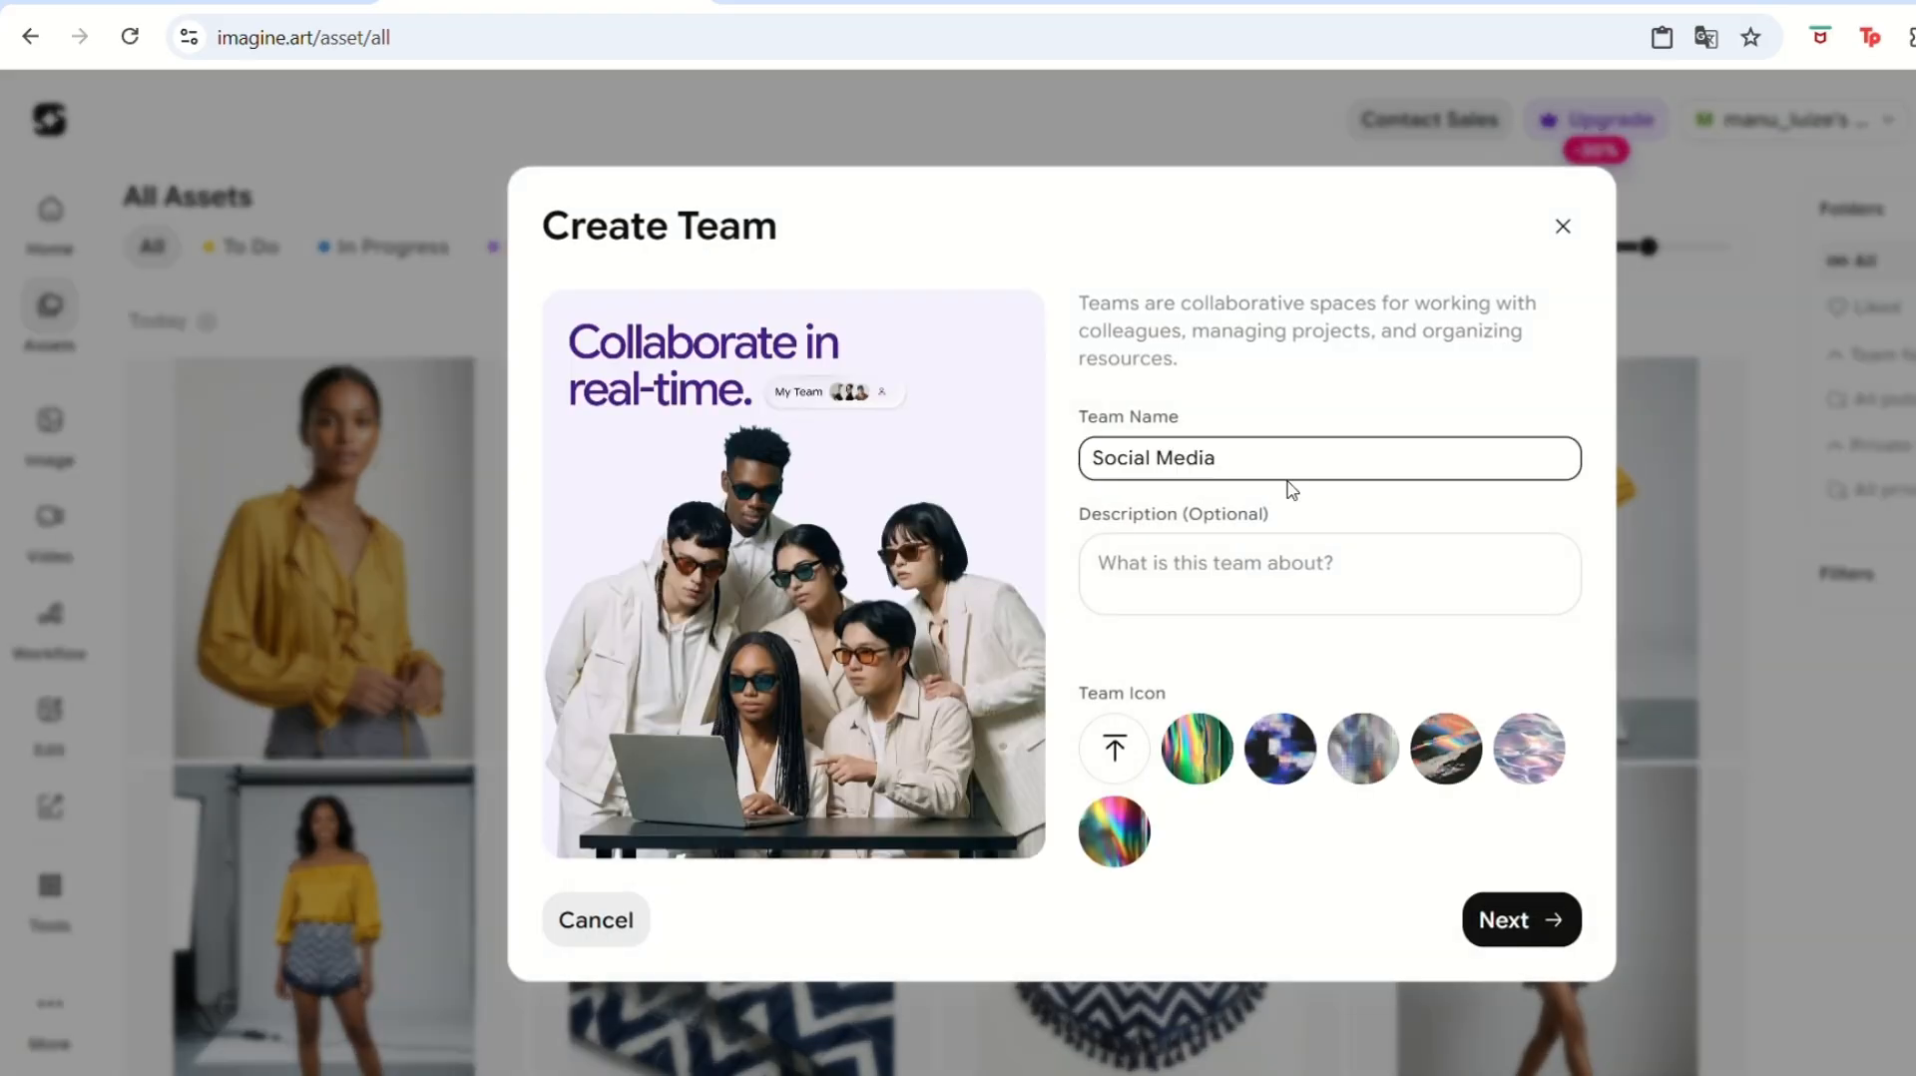
{"action": "left_click", "coordinate": [1520, 919]}
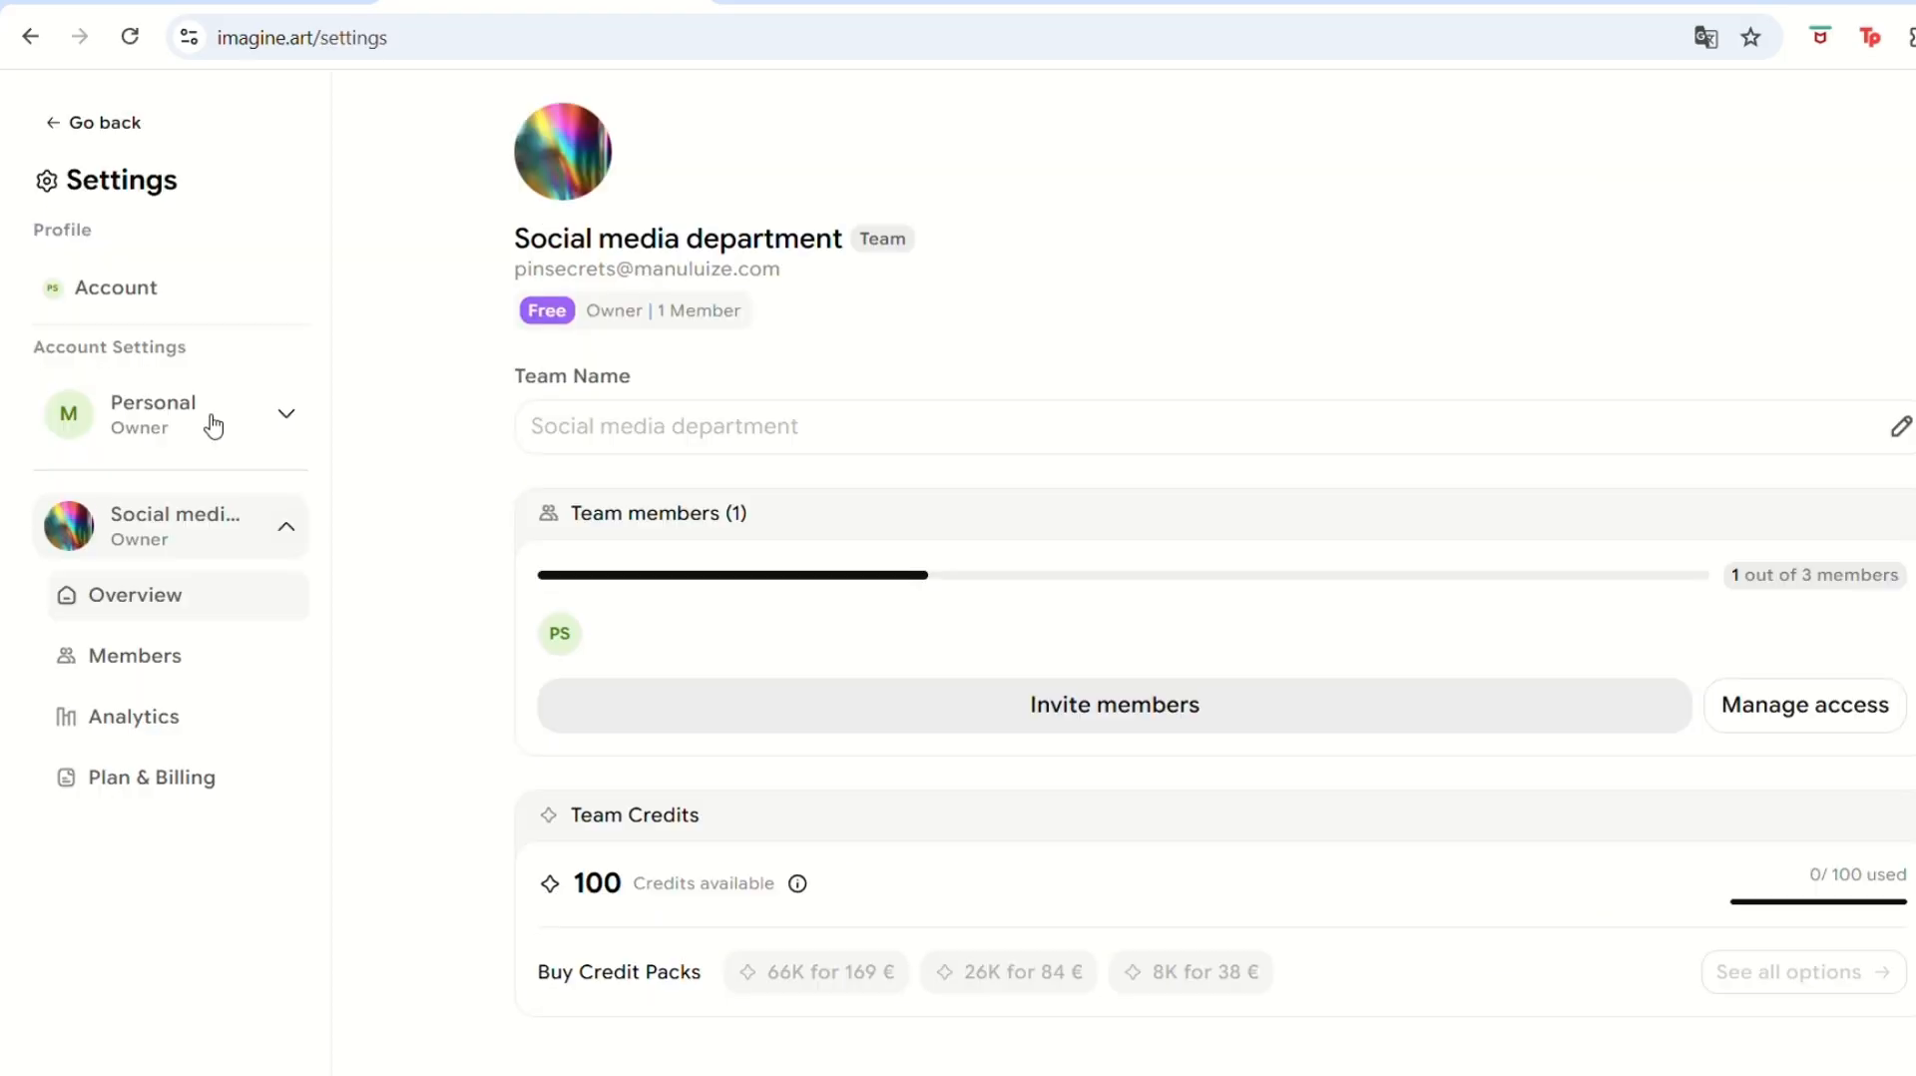
Expand the Personal account's settings and open its Members page.
{"action": "left_click", "coordinate": [212, 426]}
{"action": "left_click", "coordinate": [192, 564]}
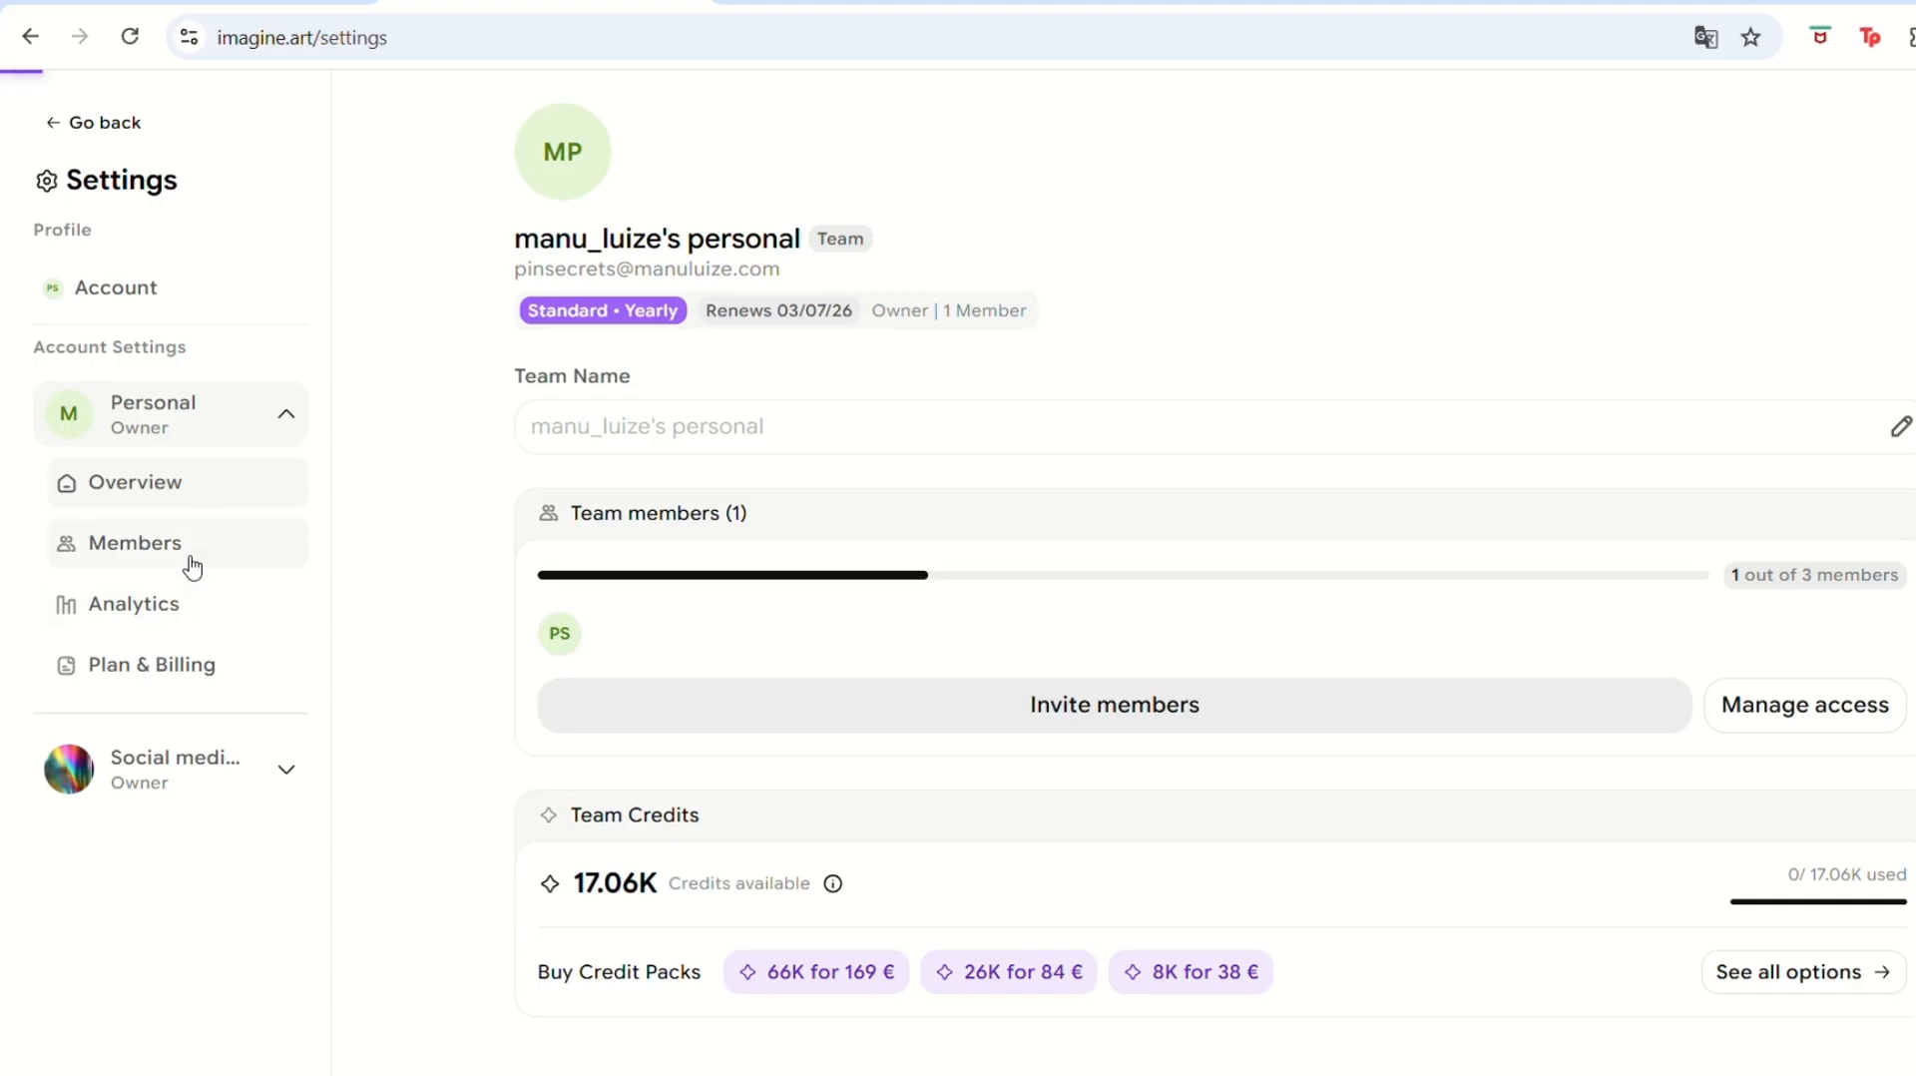